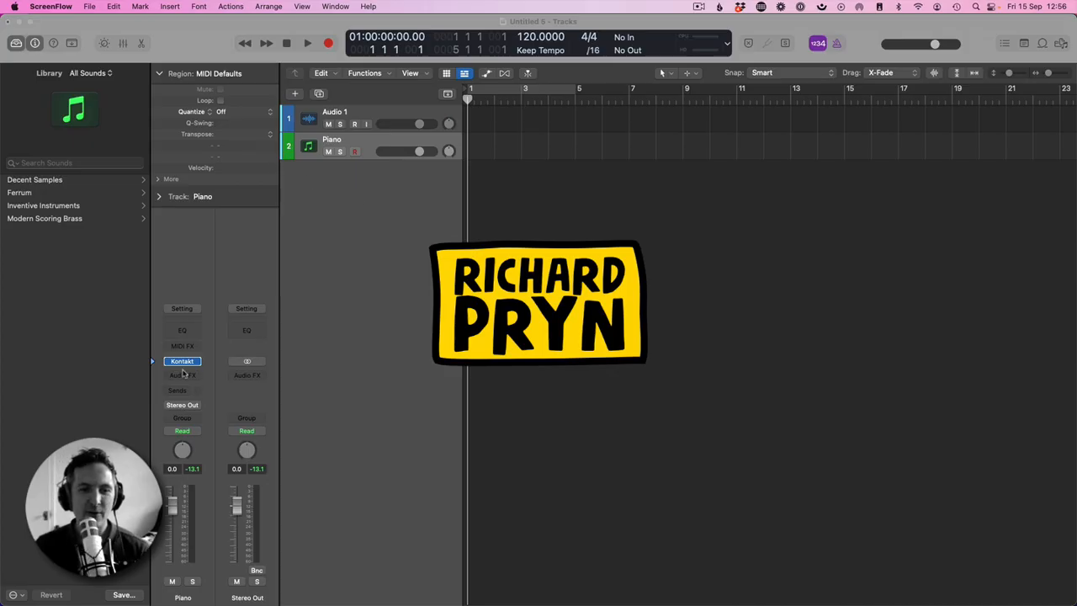
- View the Warm Felt piano loaded in the Piano track's Kontakt instrument and close its window
click(182, 362)
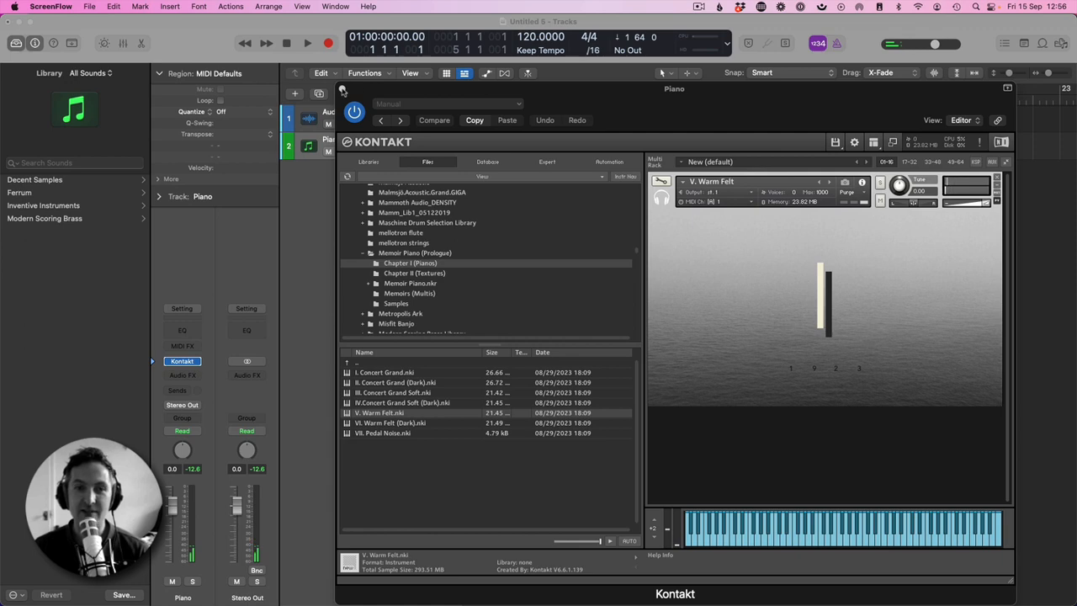
click(342, 91)
- Start an audio import on the Audio 1 track and browse to the SAMPLES folder on Music HD
click(363, 116)
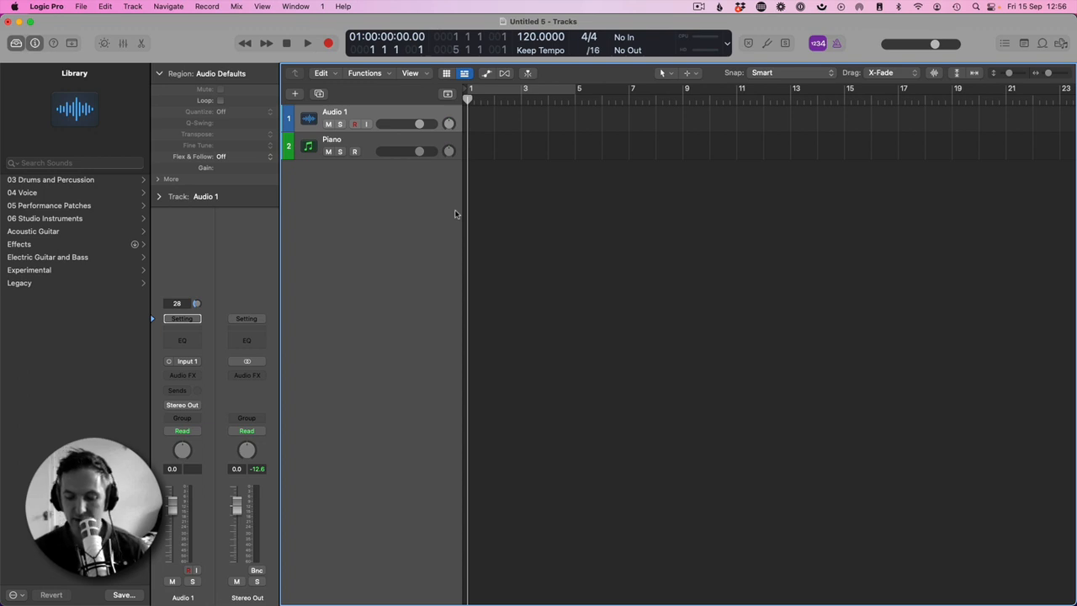
key(super+shift+i)
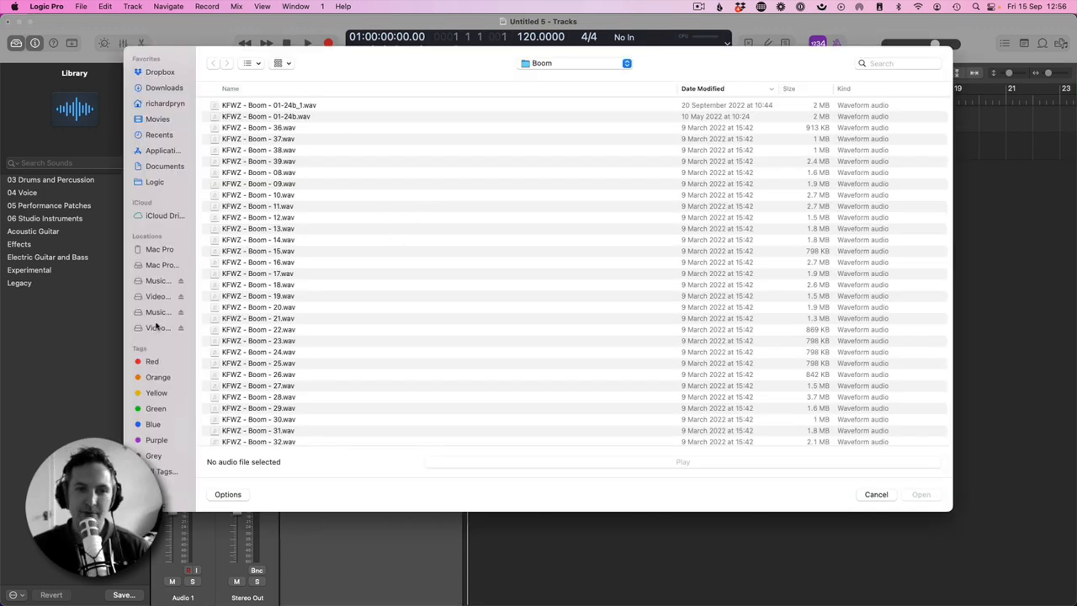
click(555, 68)
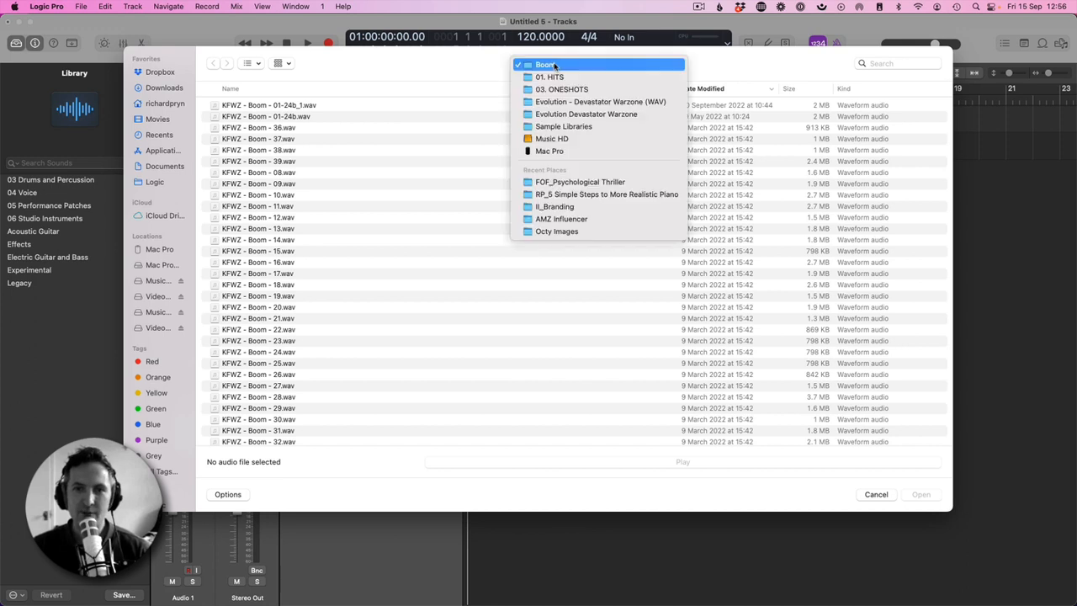
click(560, 138)
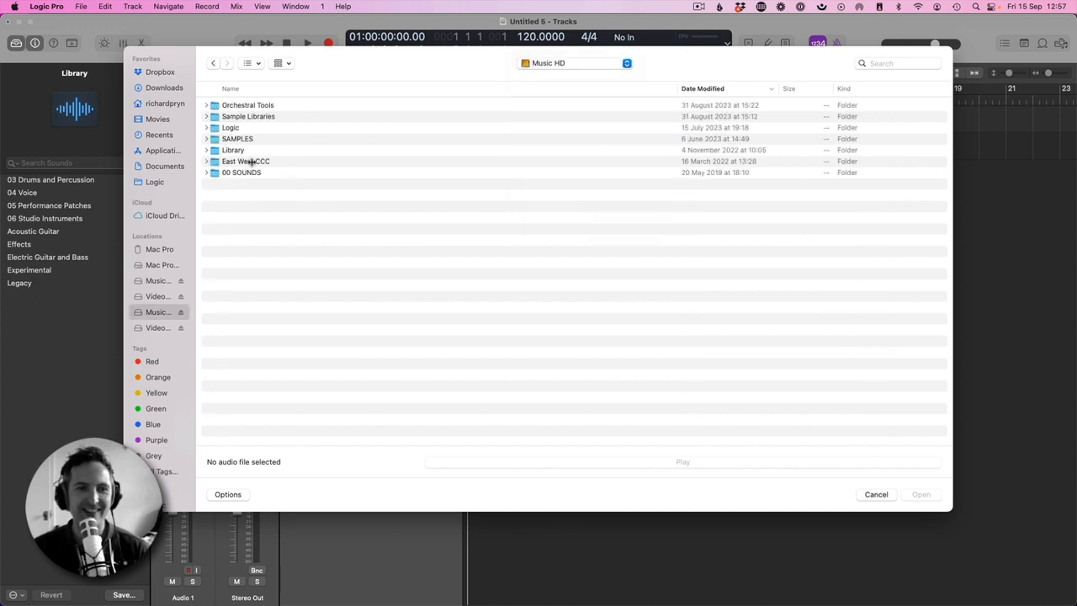
click(242, 139)
double_click(243, 139)
scroll(261, 187, down, 3)
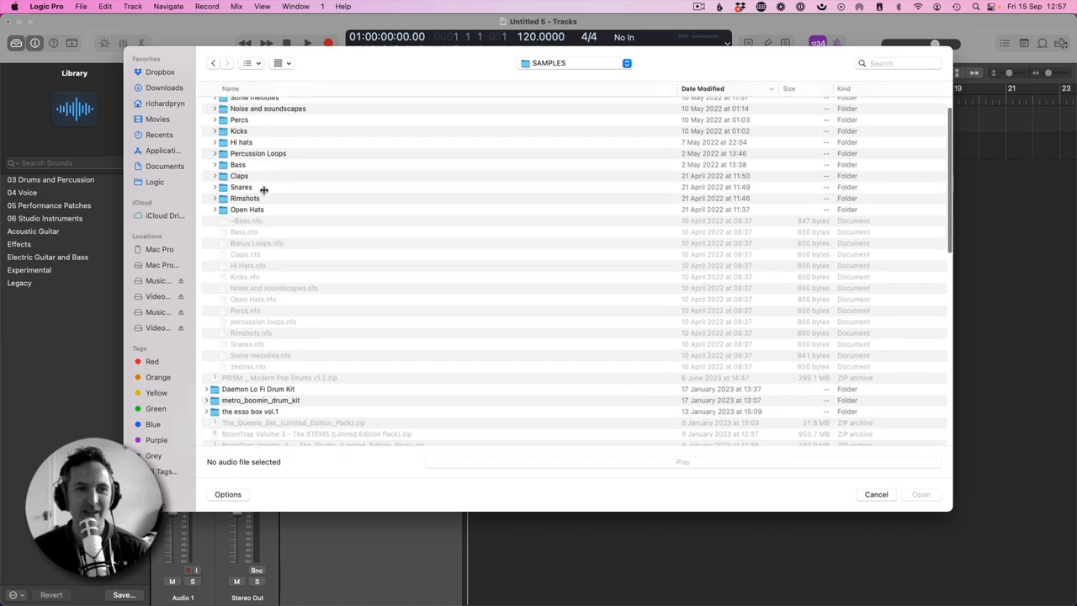
scroll(262, 188, up, 4)
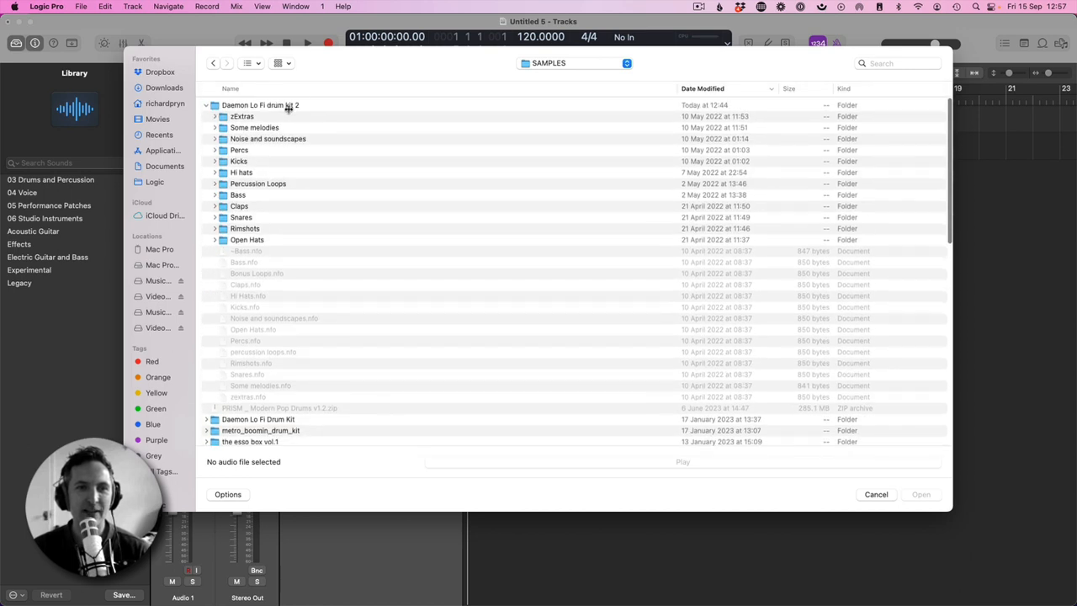
- Preview Favorite kick.wav from the Kicks folder of Daemon Lo Fi drum kit 2 and import it onto Audio 1
click(240, 161)
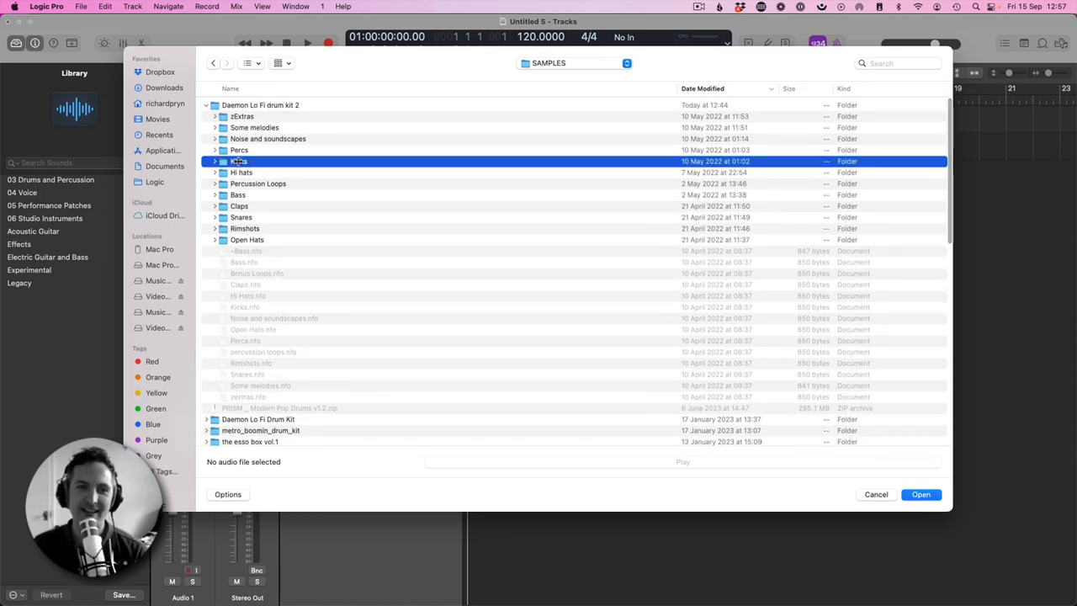
click(217, 161)
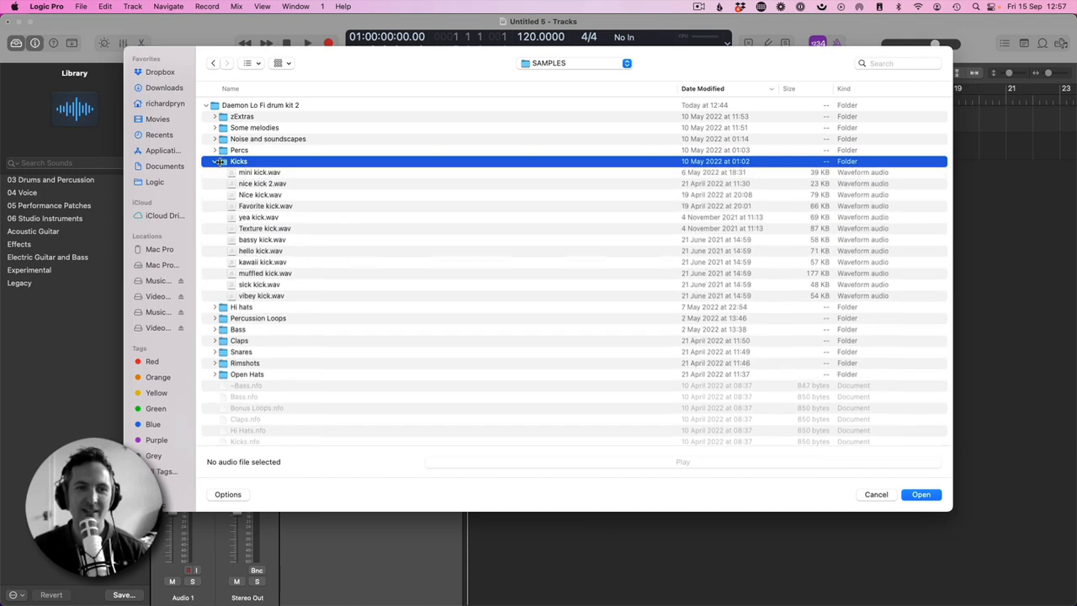
click(264, 205)
key(space)
key(space)
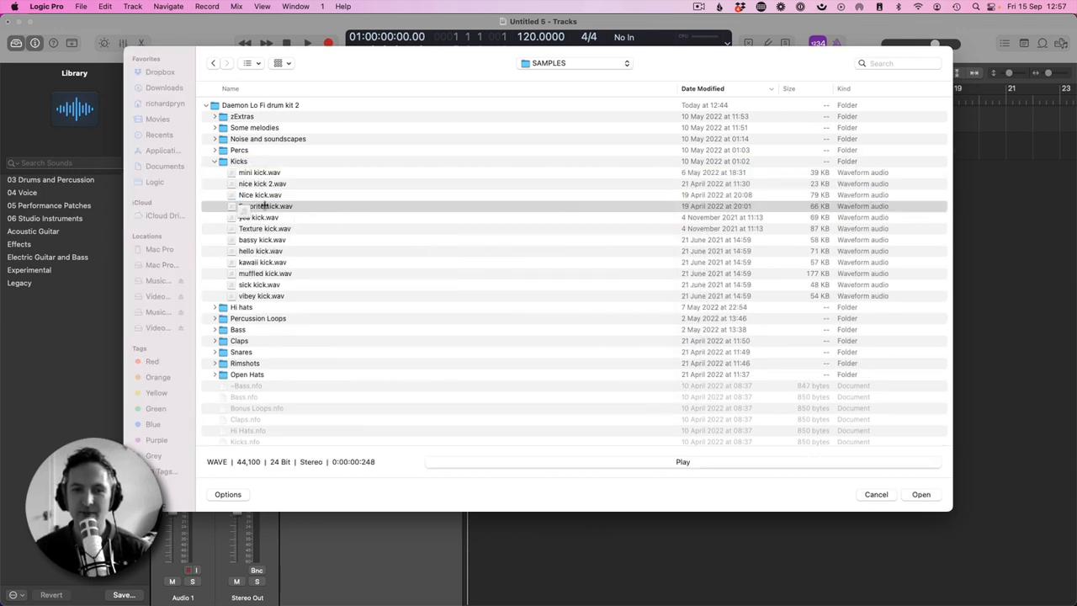
key(Return)
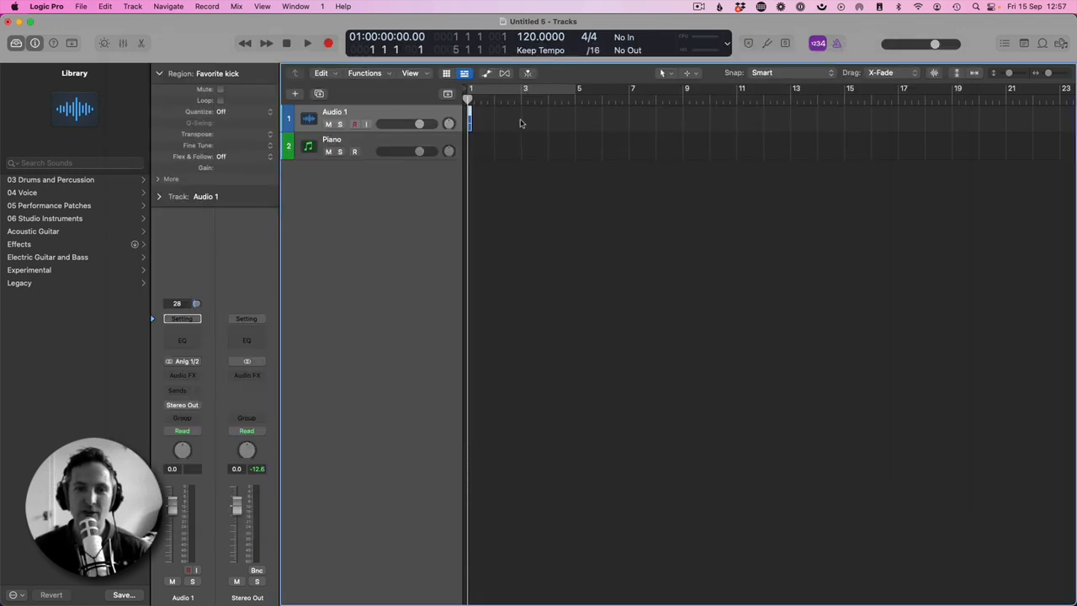
- Add a second audio track and browse to the Percs folder of Daemon Lo Fi drum kit 2 for import
key(alt+super+a)
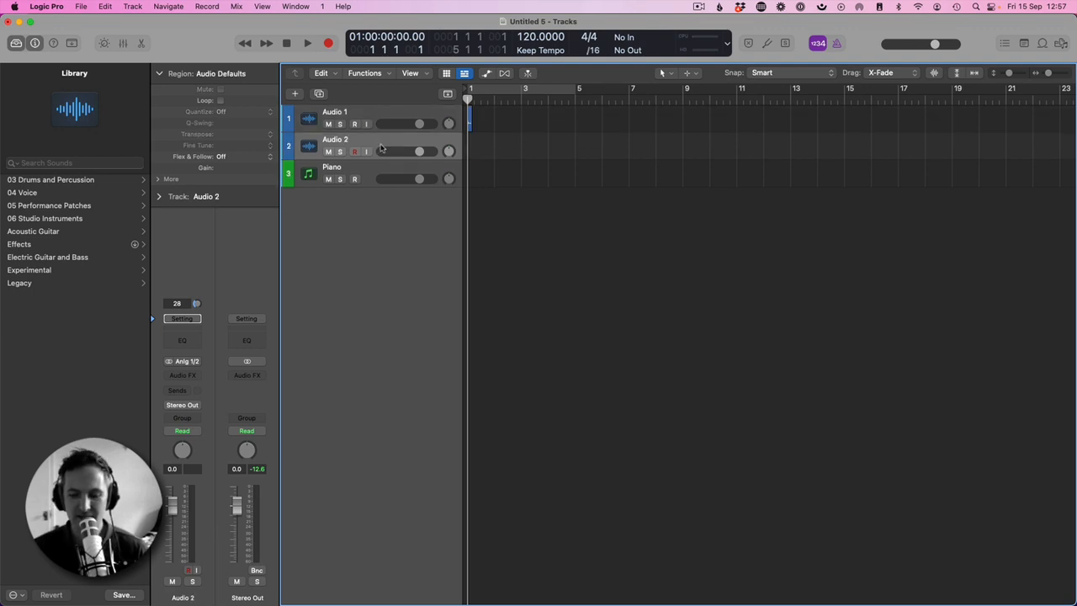
key(shift+super+i)
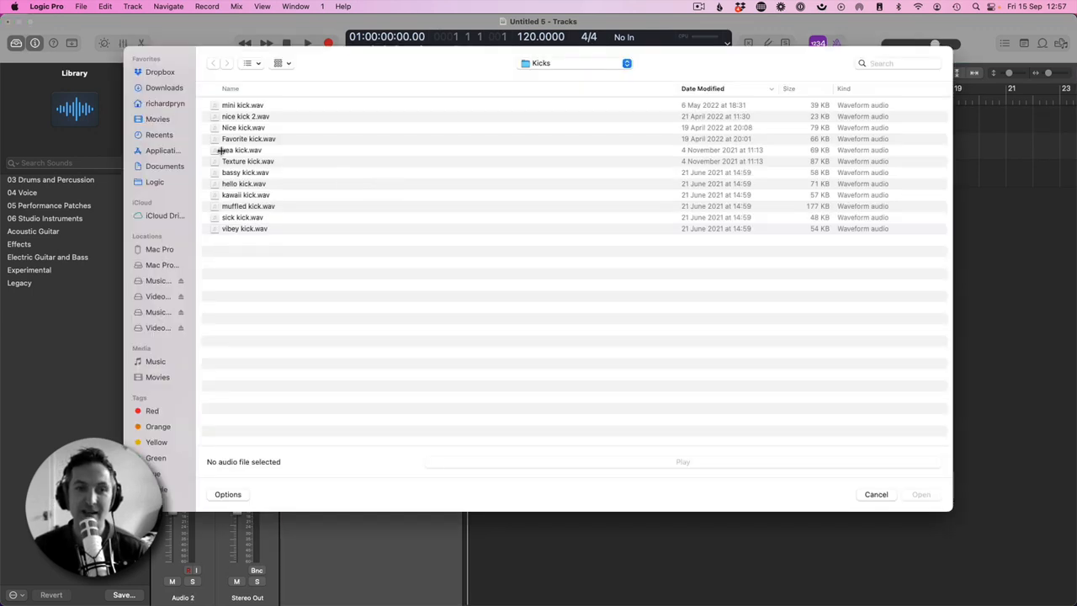
click(545, 64)
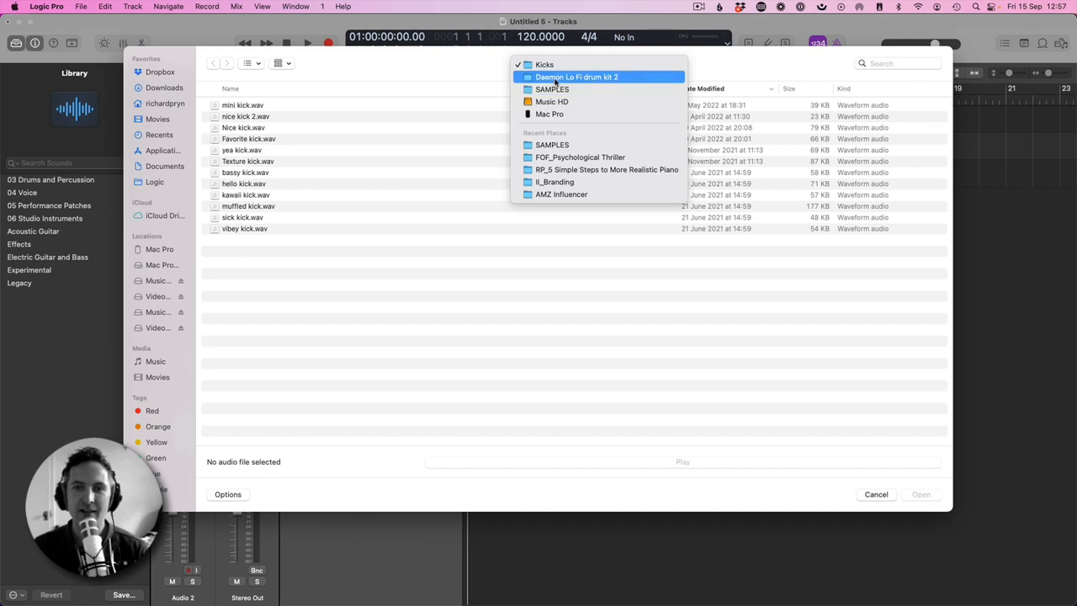
click(557, 77)
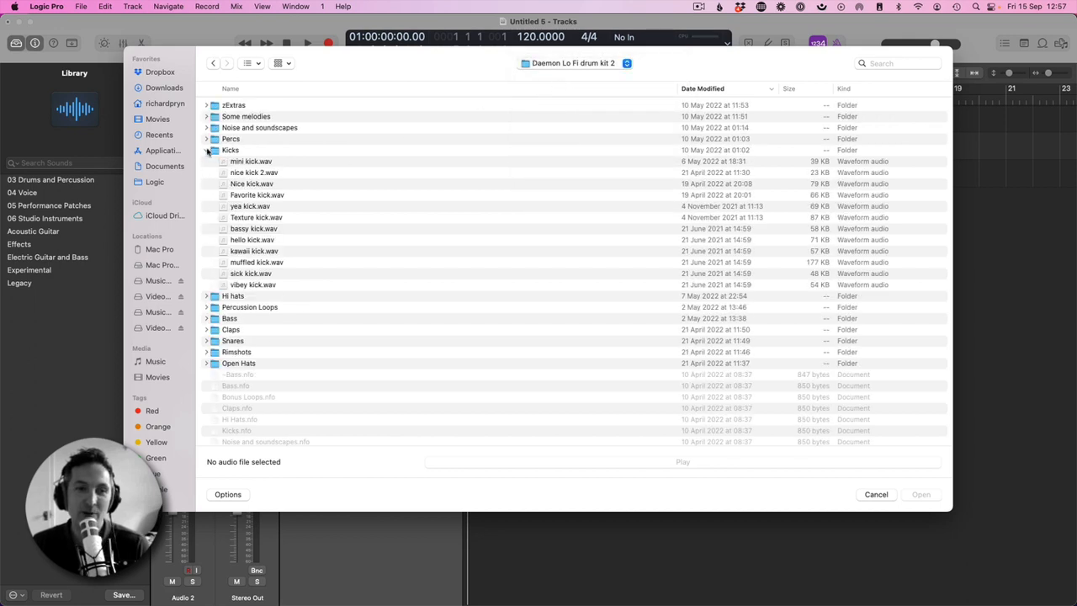
click(206, 150)
click(206, 139)
- Audition the stick, hit perc 3 and shaker samples in Percs and import stick.wav onto Audio 2
click(251, 150)
key(space)
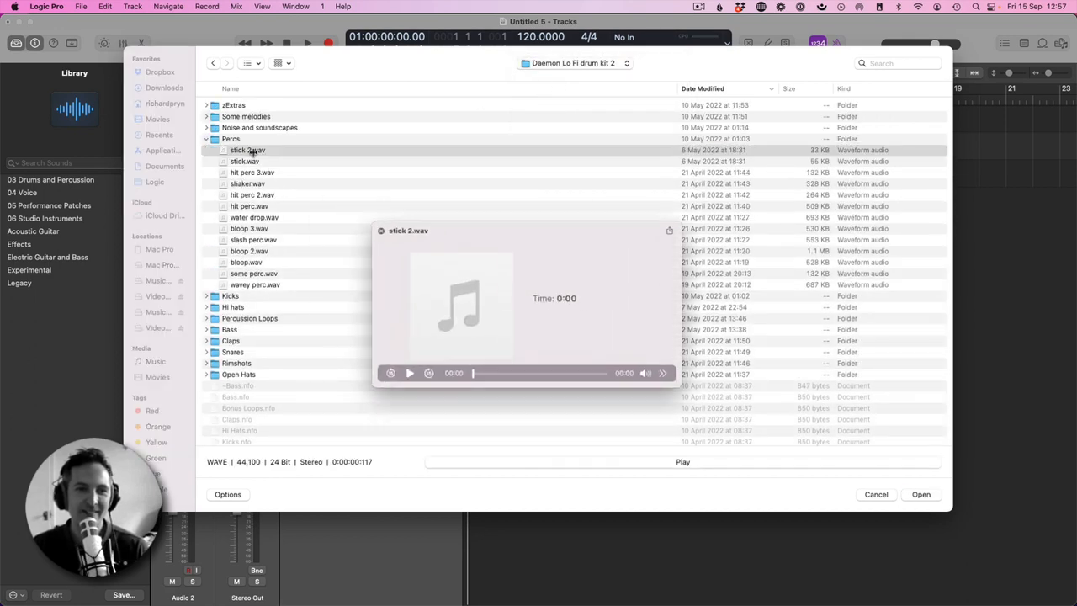
key(Down)
key(Down)
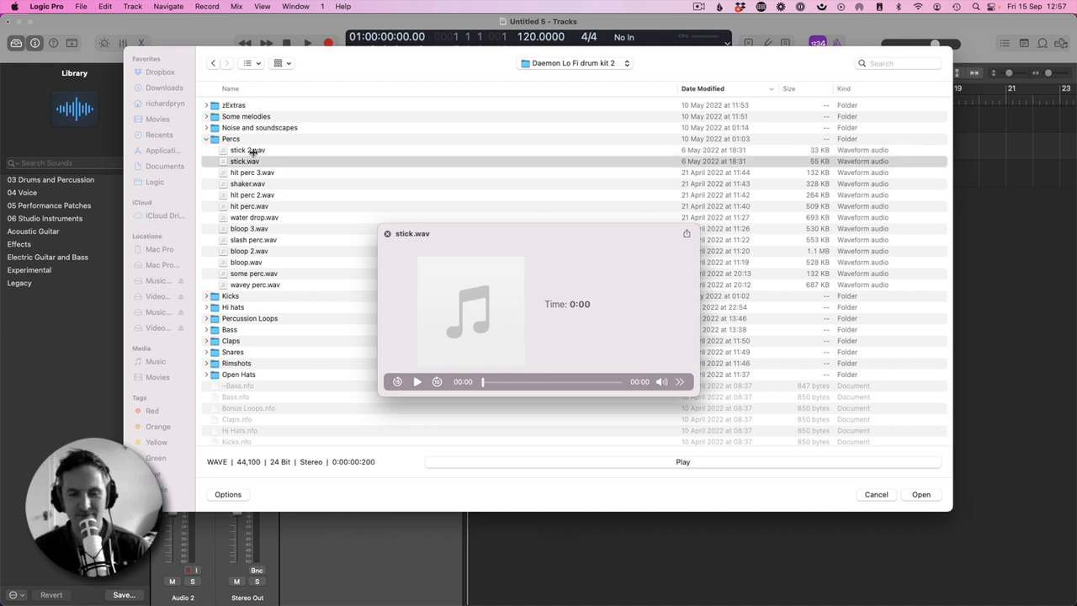
key(Down)
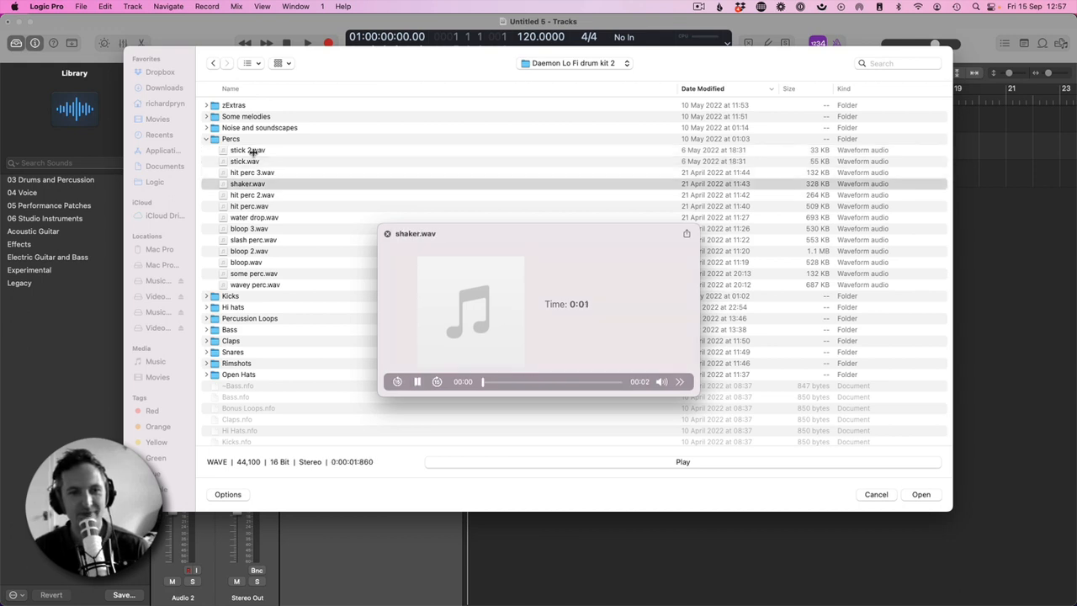
key(Up)
key(Up)
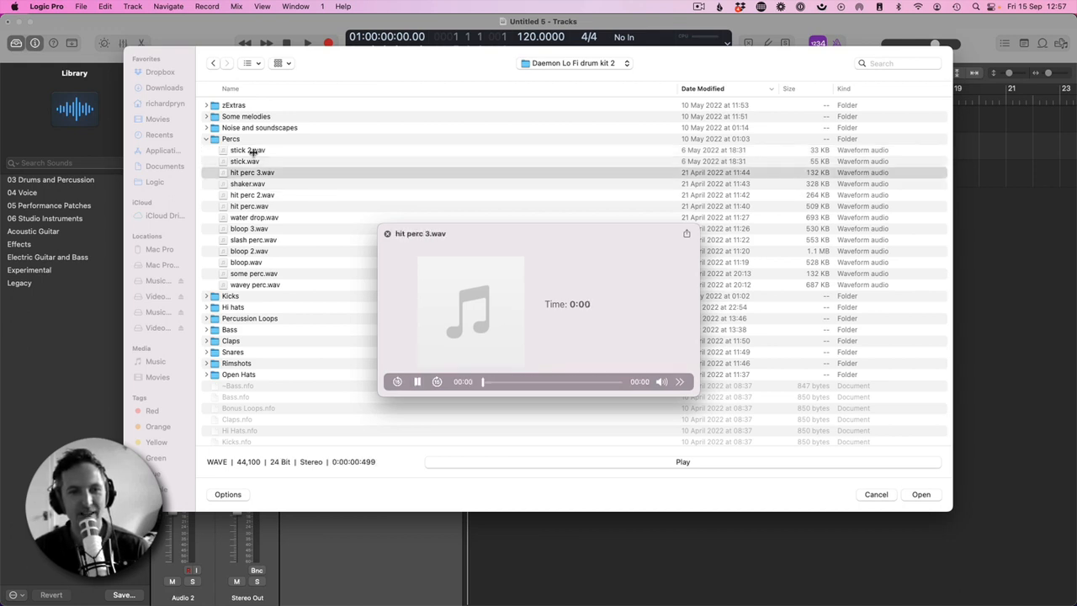
key(space)
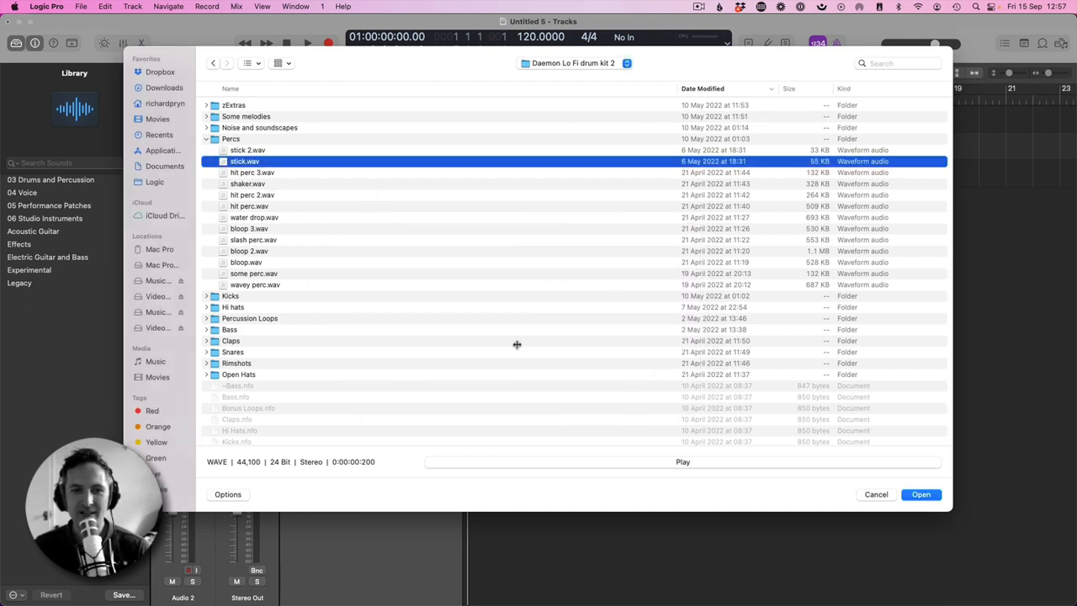
key(Return)
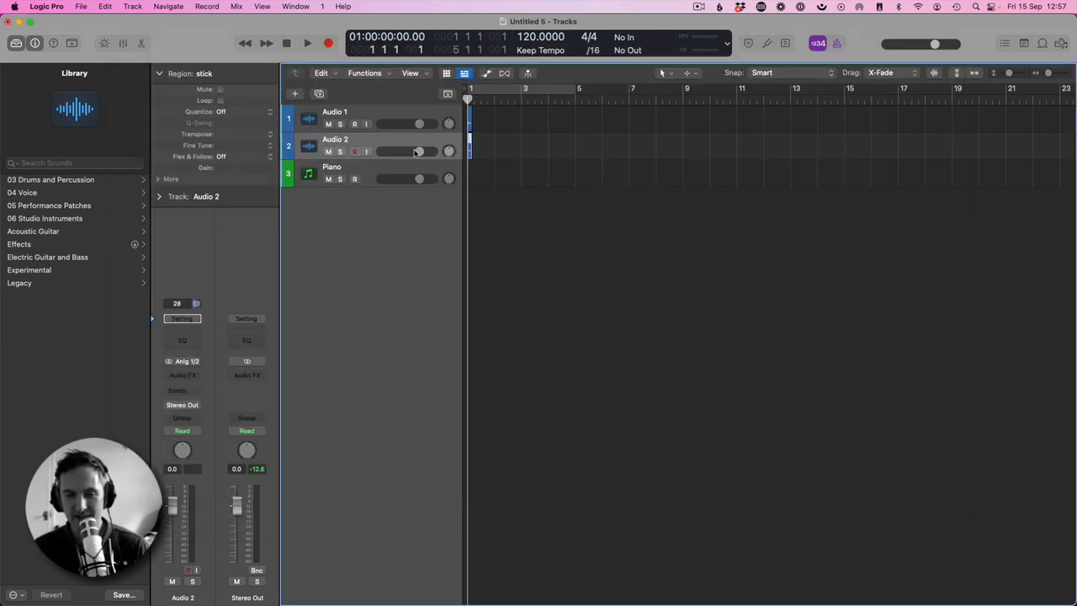
- Add a third audio track, then preview shaker.wav from the Percs folder and import it at bar 1
key(alt+super+a)
key(shift+super+i)
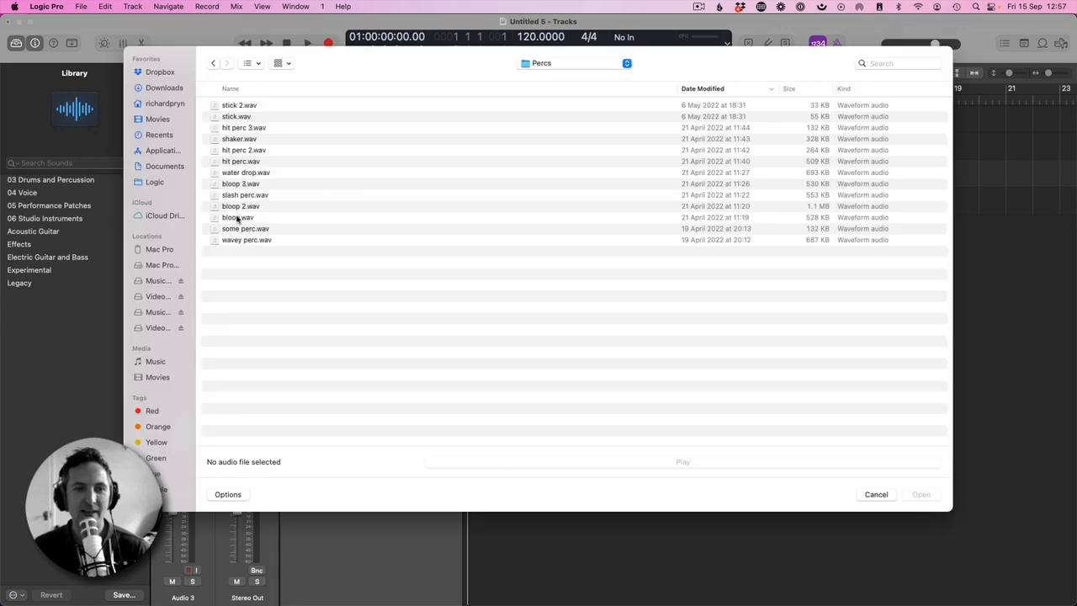
click(239, 138)
key(space)
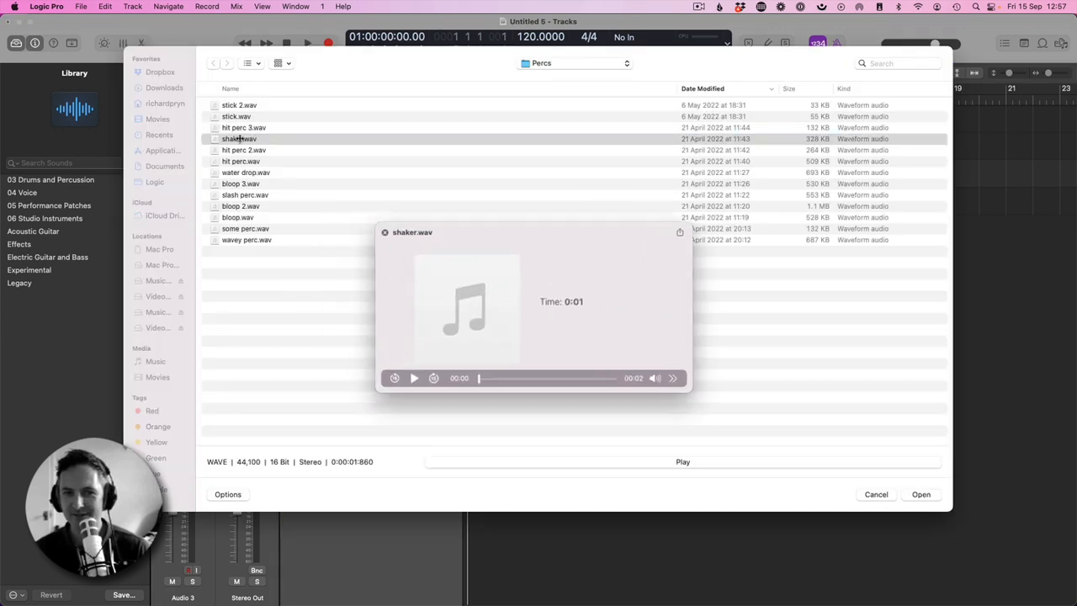
key(space)
double_click(240, 138)
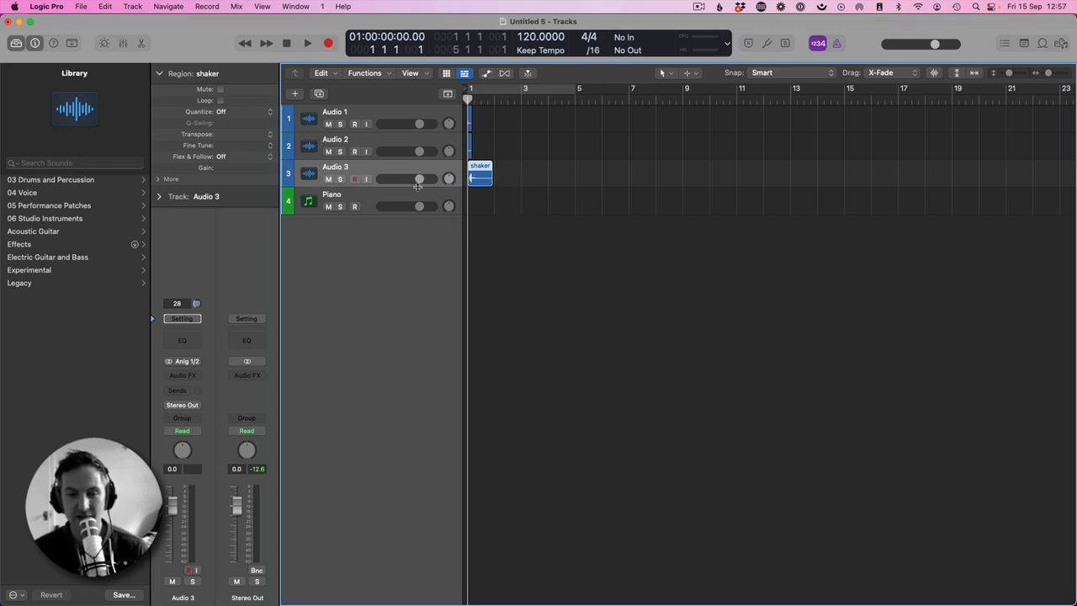
- Add a fourth audio track and audition some perc.wav and bloop 3.wav from the Percs folder
key(alt+super+a)
key(shift+super+i)
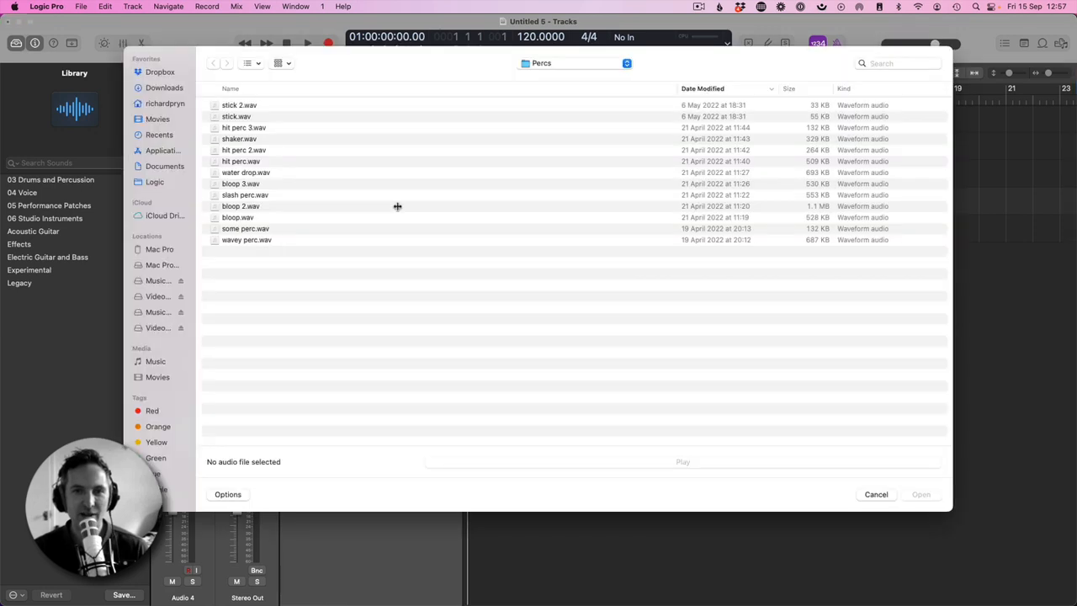
click(249, 229)
key(space)
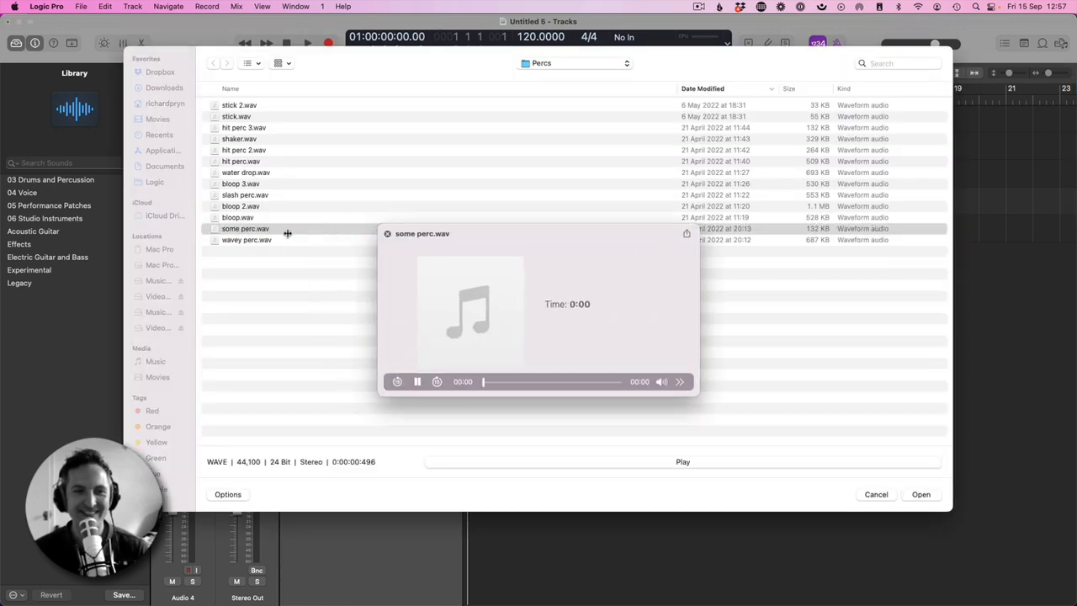
key(space)
click(239, 172)
key(space)
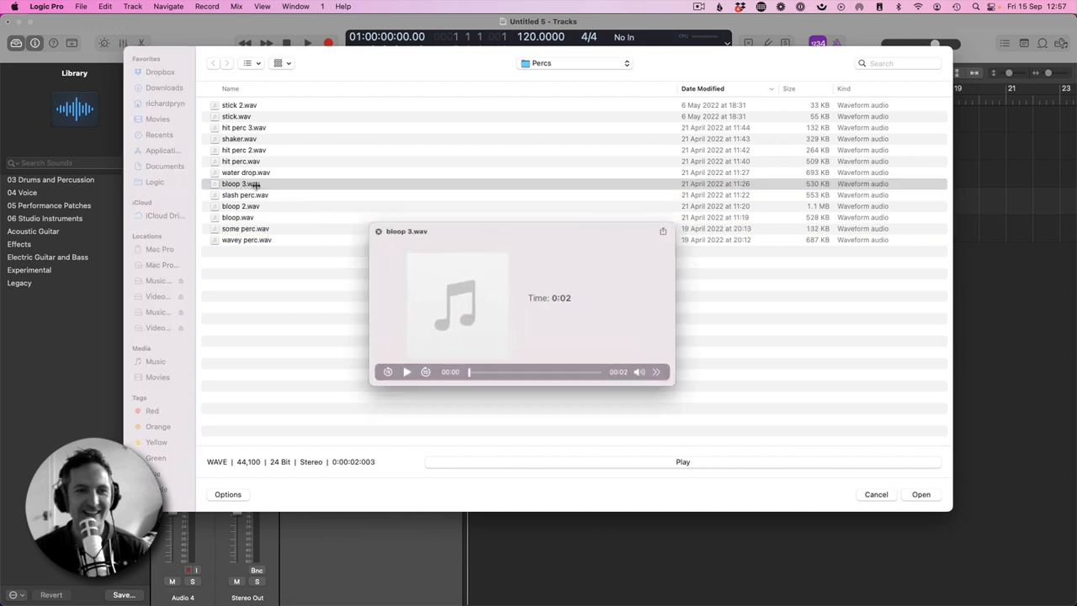
- Audition hit perc.wav and hit perc 2.wav and import hit perc 2.wav onto Audio 4
key(Up)
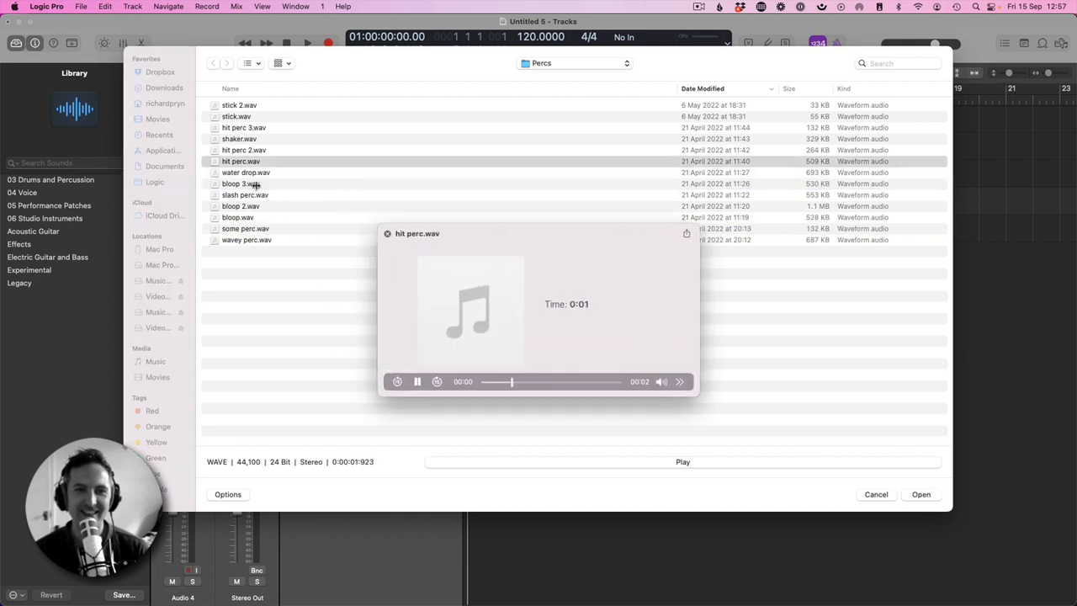
key(space)
key(Up)
key(space)
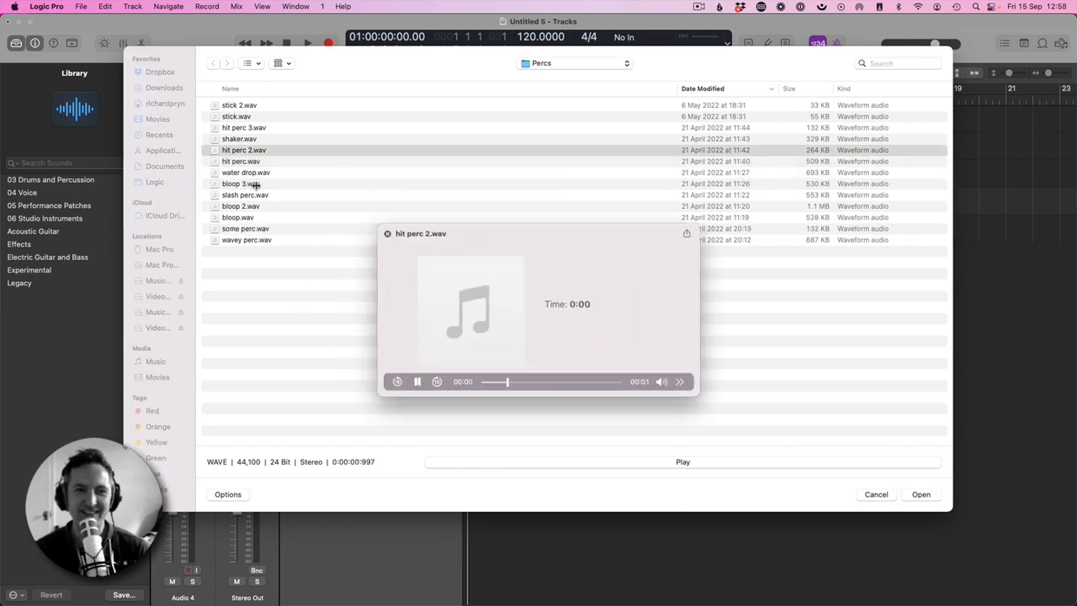
key(space)
key(Return)
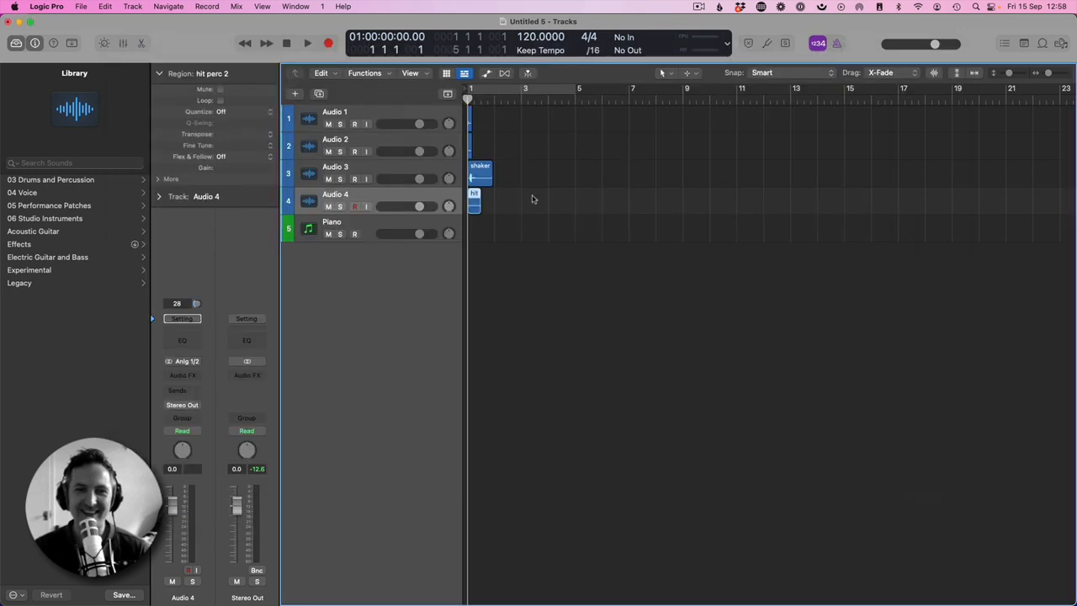
- Add a fifth audio track and browse the import files to the Hi hats folder of Daemon Lo Fi drum kit 2
key(alt+super+a)
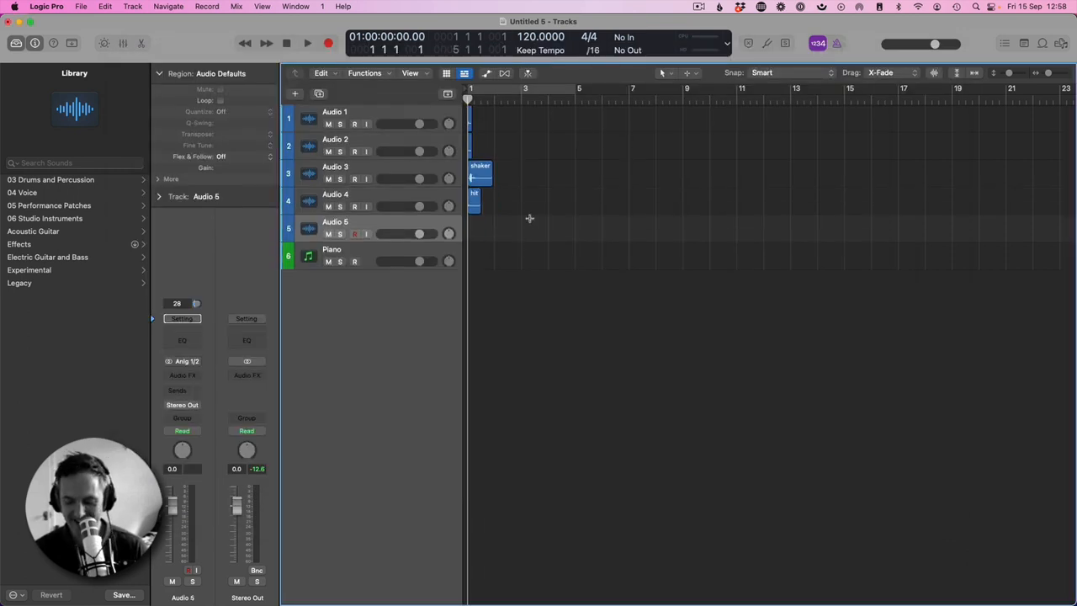
key(shift+super+i)
click(580, 67)
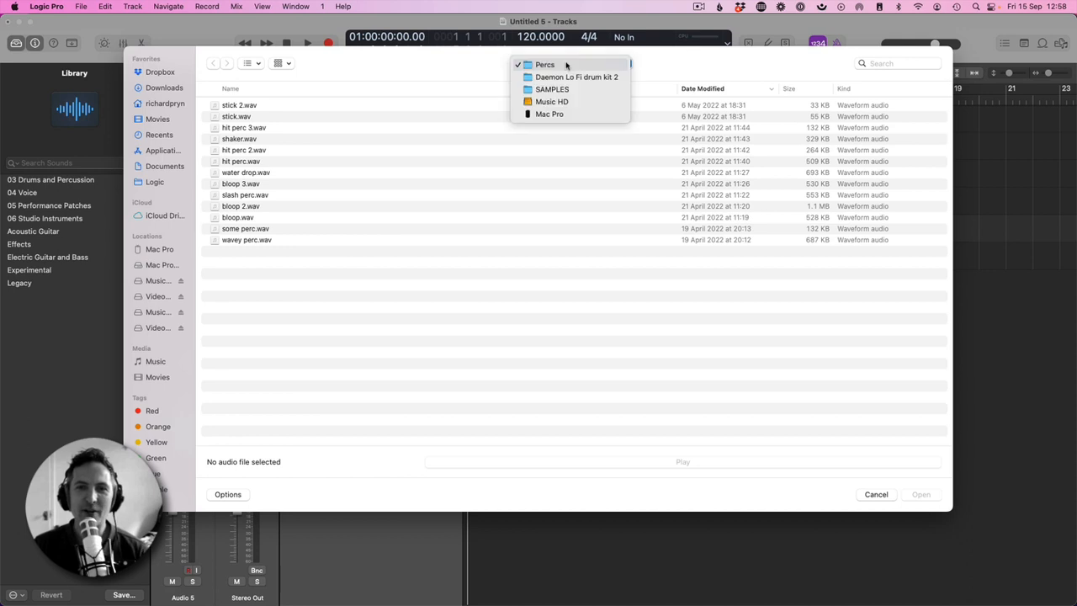
click(566, 77)
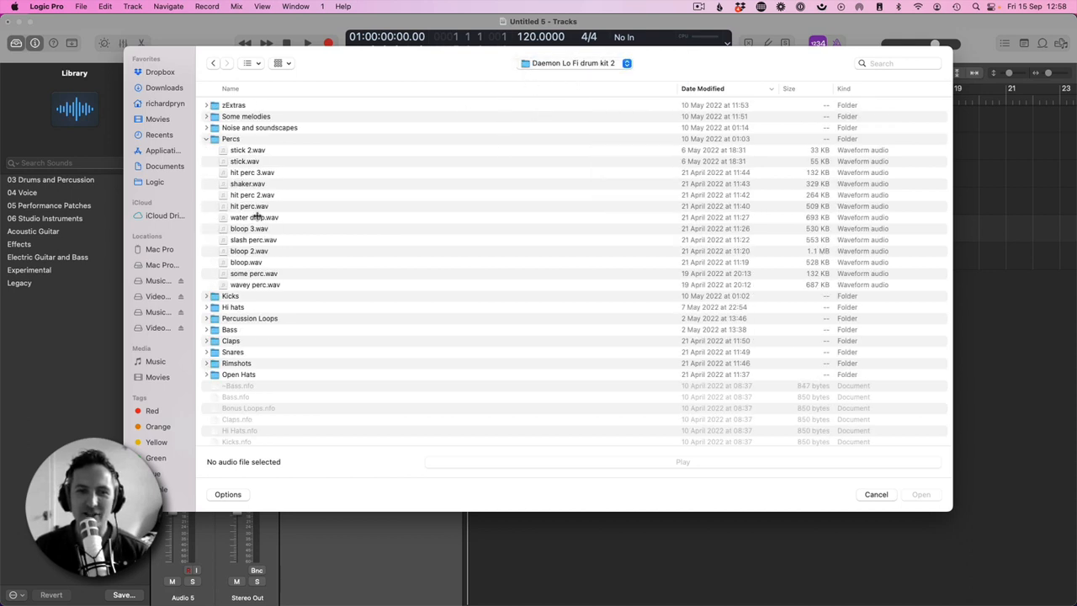
click(207, 140)
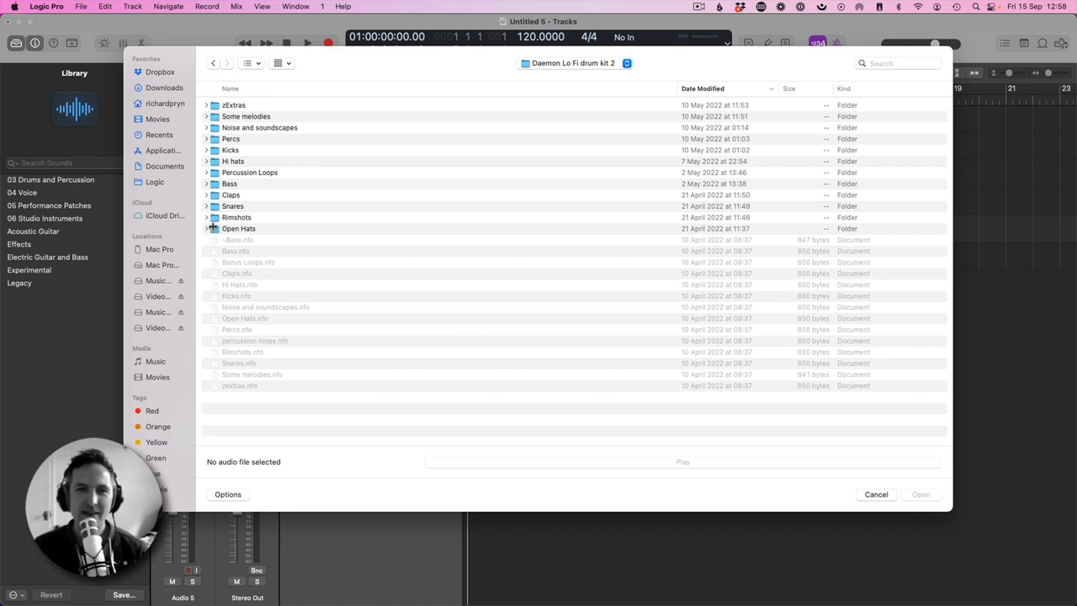
click(226, 161)
click(206, 162)
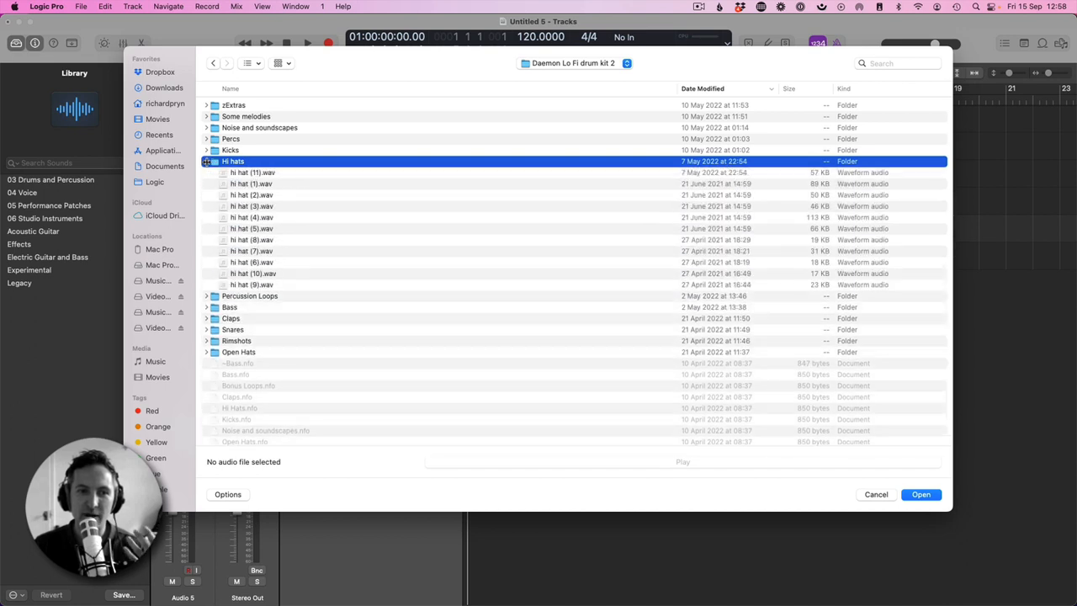
- Audition hi hat (1).wav and hi hat (11).wav from the Hi hats folder and import hi hat (11).wav onto Audio 5
click(249, 184)
key(space)
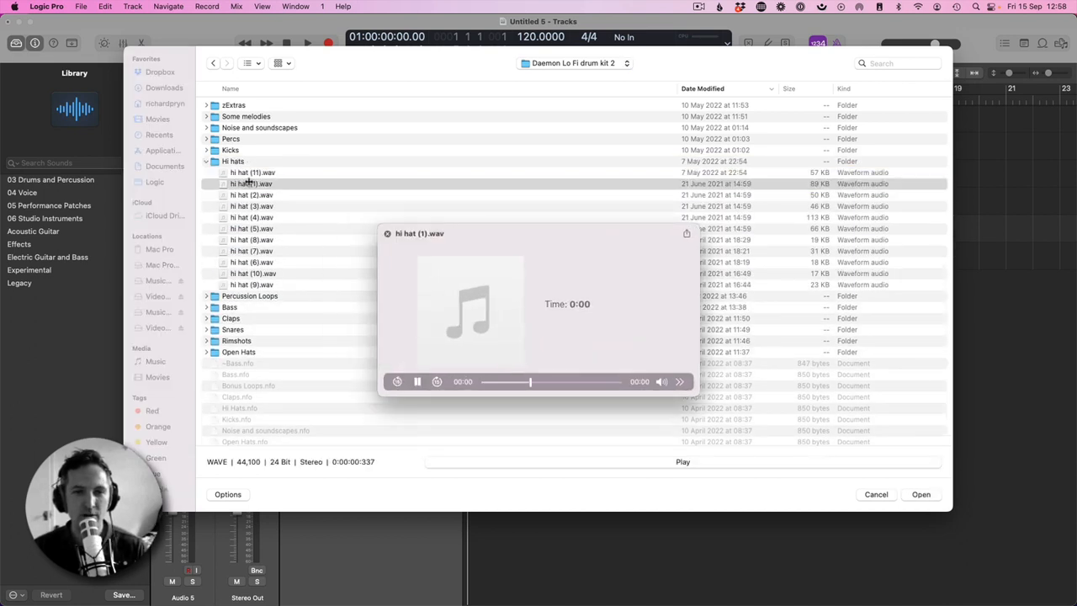
key(Up)
key(space)
key(Return)
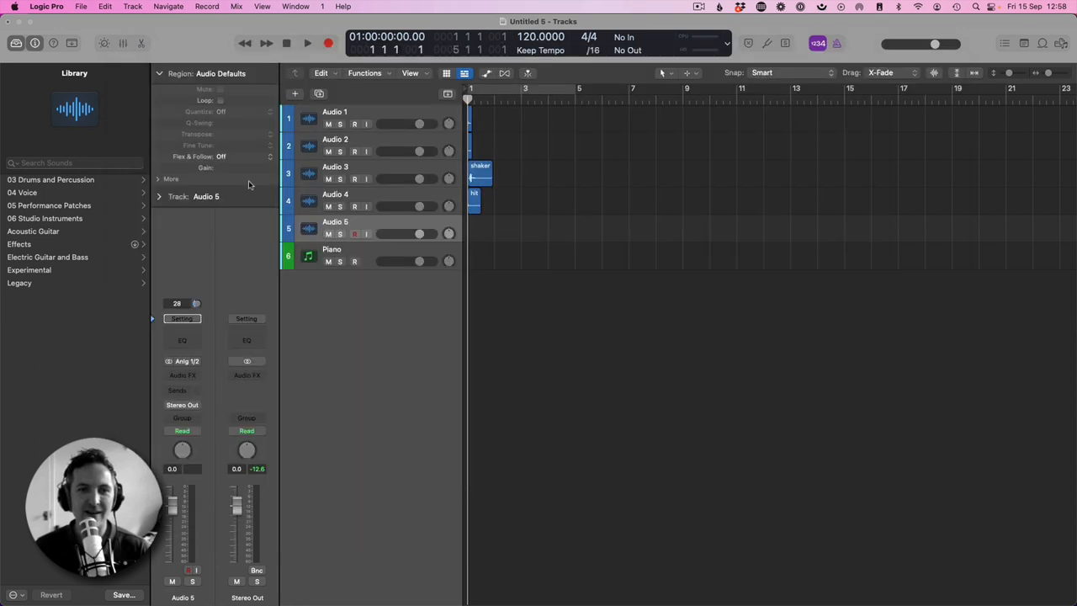
- Mute all five audio tracks, Audio 1 to Audio 5, and select the Piano track
click(1055, 74)
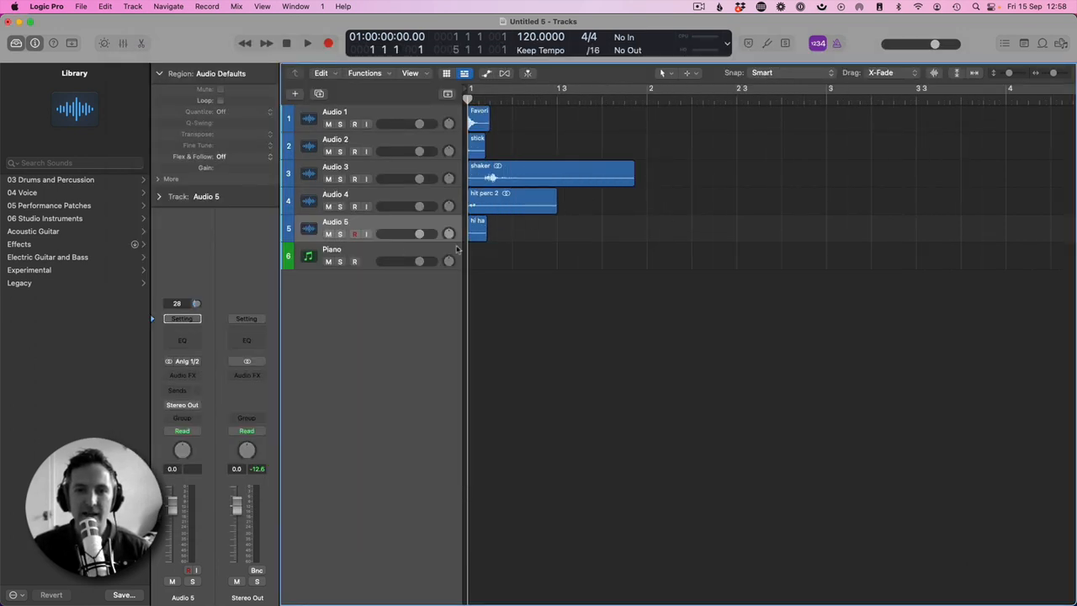
click(328, 234)
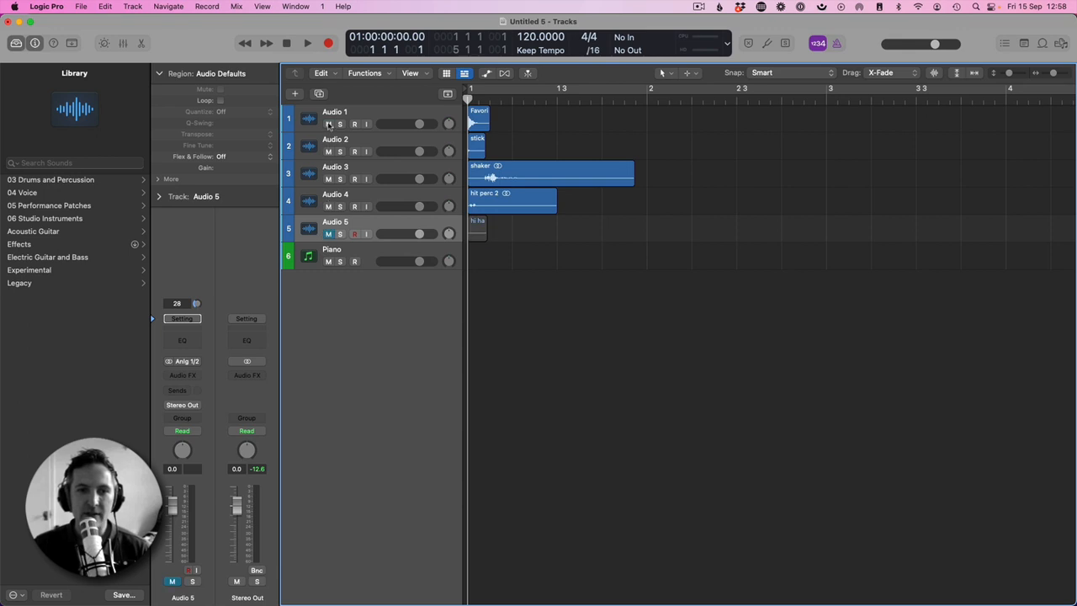
mouse_move(328, 125)
mouse_down()
mouse_move(330, 207)
mouse_move(347, 234)
mouse_up()
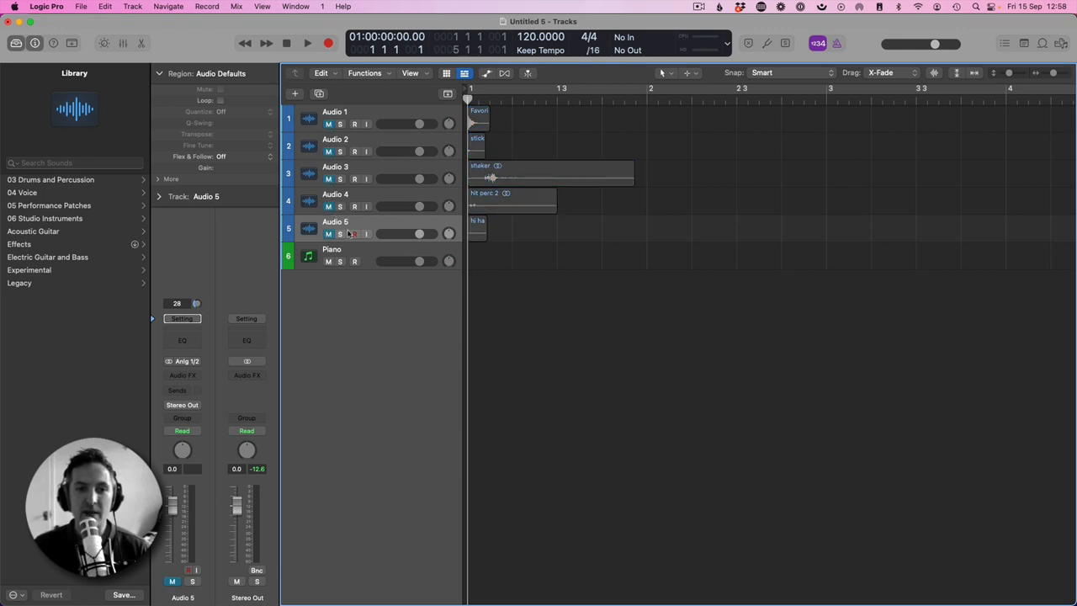
click(354, 258)
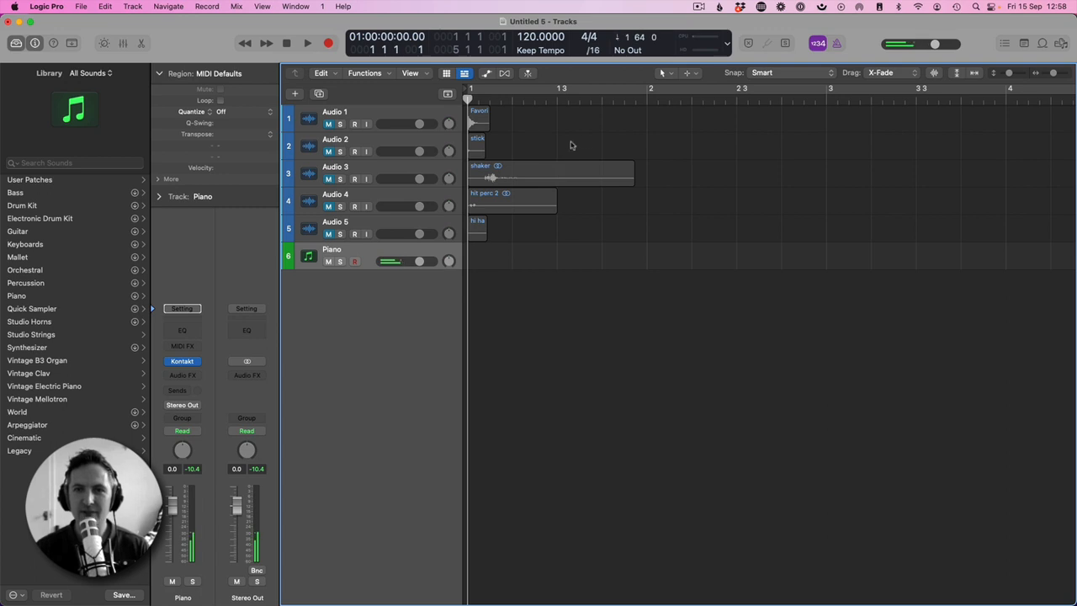
- Set the project tempo to 100 and listen to it with the metronome click on
click(836, 43)
key(space)
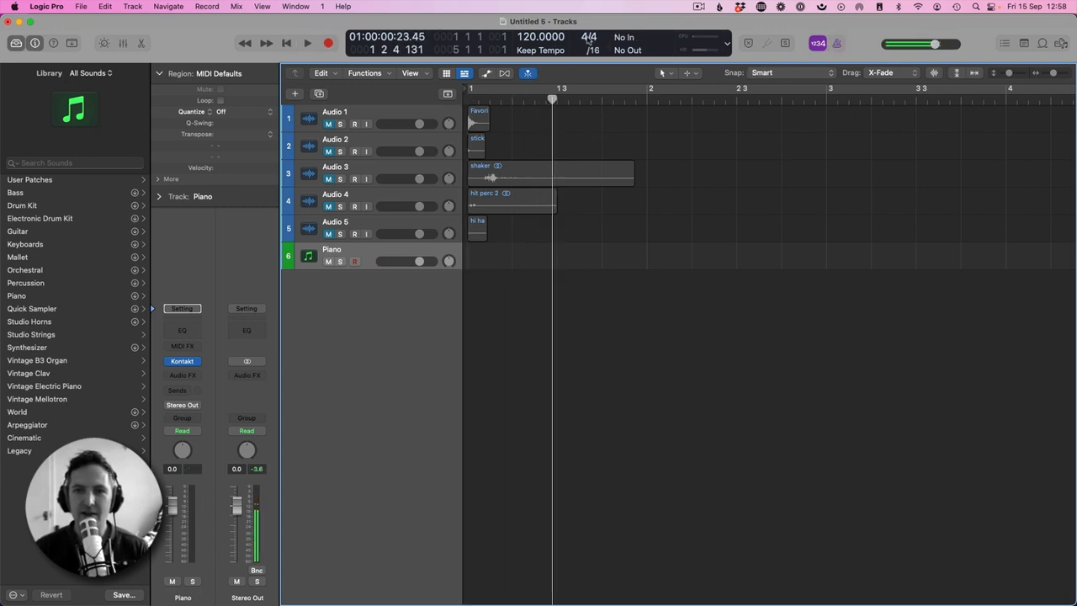
double_click(522, 37)
text(100)
key(Return)
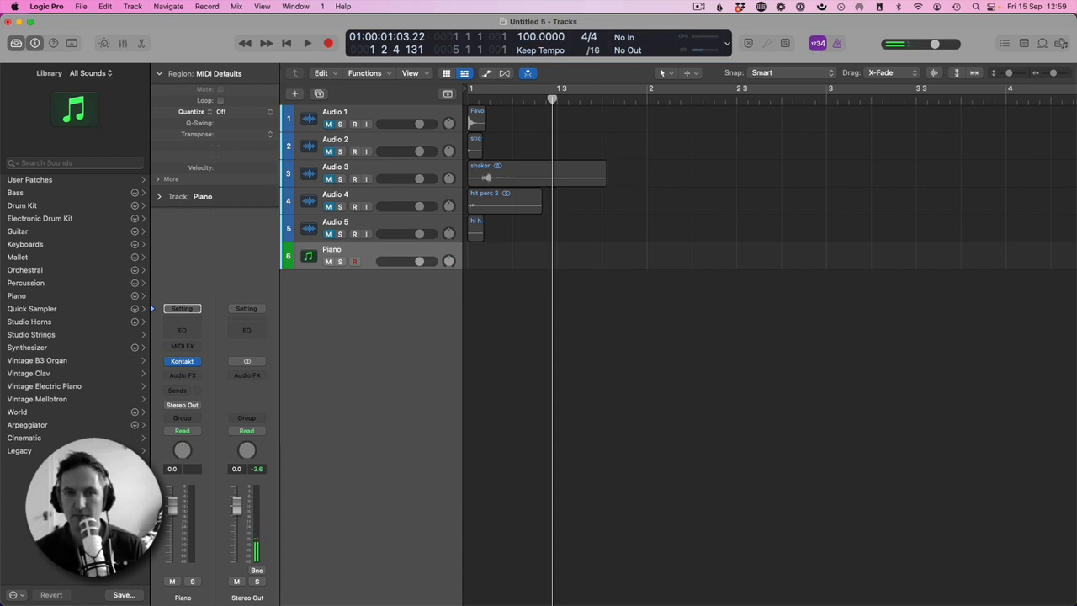
key(space)
key(space)
click(835, 43)
key(space)
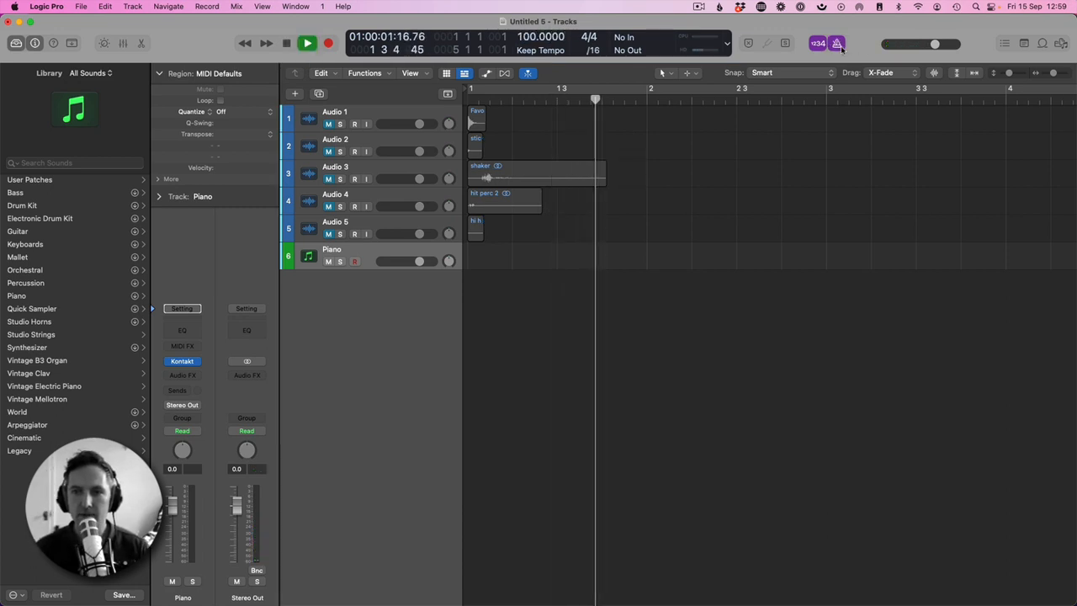
key(space)
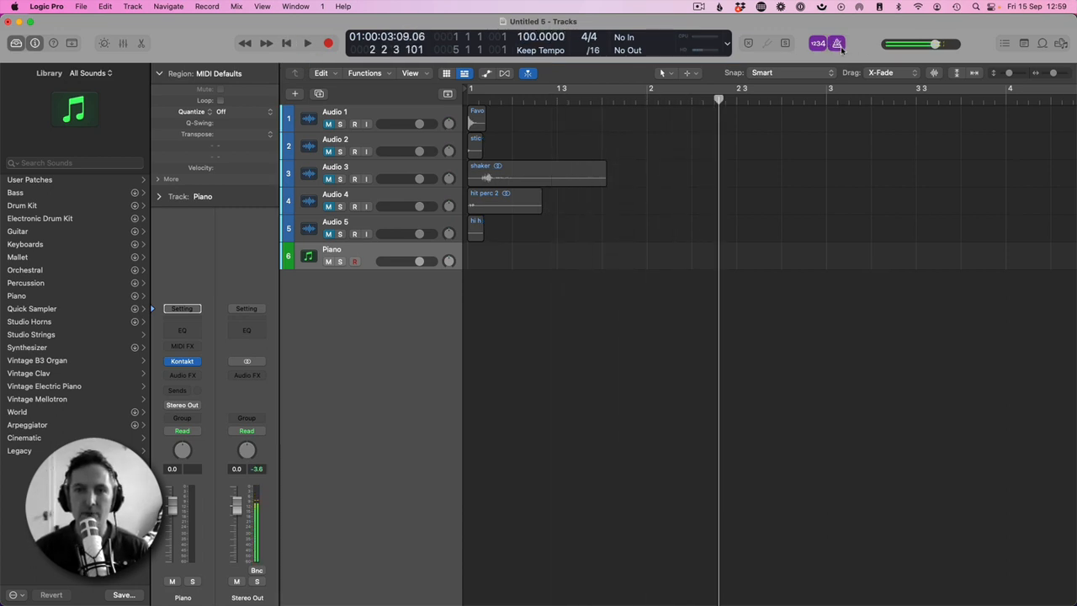
- Set the project tempo to 85 and listen to the metronome click
double_click(521, 36)
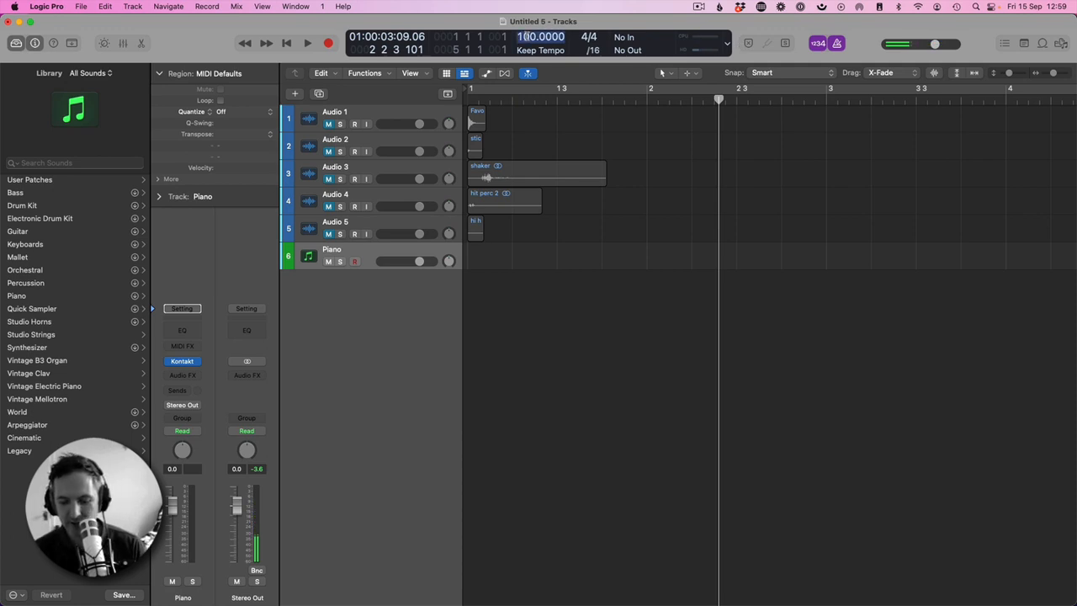
text(85)
key(Return)
key(space)
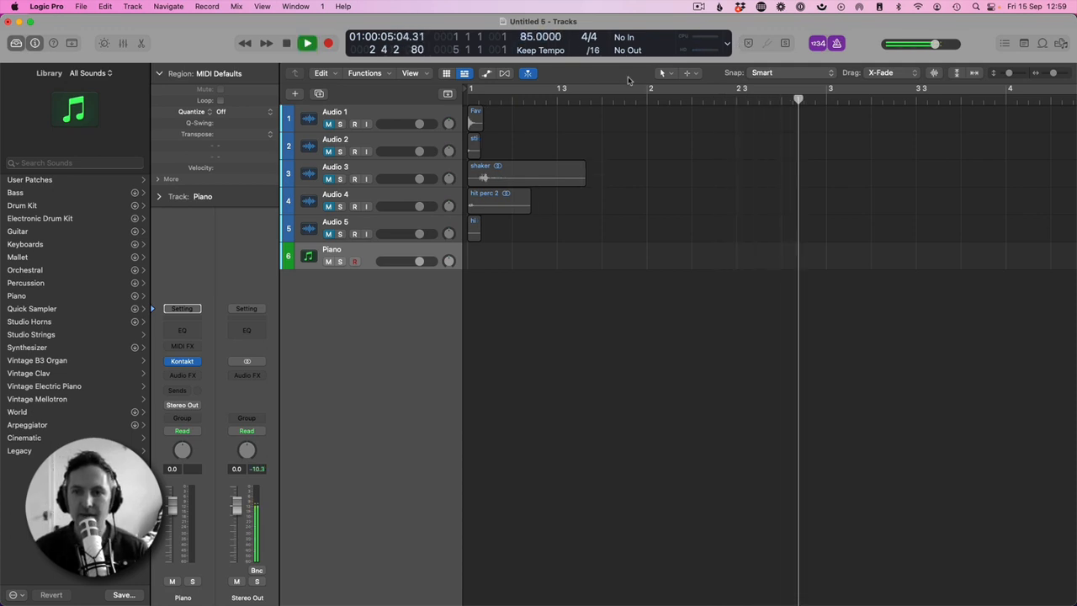
key(space)
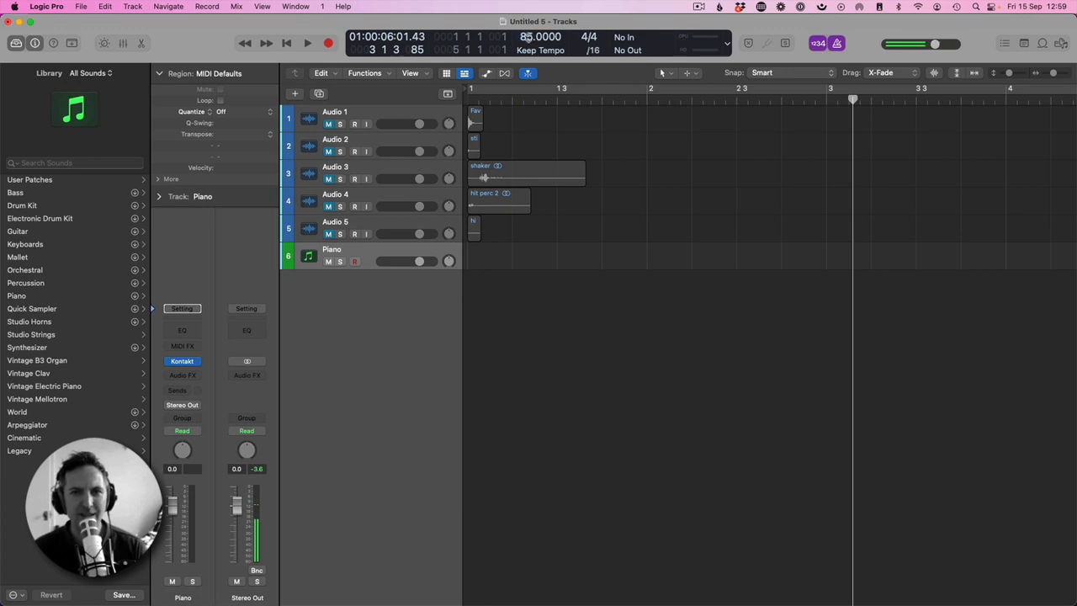
- Set the project tempo to 75 and check the metronome click by playing from bar 1
double_click(526, 37)
text(75)
key(Return)
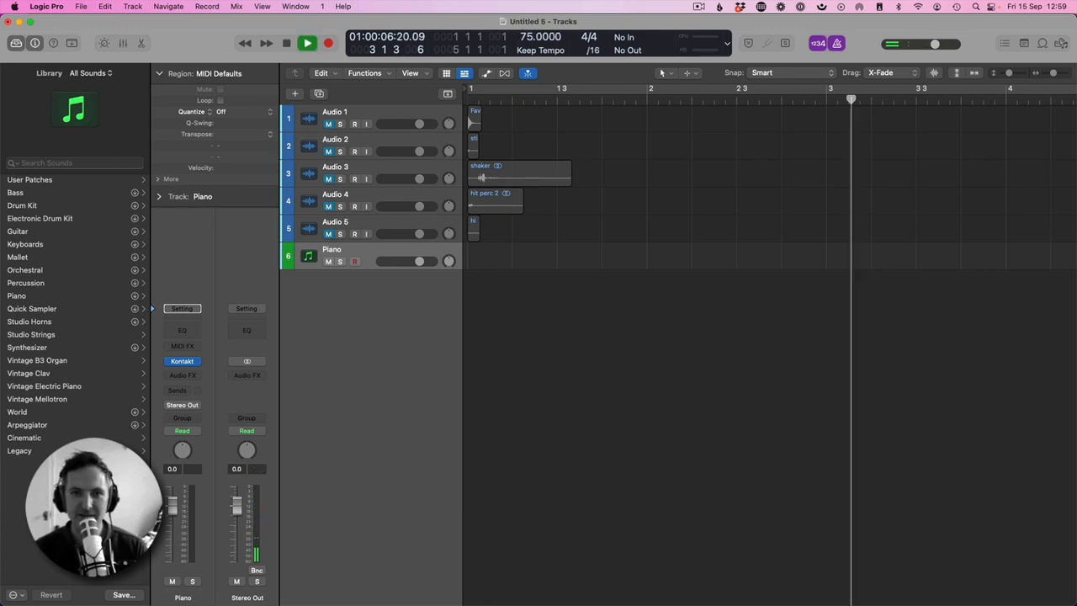
key(space)
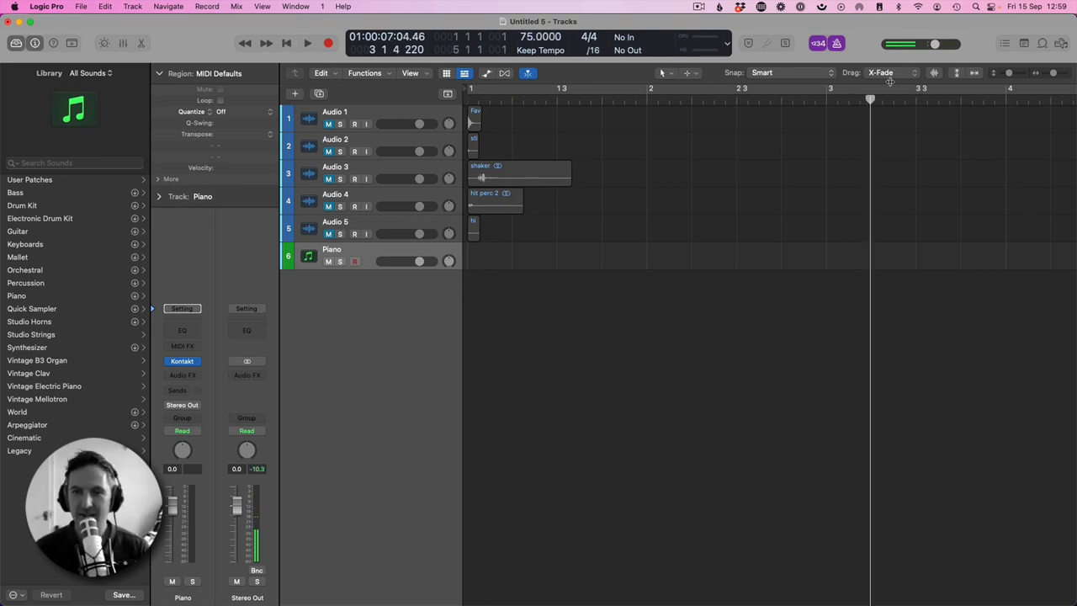
key(Return)
key(space)
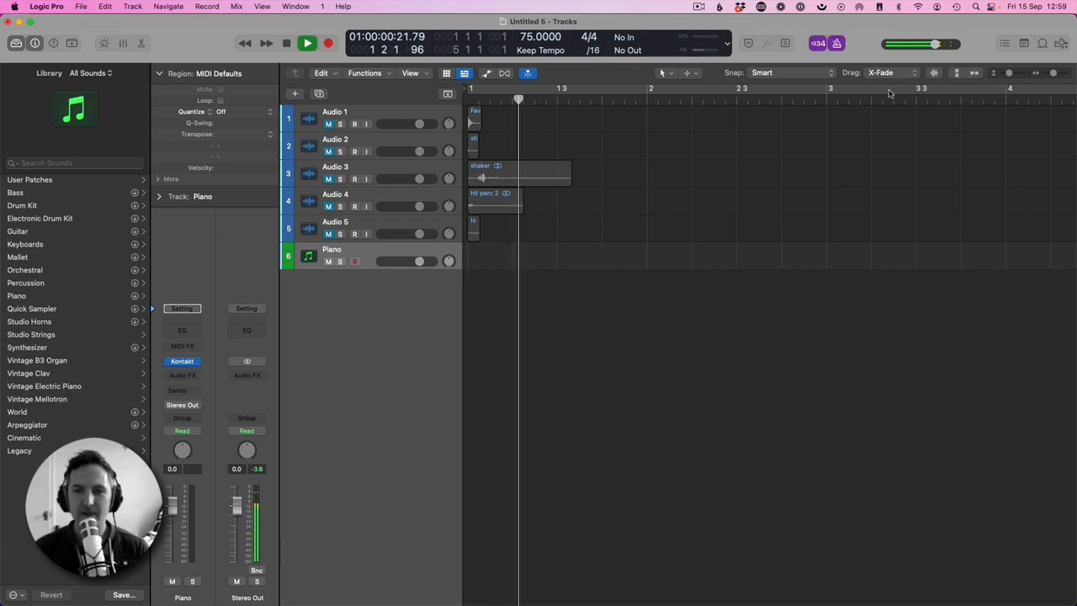
key(space)
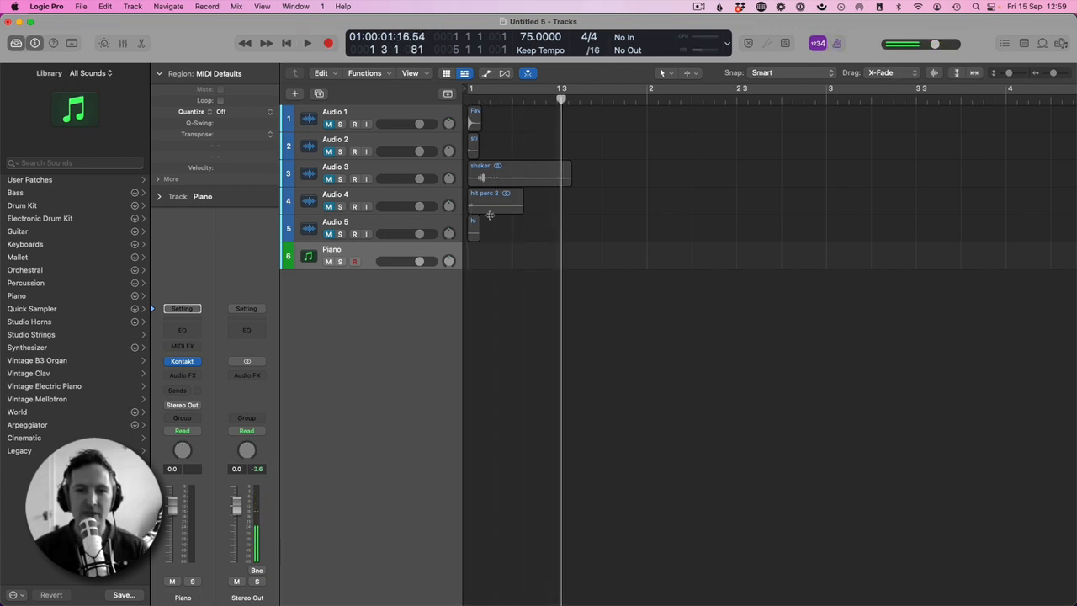
- Record a two-bar pattern of alternating low and high notes on the Piano track, starting at bar 1
key(Return)
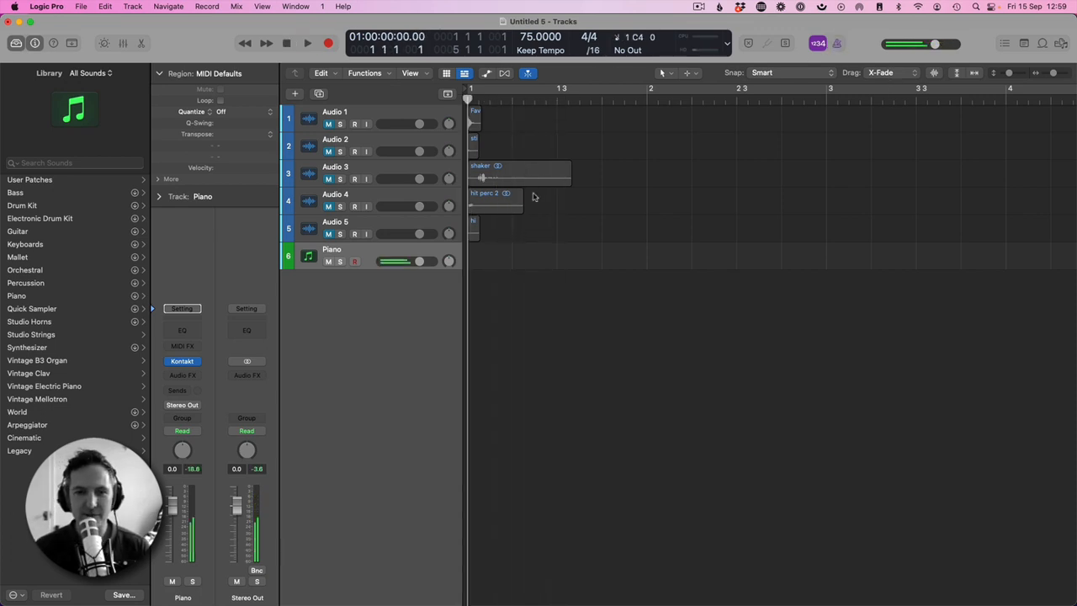
key(r)
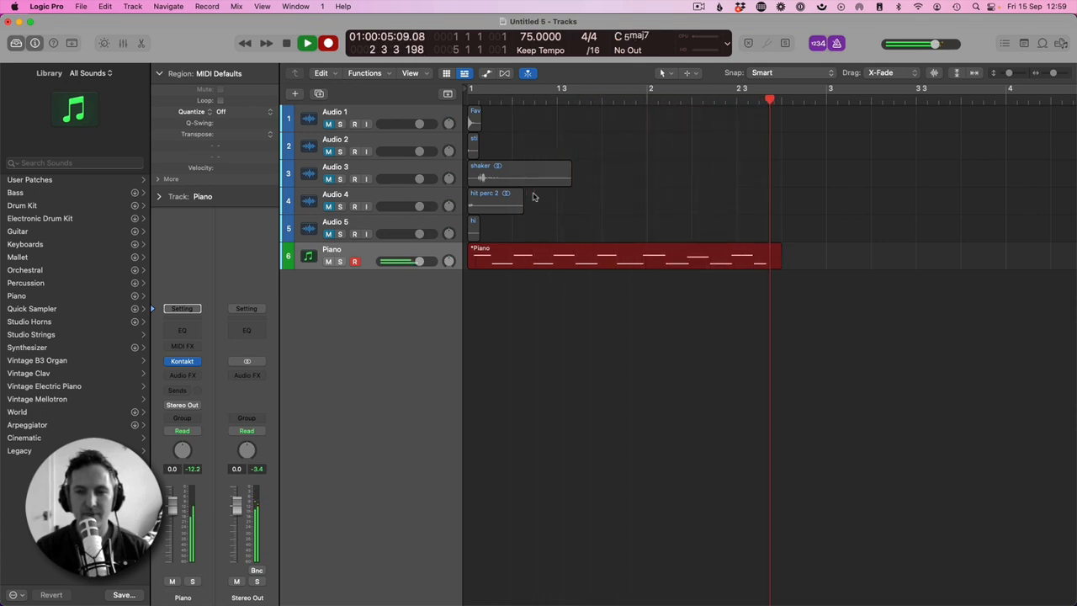
key(space)
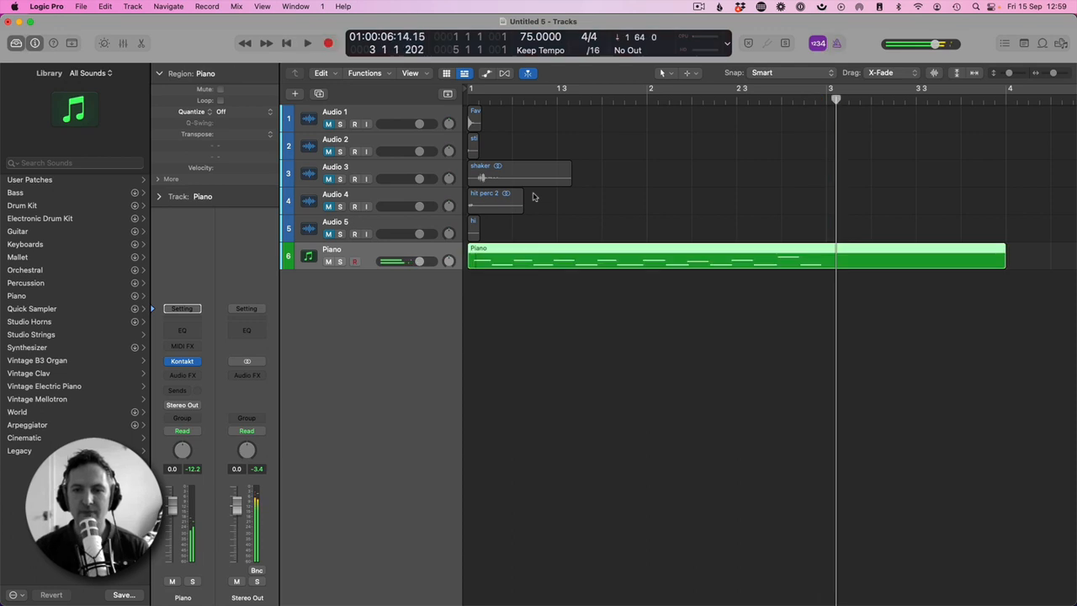
- Quantize the notes of the recorded Piano region to 1/8 Note in the Piano Roll
double_click(507, 262)
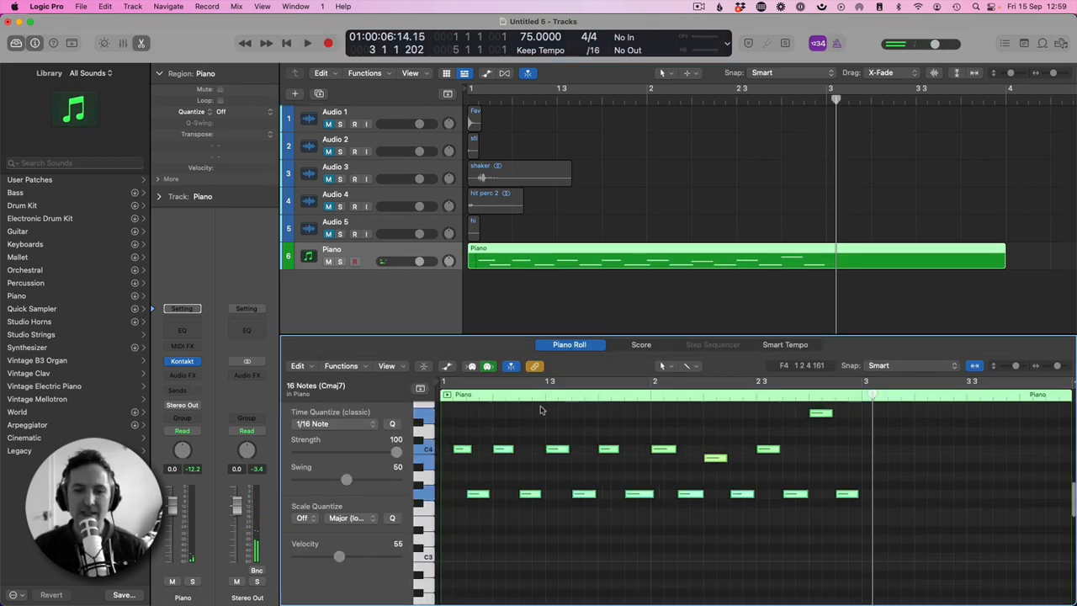
click(337, 424)
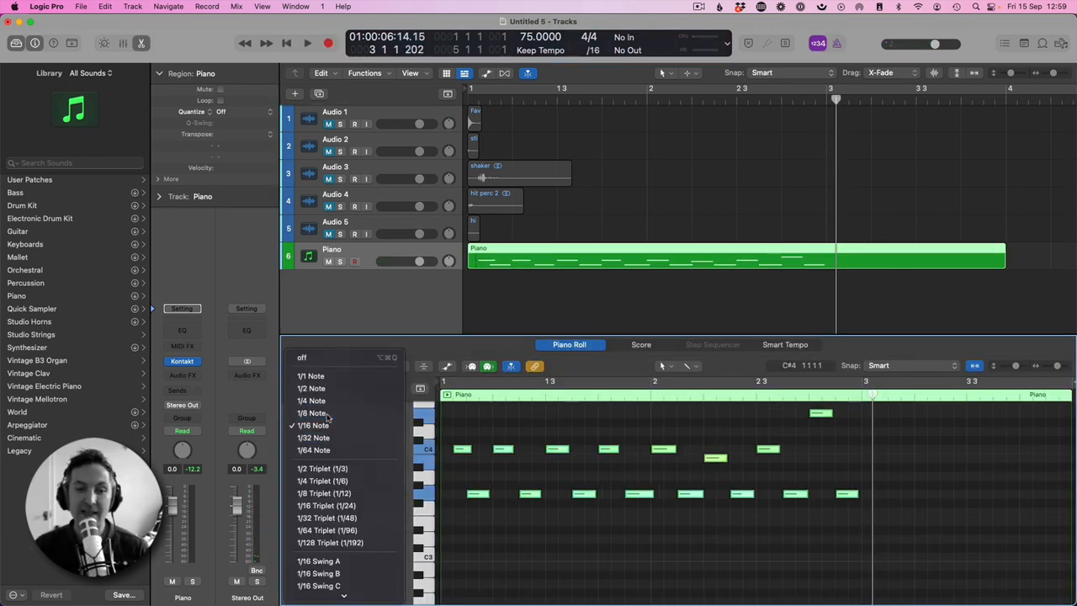
click(326, 416)
scroll(584, 454, up, 2)
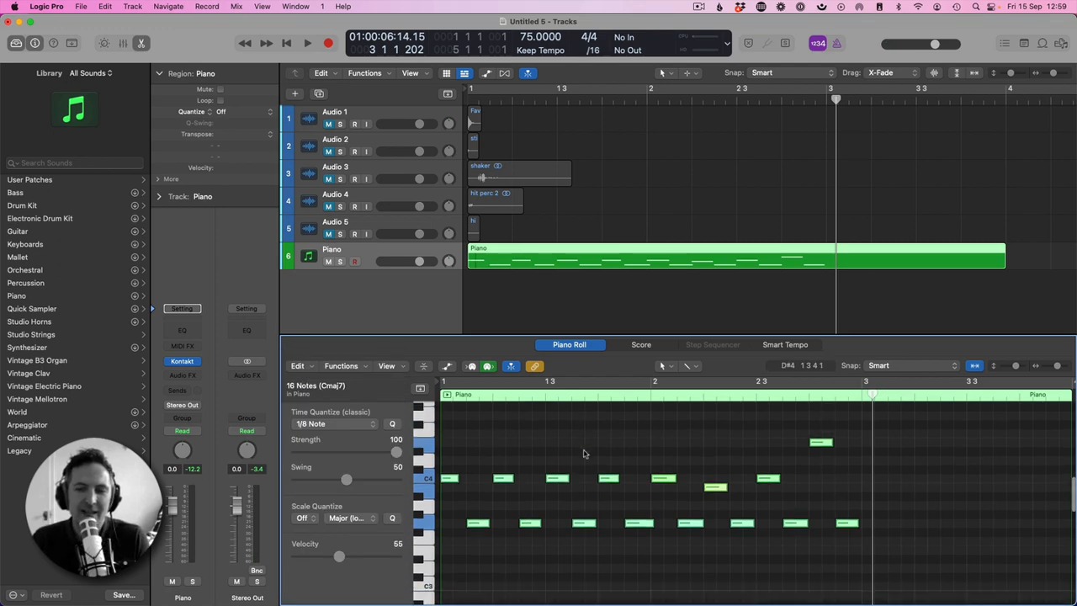
- Delete the empty part of the Piano region after bar 3 and play the project from bar 1
drag(827, 259, 1017, 257)
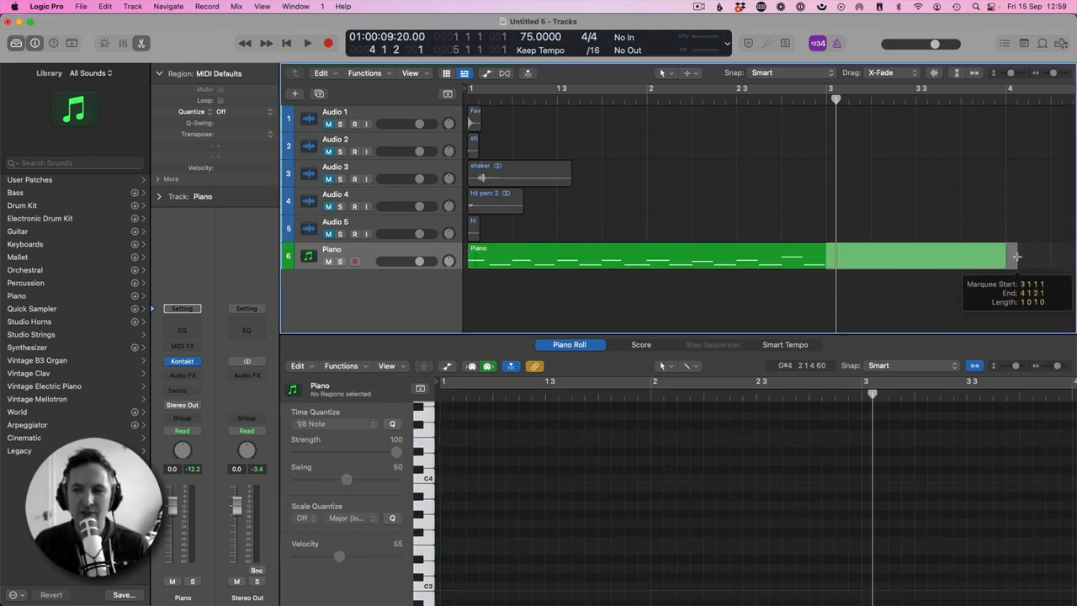
click(949, 262)
key(Delete)
key(Return)
key(space)
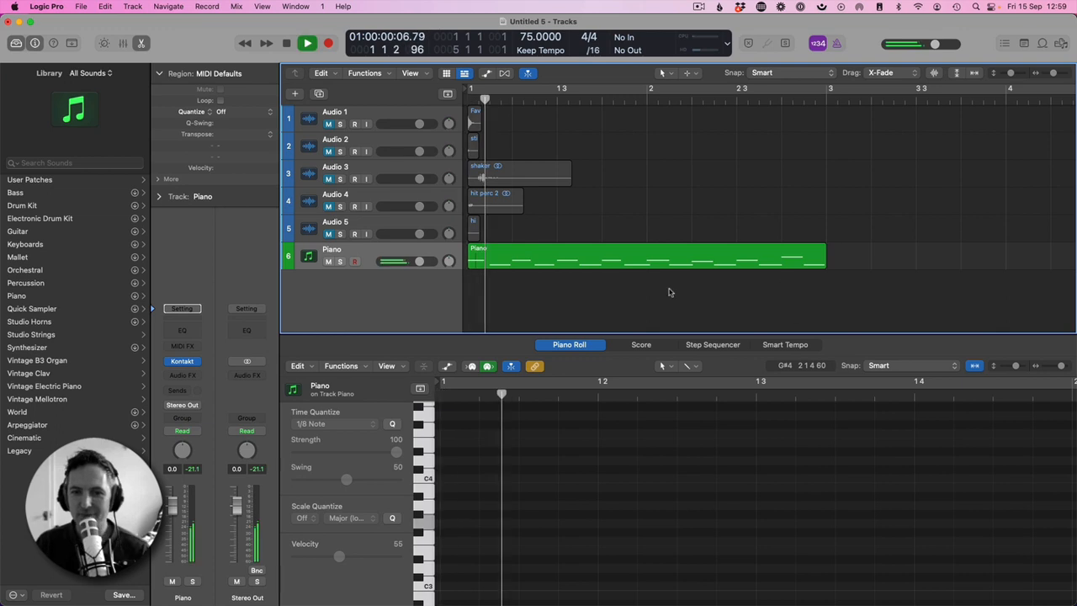
- Close the Piano Roll and repeat the two-bar Piano region so that four copies run up to bar 9
click(522, 259)
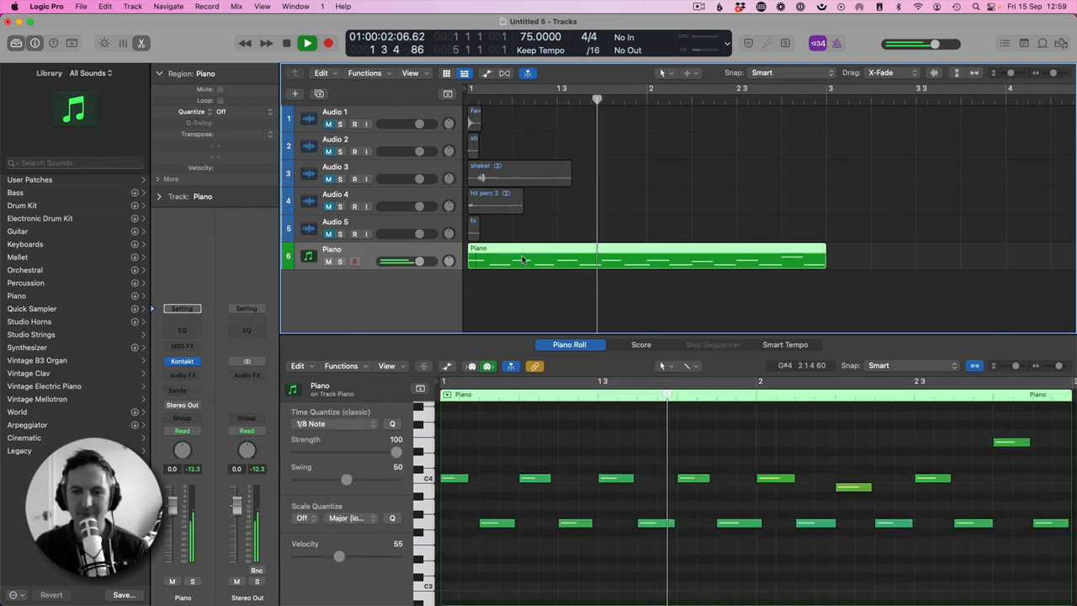
key(e)
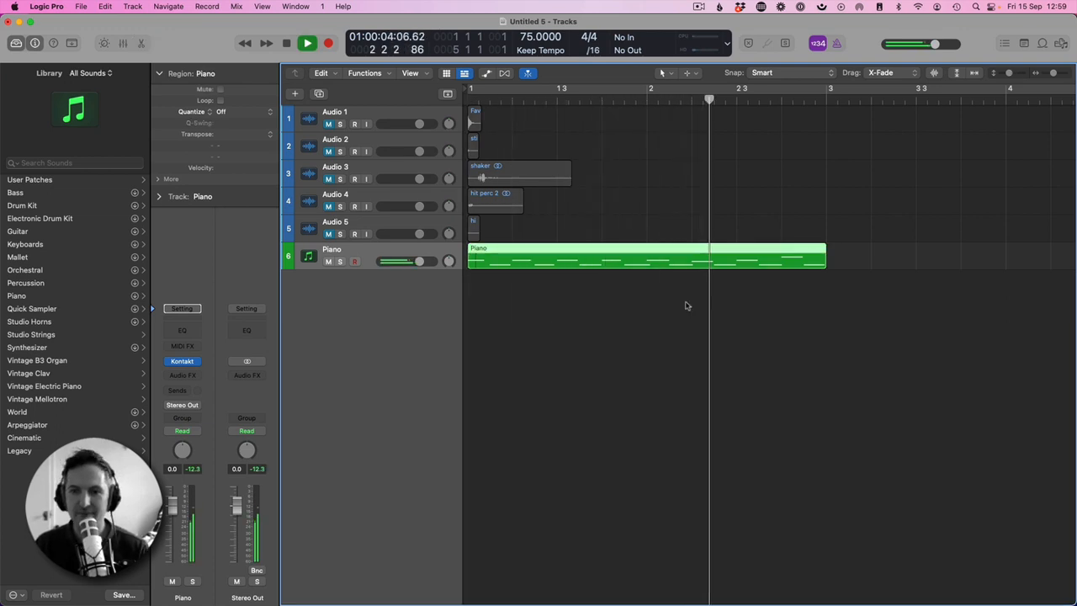
click(1042, 73)
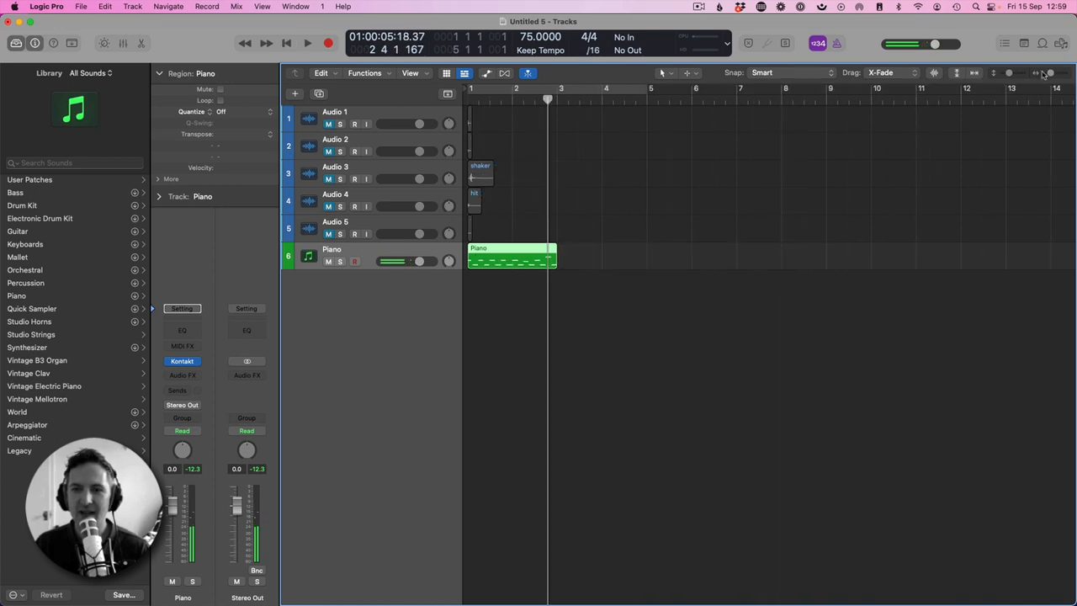
key(super+r)
key(super+r)
key(super+r)
key(super+r)
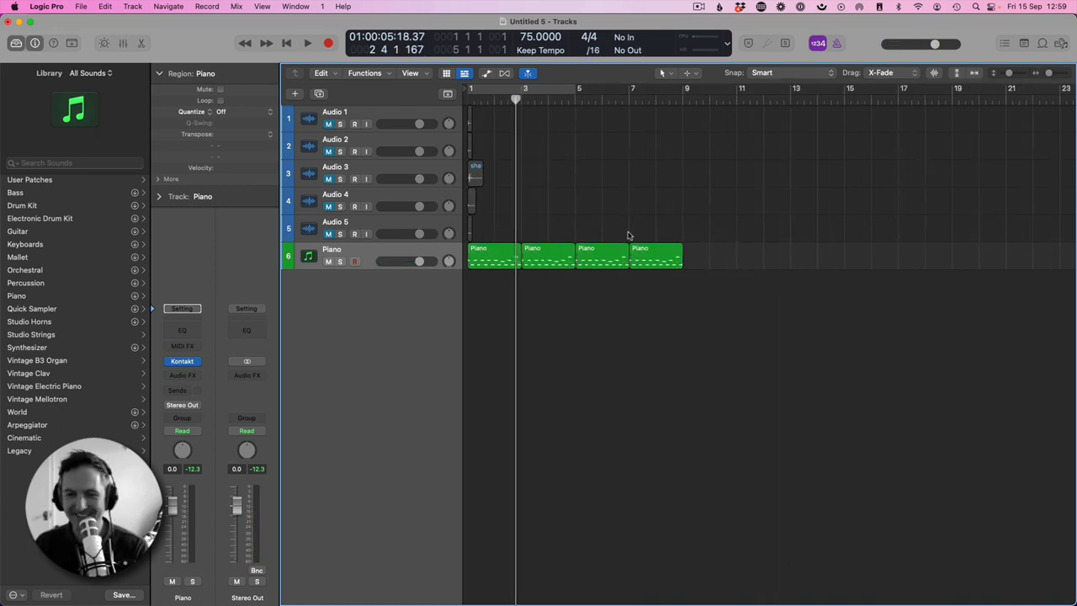
- Add a second Piano track and record an eight-bar line of long low notes on it from bar 1
double_click(401, 291)
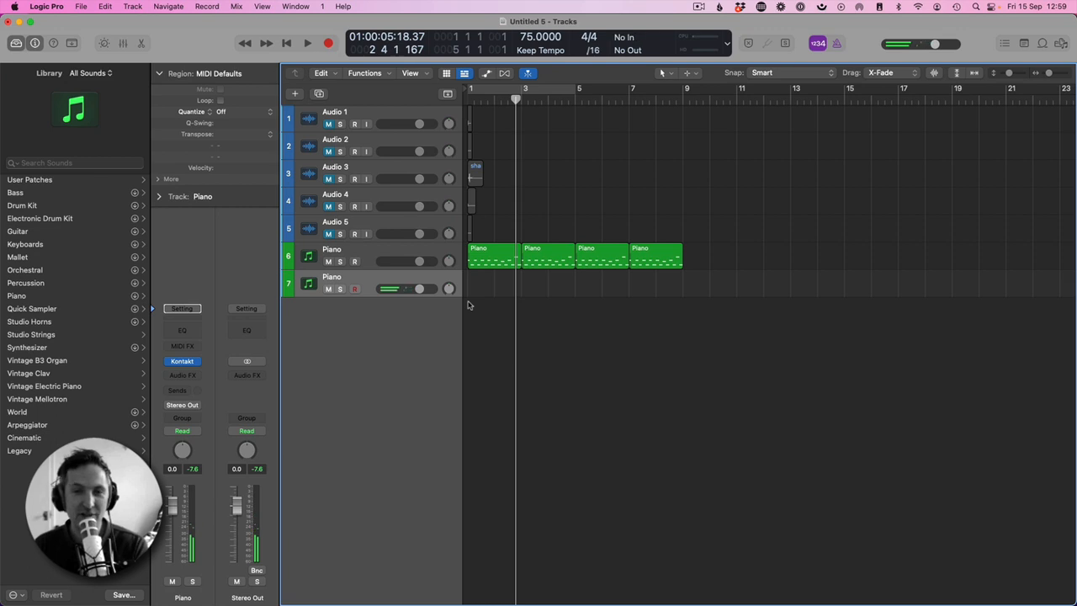
key(Return)
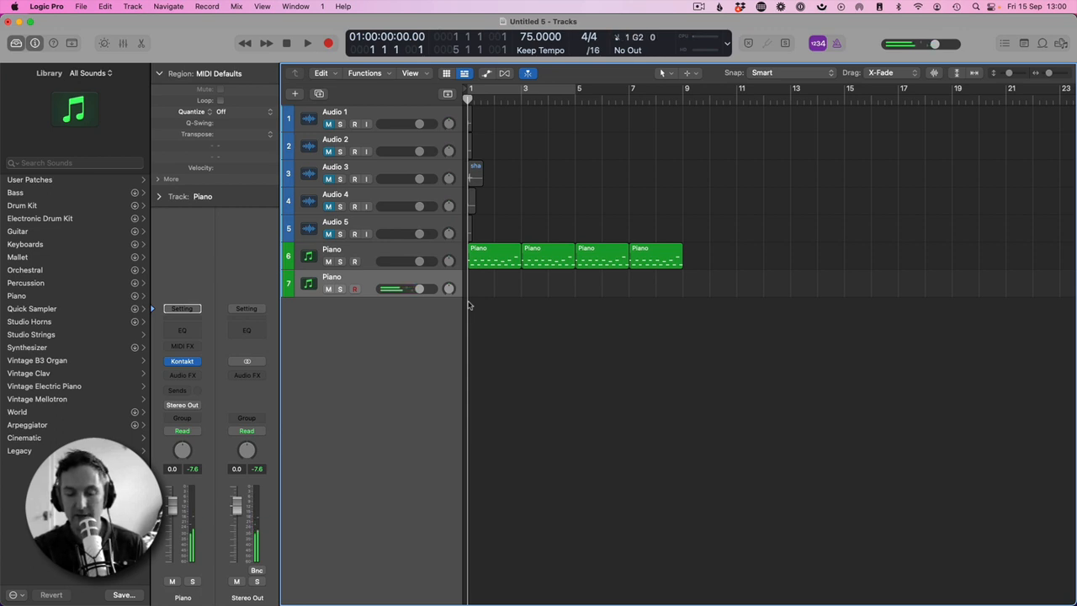
key(r)
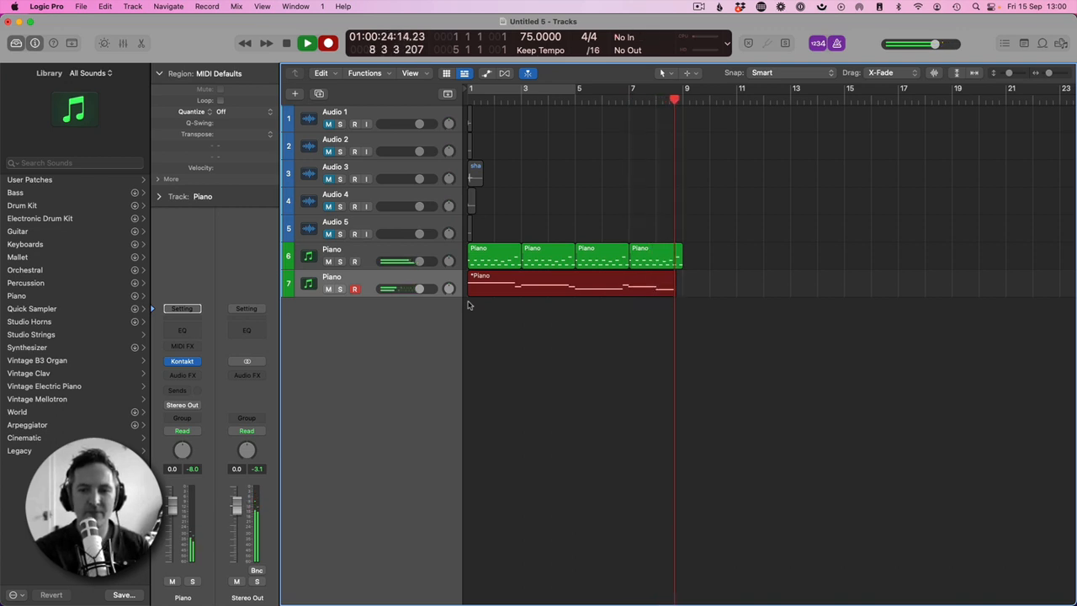
key(space)
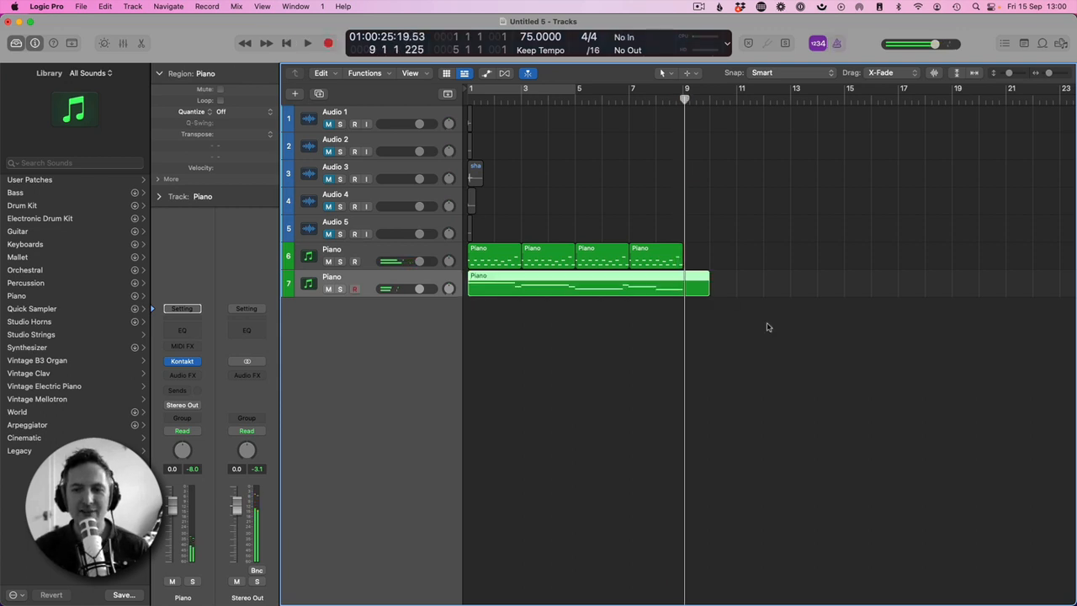
- Split the lower Piano region at bar 9 and delete the leftover piece after it
double_click(686, 281)
click(672, 396)
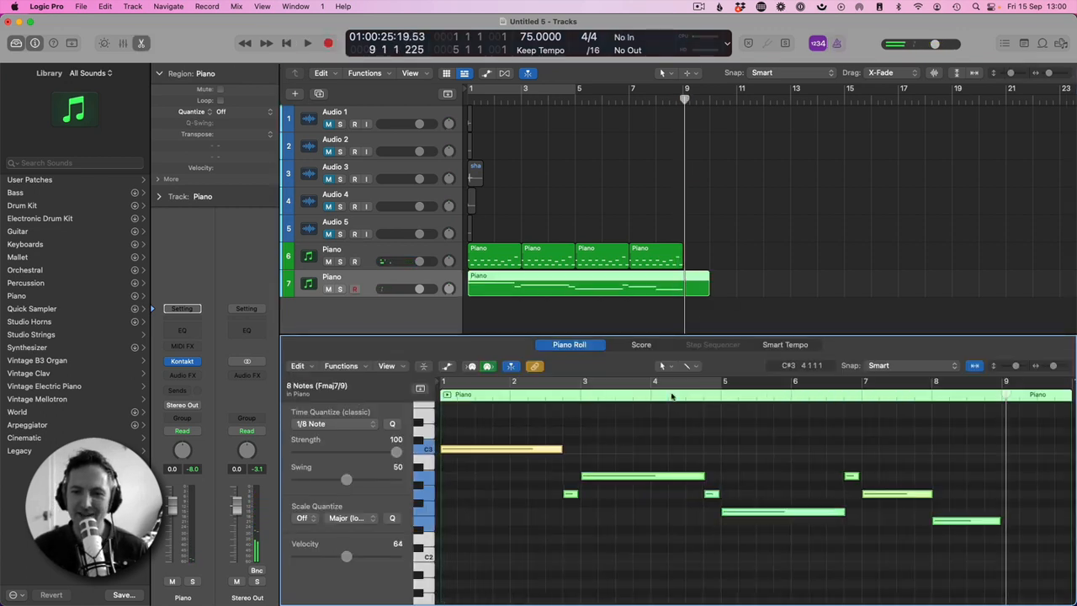
drag(731, 273, 675, 295)
click(692, 288)
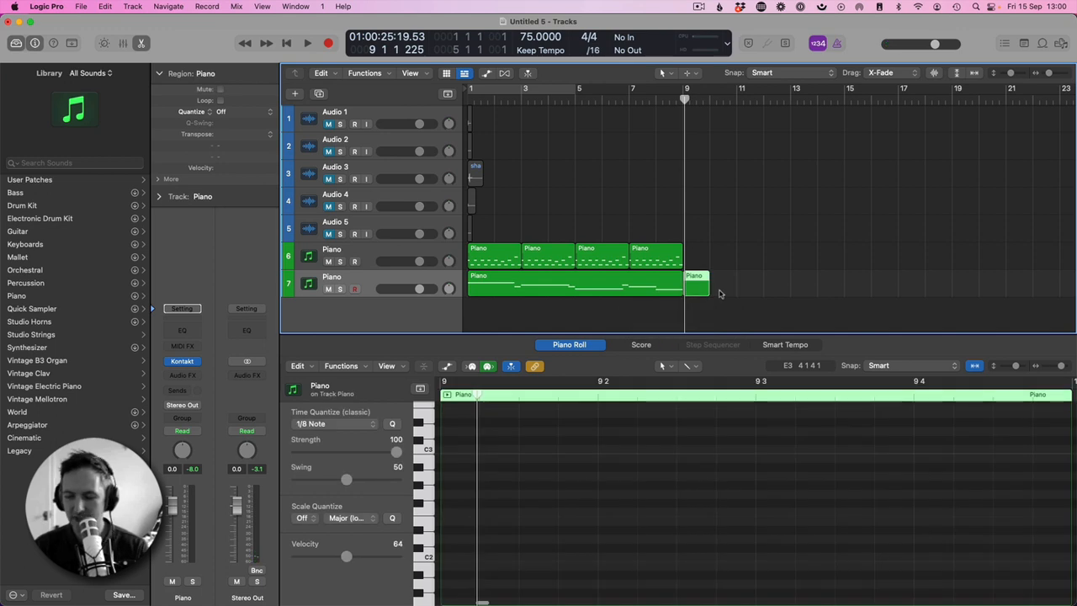
key(Delete)
- Play both Piano parts from bar 1, close the Piano Roll and deselect all regions
key(Return)
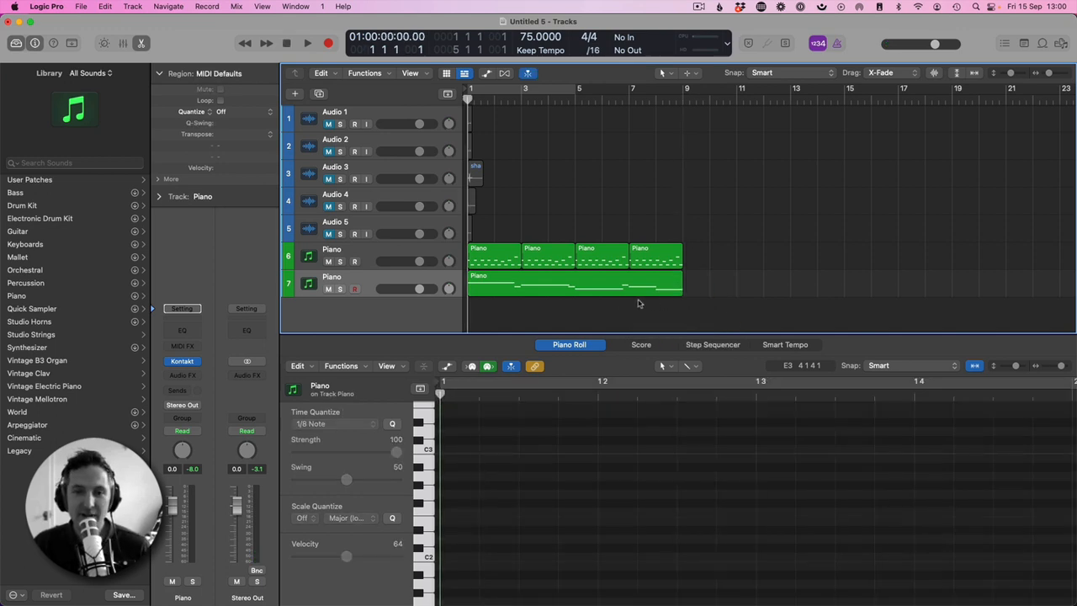
key(space)
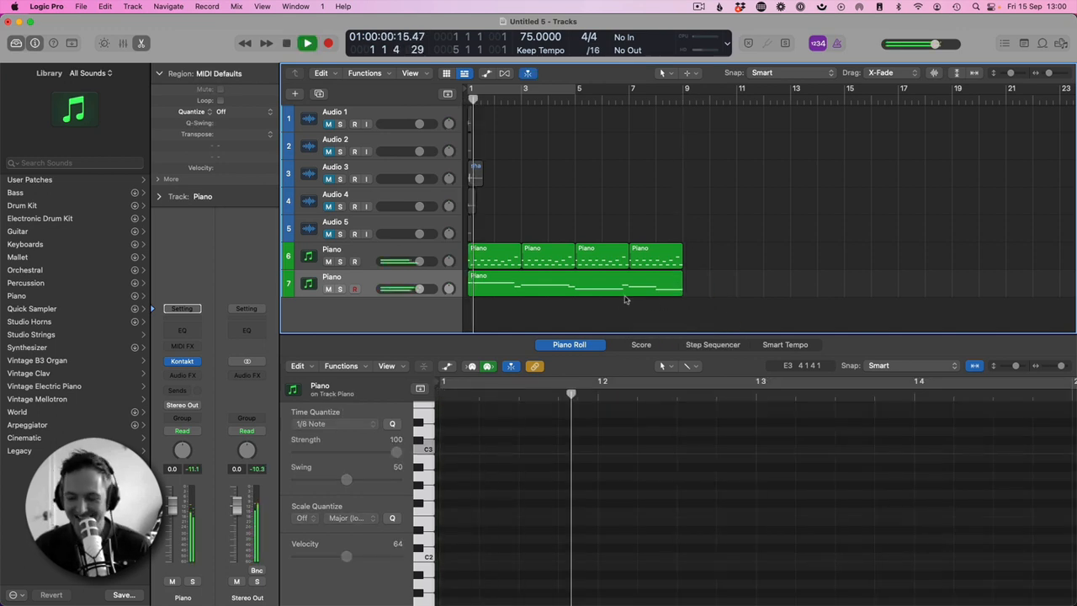
key(e)
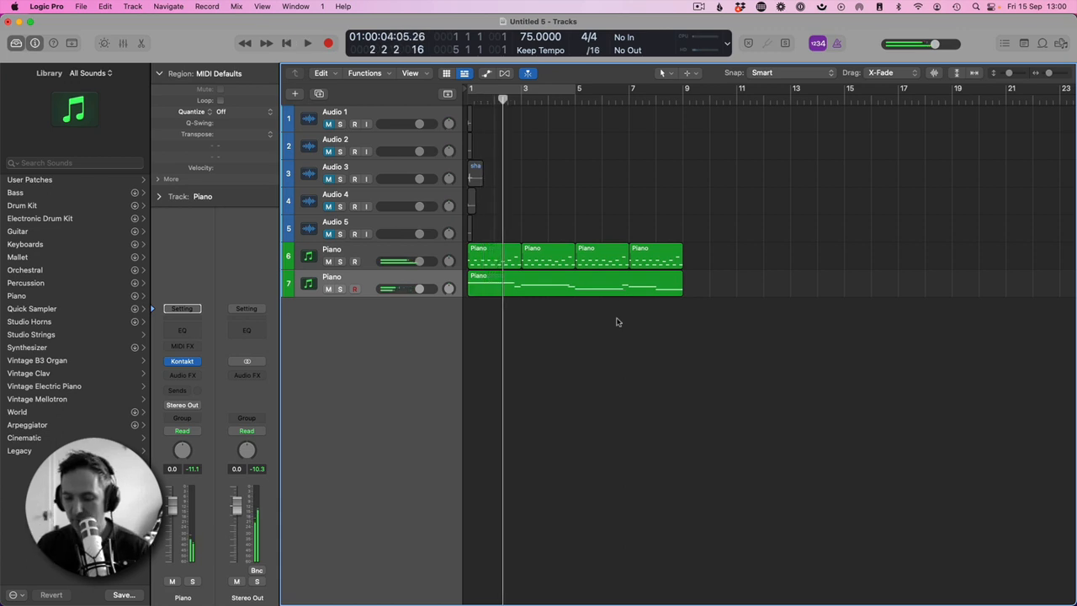
key(space)
click(398, 256)
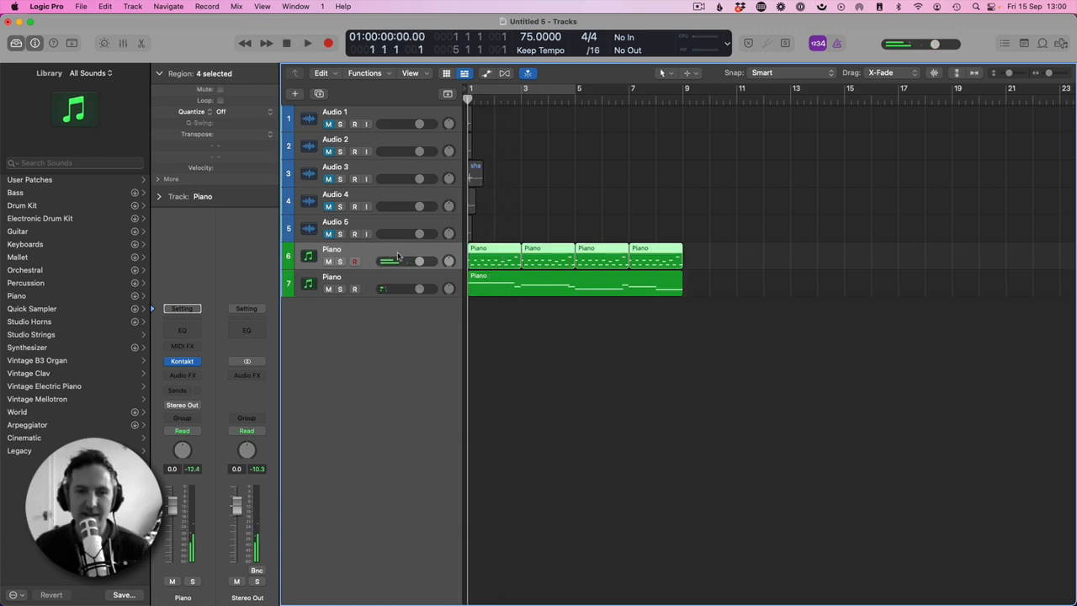
click(509, 328)
click(493, 281)
click(513, 209)
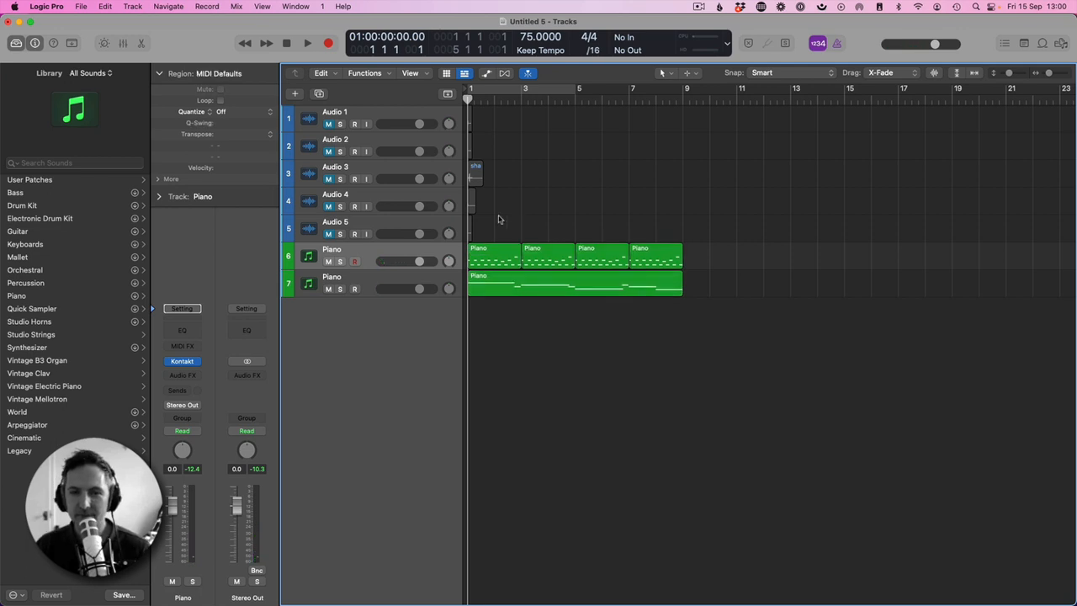
- Set the cycle range to bars 1 to 9 and unmute the Audio 1 kick for a short playback
drag(570, 88, 683, 88)
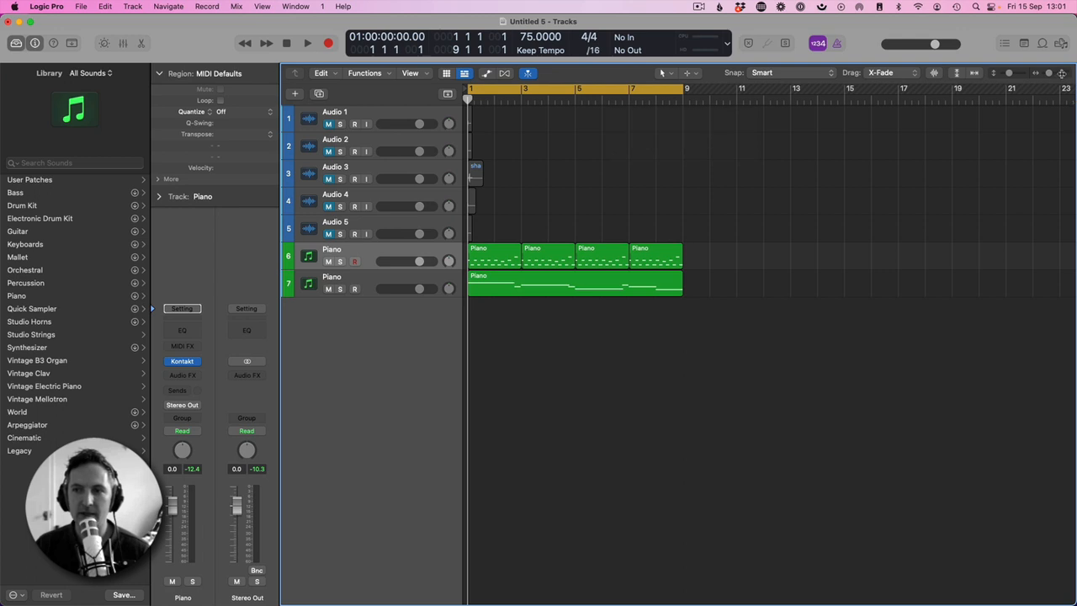
click(1061, 74)
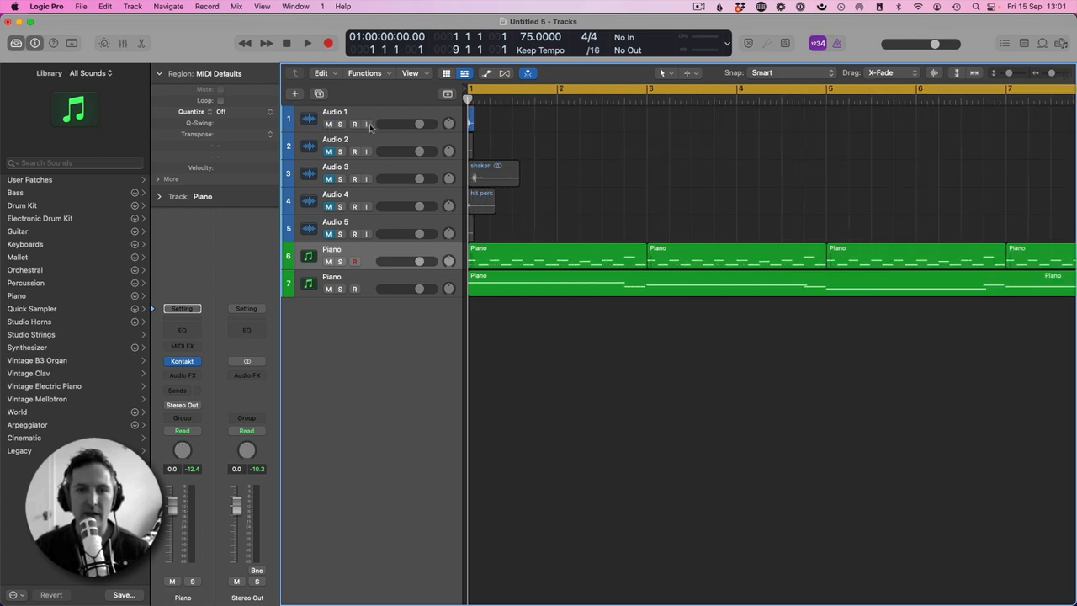
key(space)
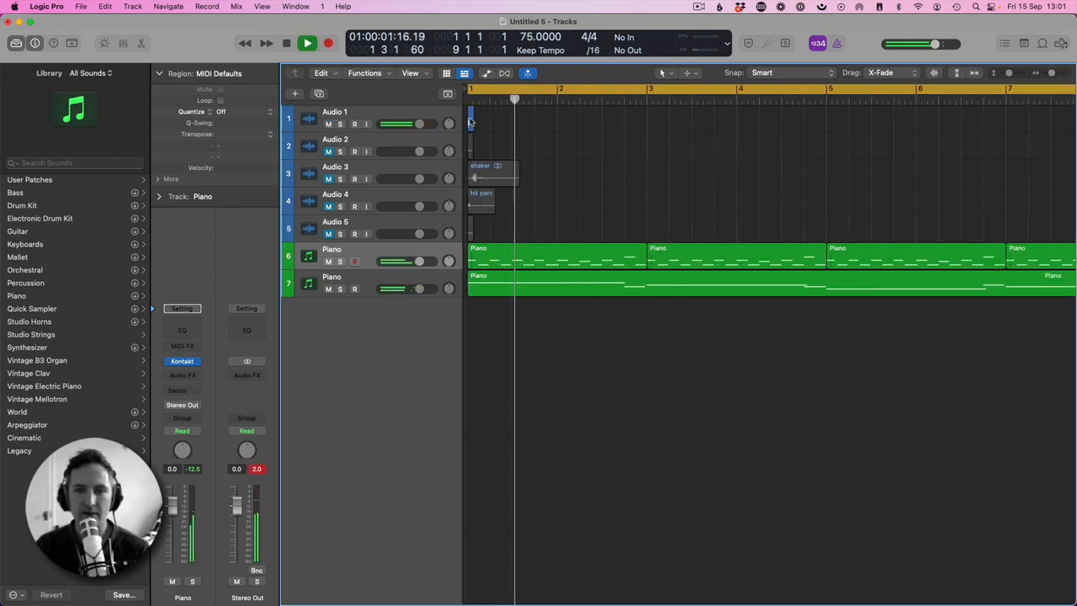
key(space)
- Copy the kick along Audio 1 to build a seven-hit pattern over bars 1 and 2, and play it from bar 1
drag(475, 122, 617, 118)
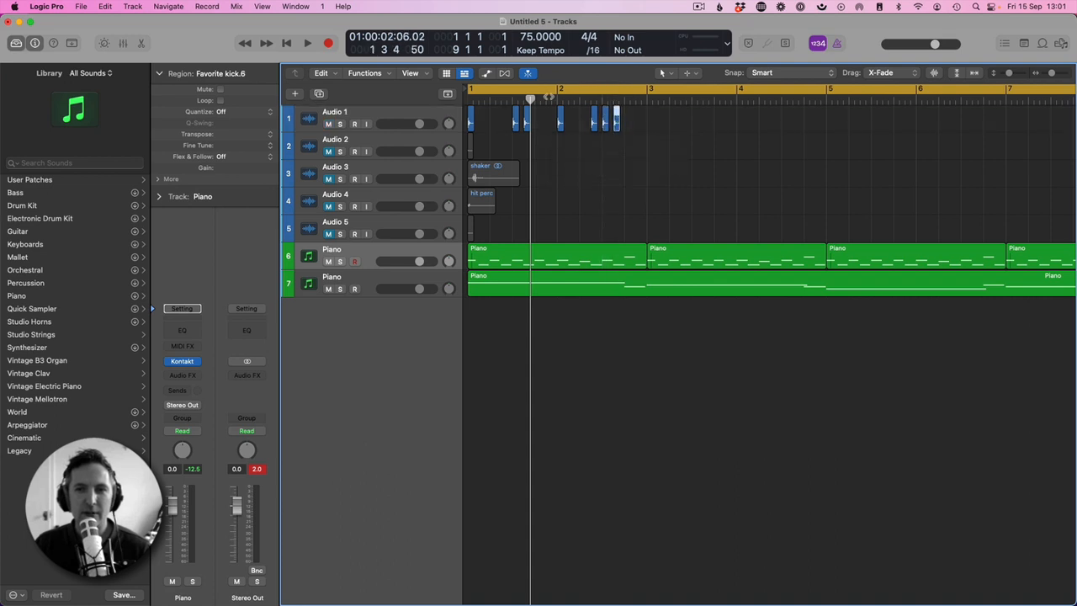
key(Return)
key(space)
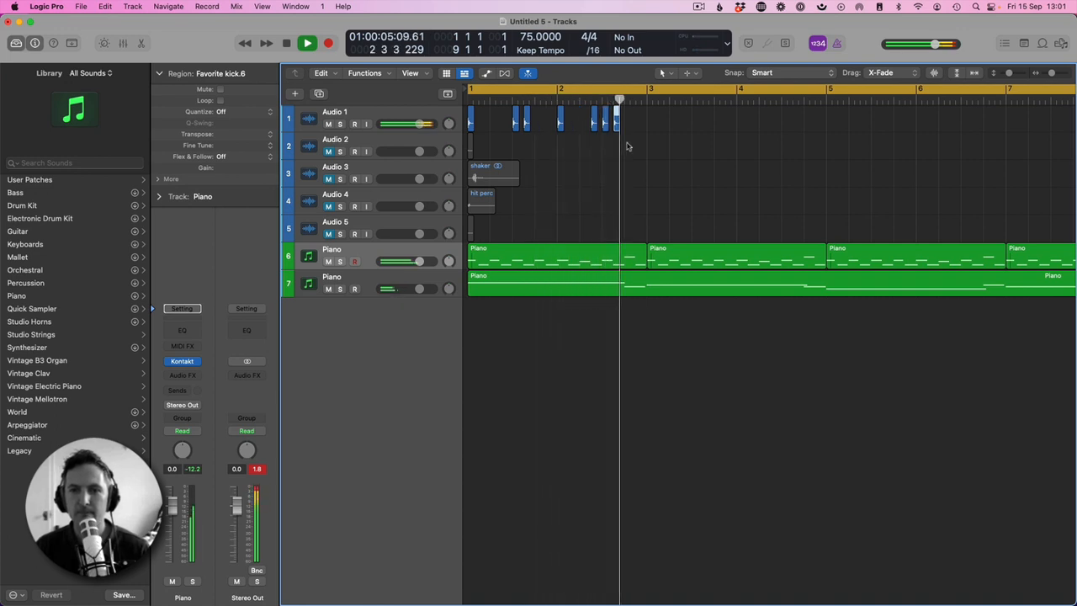
key(space)
- Try to repeat the seven-kick pattern directly after itself on Audio 1 and play the transition
drag(637, 131, 473, 124)
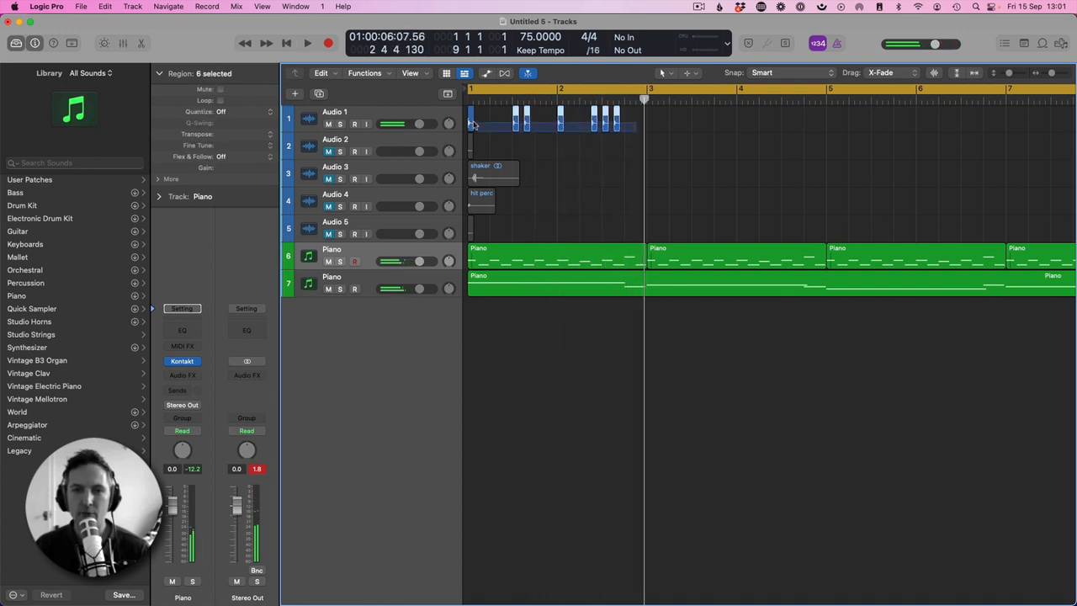
key(super+r)
click(590, 151)
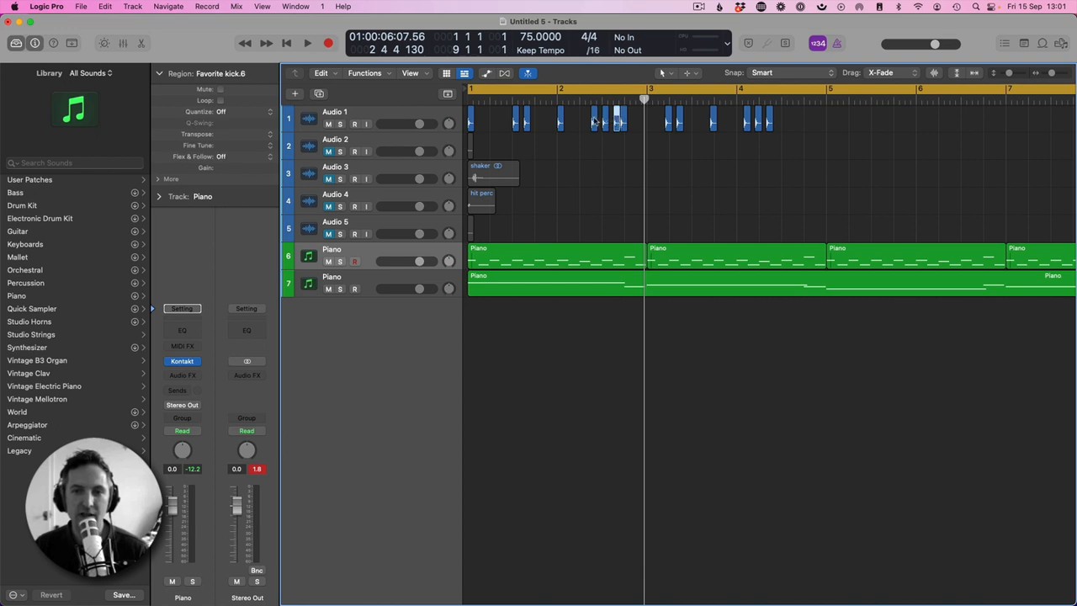
key(space)
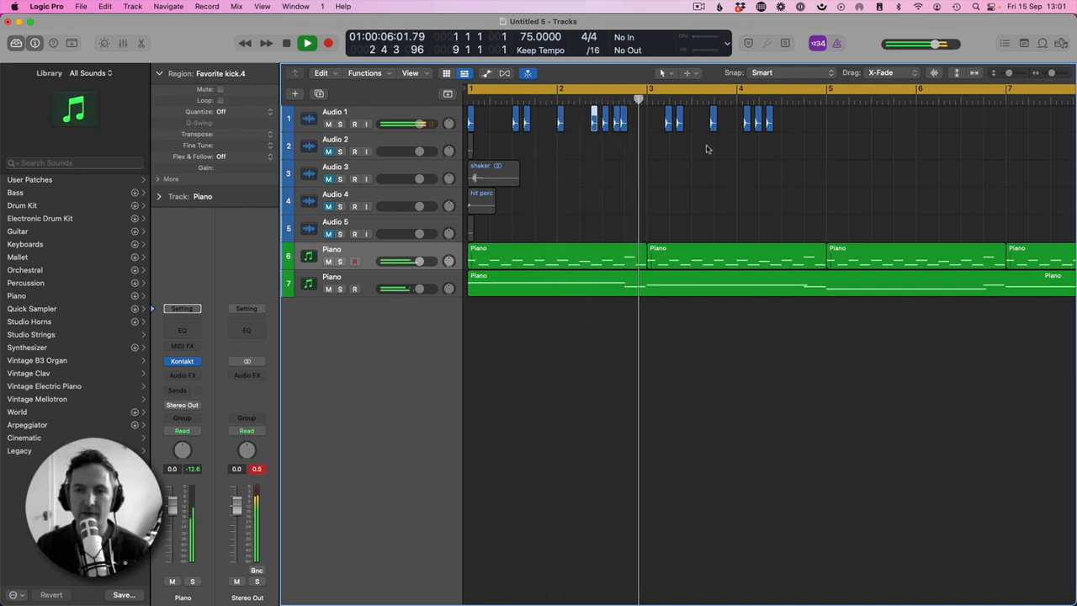
key(space)
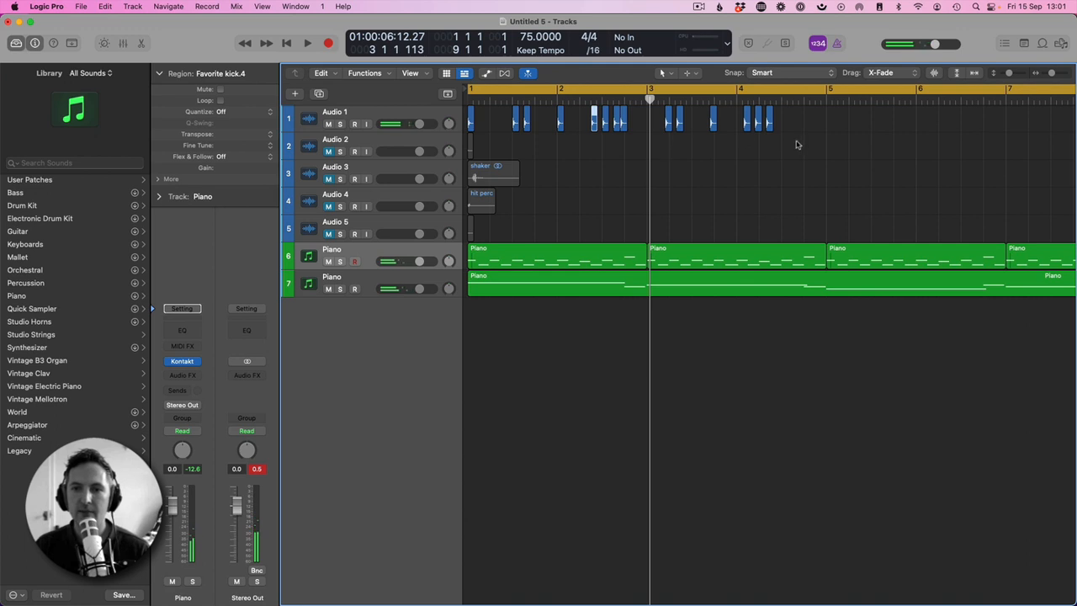
- Try moving the repeated kicks to bar 3, undo the move and delete the copies
drag(796, 145, 651, 121)
key(Return)
key(space)
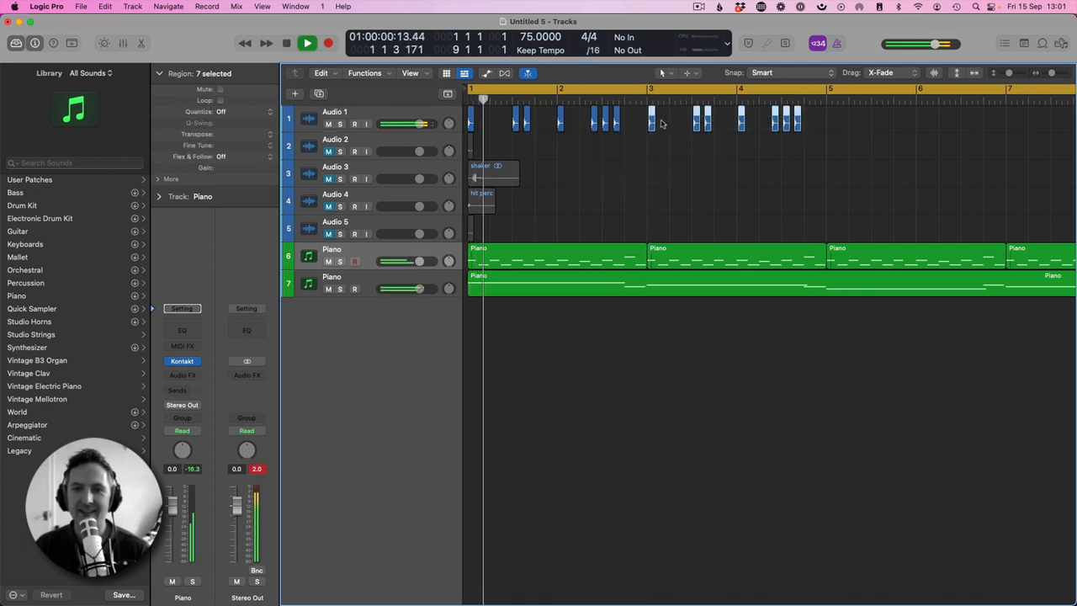
key(space)
key(super+z)
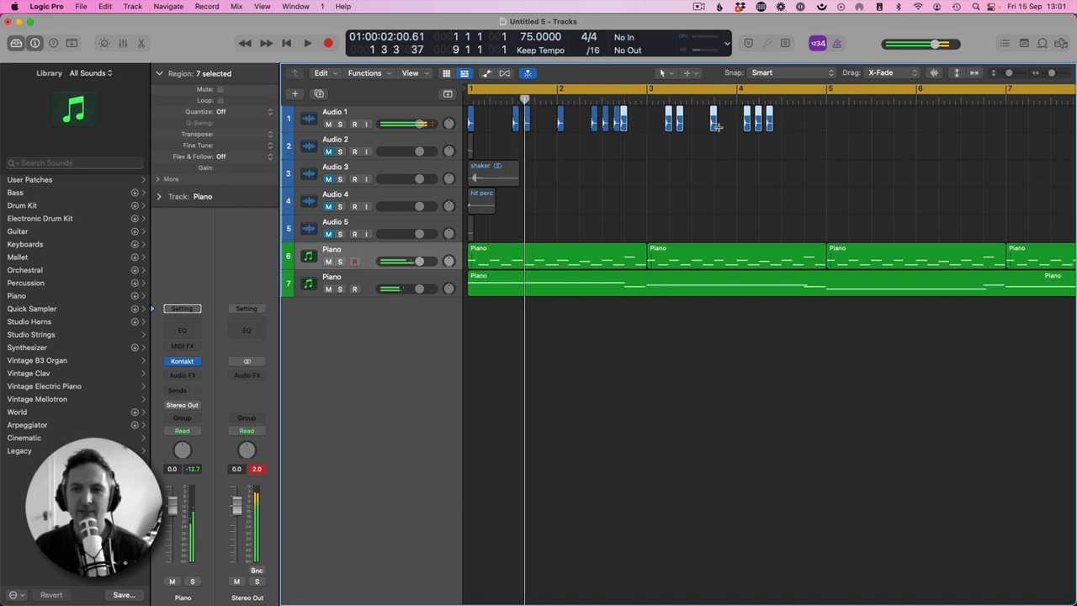
key(Delete)
- Place a copy of the seven-kick pattern at bar 3 and add an extra kick late in bar 4
mouse_move(671, 124)
mouse_down()
mouse_move(450, 111)
mouse_move(651, 122)
mouse_up()
click(774, 128)
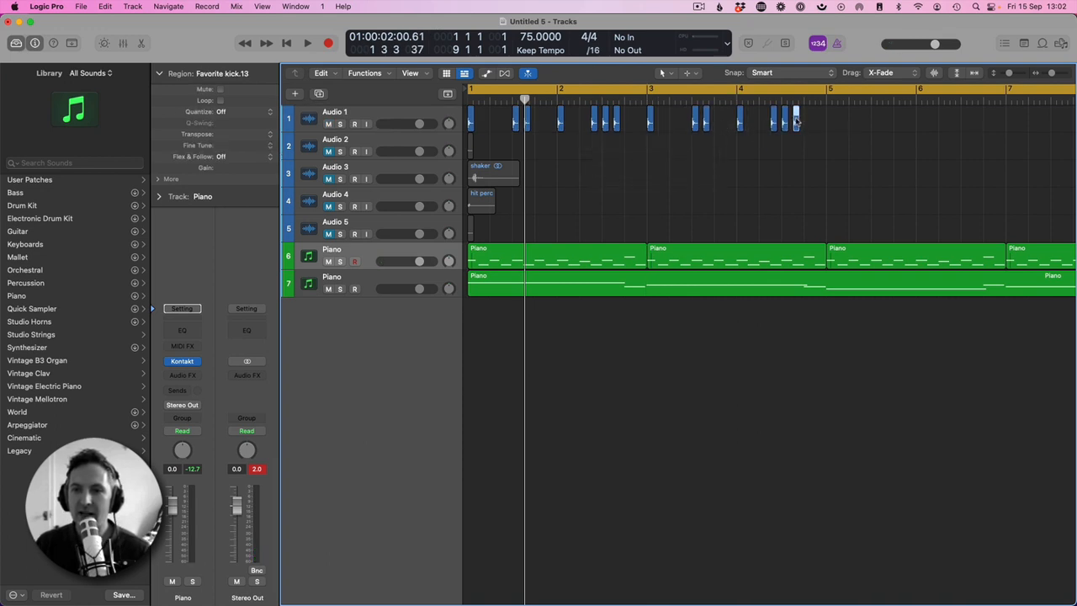
drag(796, 121, 829, 119)
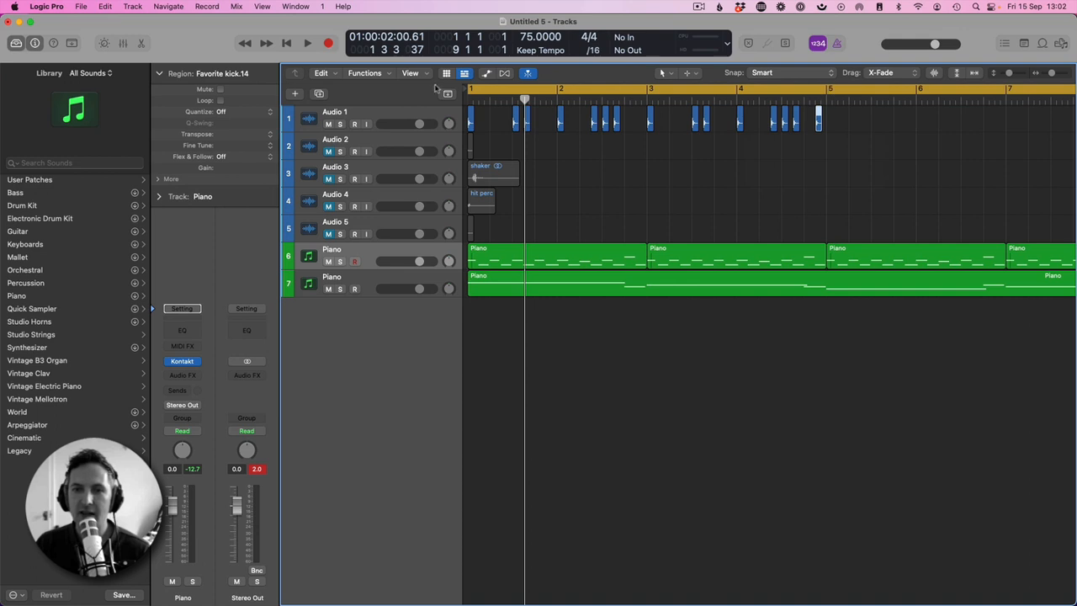
- Set the cycle range to bars 1 to 5, play the loop briefly and unmute Audio 2
drag(469, 91, 827, 93)
click(477, 91)
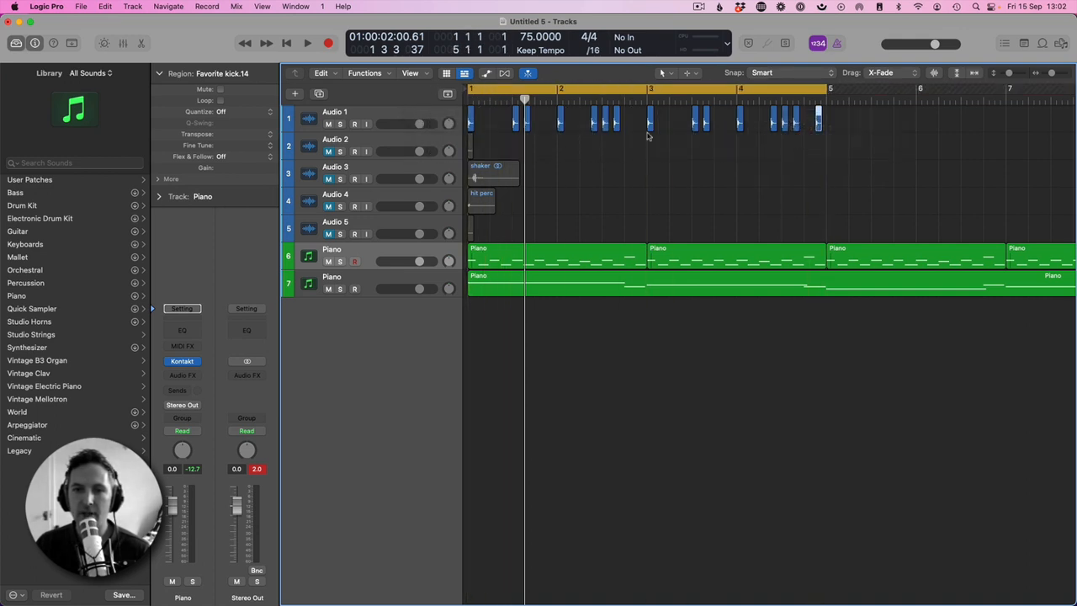
key(space)
key(space)
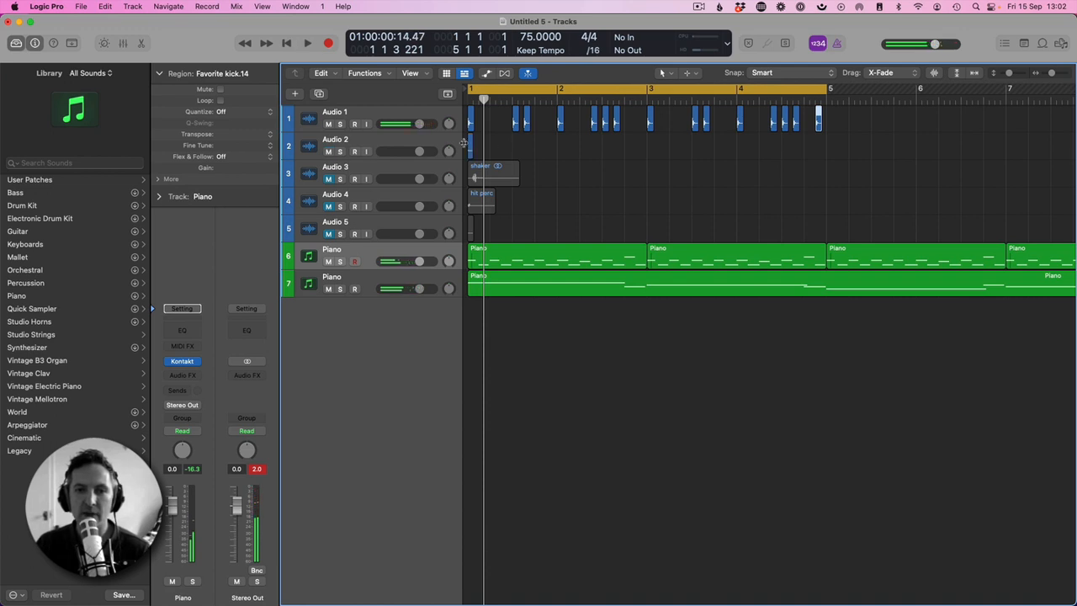
- Move the stick on Audio 2 to beat 2 of bar 1, play it and mute Audio 2 again
drag(471, 146, 508, 147)
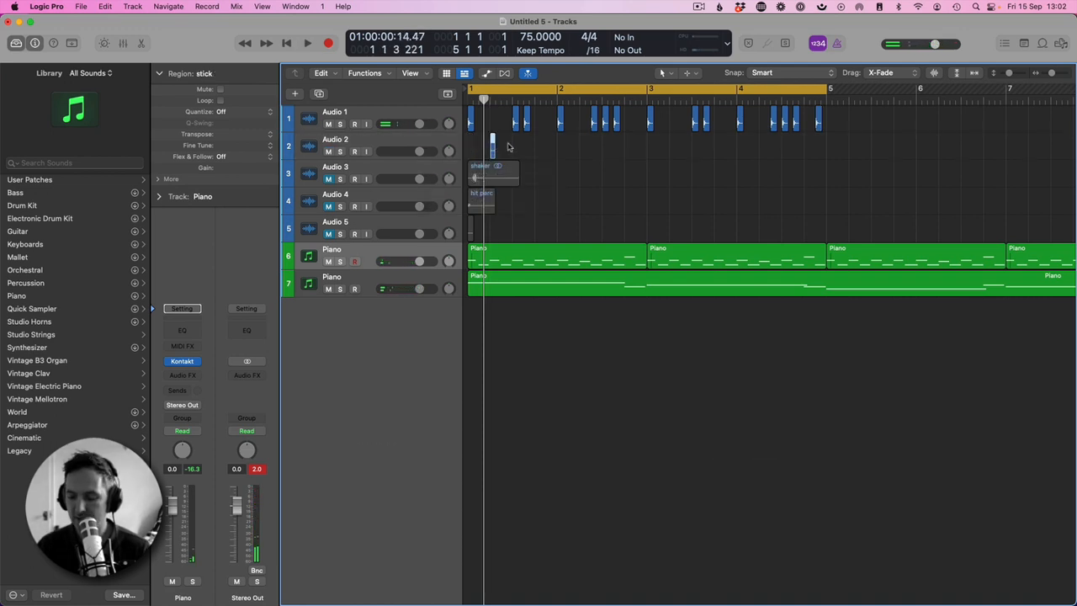
key(space)
key(space)
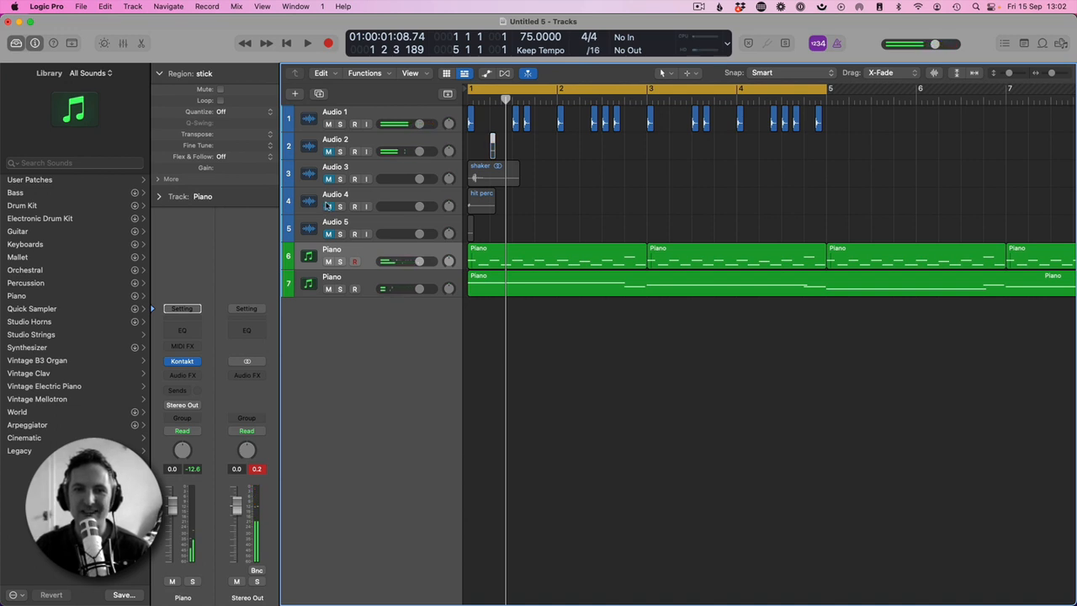
- Unmute Audio 4 and try its hit perc region on beat 2 of bar 1 during playback
drag(476, 203, 500, 203)
key(Return)
key(space)
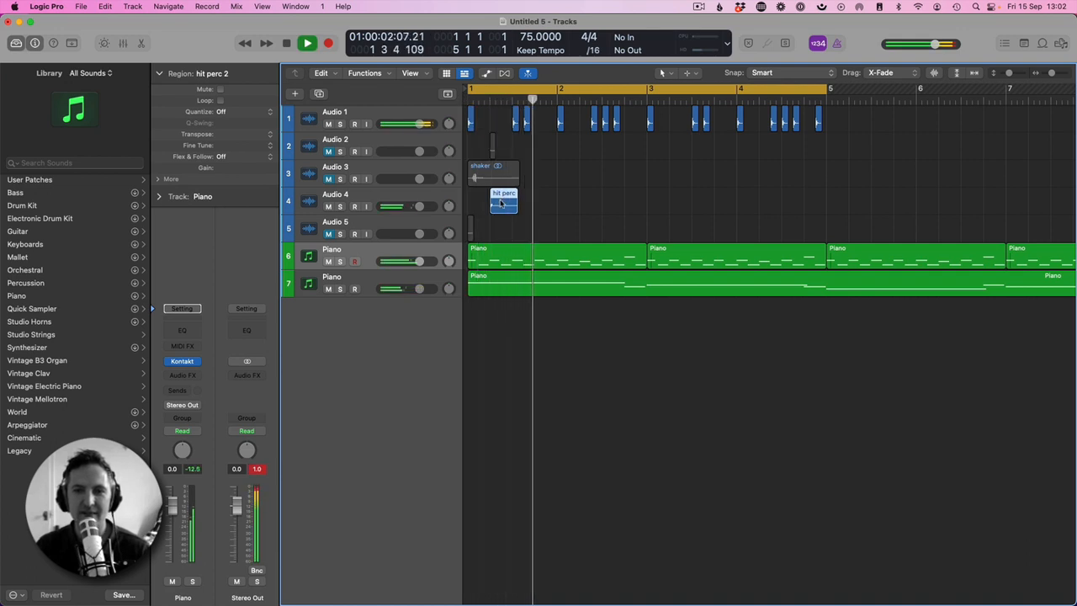
key(space)
- Move the hit perc region to beat 4 of bar 1 and copy it to beat 4 of bars 2, 3 and 4
drag(501, 203, 547, 204)
key(Return)
key(space)
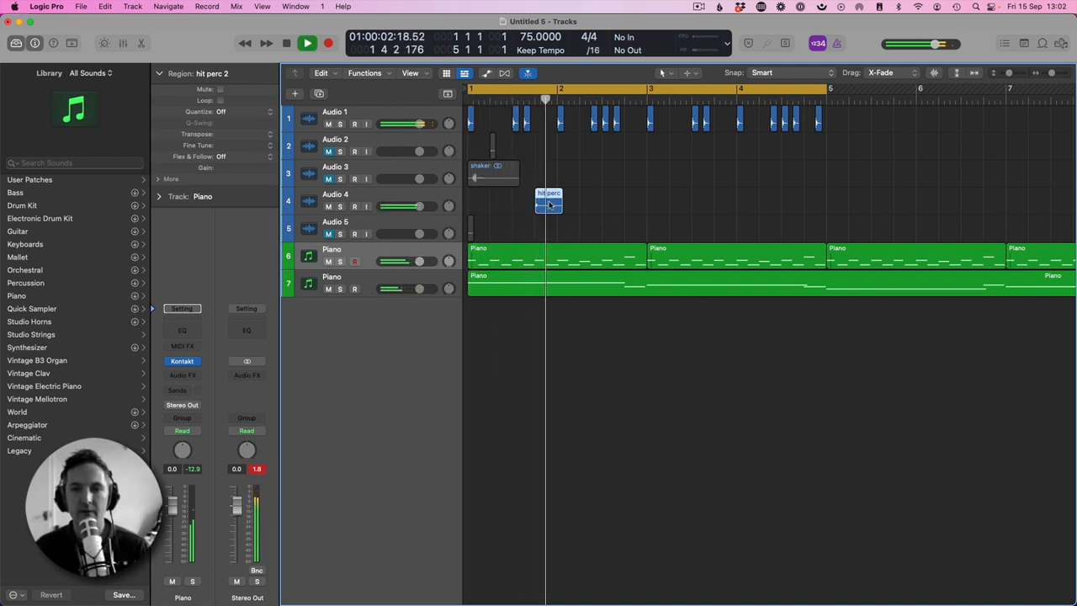
drag(549, 204, 818, 205)
- Unmute Audio 3, move its shaker region into bar 3 and lower the track volume while the loop plays
click(788, 166)
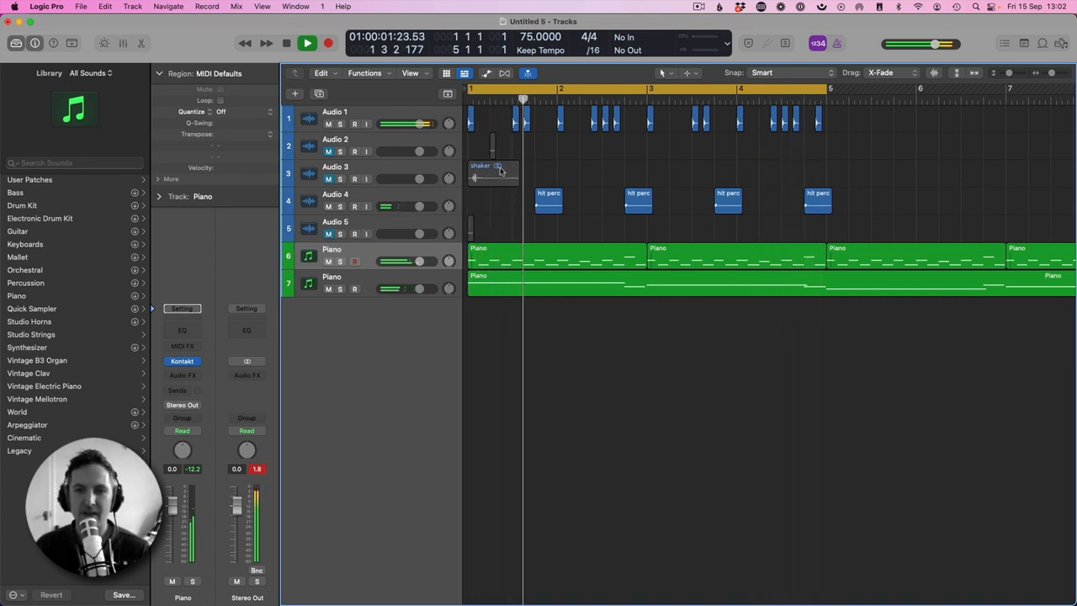
drag(500, 170, 698, 173)
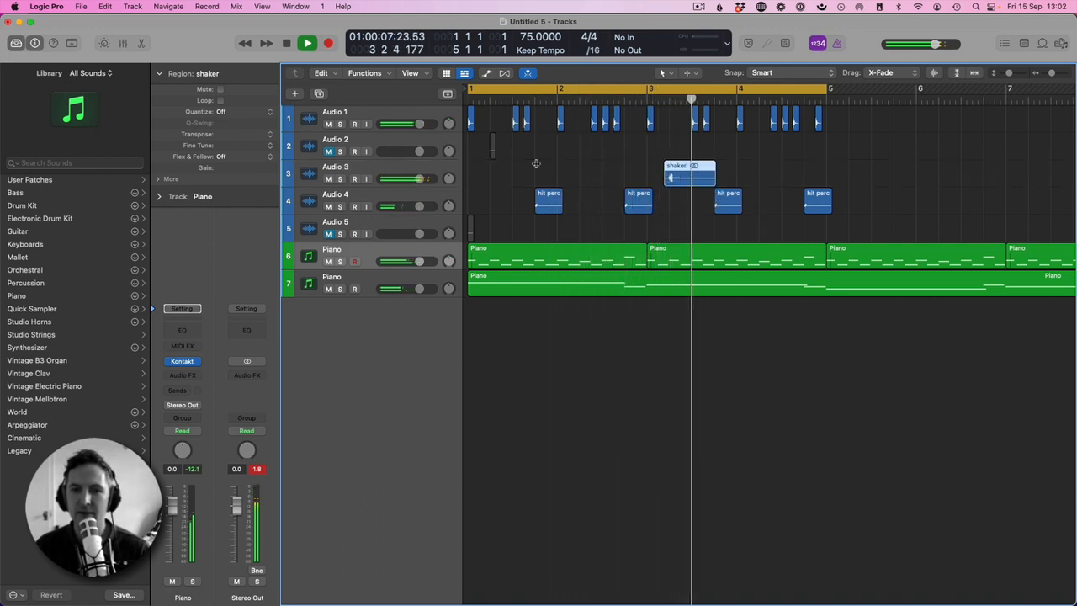
key(space)
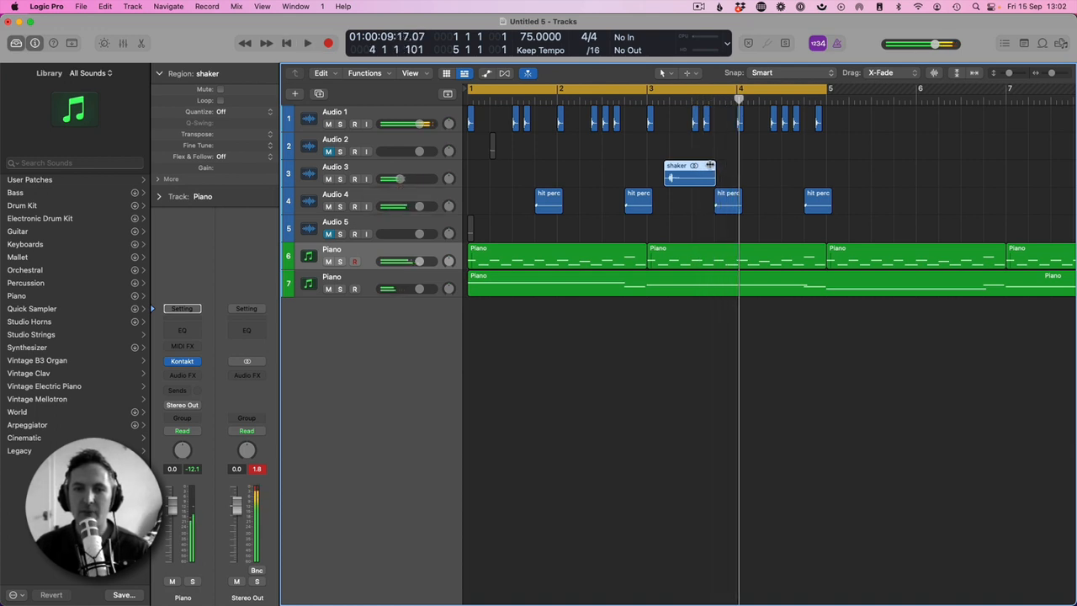
- Shorten the shaker region with a fade-out and move it back to just before beat 2 of bar 1
click(697, 155)
drag(721, 176, 692, 175)
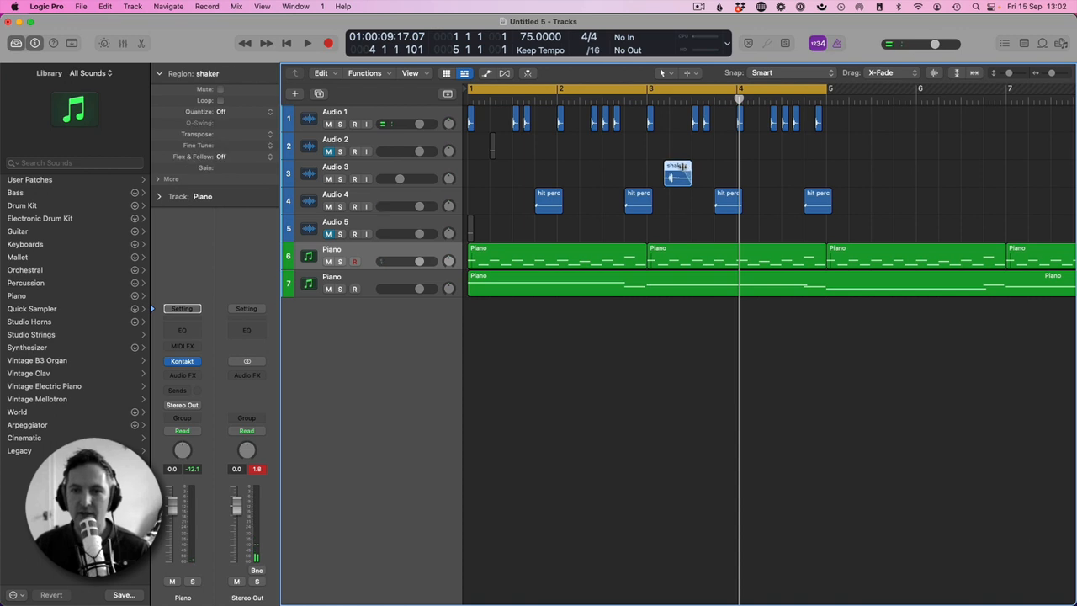
drag(673, 171, 493, 173)
- Unmute Audio 2 and lower its volume to -5.6 dB while playing the loop from bar 1
click(343, 144)
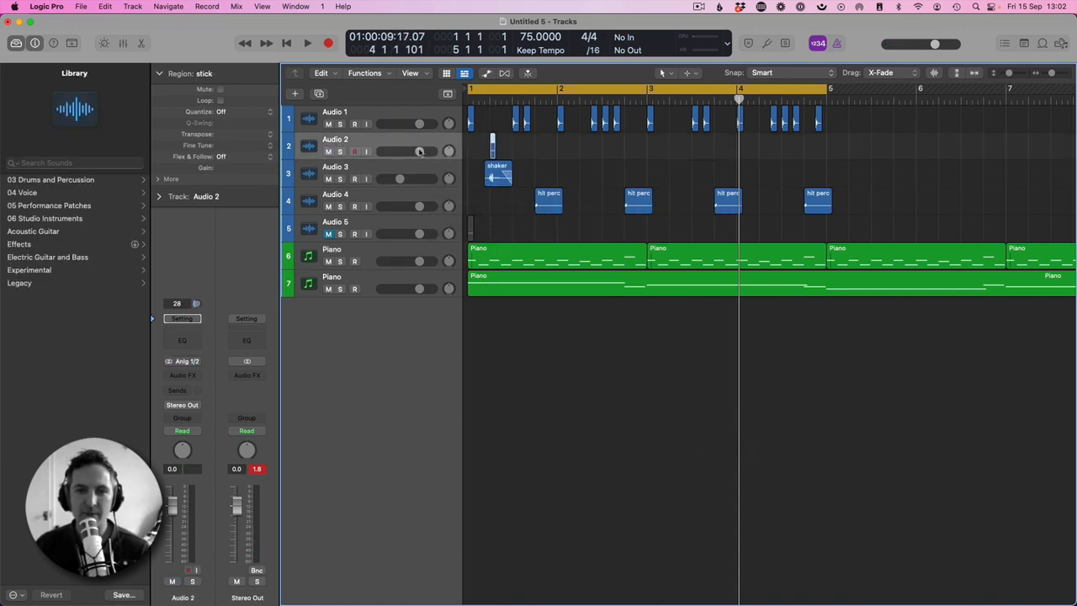
key(Return)
key(space)
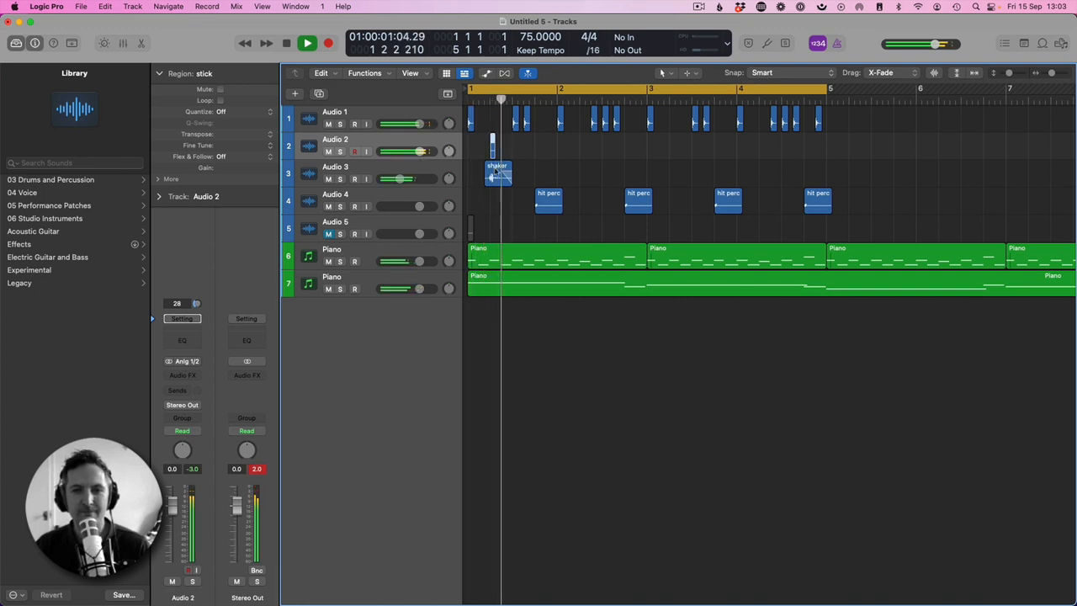
drag(420, 152, 406, 152)
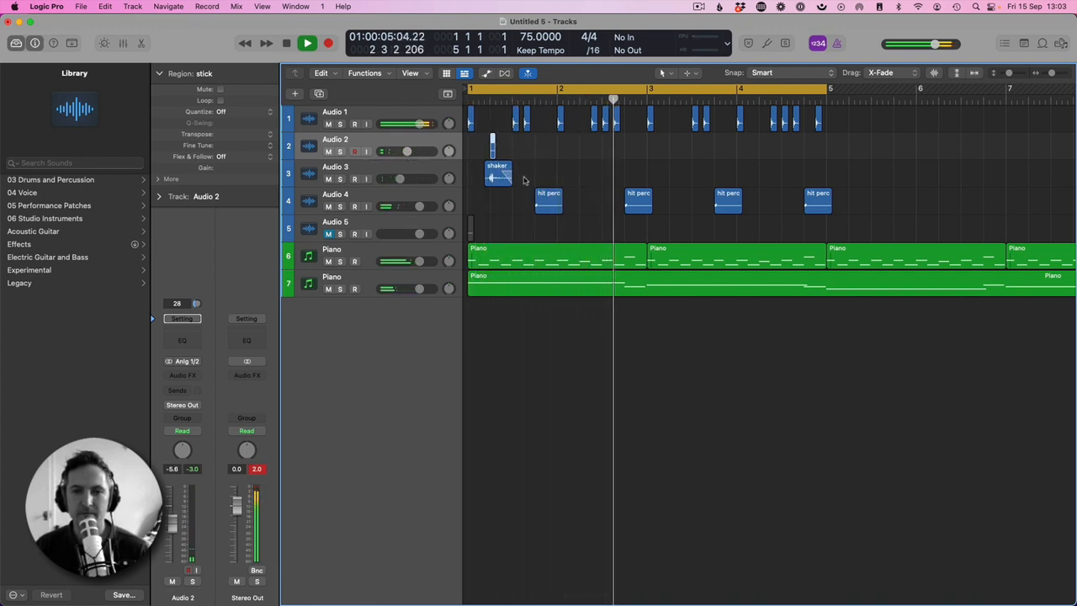
- Move the stick and shaker regions together to around beat 2 of bar 2 during playback
click(500, 160)
drag(501, 159, 587, 175)
key(Return)
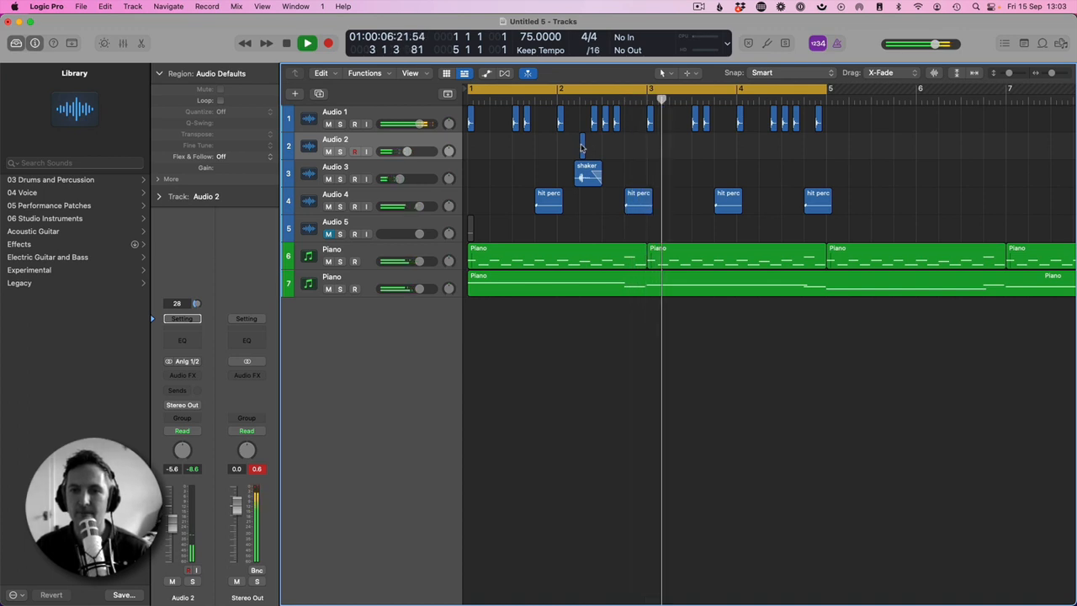
- Copy the stick on Audio 2 to beats 2 and 4 of bar 1, and stop playback
drag(585, 169, 538, 149)
click(581, 126)
key(space)
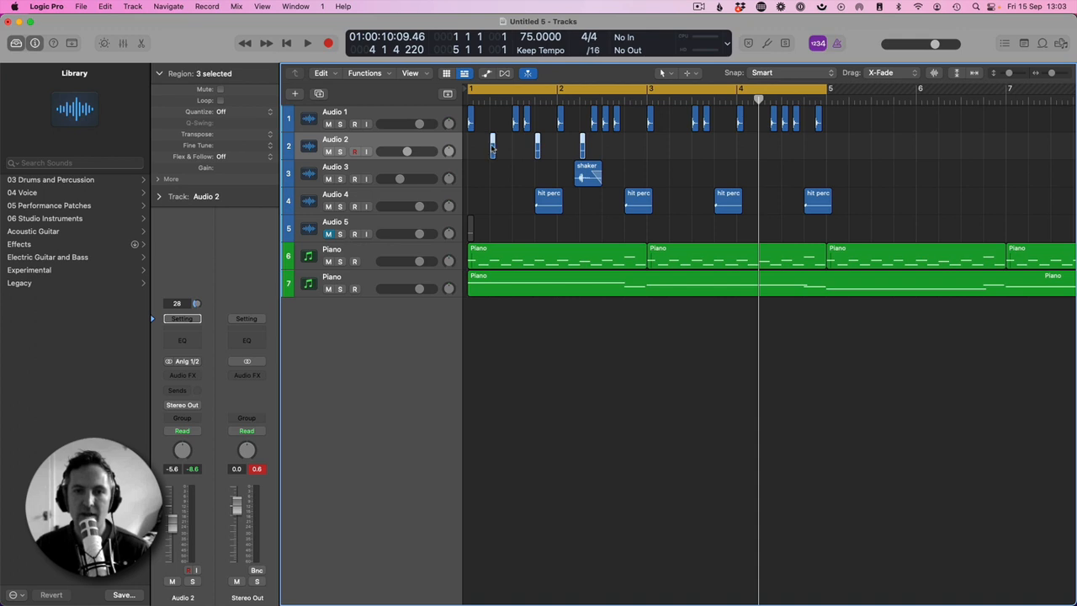
- Repeat the Audio 2 stick regions on beats 2 and 4 through bar 4, remove the extra copy in bar 5, and play from bar 1
drag(492, 148, 769, 149)
click(861, 149)
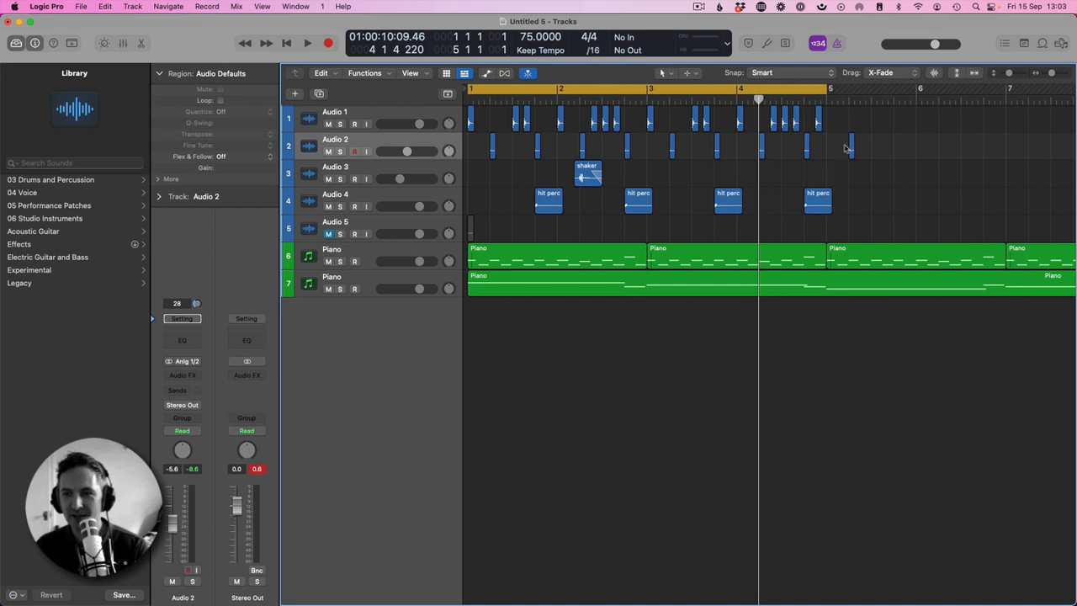
click(388, 140)
key(Return)
key(space)
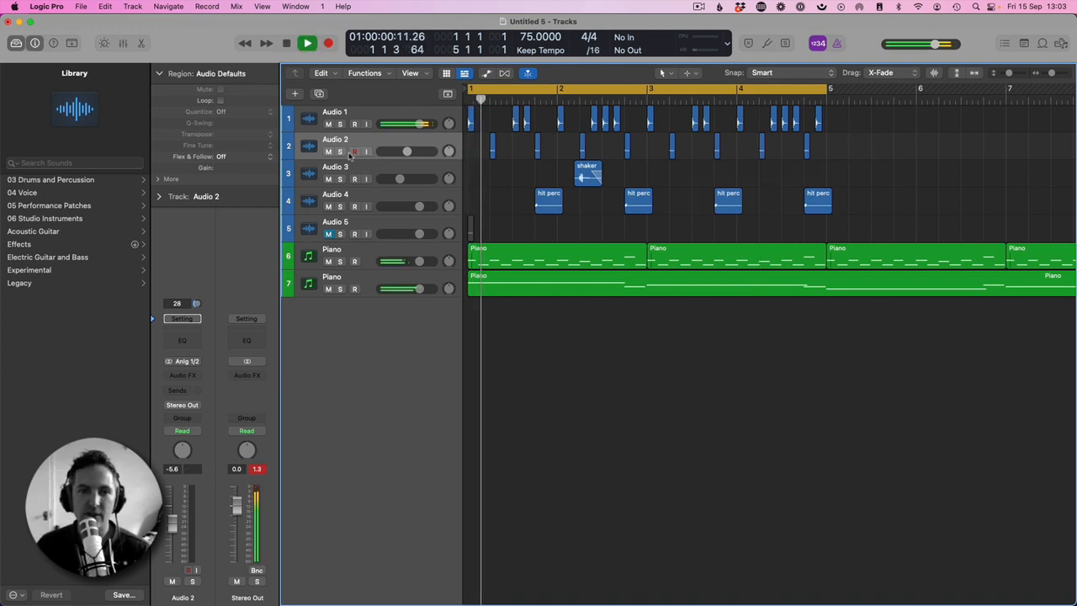
click(182, 374)
mouse_move(223, 473)
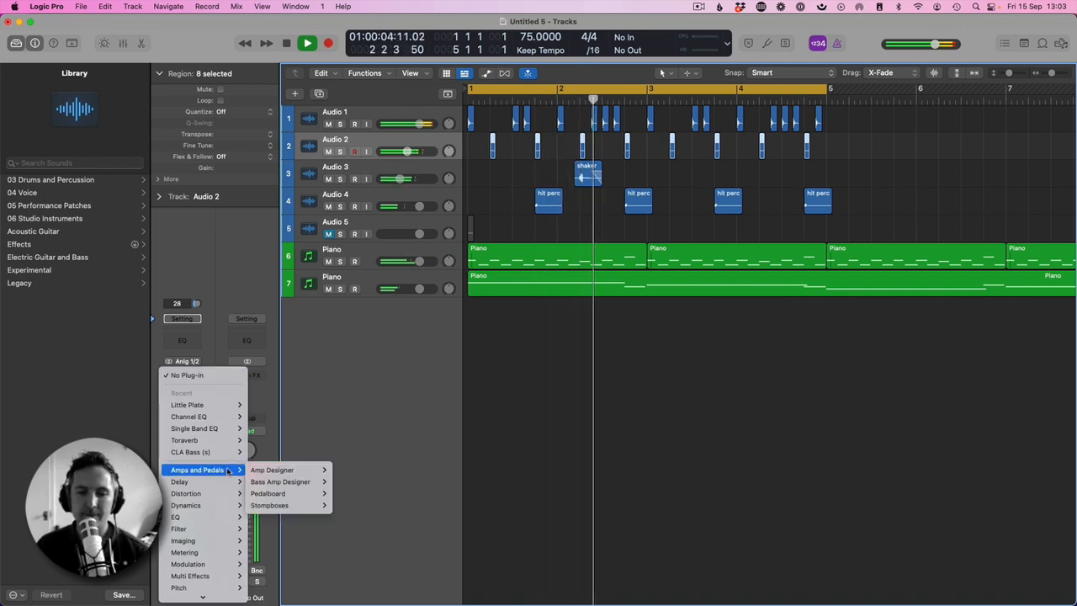
click(584, 211)
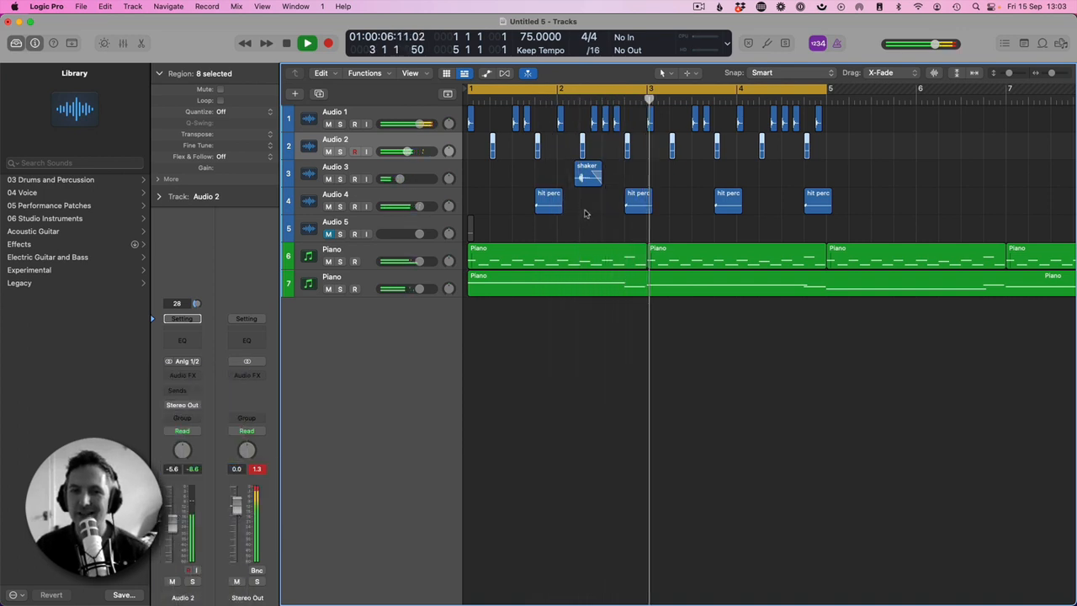
- Copy the shaker region on Audio 3 to just before beat 3 of bar 4
drag(589, 174, 812, 176)
click(853, 168)
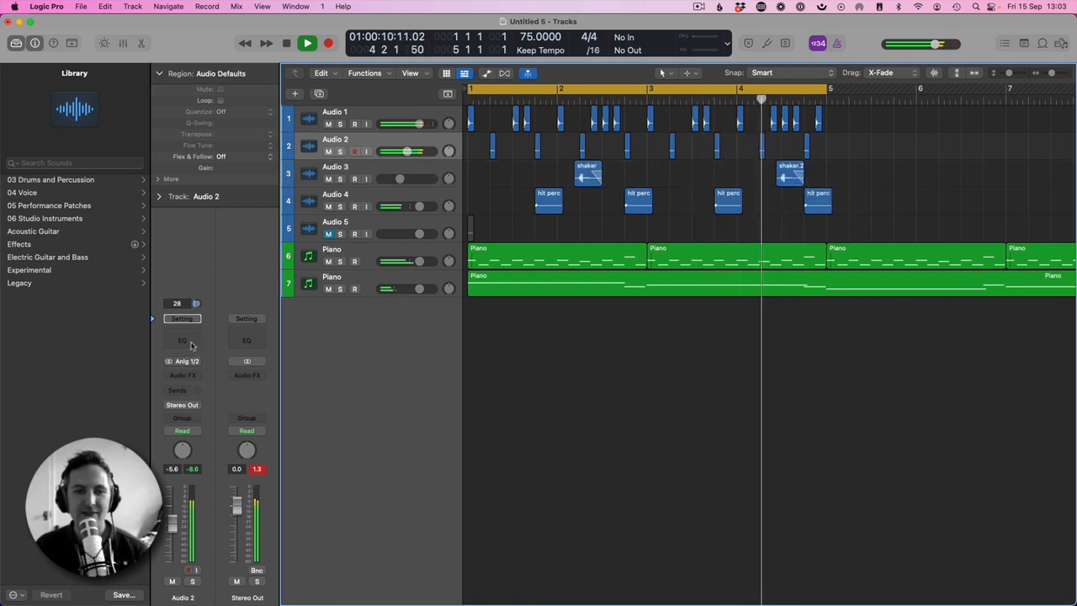
- Insert a stereo Pitch Shifter on Audio 2 and reposition its plug-in window
click(183, 375)
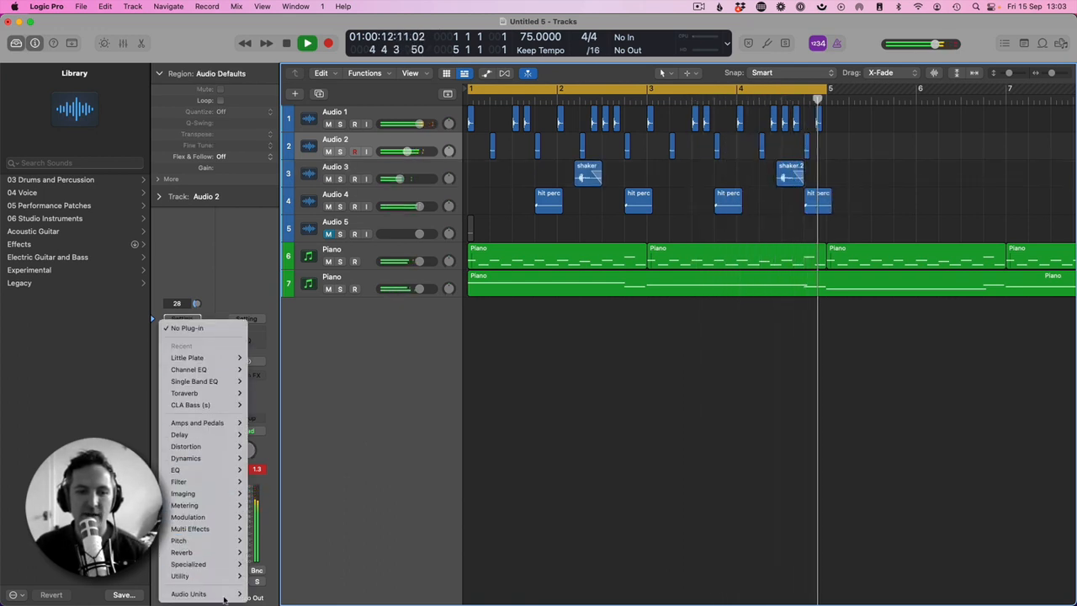
mouse_move(202, 593)
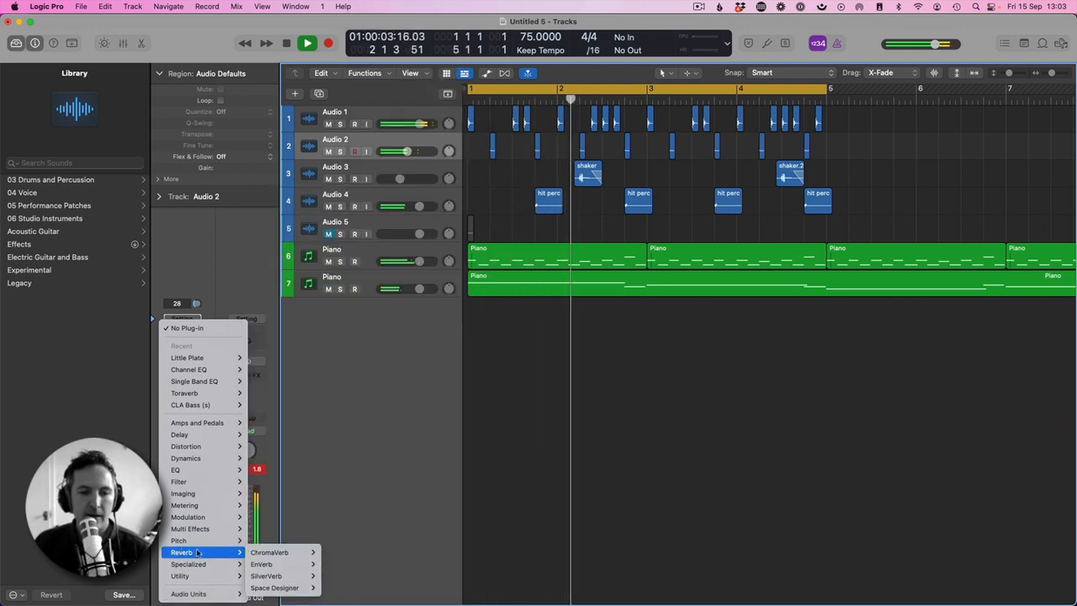
mouse_move(211, 540)
mouse_move(292, 552)
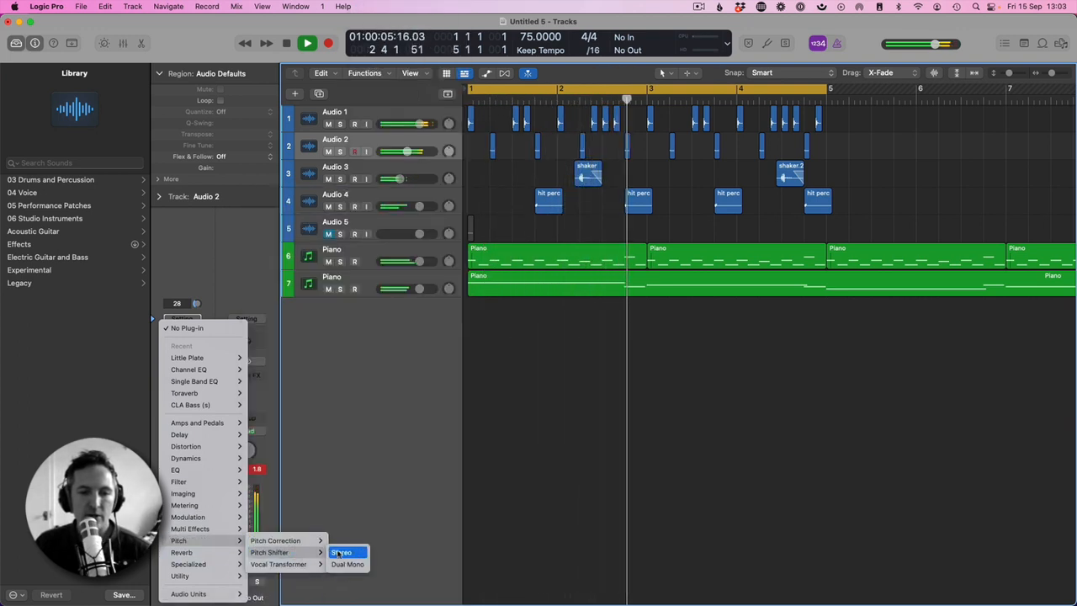
click(340, 551)
drag(487, 254, 487, 187)
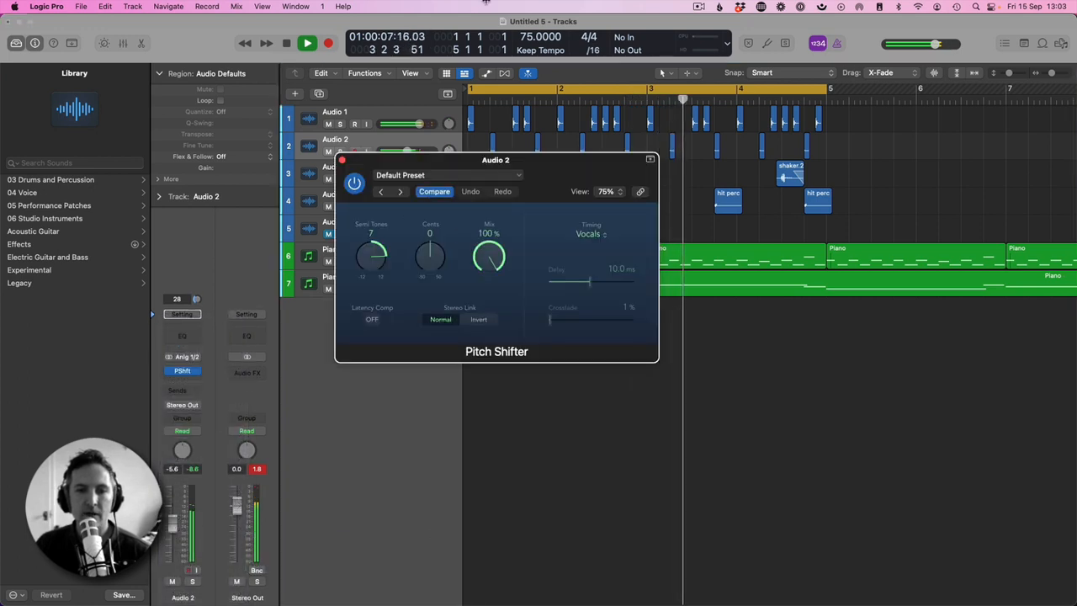
- Set the stick's Pitch Shifter to -4 semitones with Drums timing, and close its window
drag(383, 244, 393, 317)
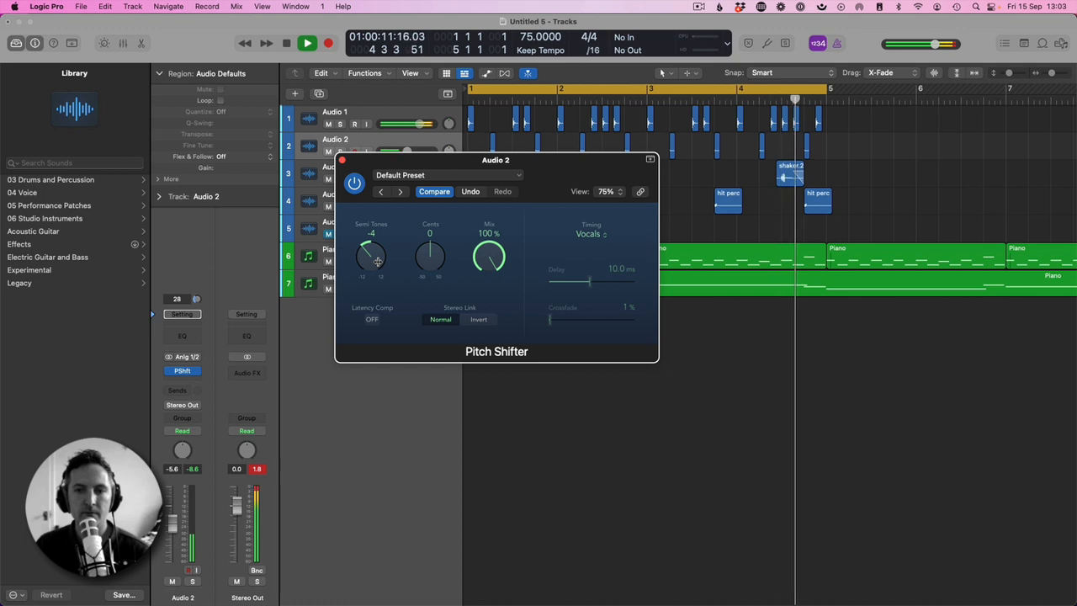
click(590, 234)
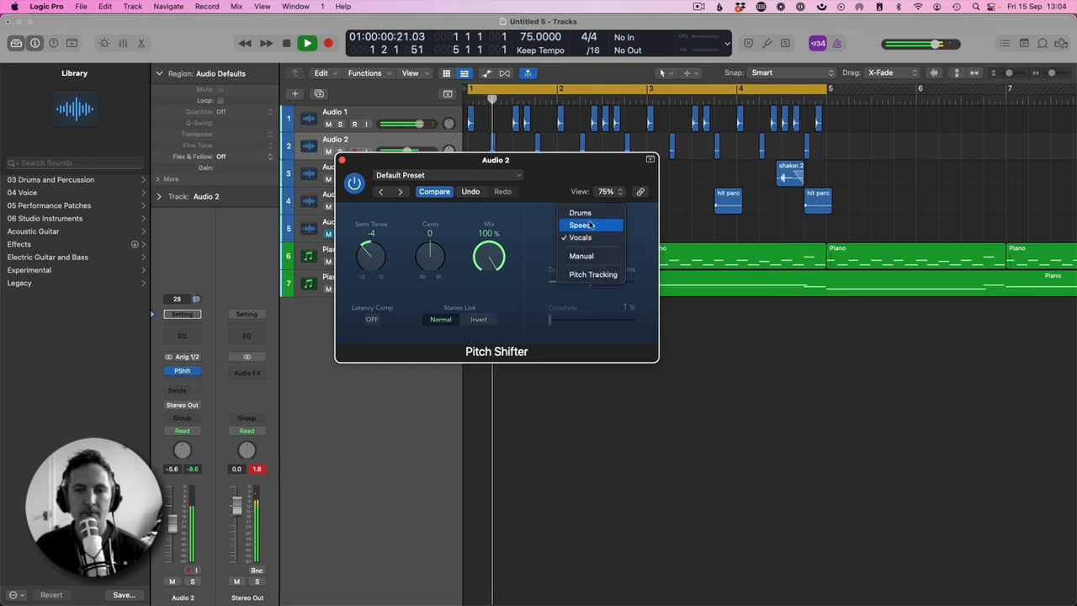
click(581, 213)
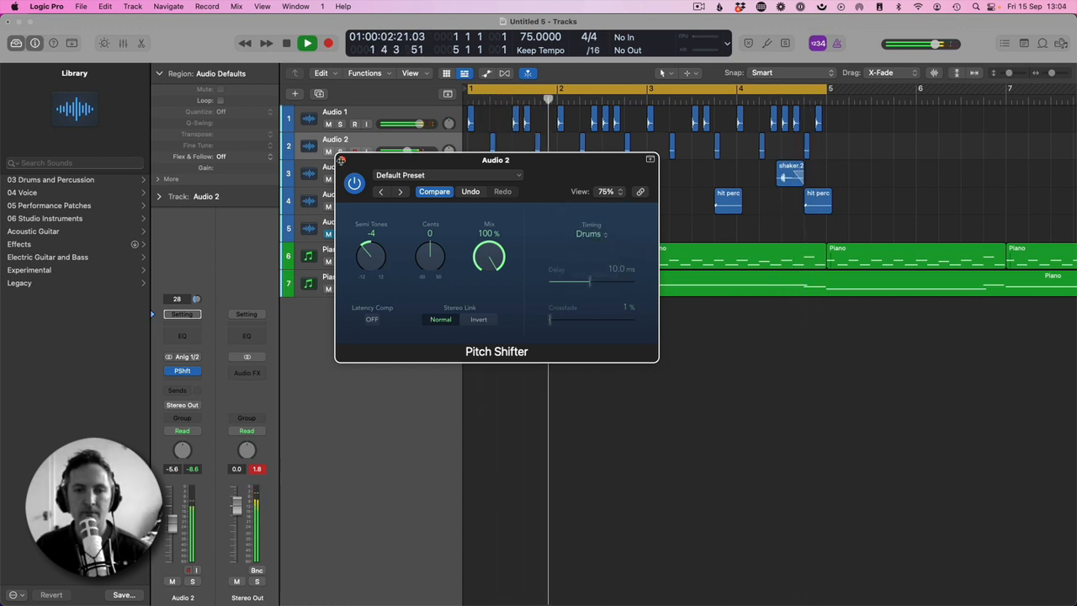
click(341, 159)
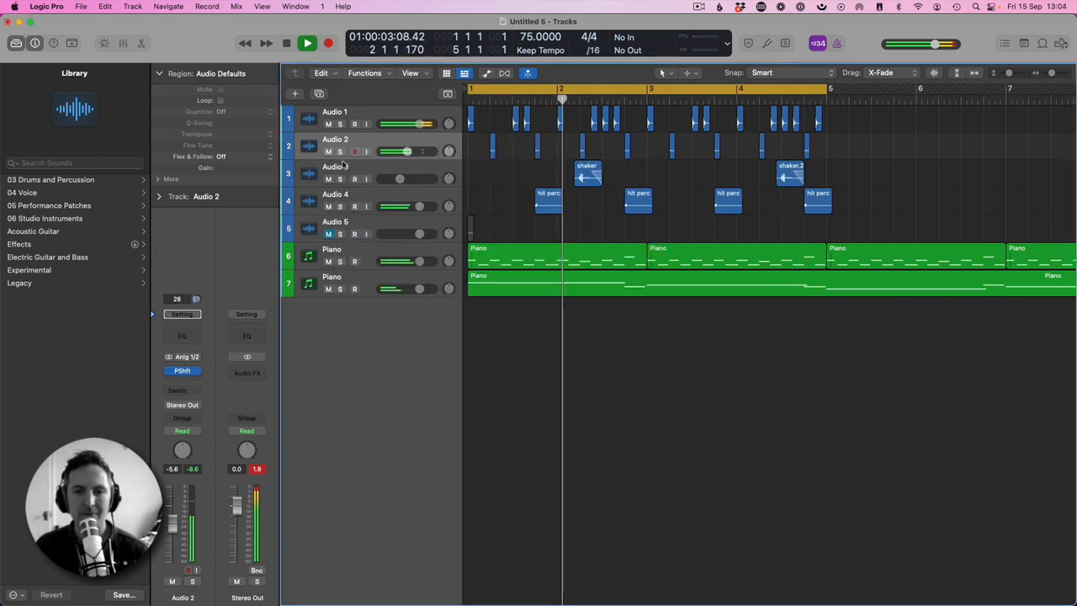
- Lower Audio 3 to -18.0 dB, reduce the volume of Audio 4 as well, and stop playback
drag(401, 178, 401, 206)
click(498, 173)
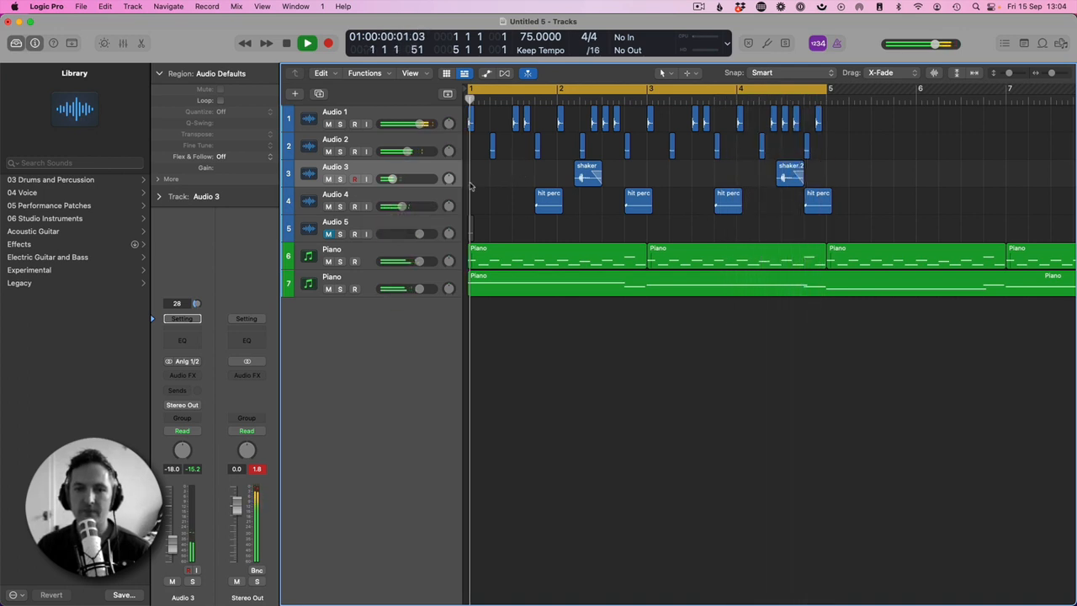
key(space)
- Unmute Audio 5 and copy its hi-hat onto every beat of bars 1 to 4 while playing the loop from bar 1
click(322, 229)
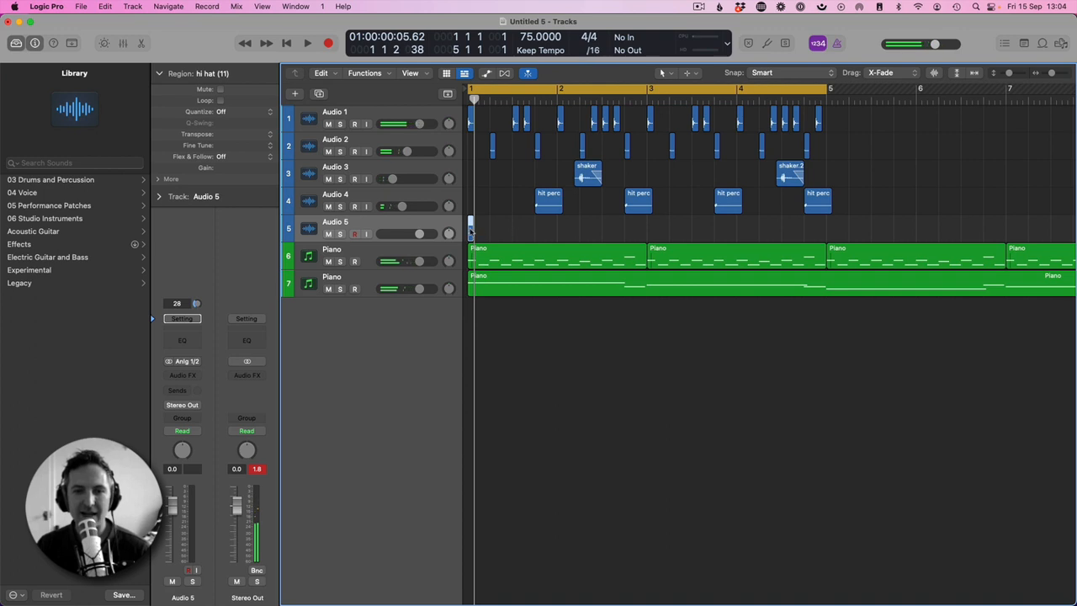
key(Return)
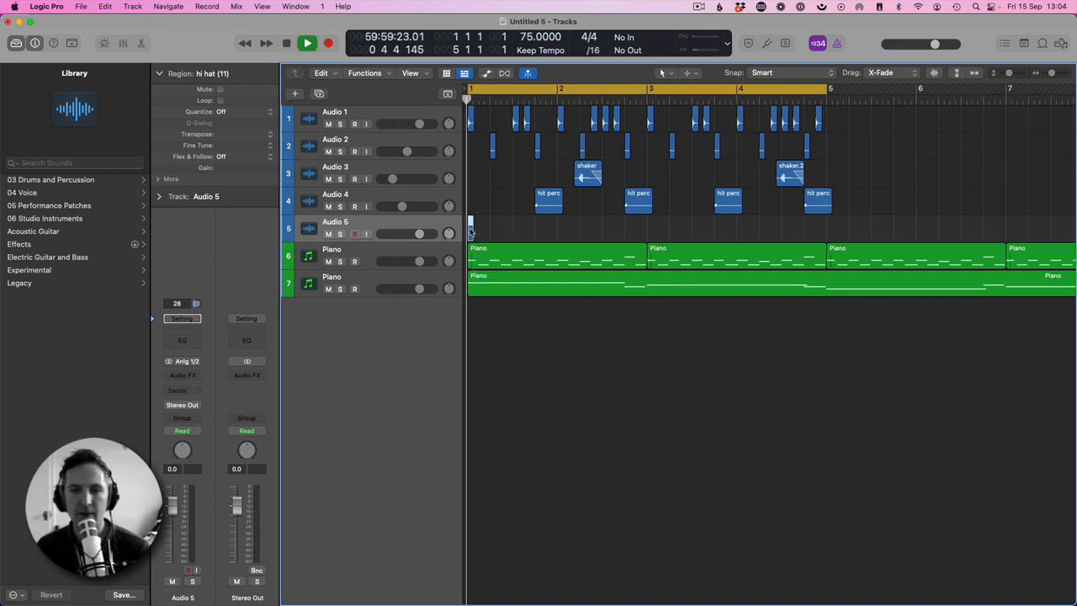
drag(471, 229, 559, 229)
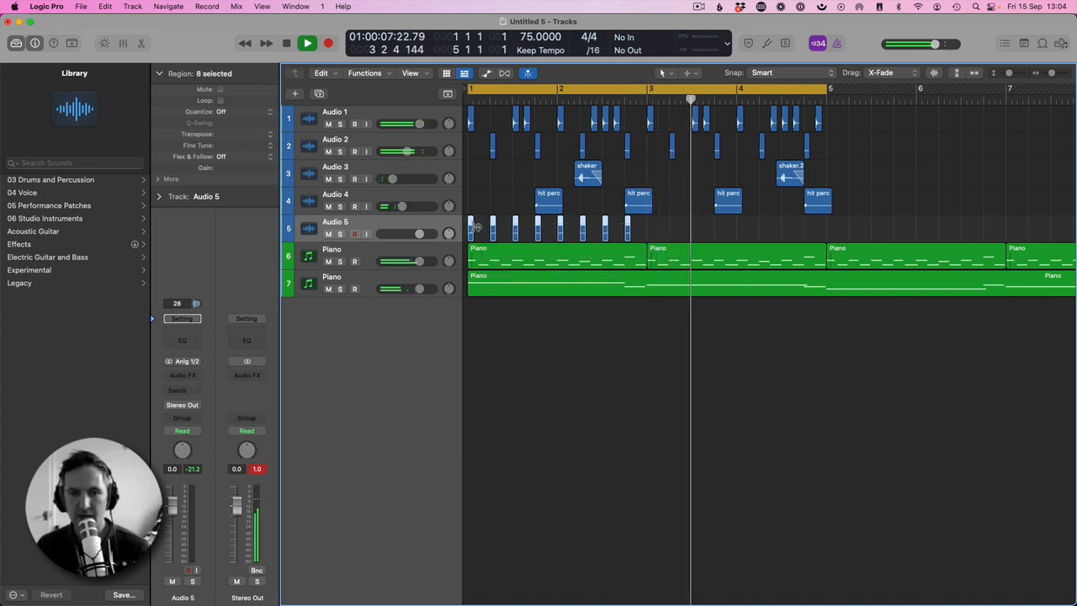
drag(471, 229, 652, 234)
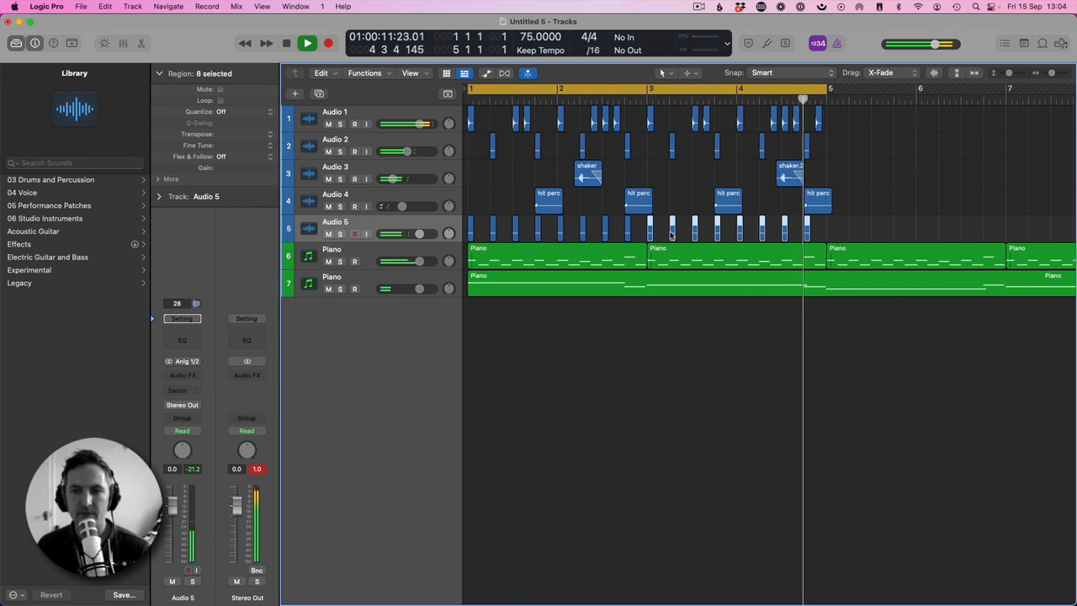
key(Return)
- Rename the hi-hat track Audio 5 as Hats, Audio 2 as Stick and Audio 1 as Kick
double_click(386, 223)
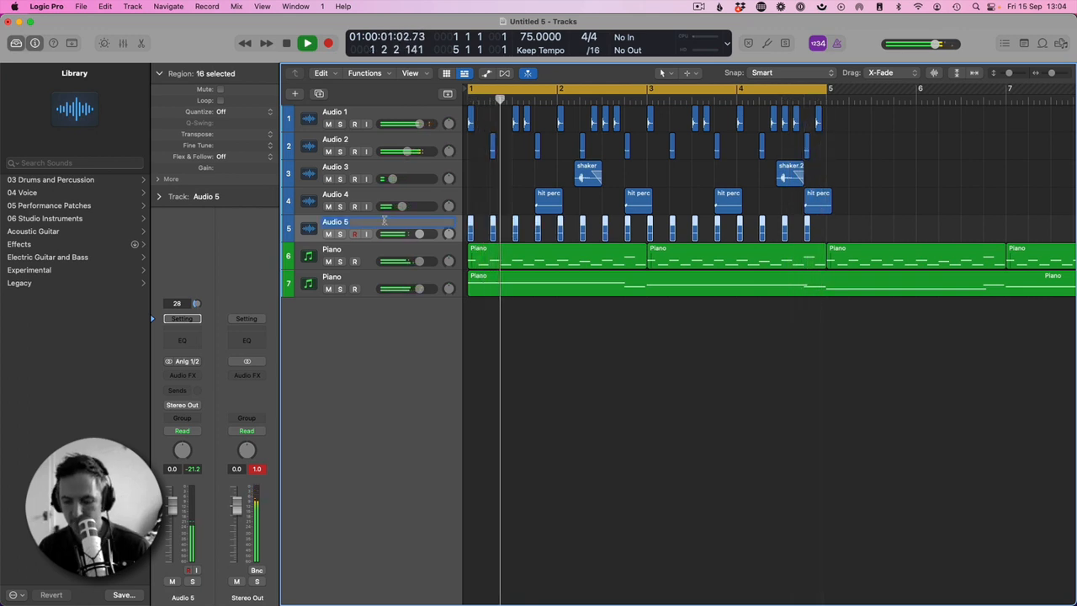
text(Hats)
key(Return)
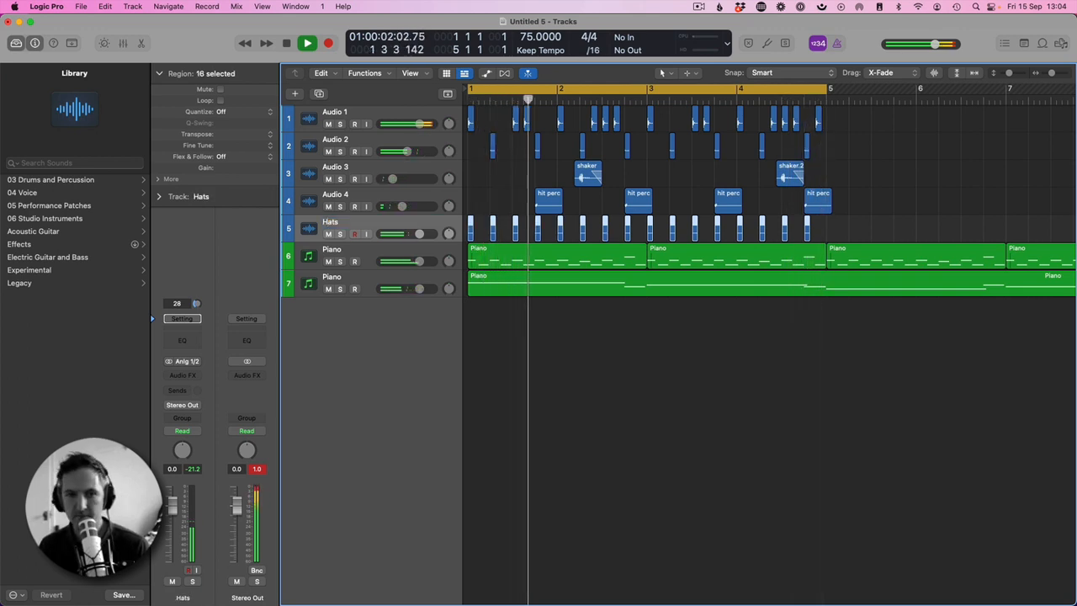
double_click(357, 143)
text(Stick)
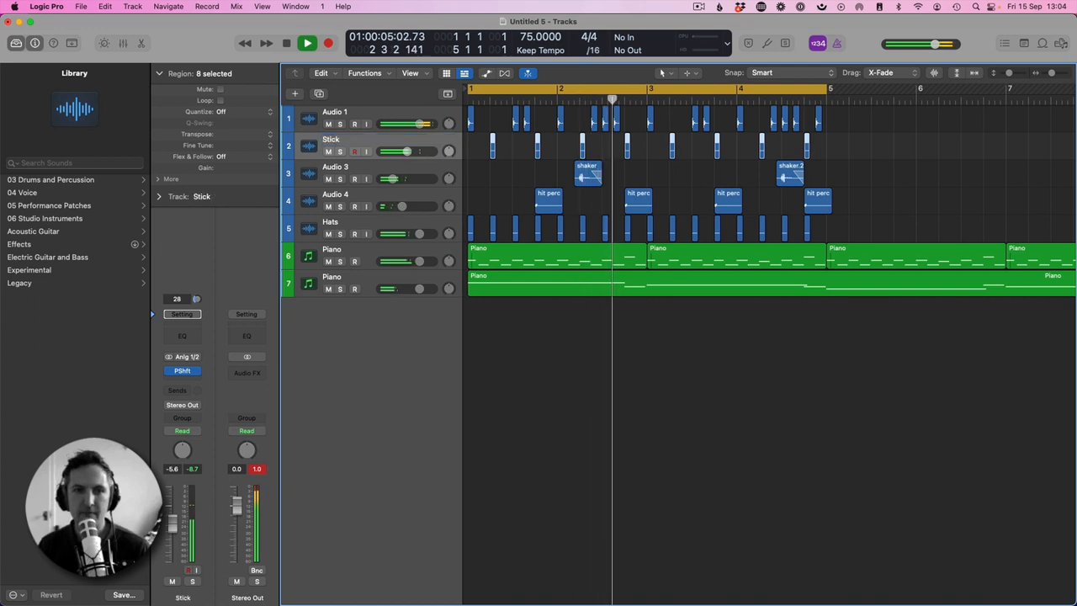
double_click(349, 114)
text(Kick)
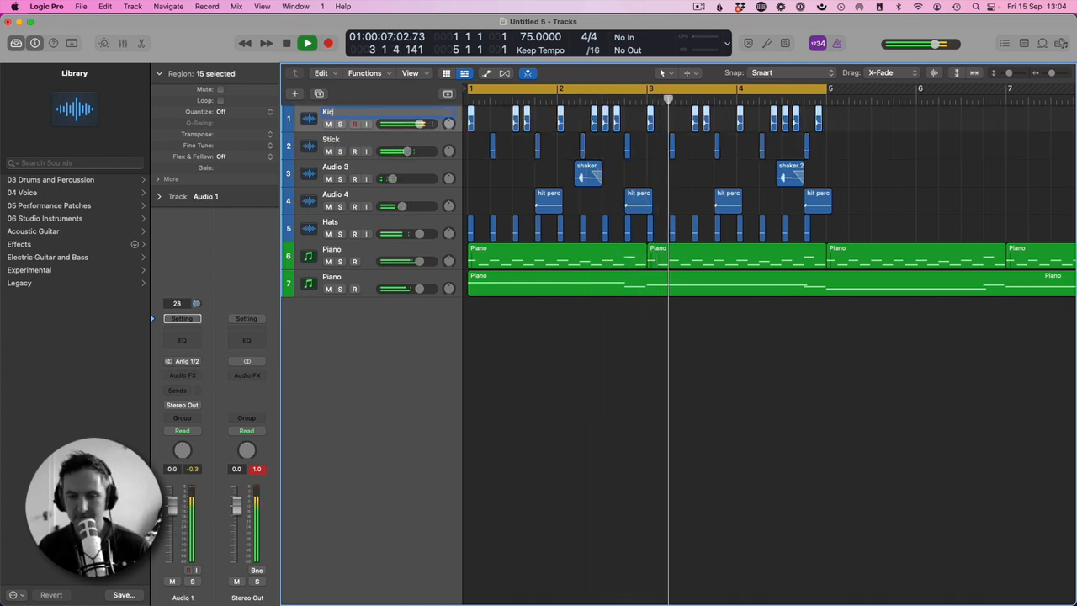
key(Return)
- Rename Audio 3 as Shaker and Audio 4 as Crunch, and stop playback
double_click(343, 165)
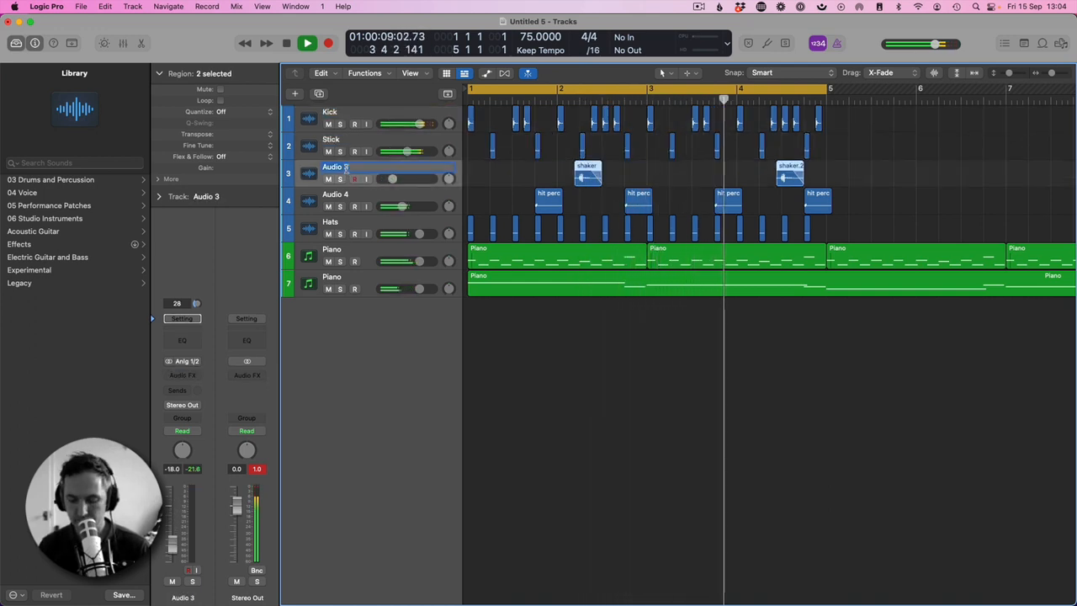
text(Shaker)
key(Tab)
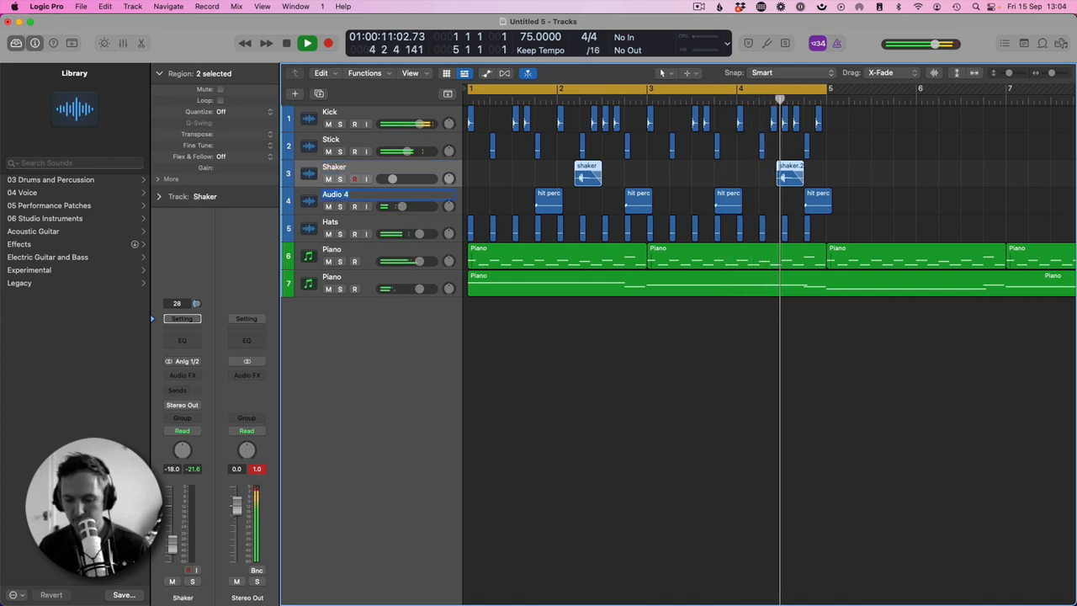
text(Cr)
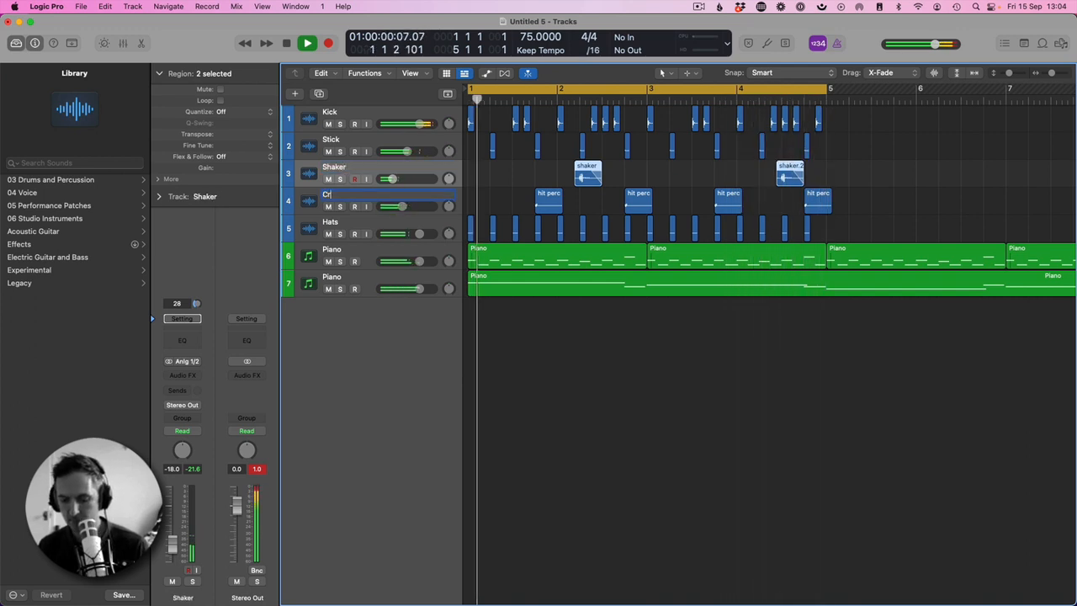
text(unch)
key(Return)
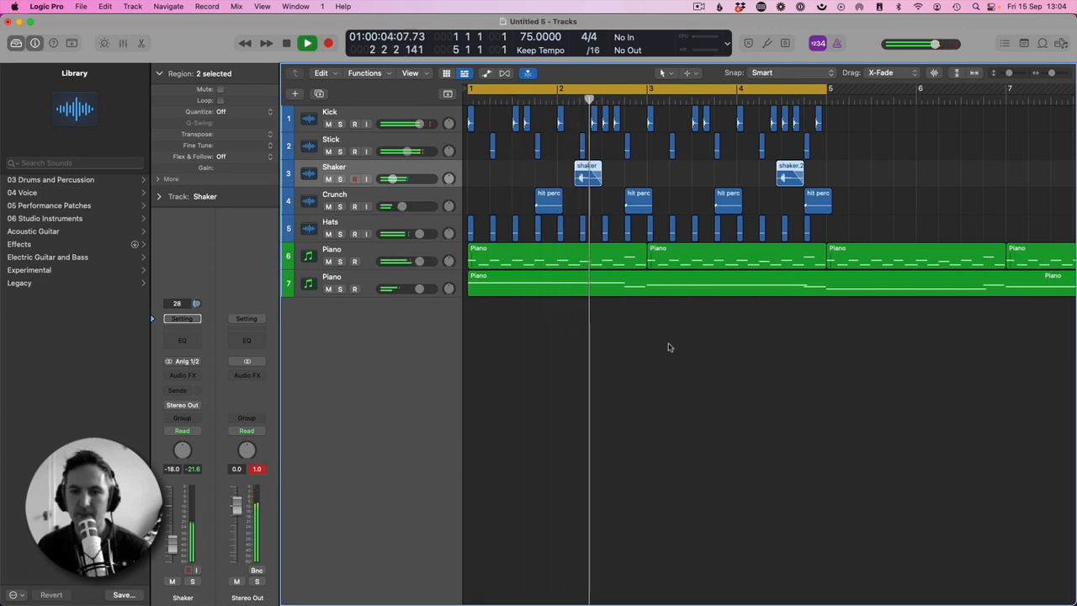
click(758, 384)
key(space)
- Bounce the first Piano region on track 6 in place to a new track as Piano_bip, and unmute the source region
click(357, 254)
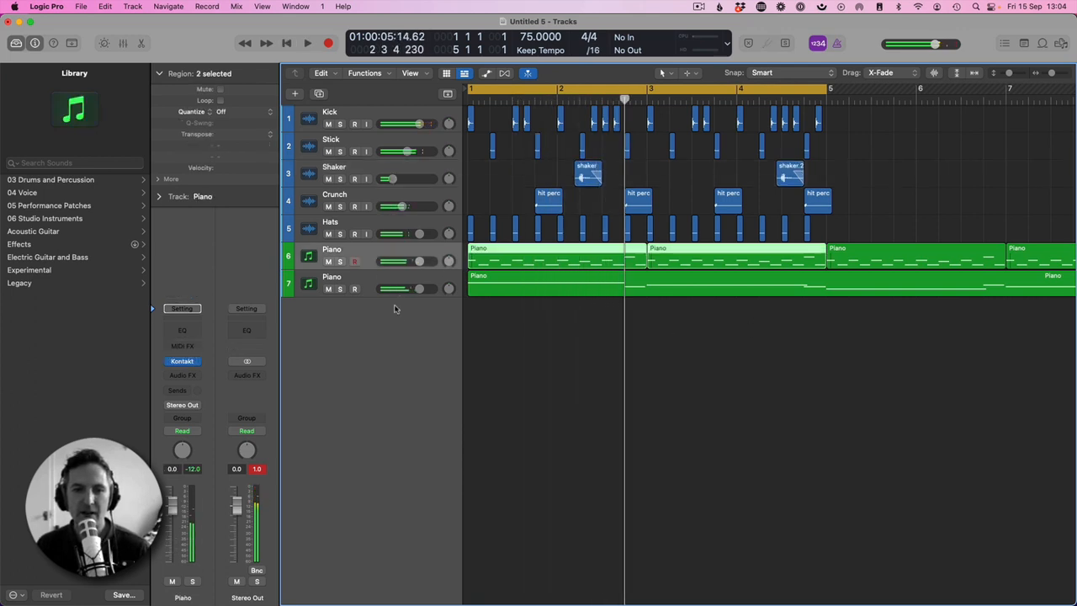
click(510, 261)
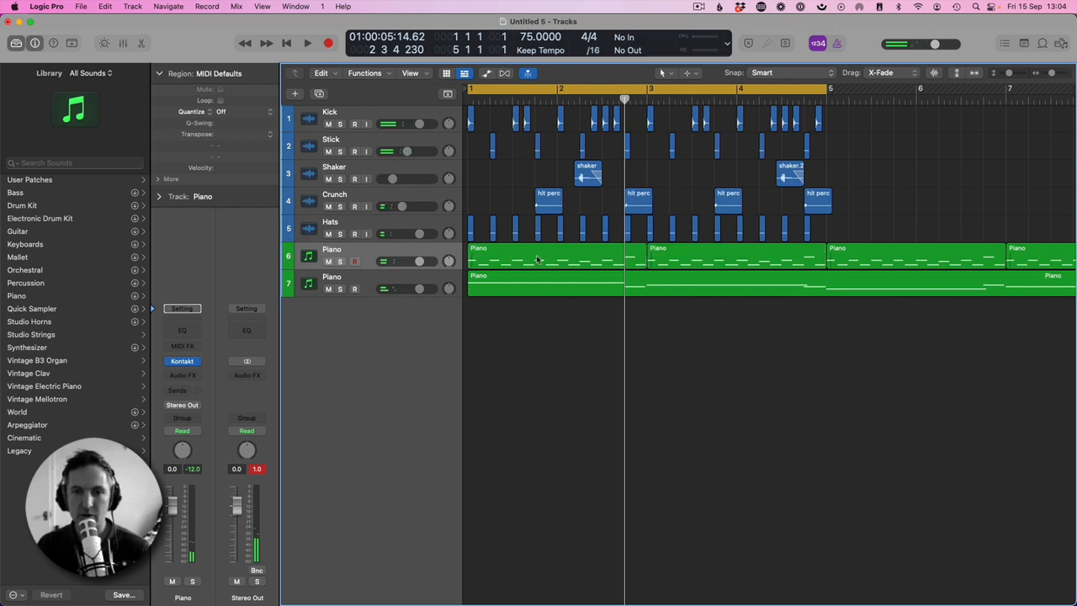
right_click(538, 257)
click(574, 262)
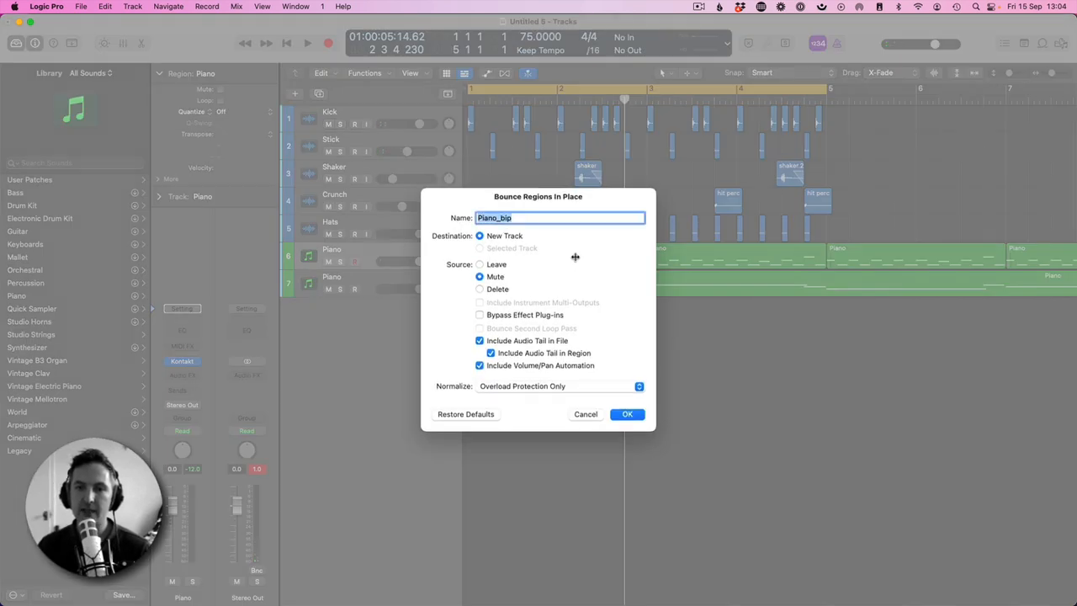
key(Return)
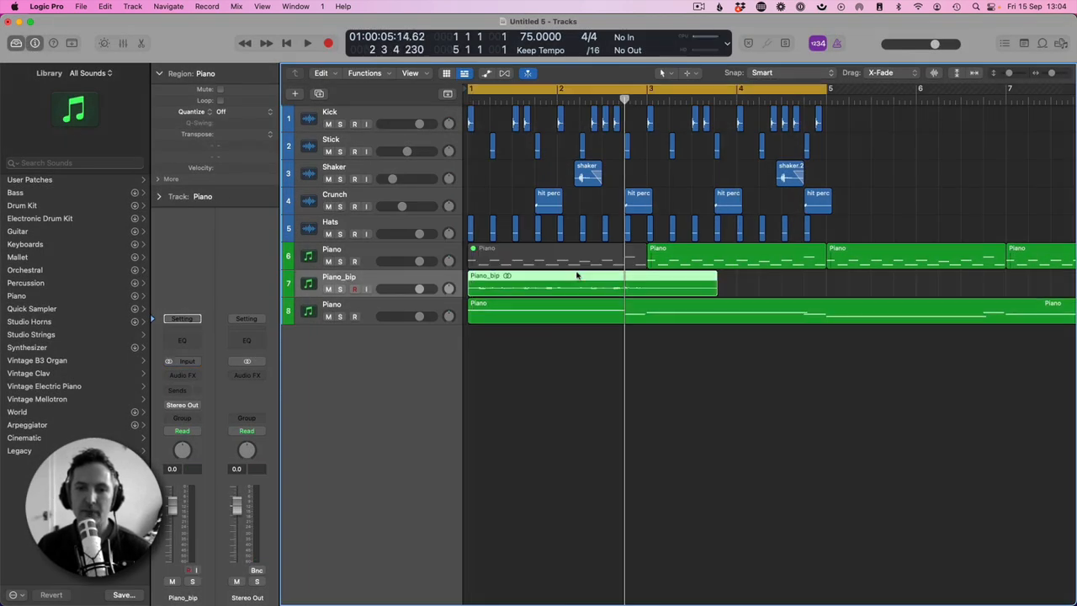
click(519, 257)
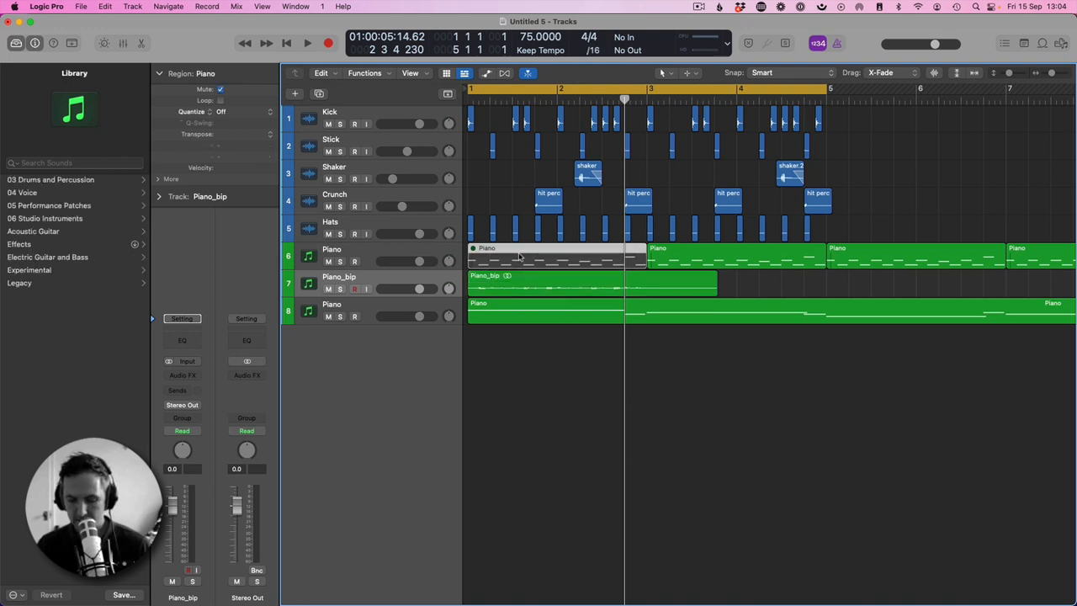
key(ctrl+m)
- Insert the stereo ValhallaSupermassive plug-in as an audio effect on the Piano_bip track
click(369, 278)
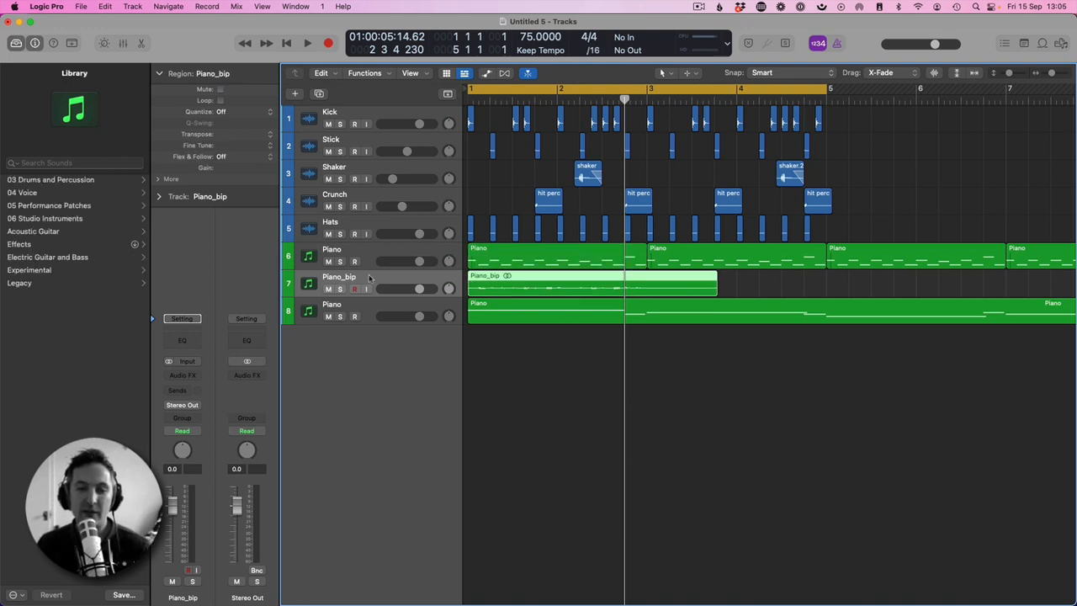
click(196, 373)
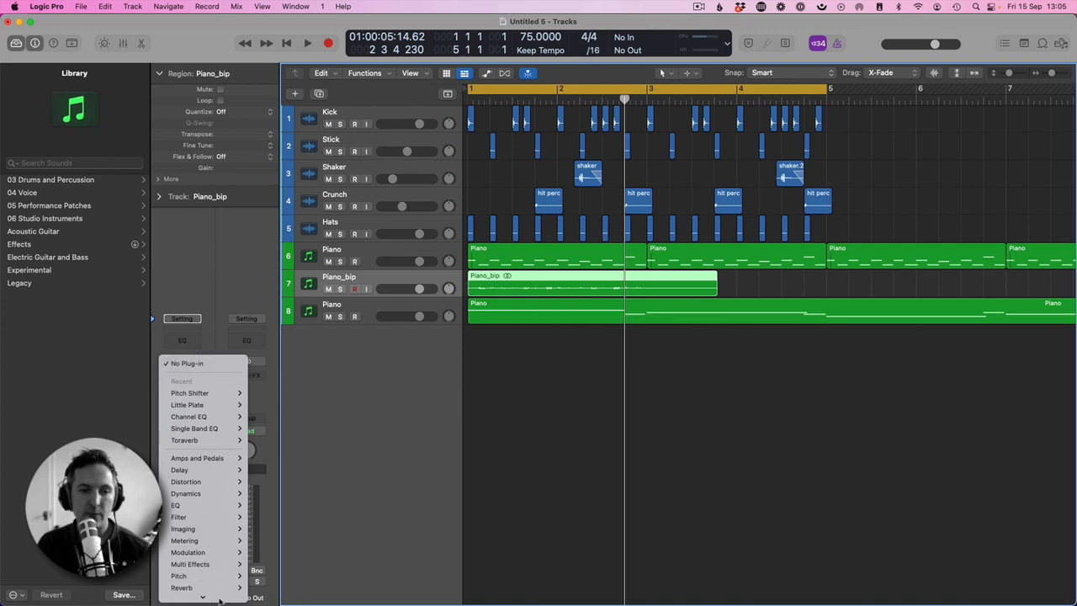
mouse_move(221, 596)
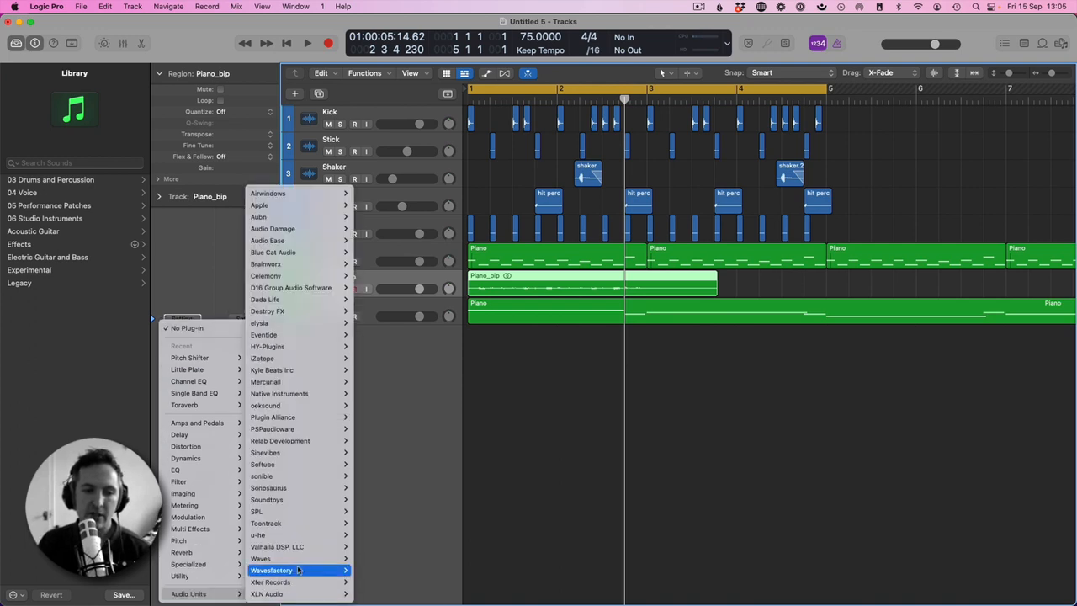
mouse_move(300, 548)
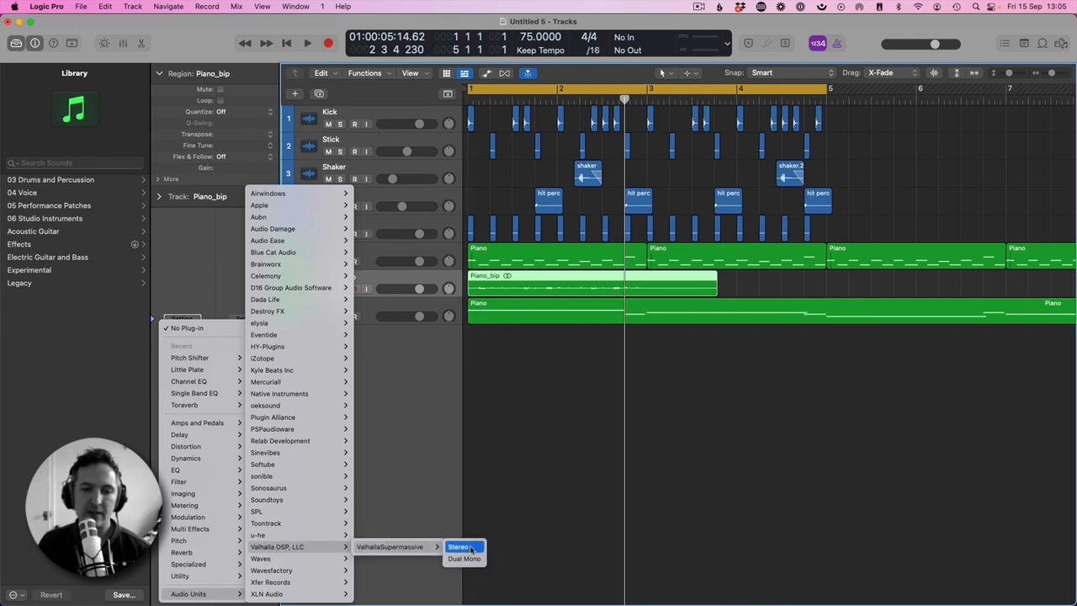
click(471, 549)
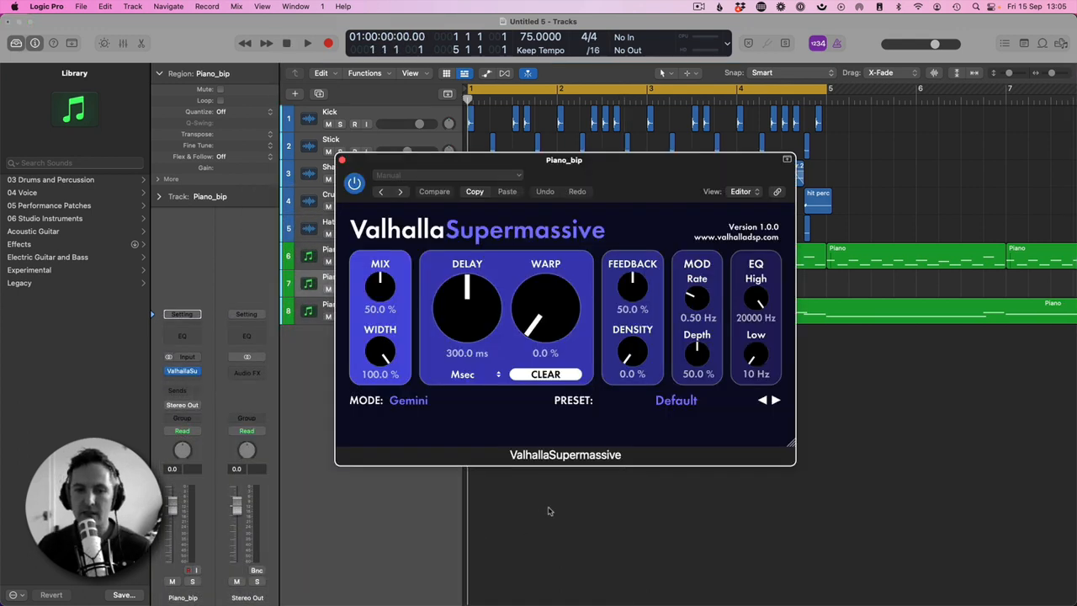
- Load the BensonArizona preset from the Z-Massive reverbs in ValhallaSupermassive and close the plug-in window
click(703, 403)
mouse_move(670, 509)
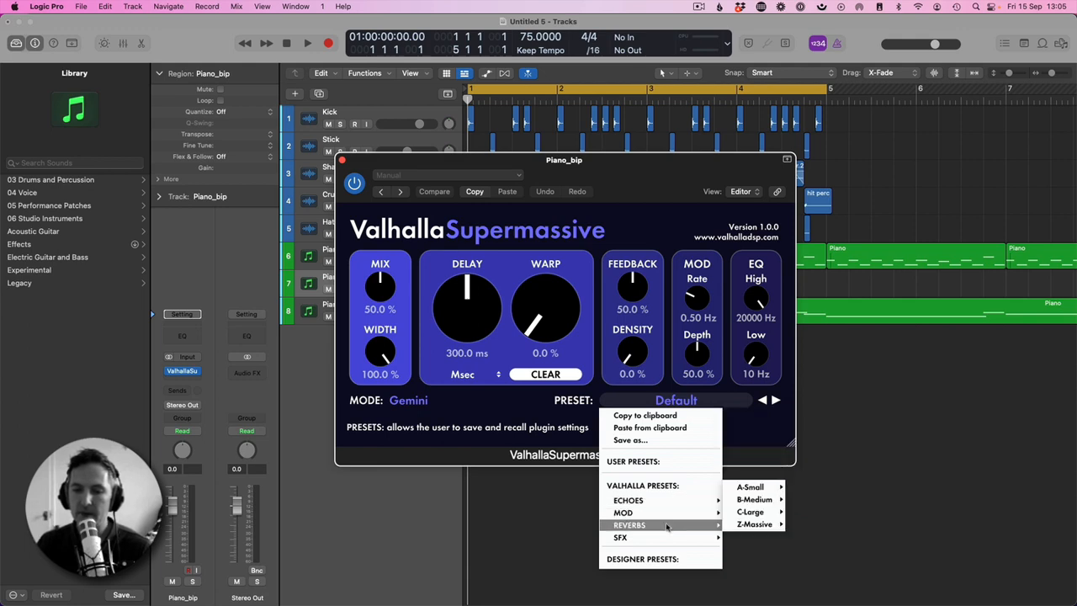
mouse_move(759, 525)
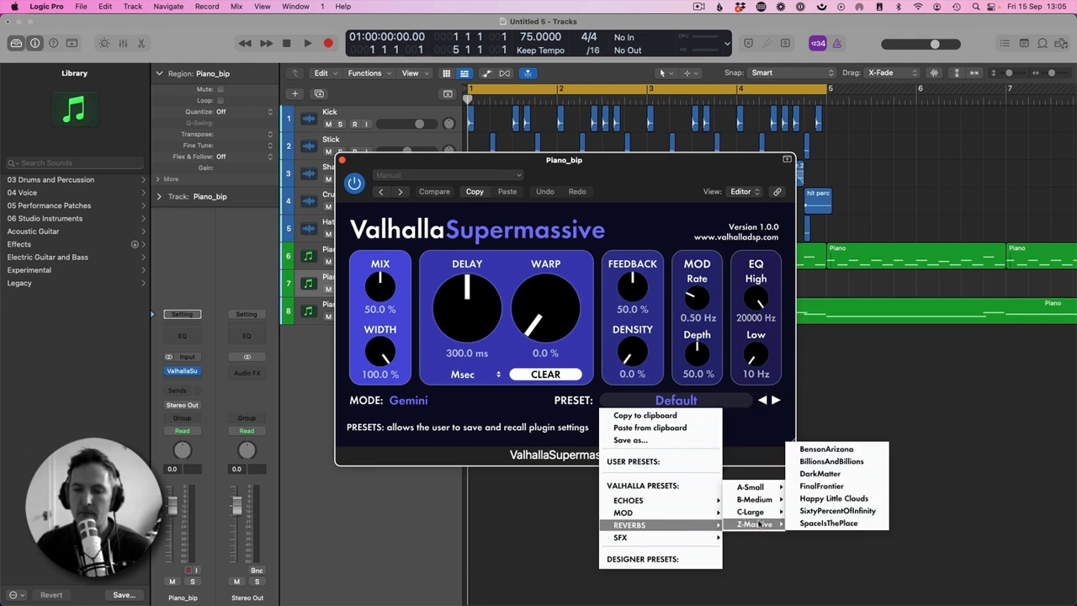
click(826, 449)
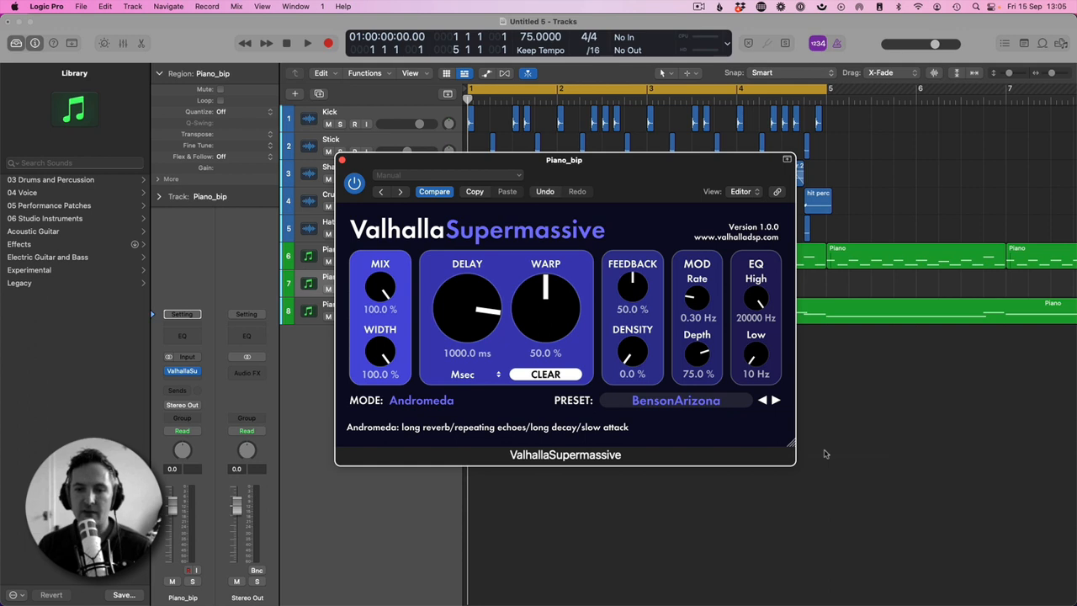
click(342, 160)
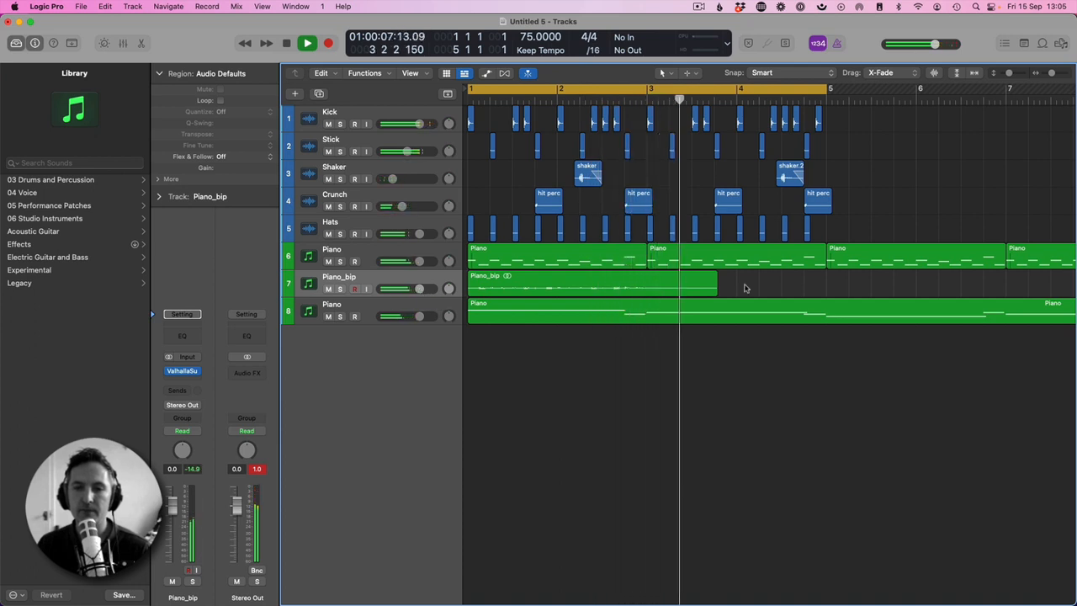
- Lower the Piano_bip track's volume to -3.8 dB while the loop plays, and stop playback
drag(1051, 73, 1050, 73)
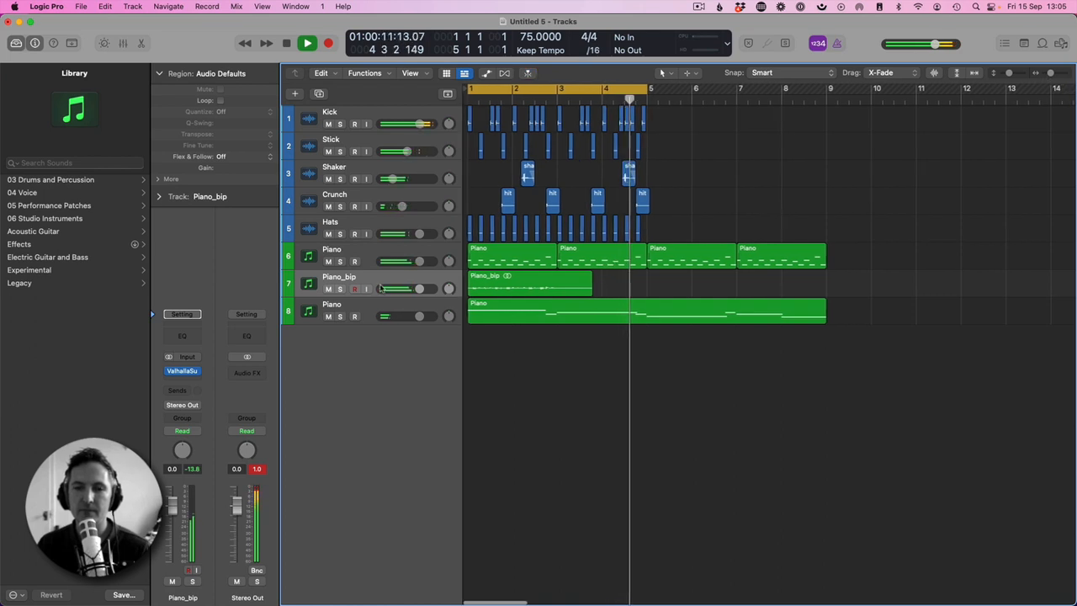
drag(423, 290, 411, 289)
key(space)
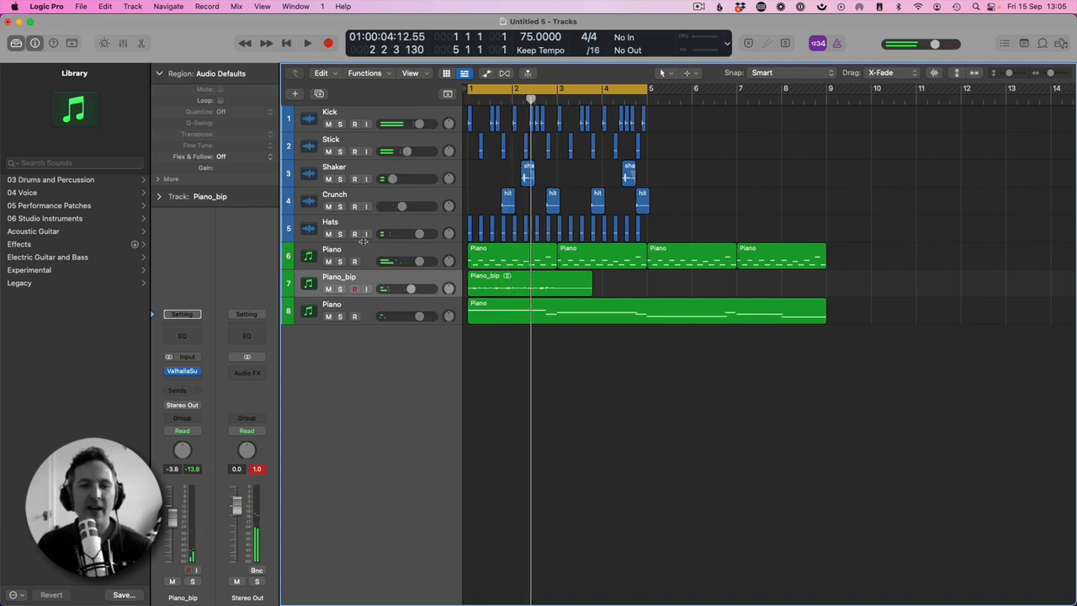
- Add a new instrument track below the Piano track on track 8, and open and close its Kontakt window
click(363, 311)
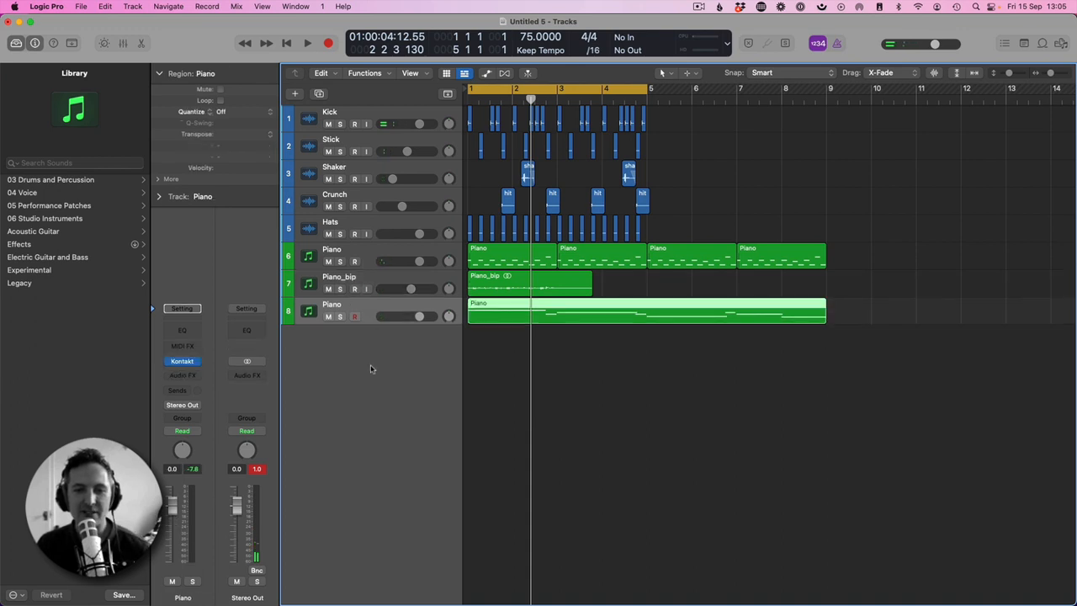
double_click(366, 364)
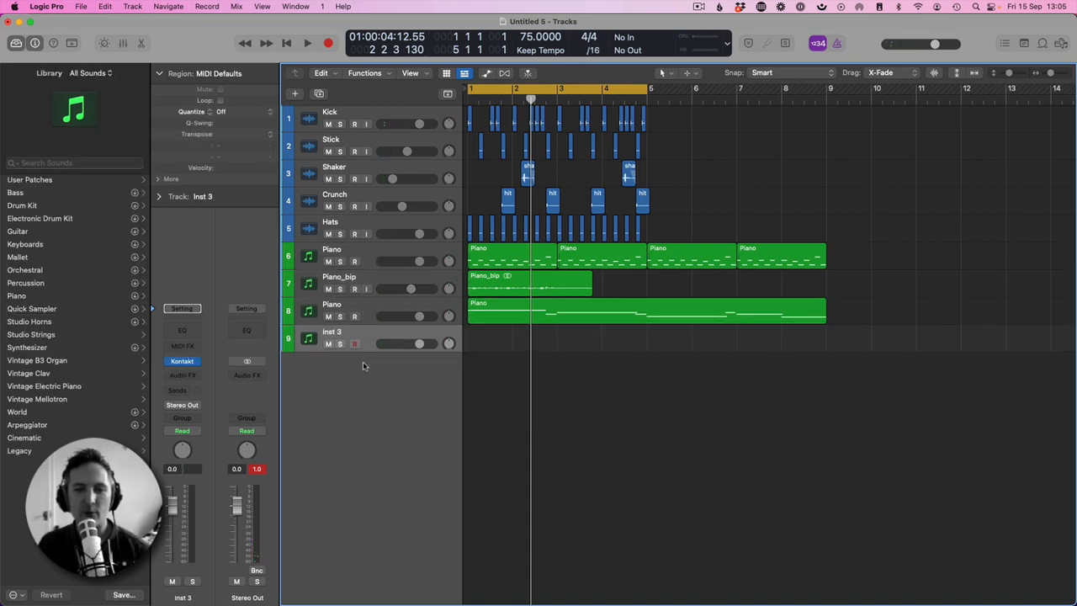
click(182, 361)
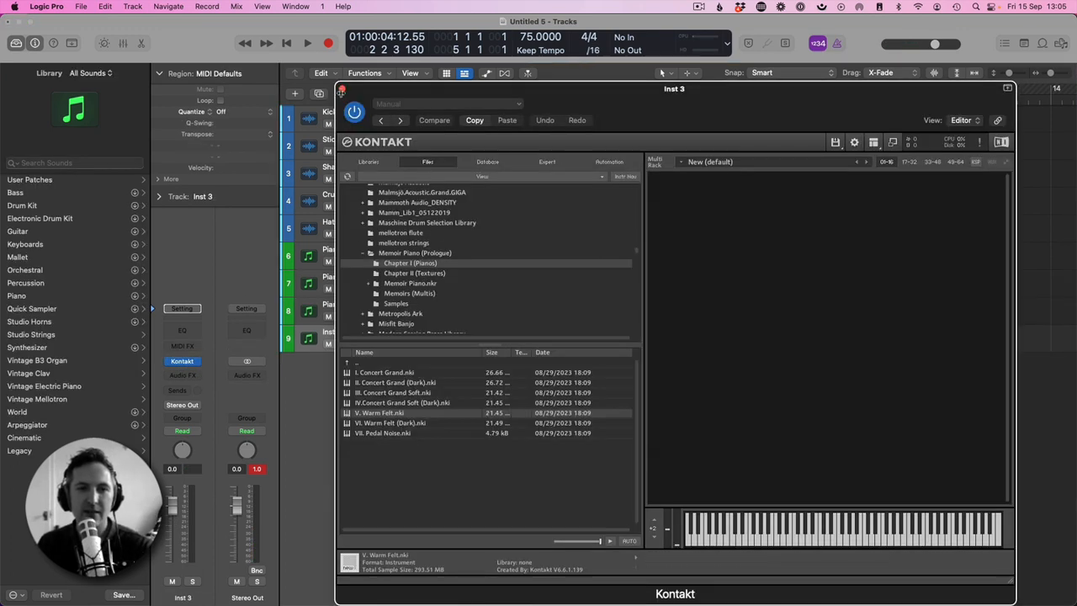
click(341, 90)
- Replace Kontakt on the new track 9 with the stereo Ultrabeat drum machine
click(196, 365)
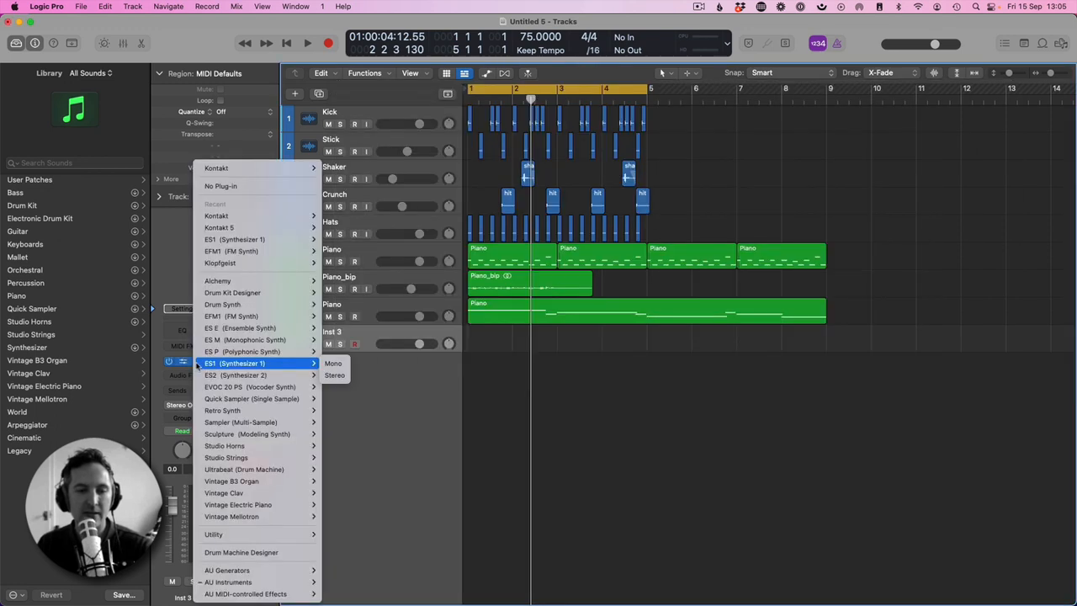
mouse_move(246, 518)
mouse_move(249, 471)
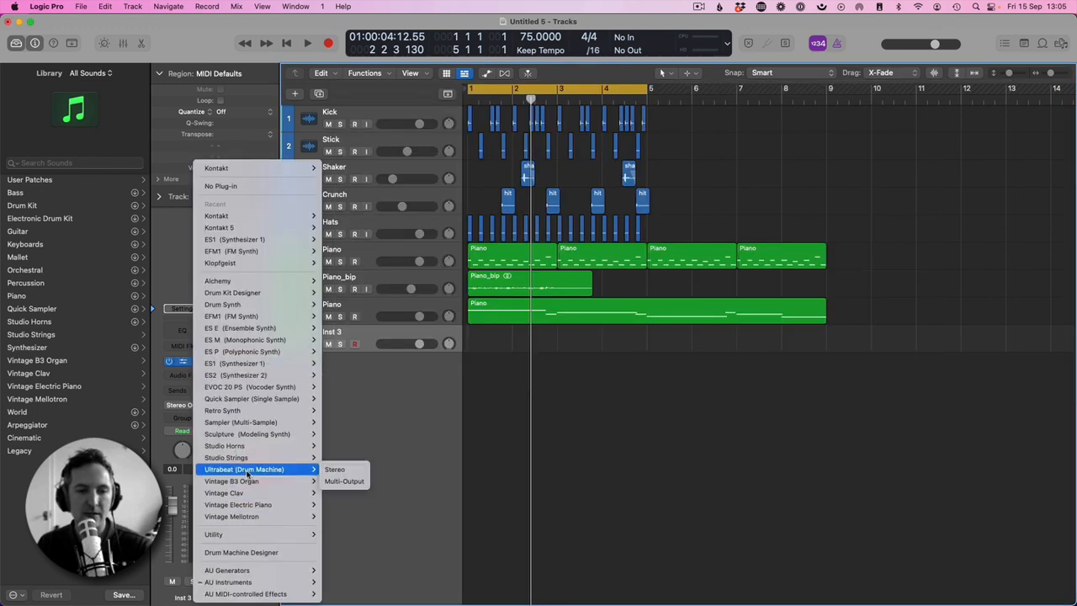
click(341, 477)
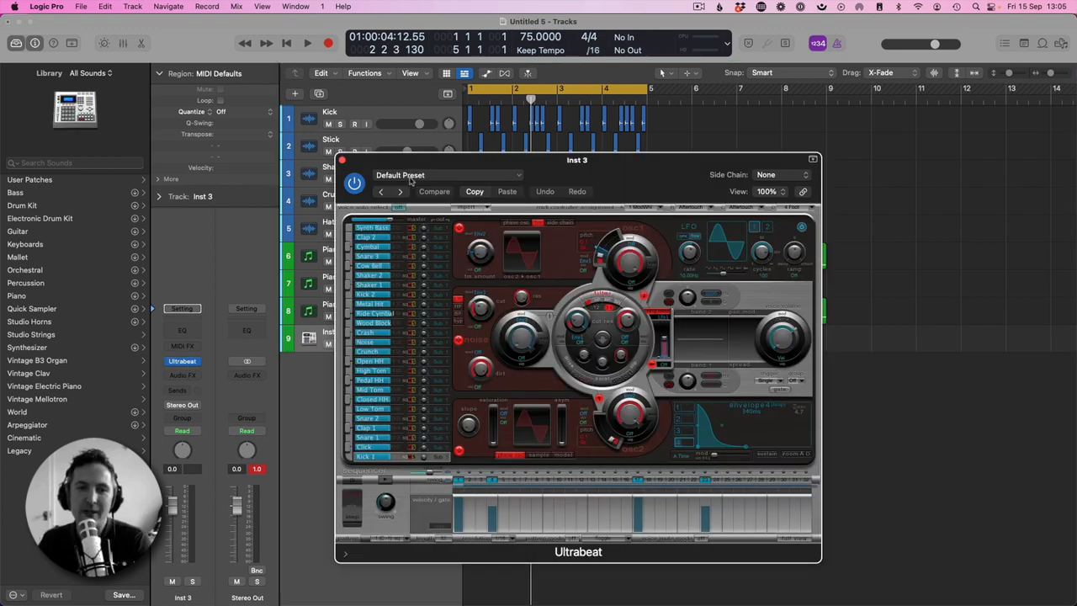
- Load the Analog Hi-Hat Bank preset from Ultrabeat's drum banks, audition its sounds and close the plug-in window
click(411, 177)
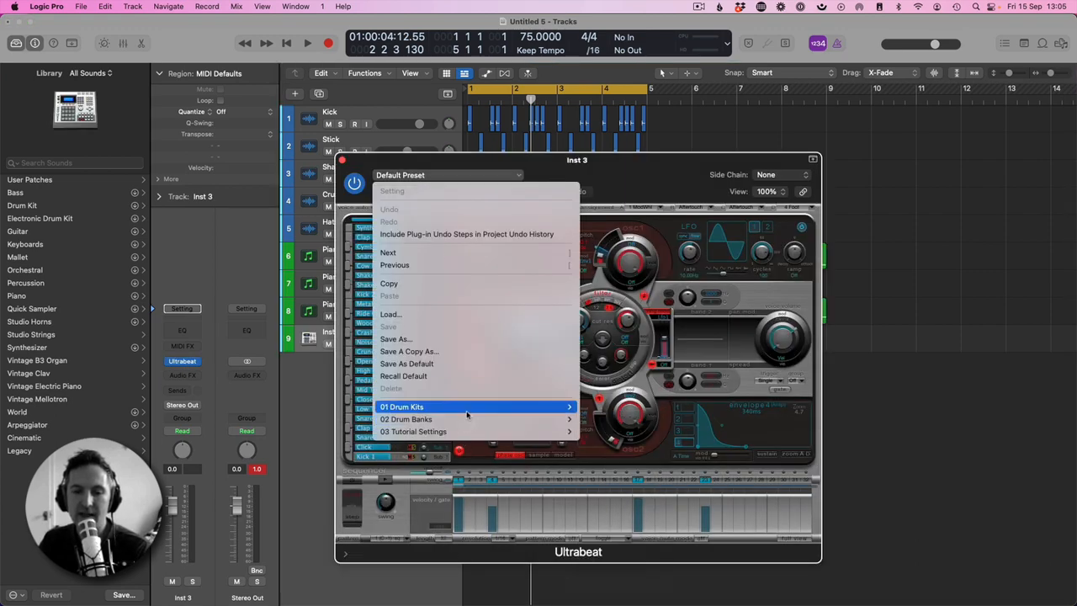
mouse_move(521, 419)
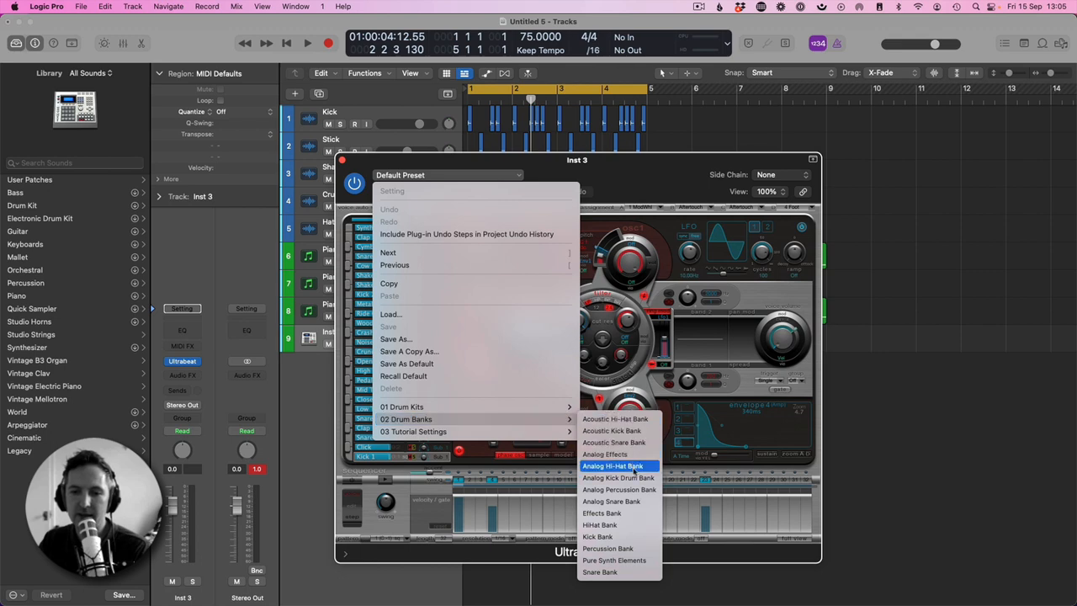
click(614, 467)
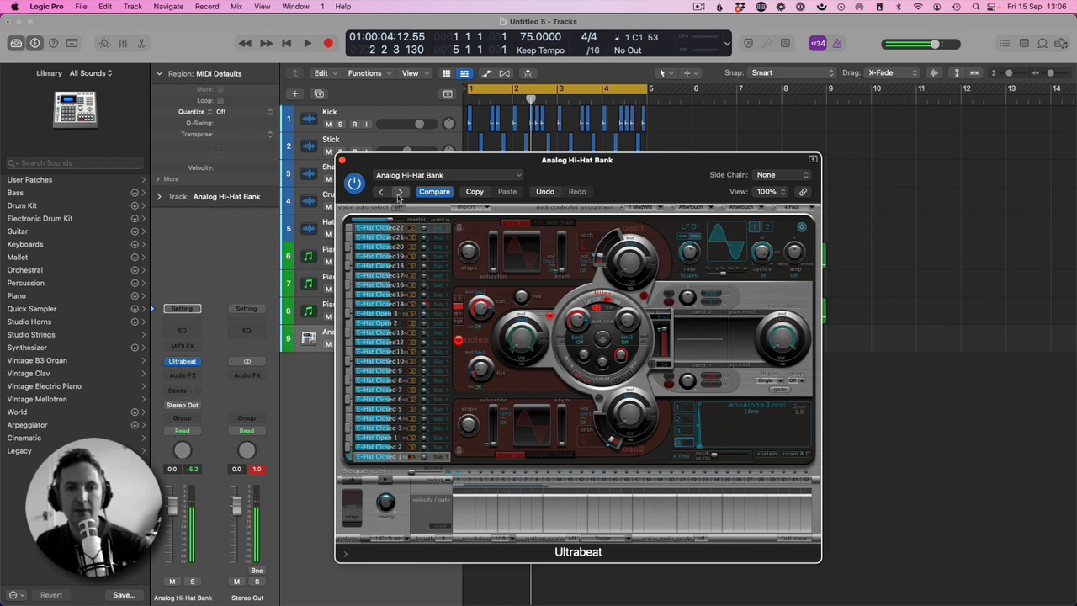
click(382, 193)
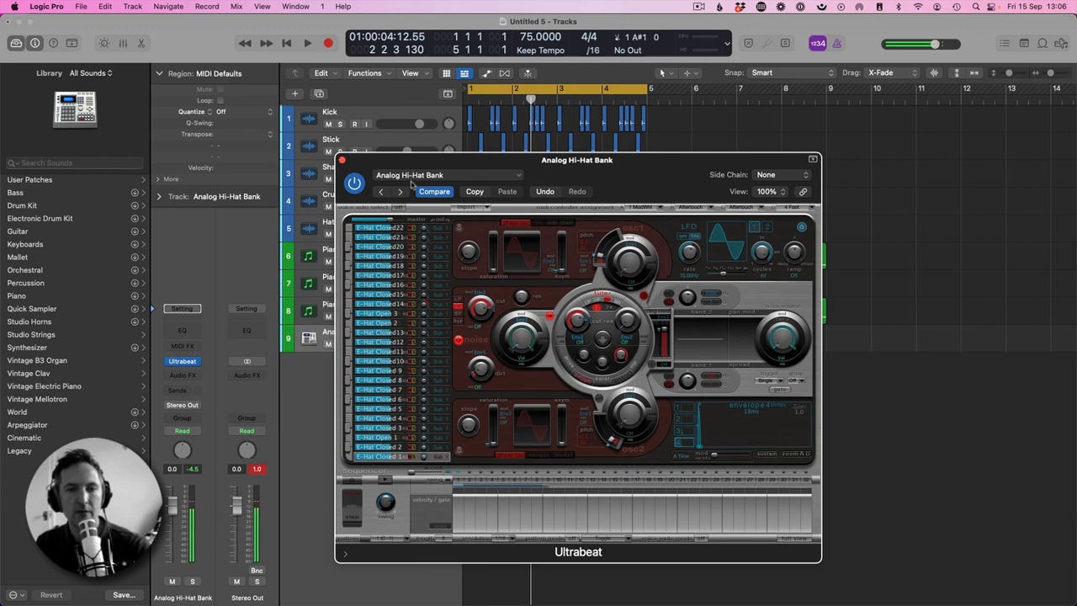
click(341, 160)
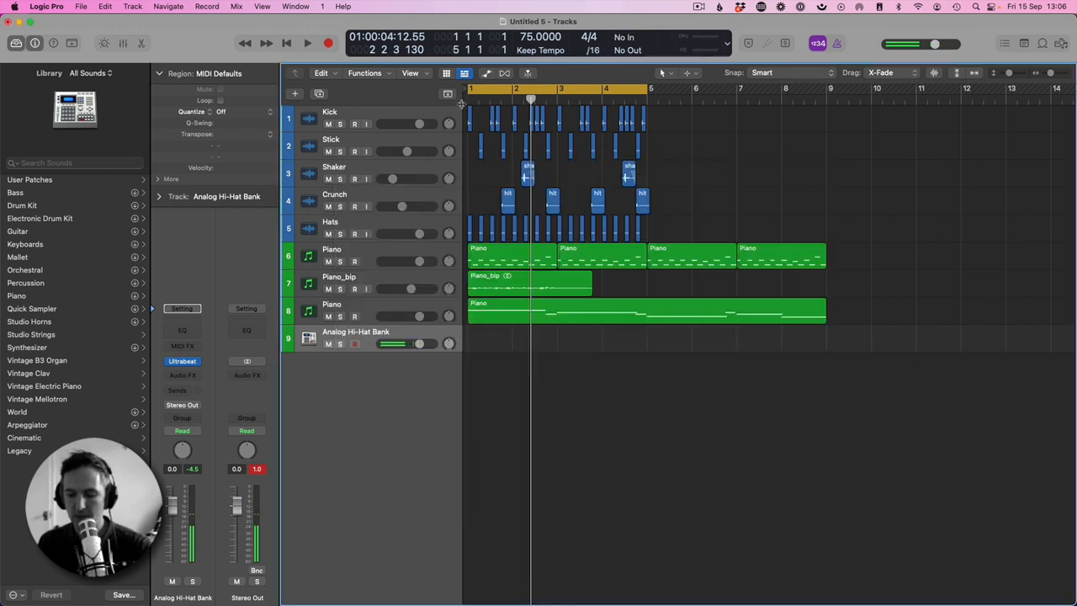
- Record an eighth-note E-Hat Closed10 pattern over bars 1 to 4 on track 9 and open the region in the Piano Roll
key(r)
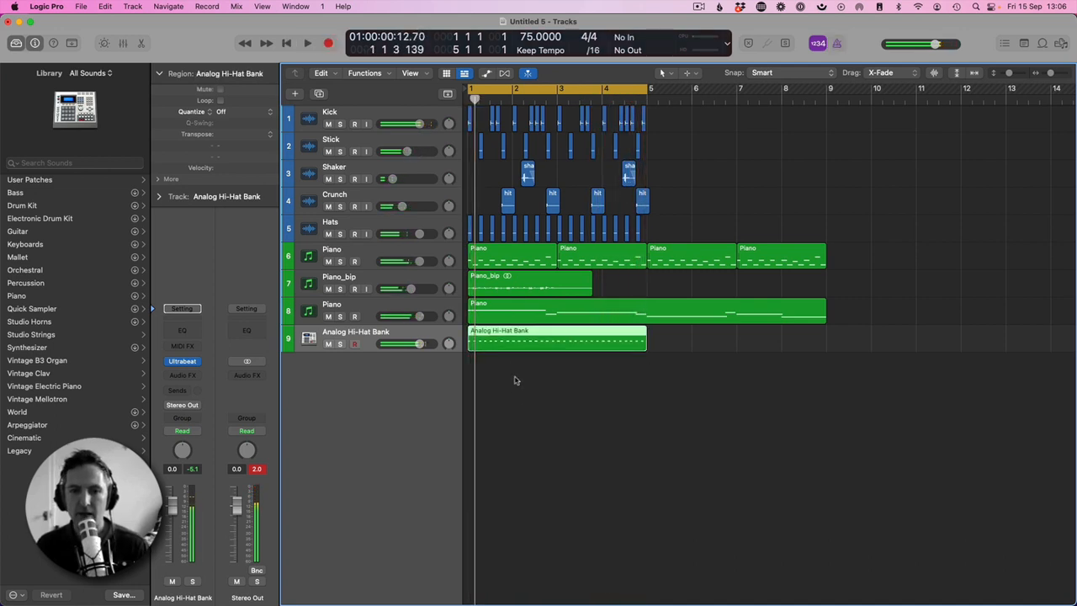
double_click(510, 349)
key(z)
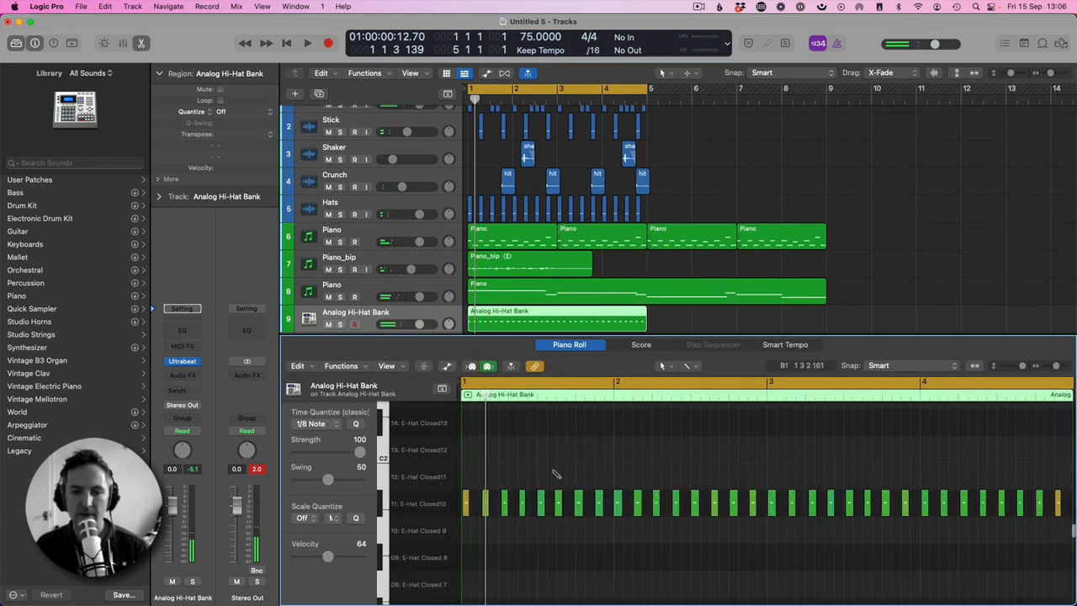
- Select all the recorded hi-hat notes and quantize them to 1/8 Swing E
key(super+a)
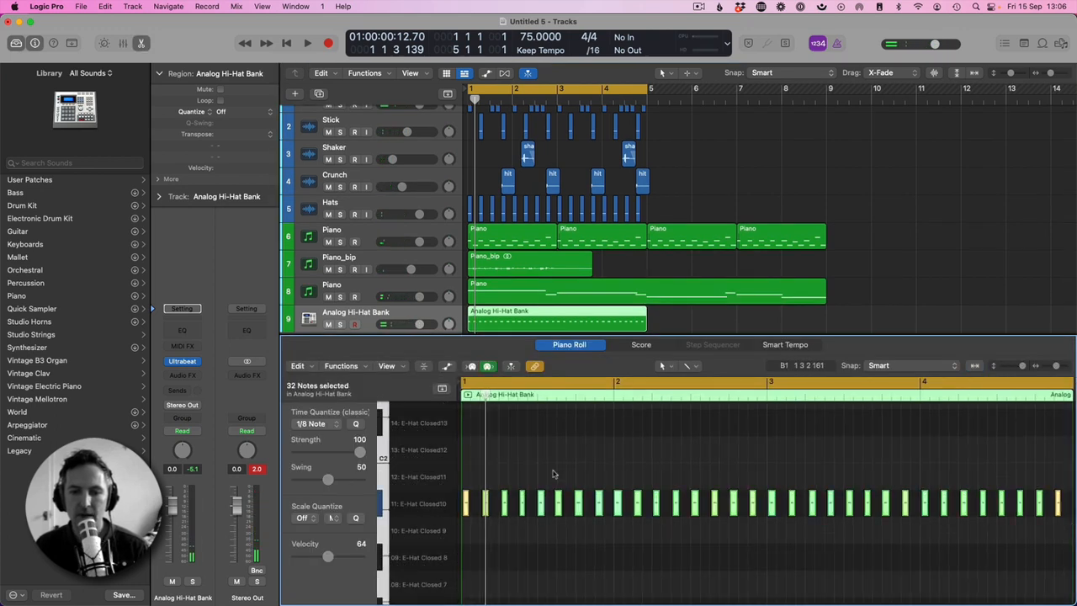
click(327, 424)
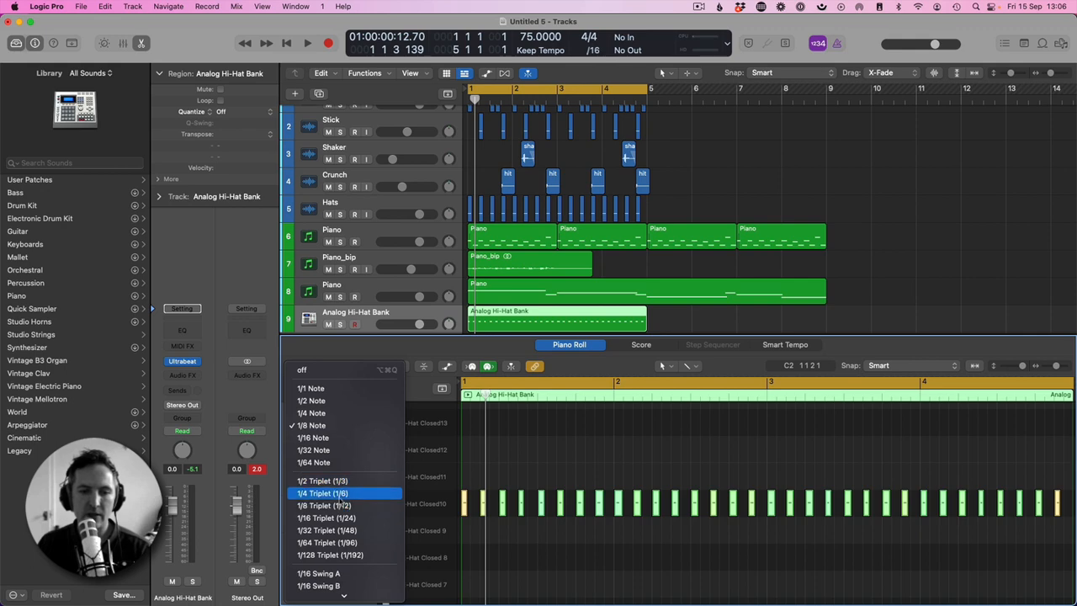
scroll(335, 529, down, 5)
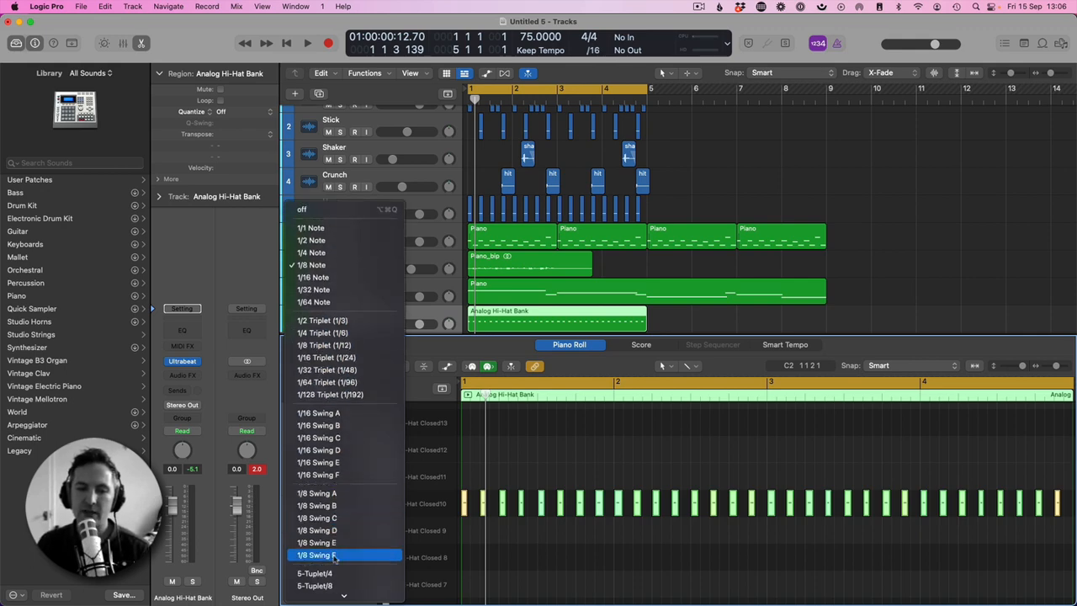
click(335, 544)
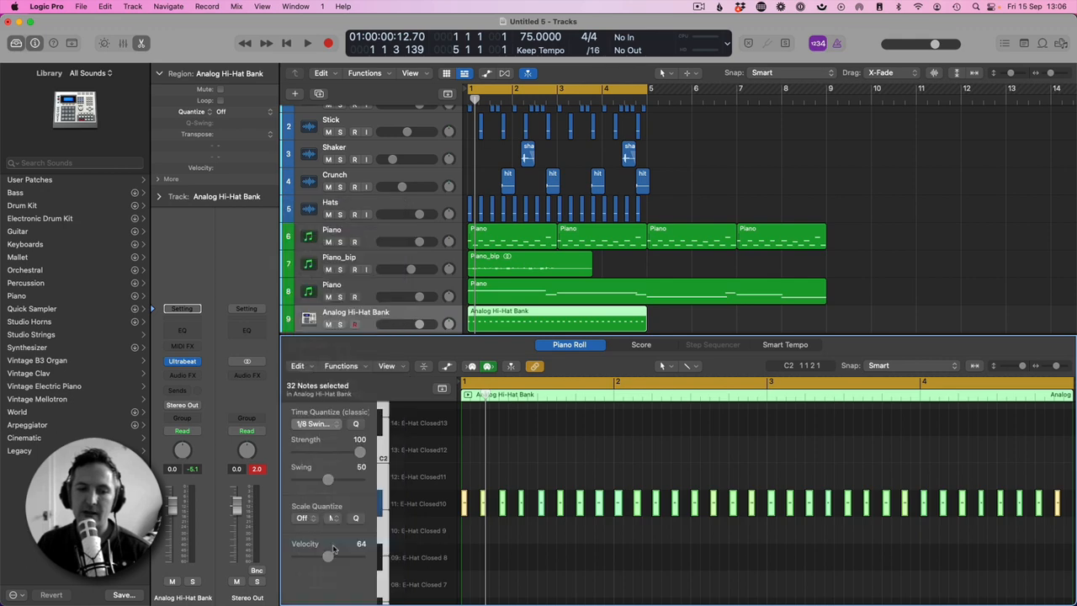
- Try 1/8 Swing A on the selected hi-hat notes during playback, and set their quantize to 1/8 Swing B
click(330, 427)
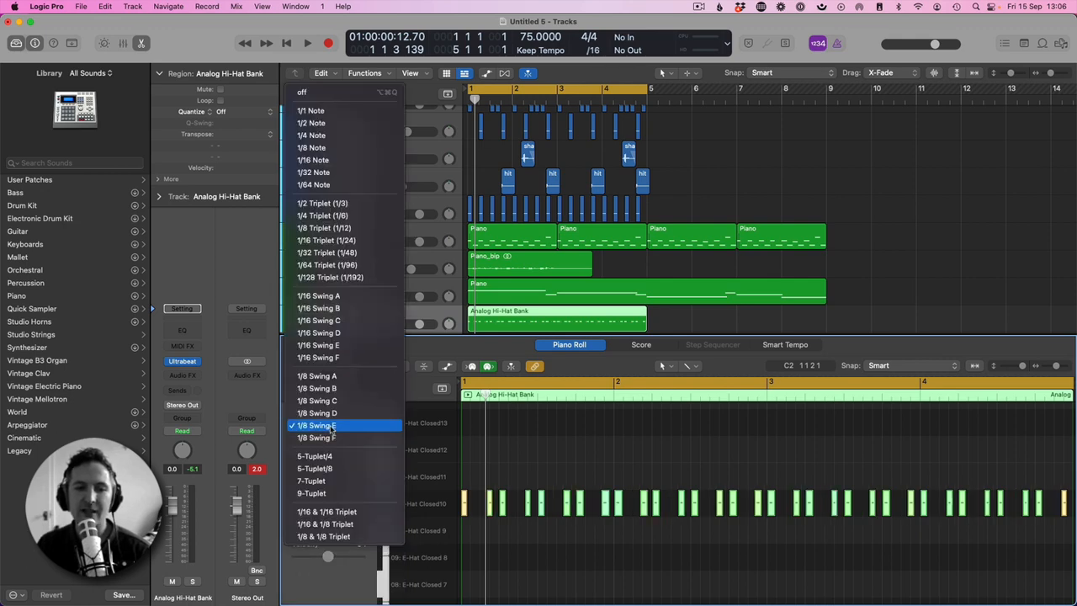
click(335, 379)
key(space)
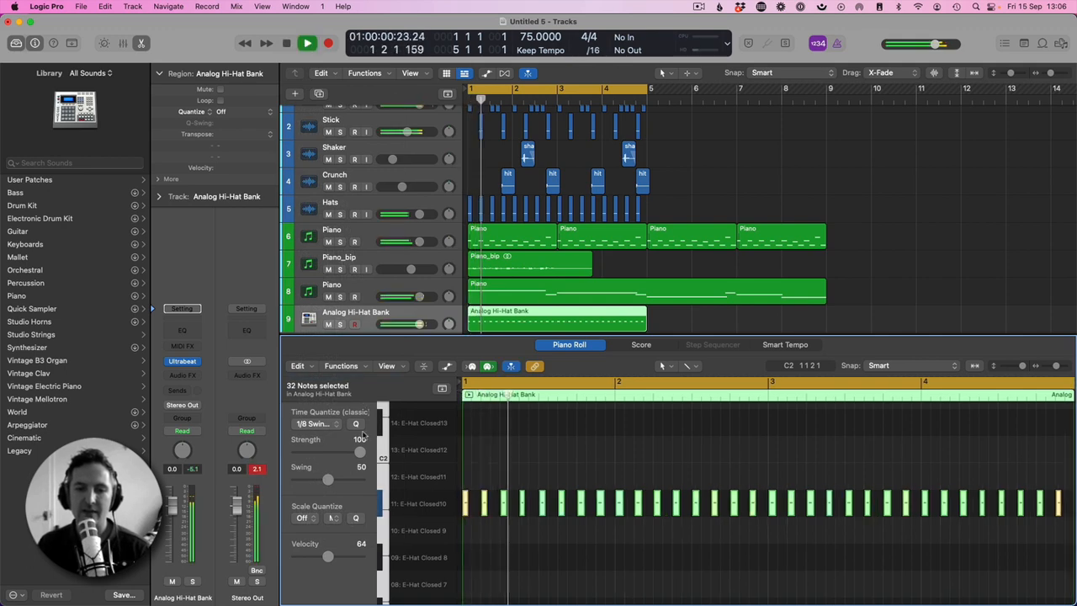
click(318, 423)
click(328, 439)
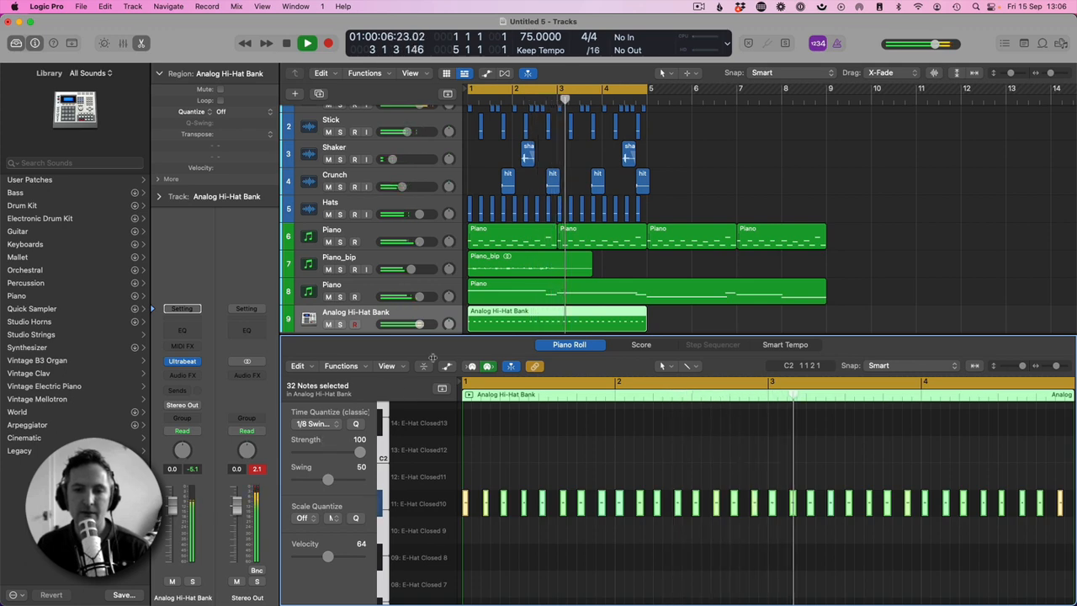
- Close the Piano Roll, lower the Analog Hi-Hat Bank track's volume to -2.9 dB and keep that track selected
key(e)
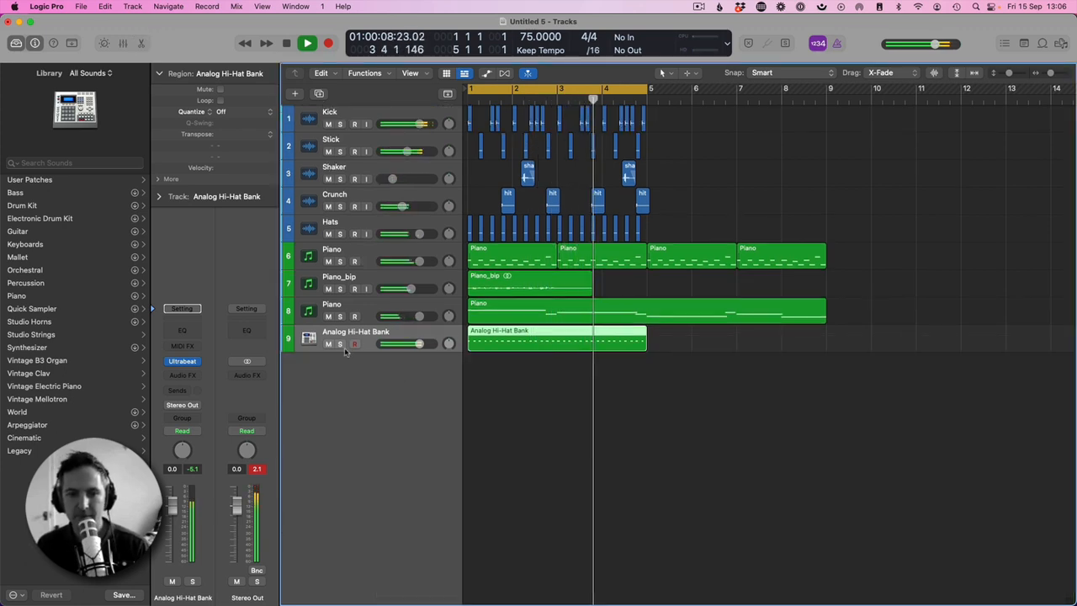
drag(419, 344, 412, 343)
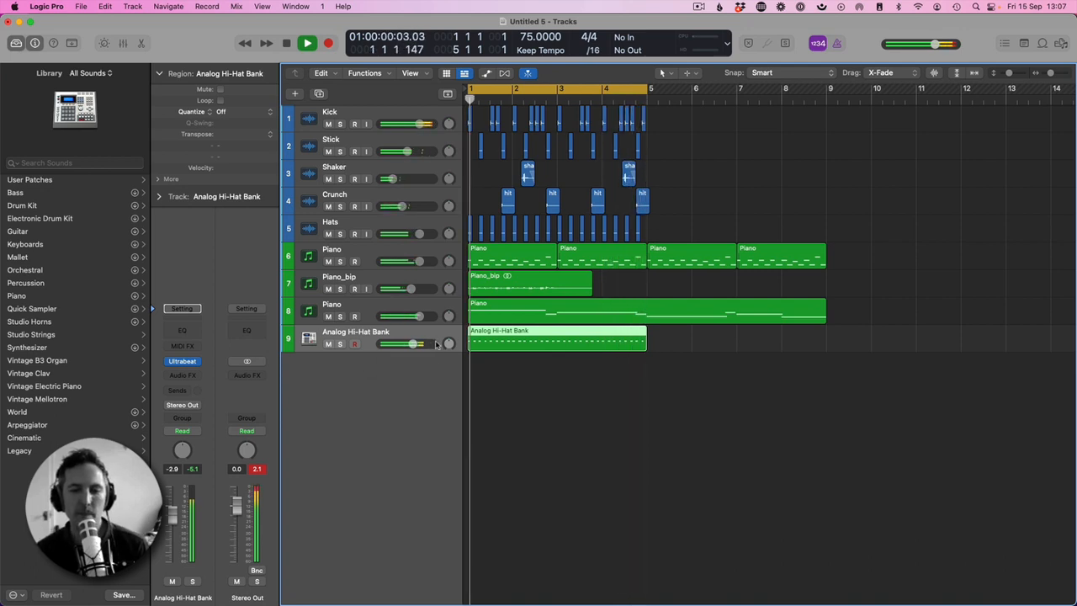
click(527, 362)
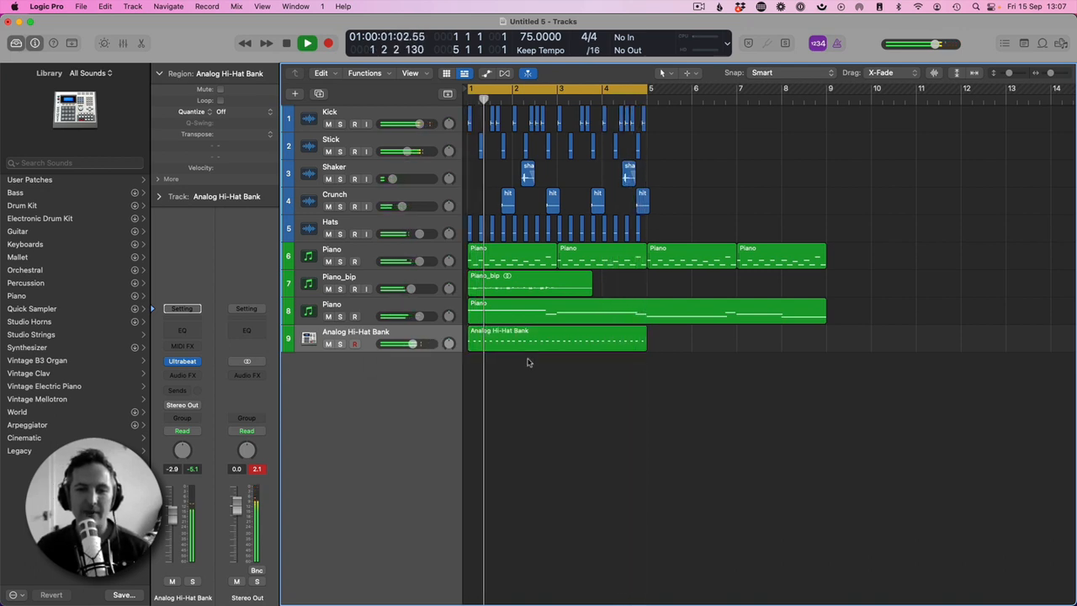
click(411, 336)
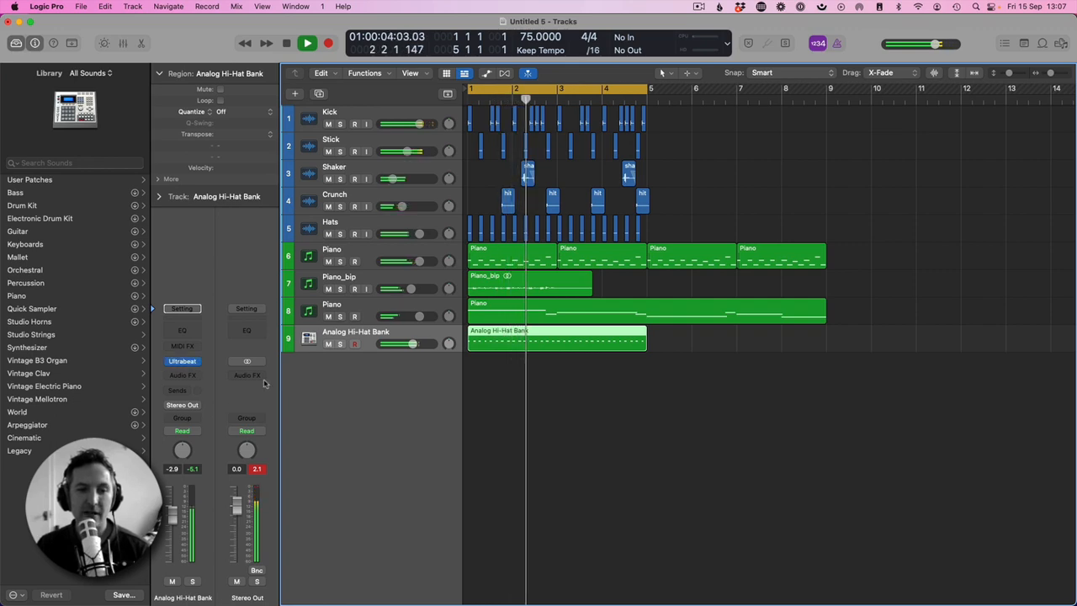
- Reopen the hi-hat region in the Piano Roll, try 1/8 Swing F during playback and quantize its notes to 1/8 Swing C
key(e)
click(329, 427)
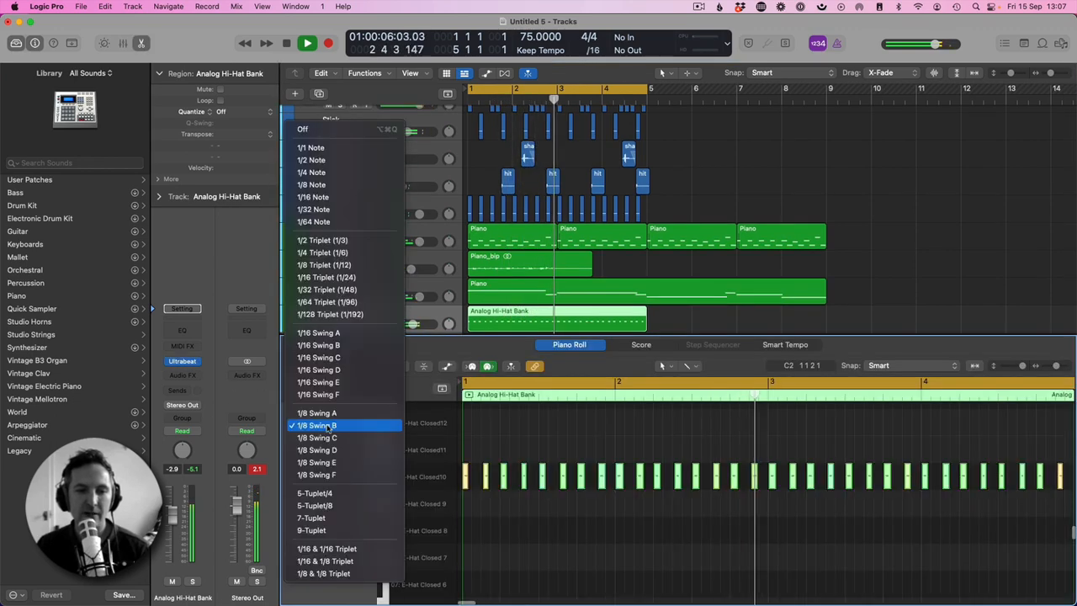
click(328, 427)
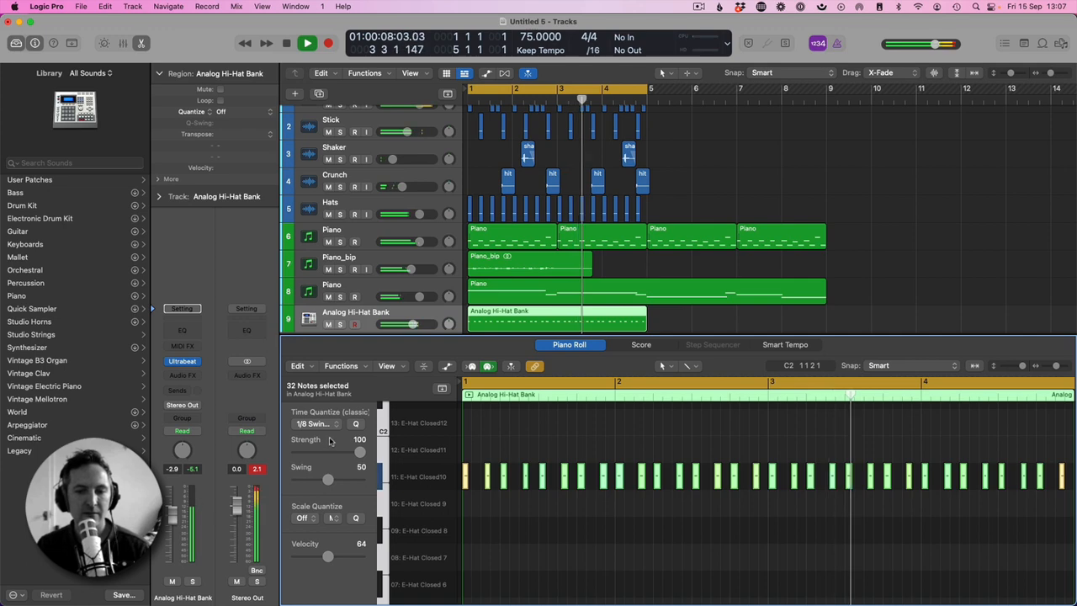
click(320, 424)
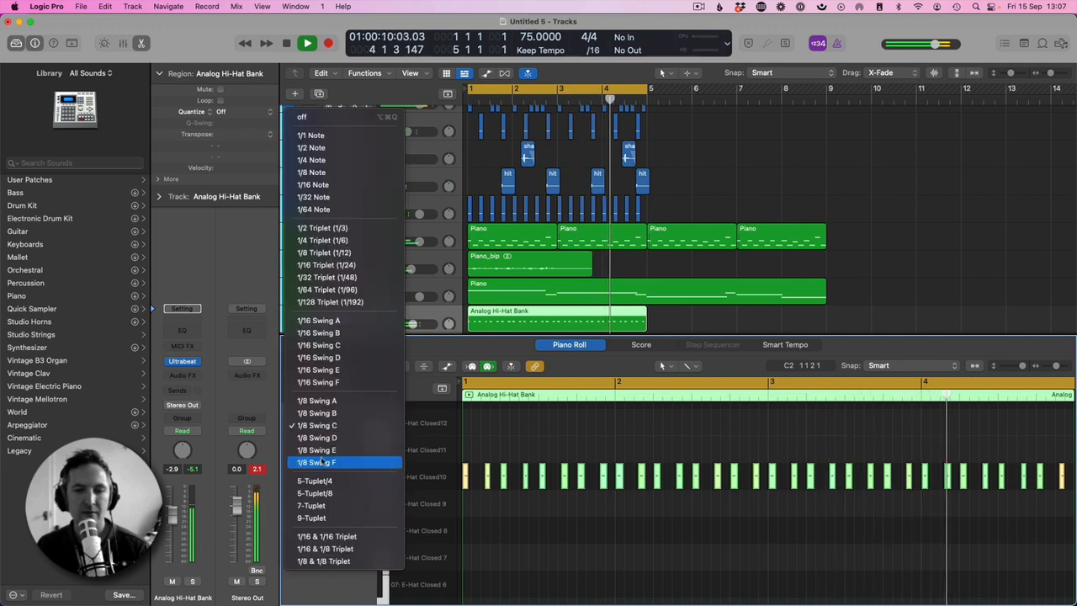
click(324, 462)
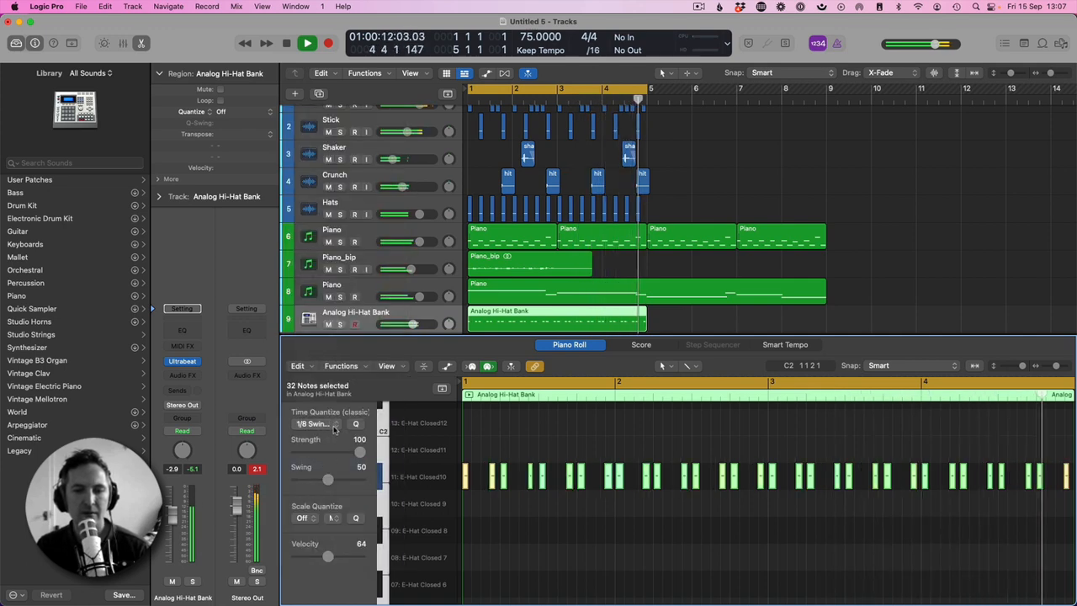
click(332, 426)
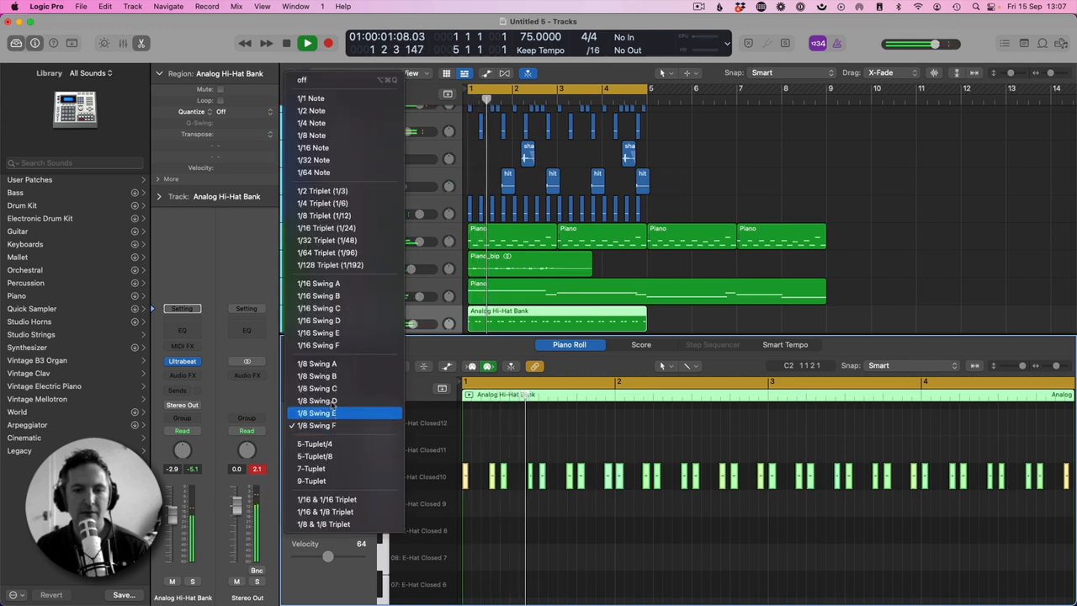
click(332, 390)
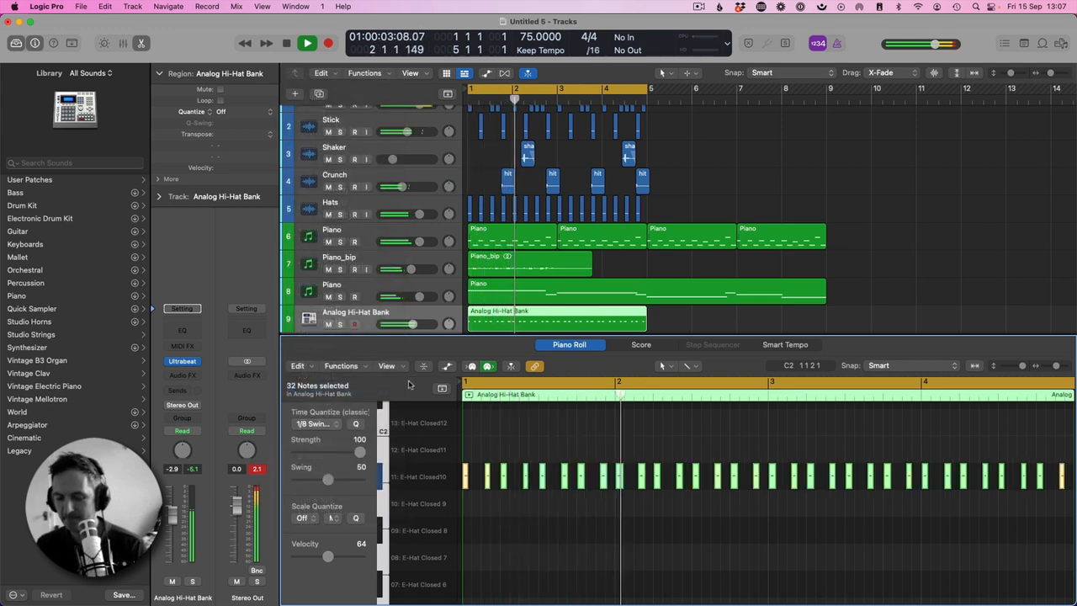
- Close the Piano Roll, lower the Analog Hi-Hat Bank track's volume to -5.3 dB and stop playback
key(e)
click(683, 397)
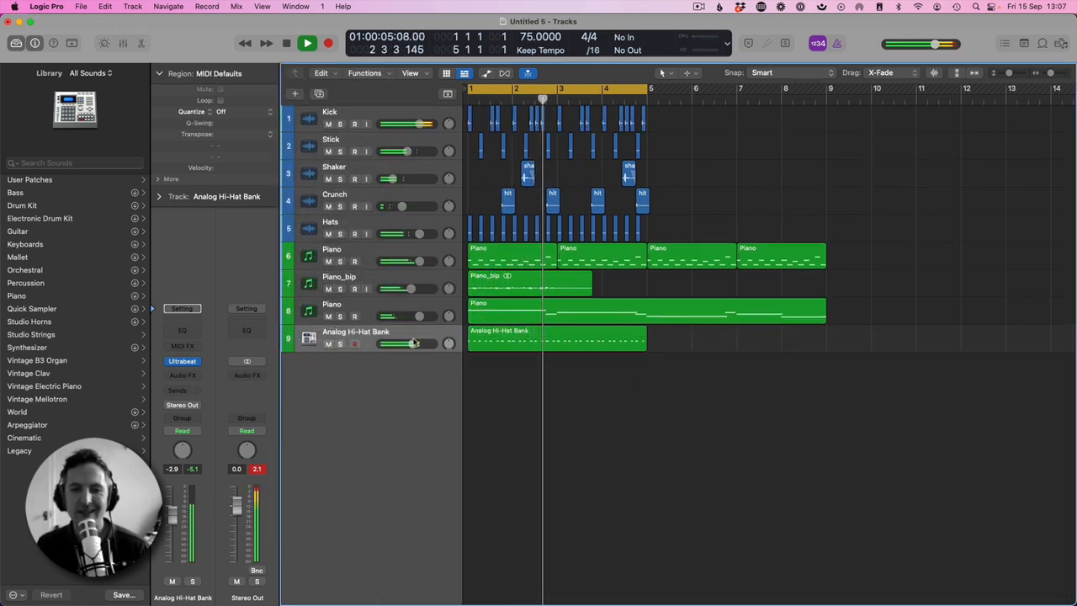
drag(417, 347, 408, 346)
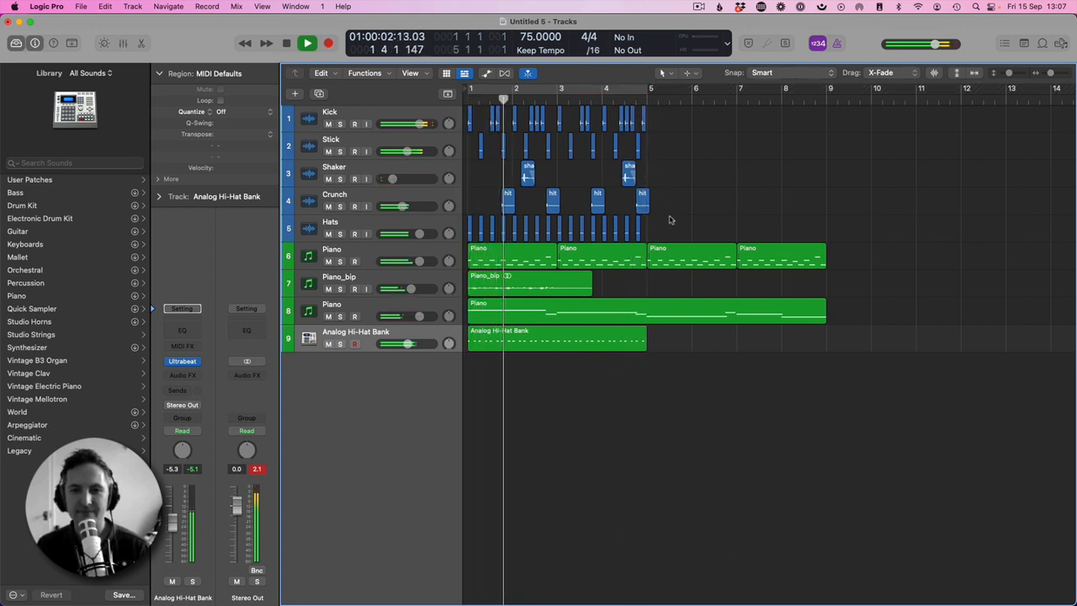
key(space)
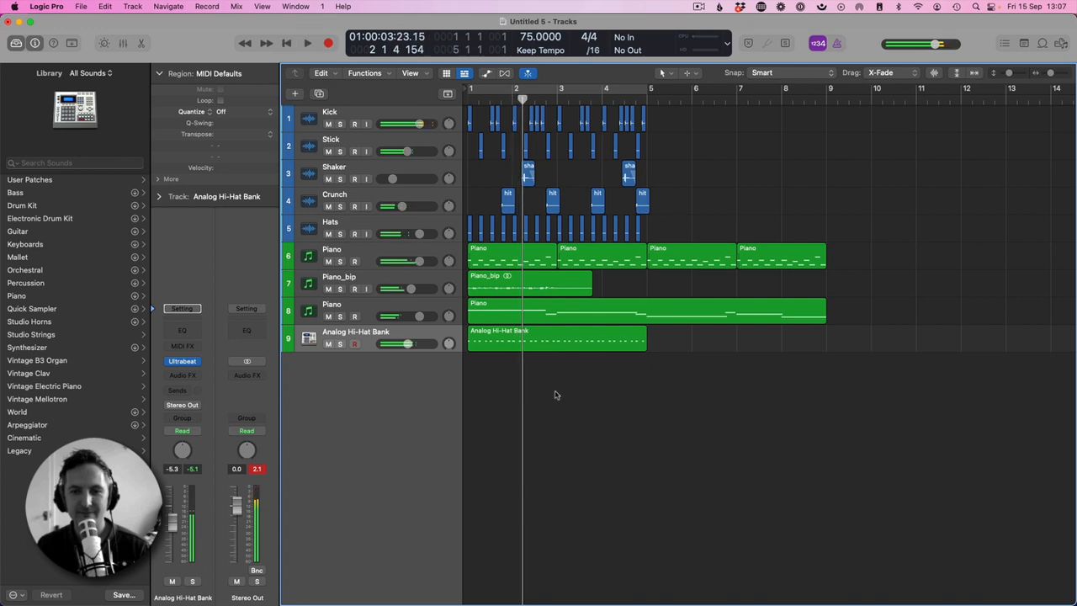
- Add a new audio track and browse for an import file in the Noise and soundscapes folder of Daemon Lo Fi drum kit 2
click(386, 224)
double_click(387, 397)
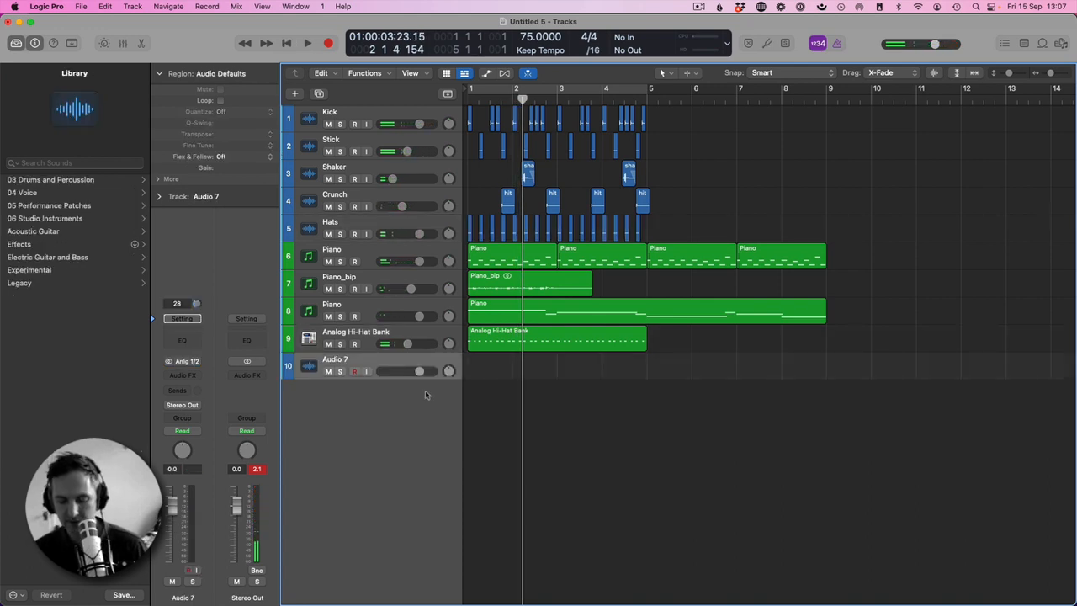
key(shift+super+i)
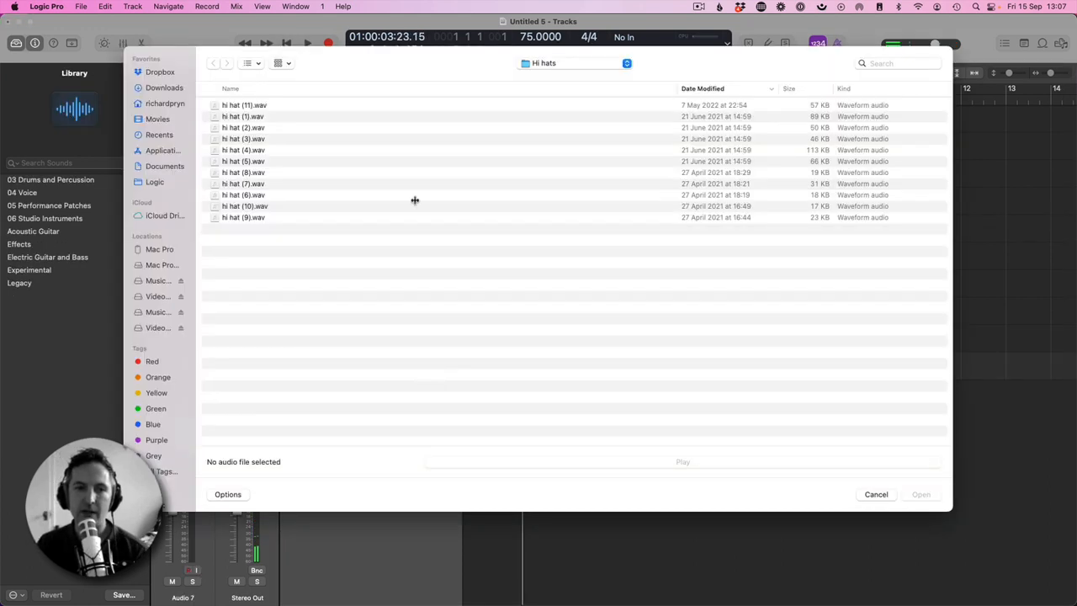
click(546, 64)
click(521, 77)
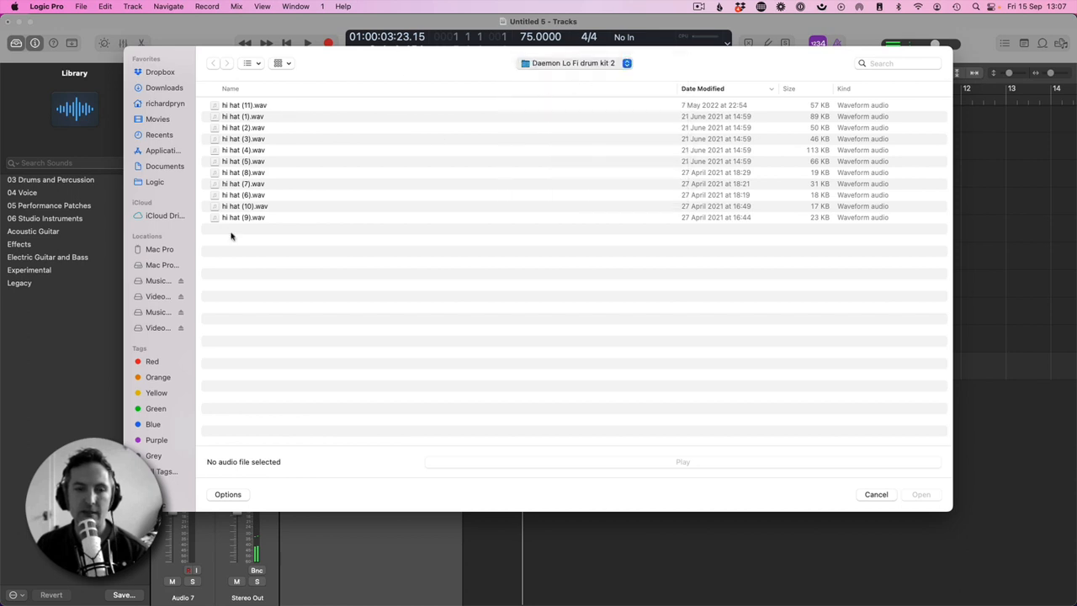
click(208, 160)
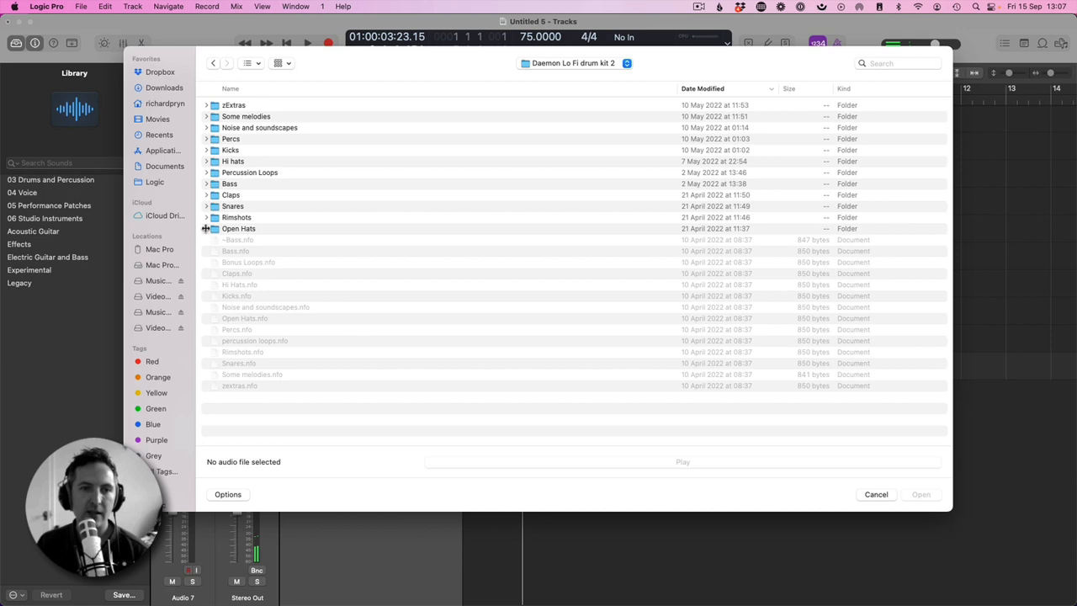
click(208, 127)
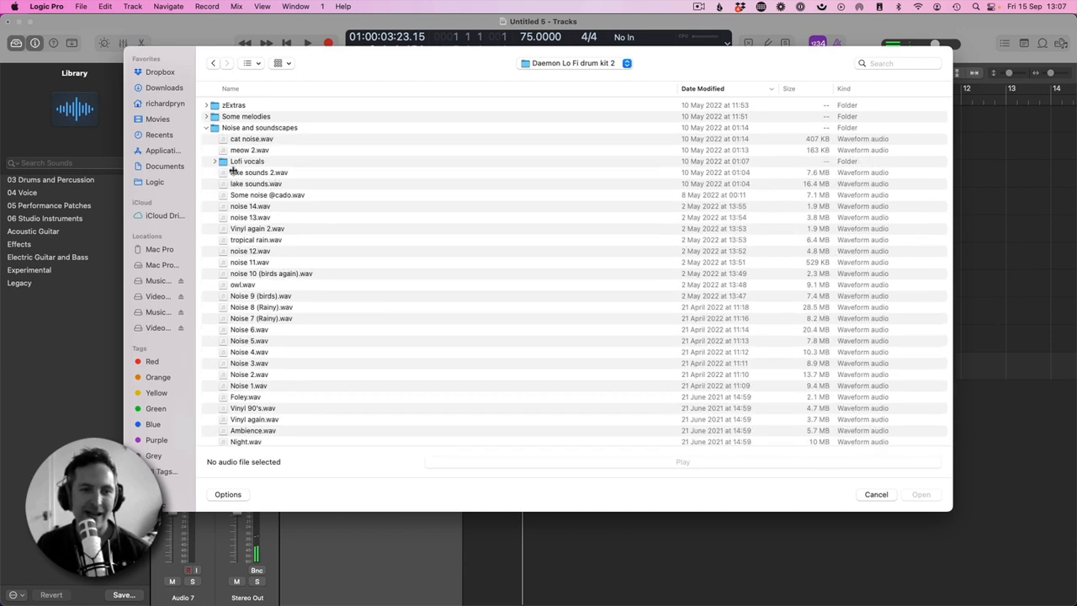
- Audition lake sounds.wav and Noise 1.wav, and import Noise 1.wav onto the new audio track starting at bar 1
click(260, 183)
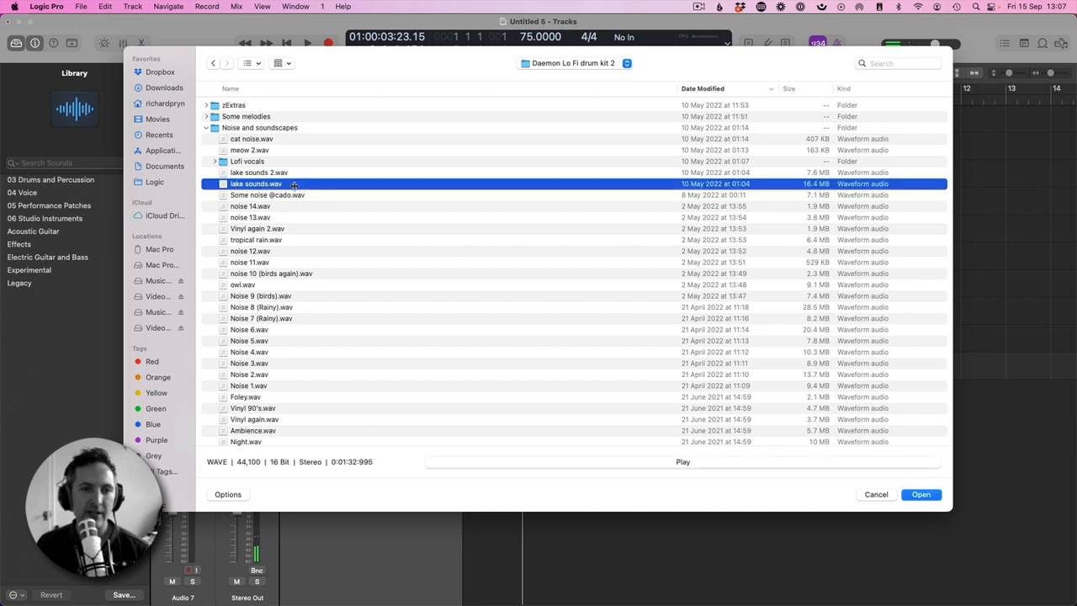
key(space)
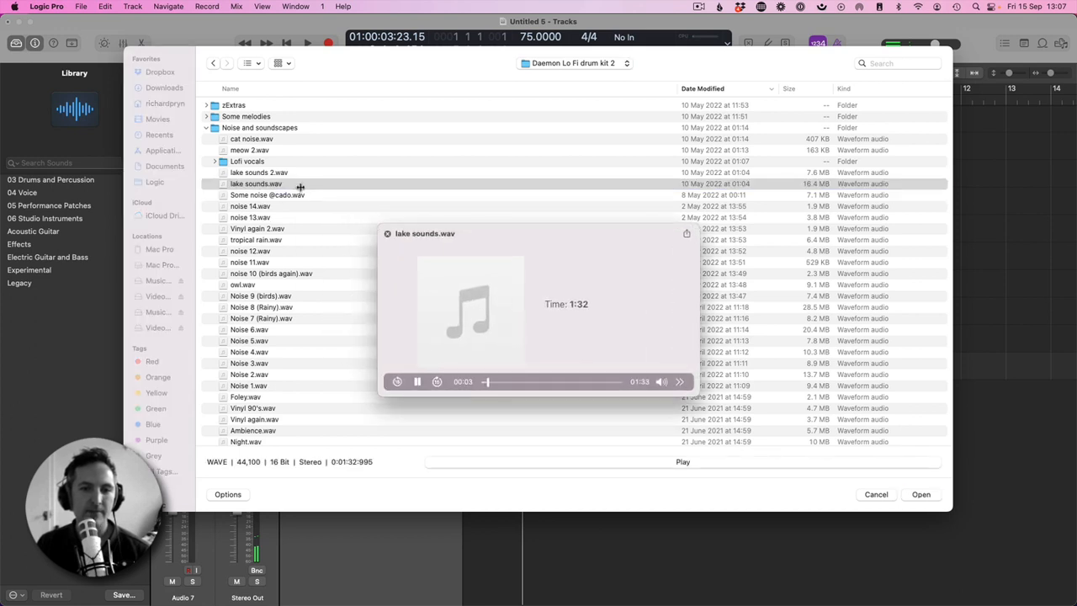
key(space)
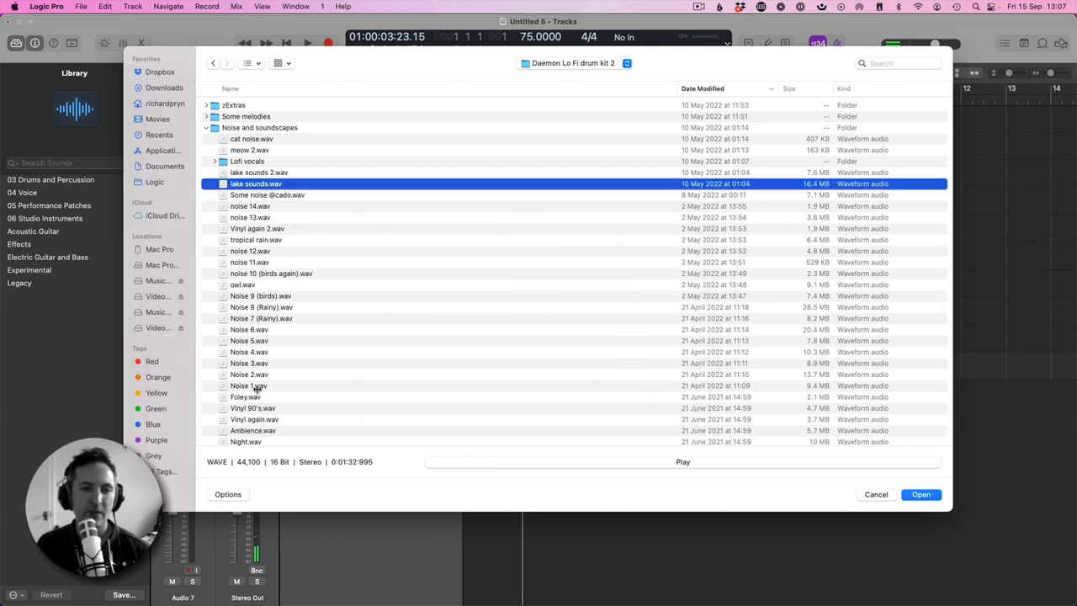
click(253, 385)
key(space)
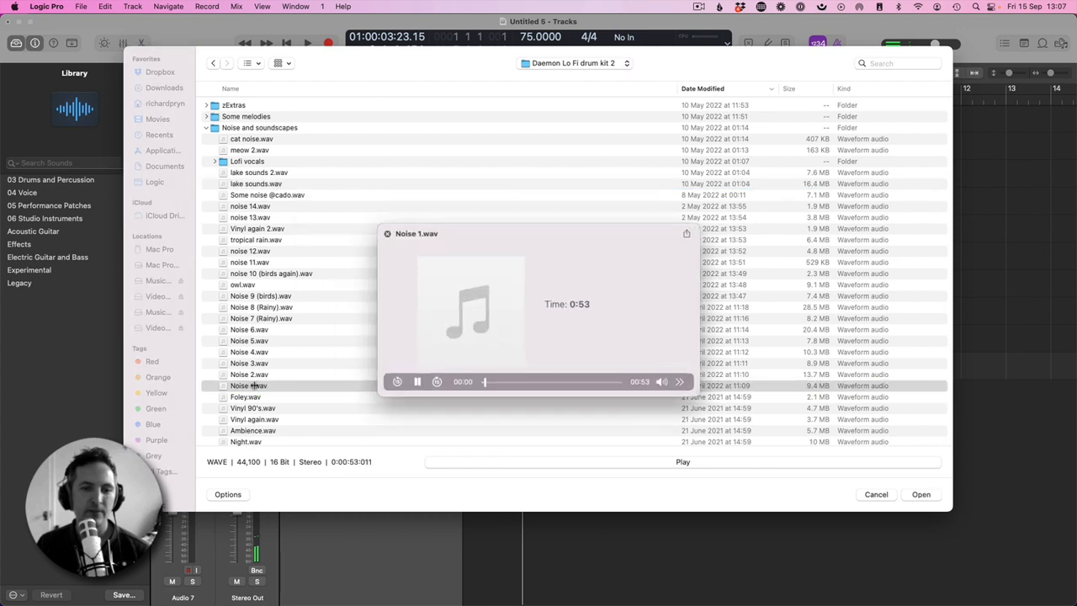
key(space)
key(Return)
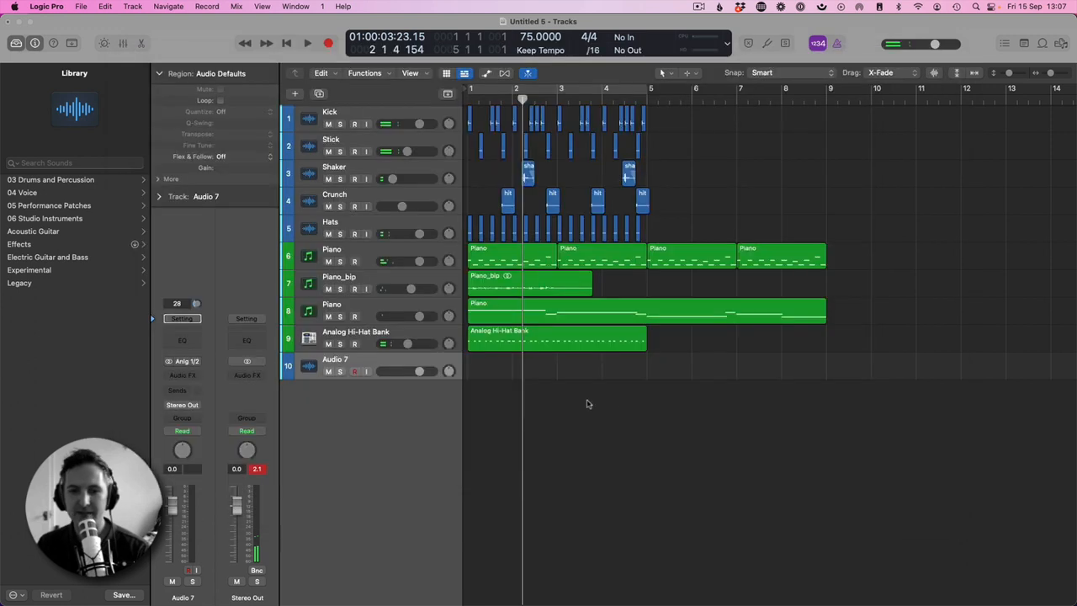
drag(582, 370, 534, 370)
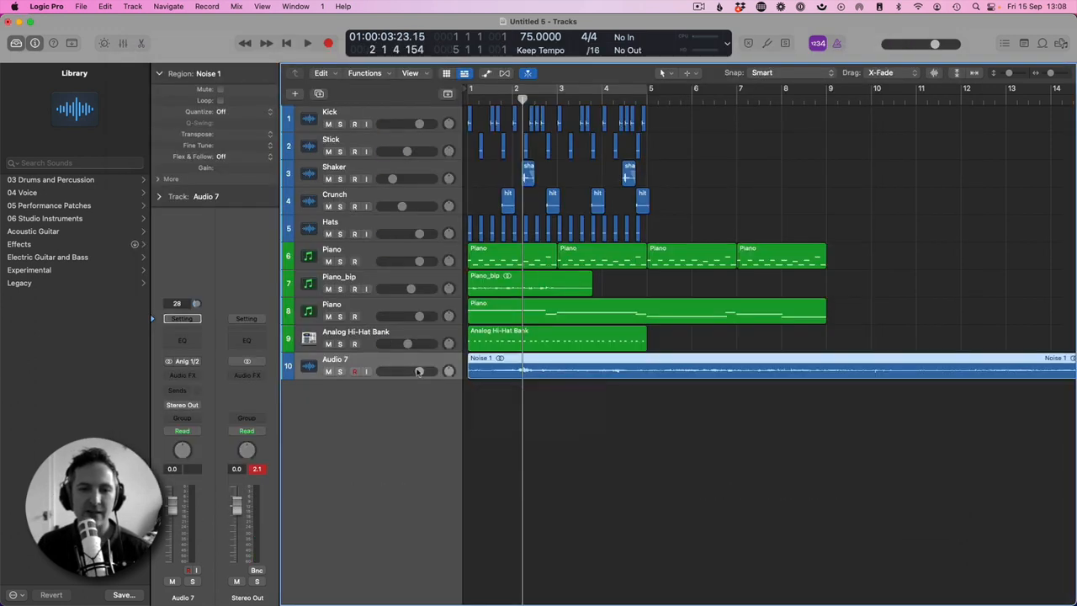
- Play from the start, set the noise track's volume to -27.5 dB and lower the Analog Hi-Hat Bank track slightly
key(Return)
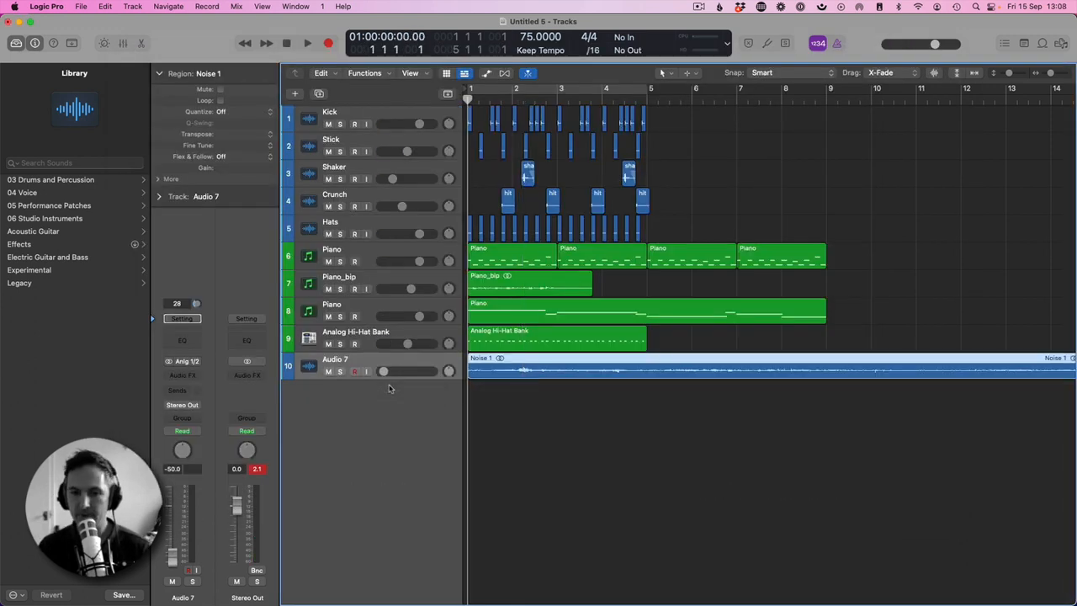
key(space)
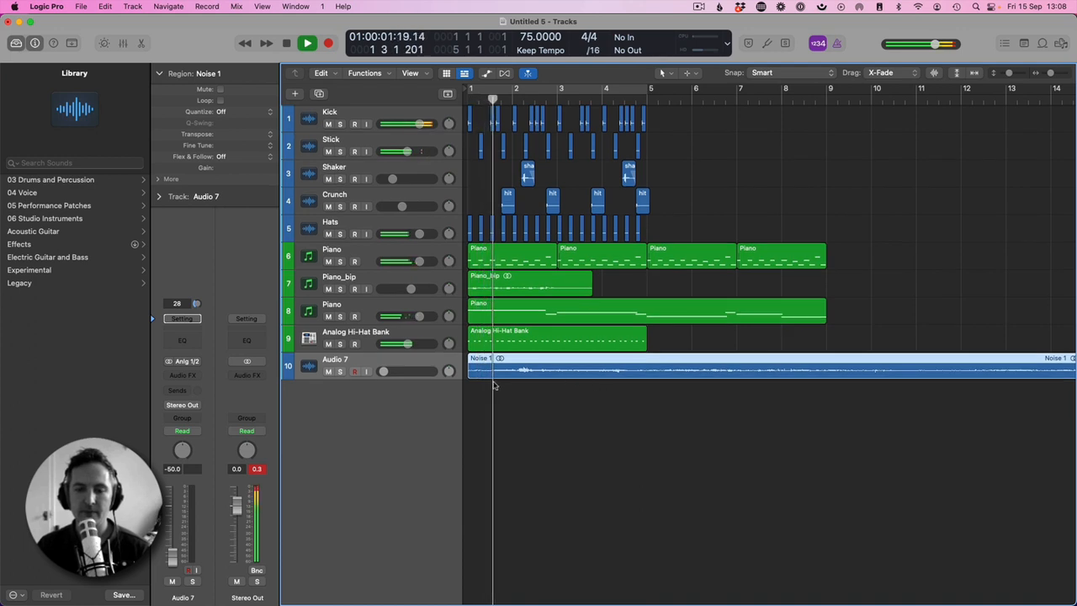
drag(384, 372, 387, 371)
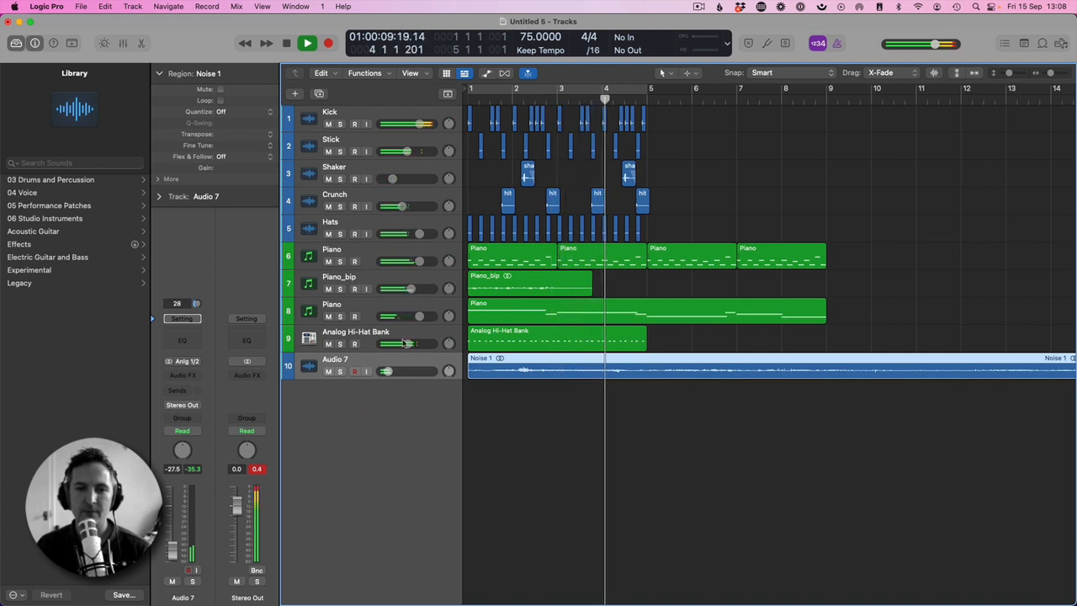
drag(408, 344, 401, 344)
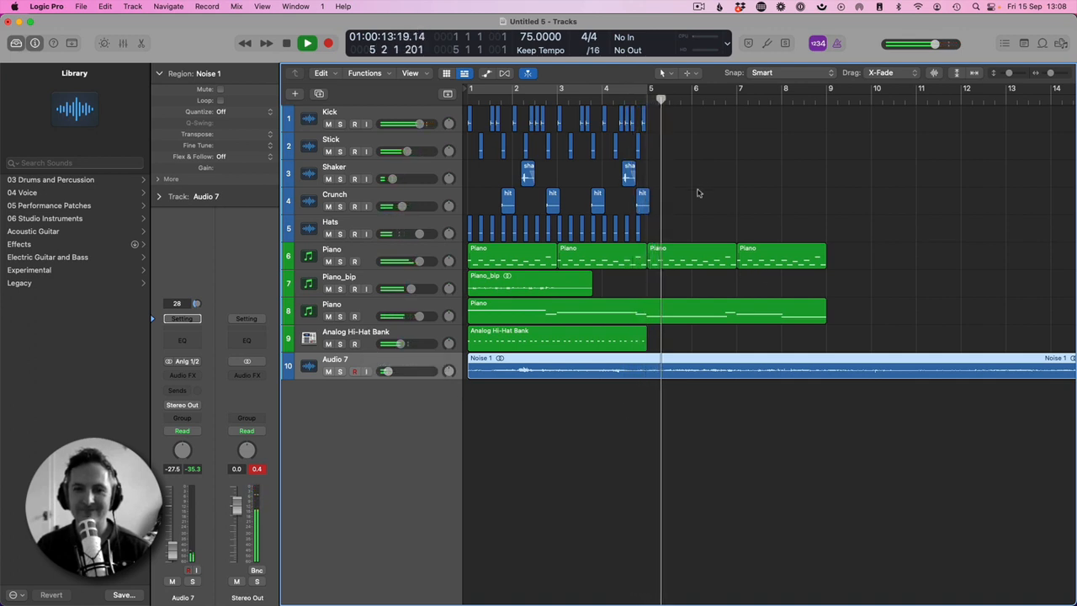
- Copy the four bars of drum regions, the Piano_bip region and the Analog Hi-Hat Bank region to bar 5, and play from the start
drag(661, 235, 658, 130)
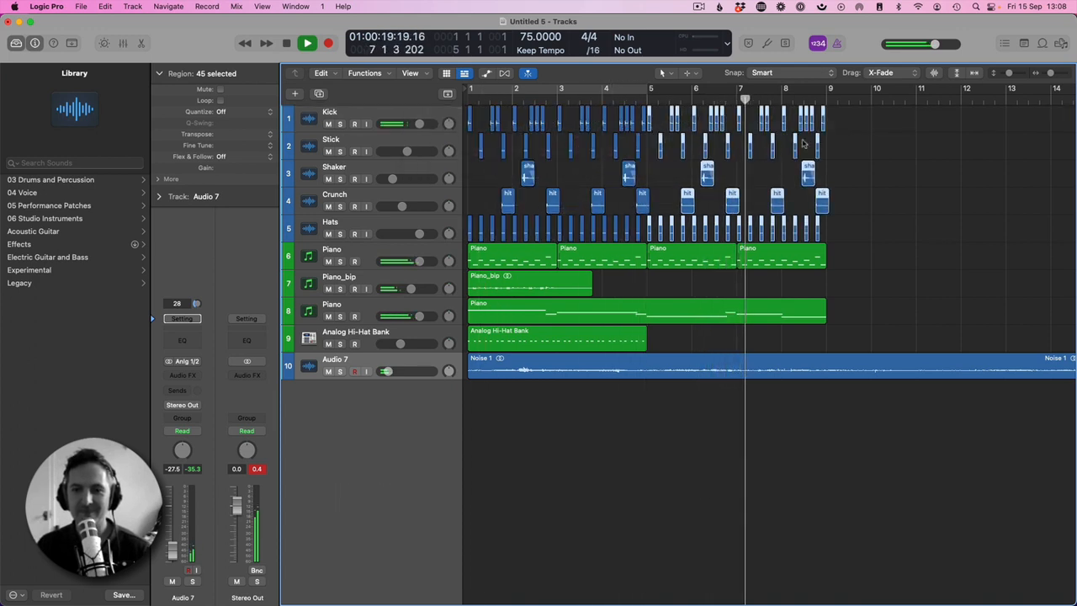
click(508, 282)
drag(508, 283, 686, 285)
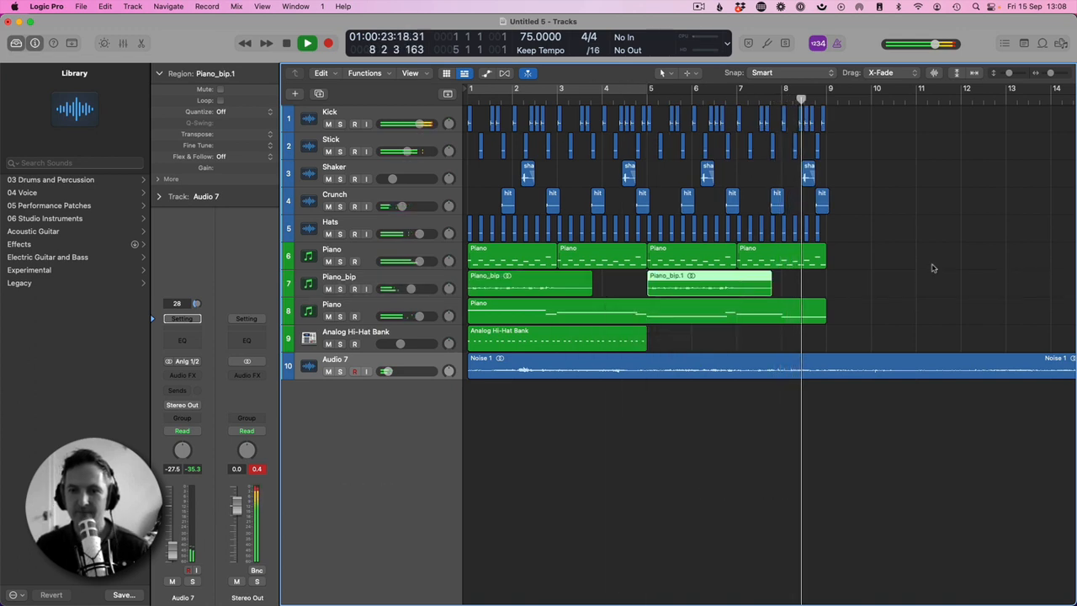
click(565, 346)
drag(565, 347, 743, 345)
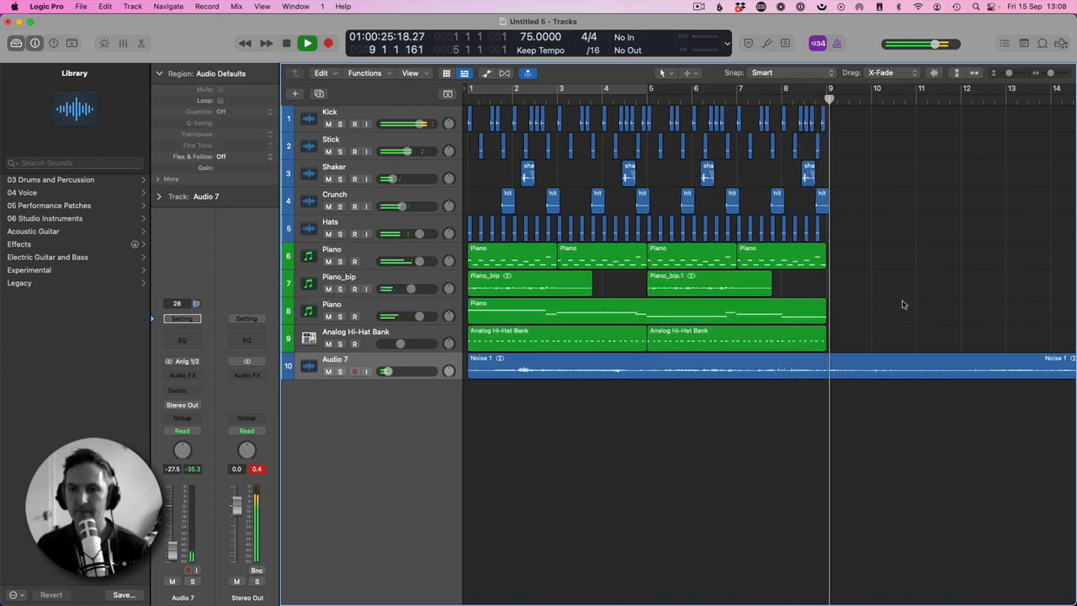
key(Return)
key(space)
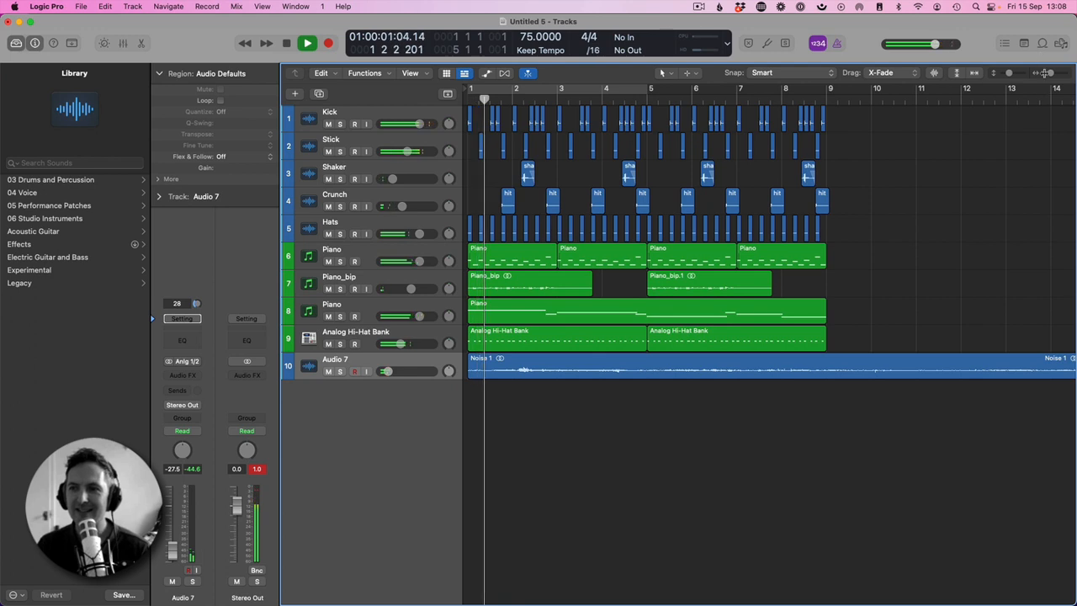
- Add a software instrument track below the noise track, replace its Kontakt instrument with ES M and close the plug-in window
drag(1050, 74, 1045, 76)
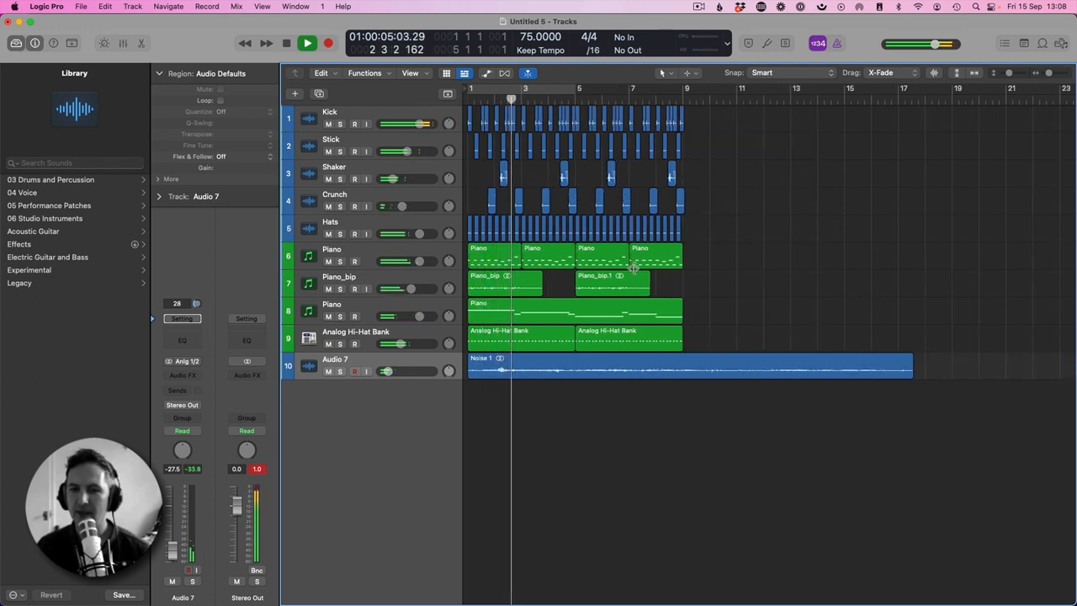
click(379, 312)
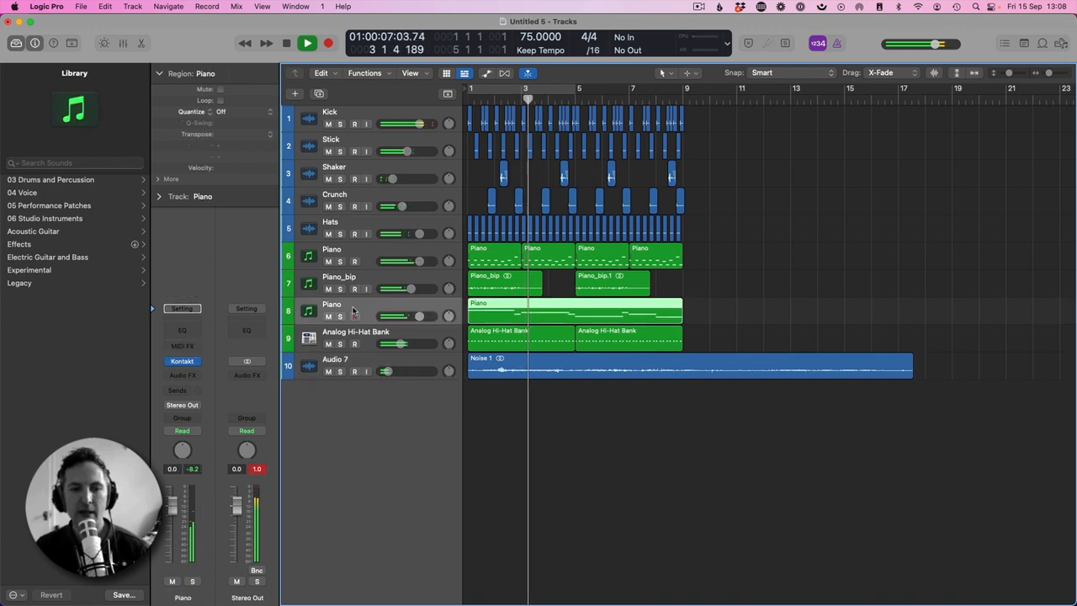
double_click(380, 403)
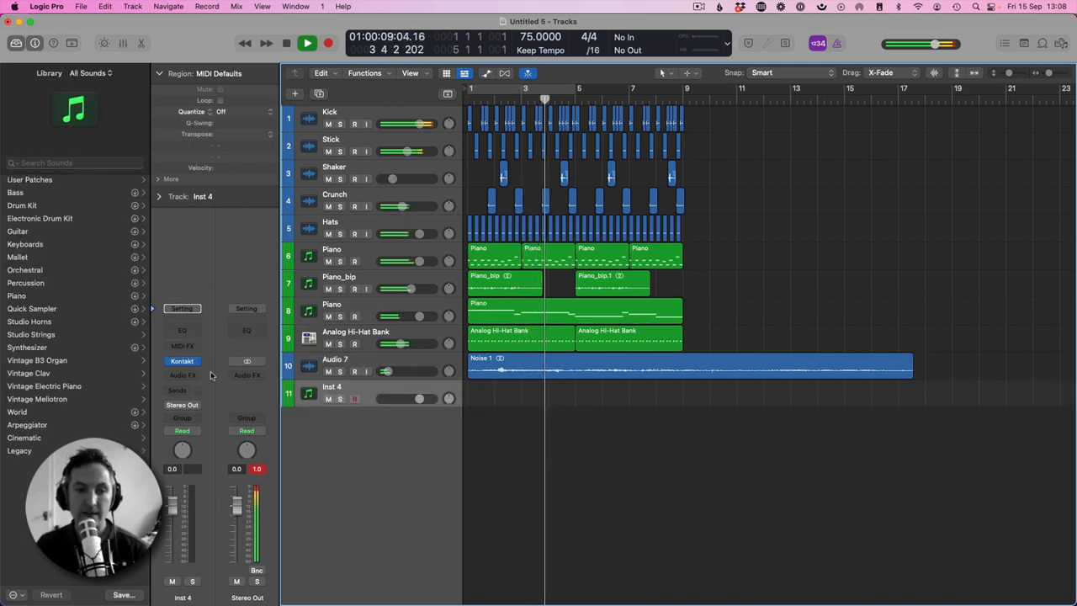
click(183, 362)
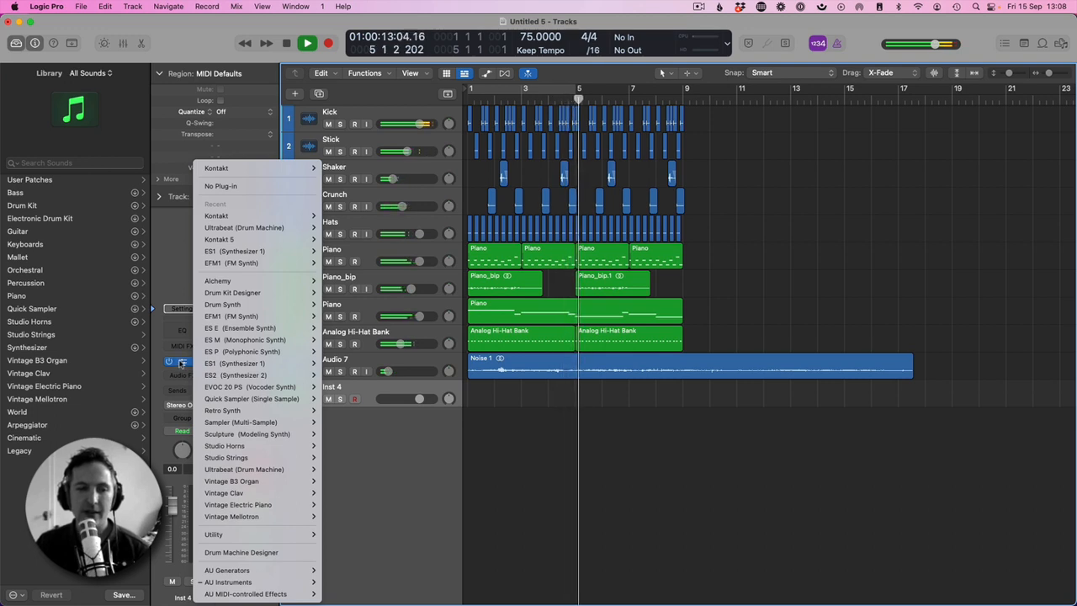
mouse_move(242, 361)
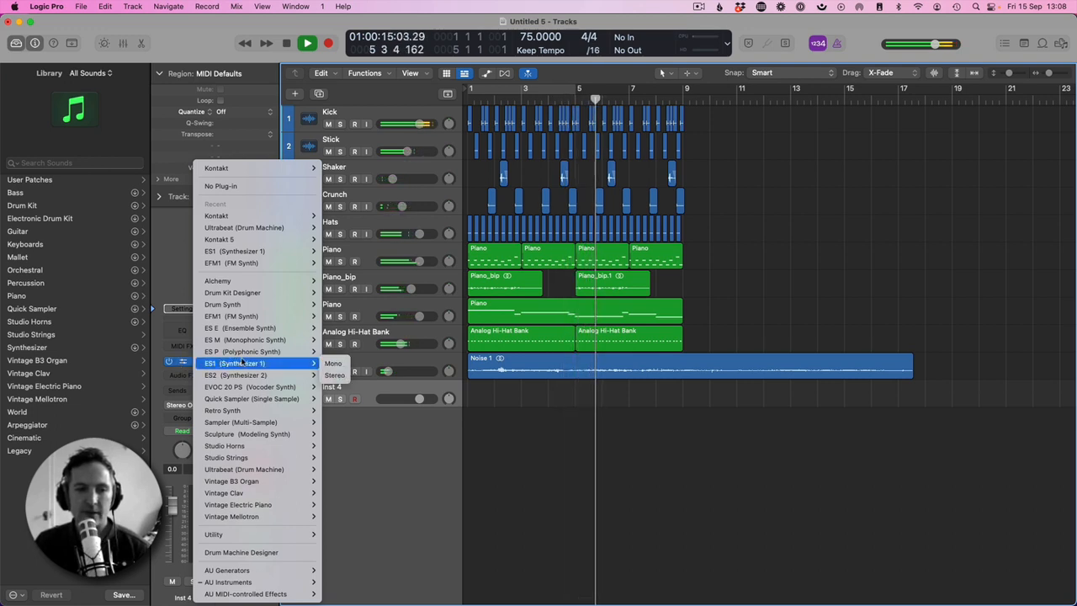
click(333, 340)
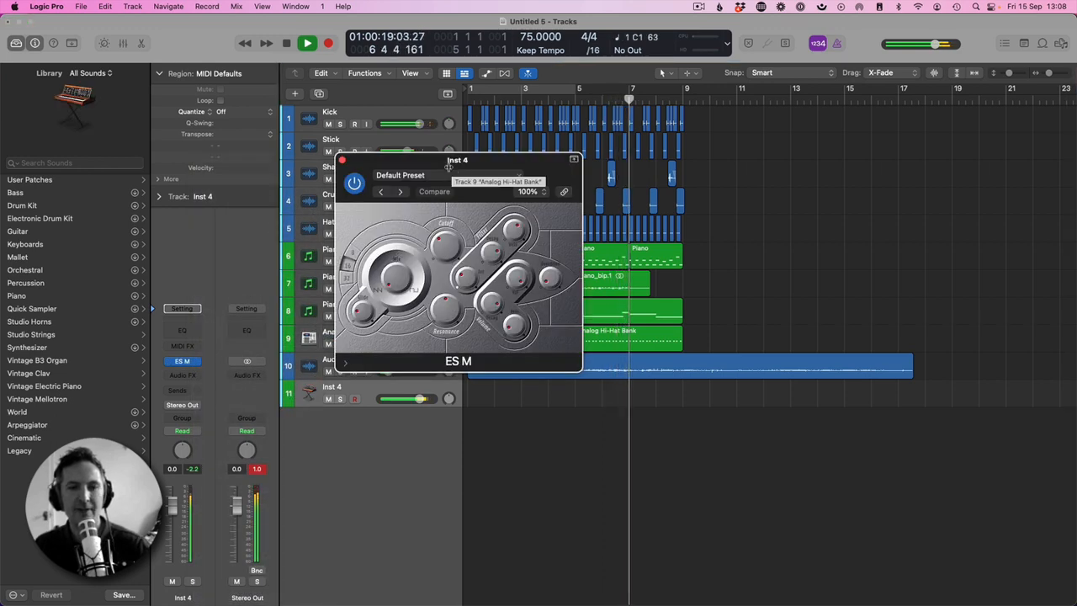
click(440, 176)
click(344, 161)
click(343, 160)
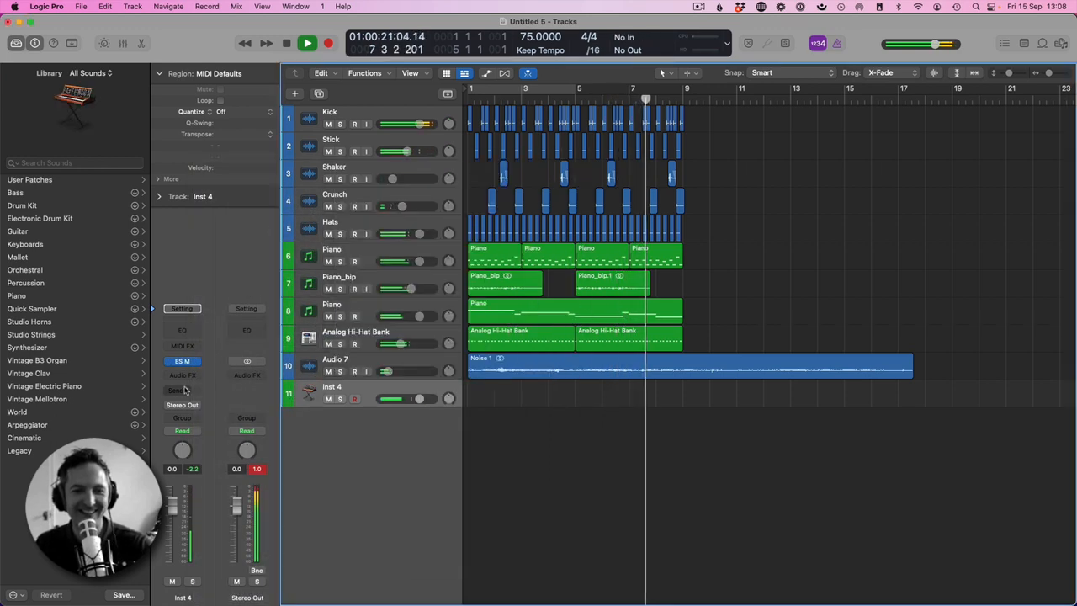
- Replace the Inst 4 track's ES M instrument with a stereo ES2, and set the cycle range to bars 1 to 9
click(198, 362)
mouse_move(251, 376)
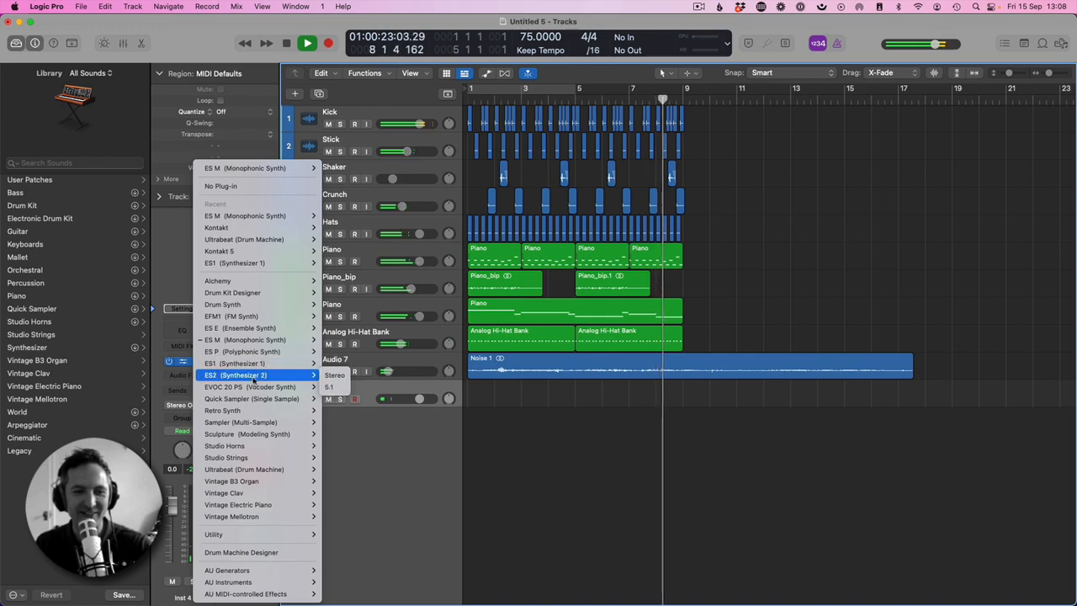
click(337, 377)
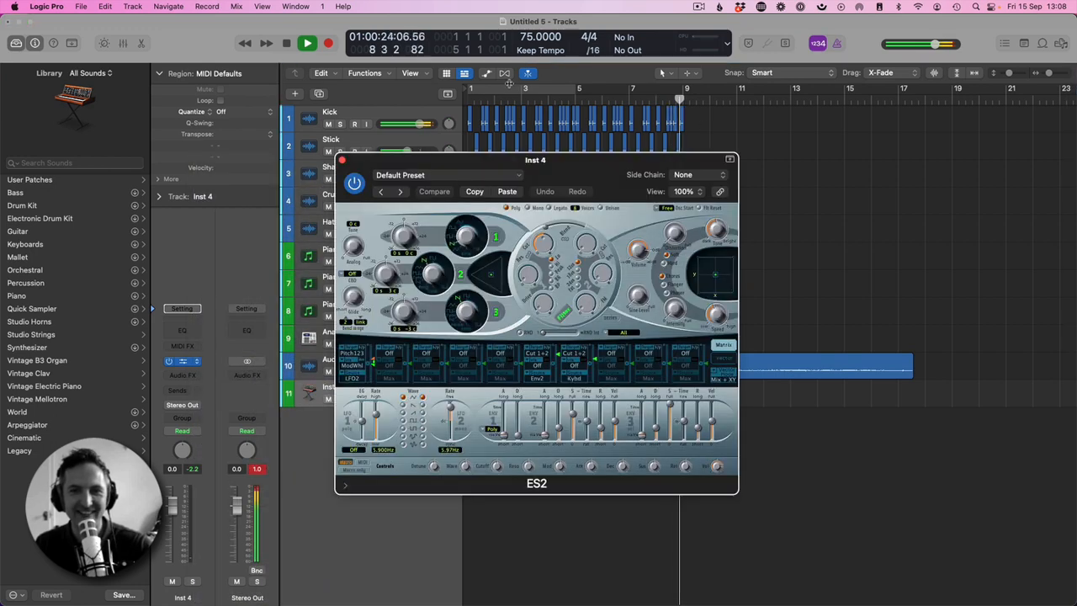
click(567, 90)
drag(577, 90, 681, 95)
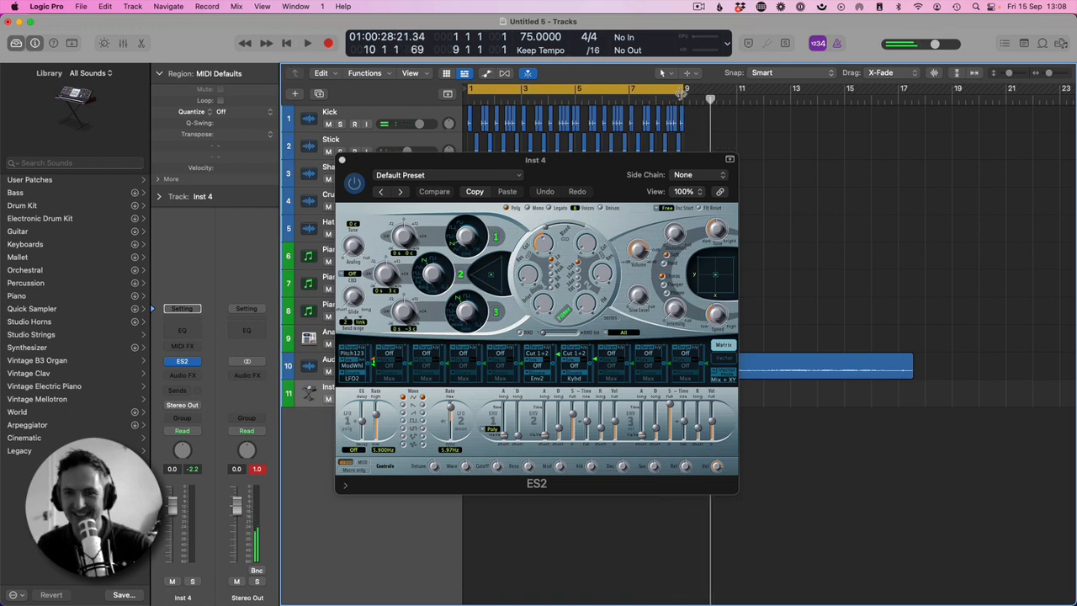
- Try the ES2 synth bass presets Real Fat and Retro Fuzz Bass, and close the plug-in window
click(400, 179)
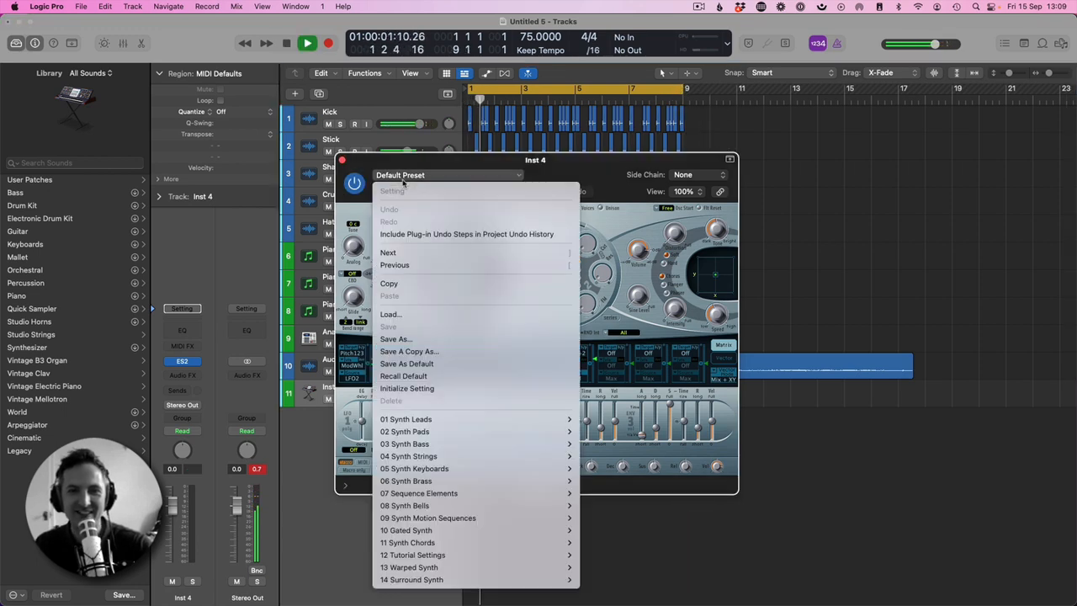
mouse_move(445, 444)
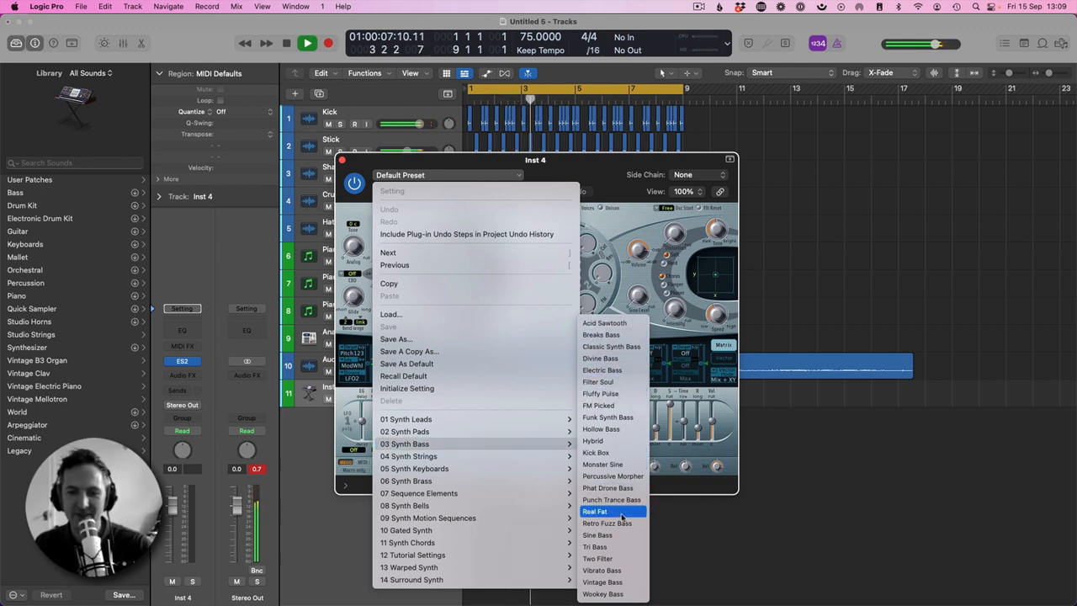
click(621, 513)
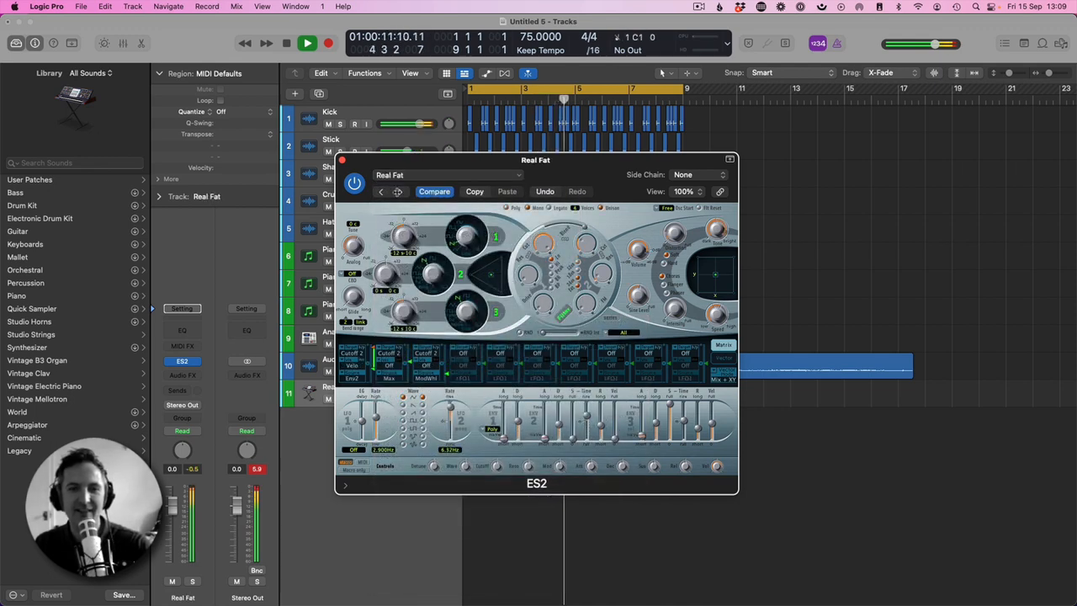
click(400, 192)
click(420, 176)
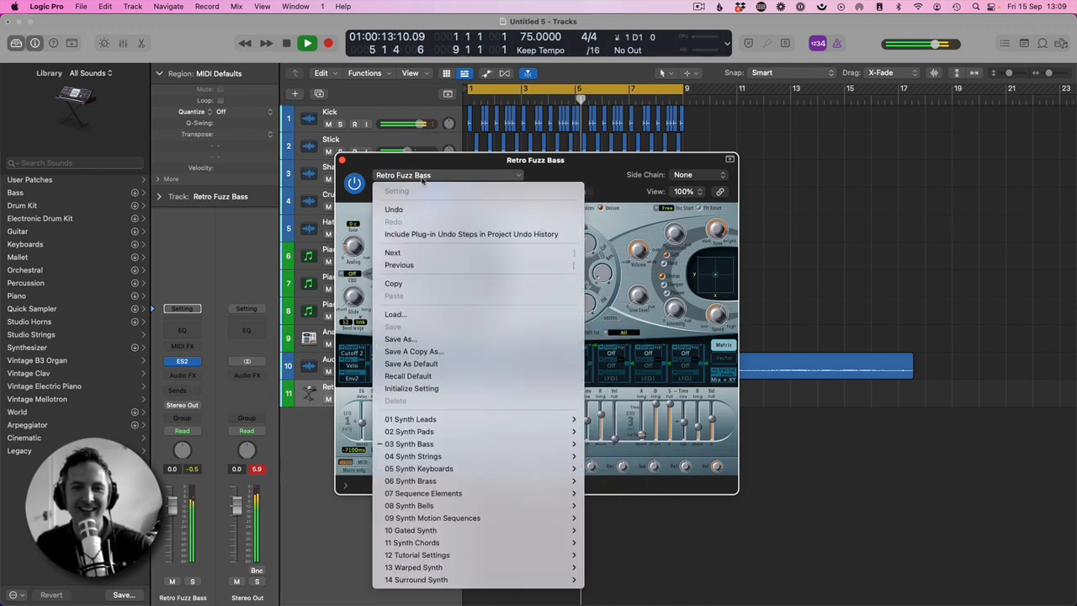
click(342, 164)
click(342, 159)
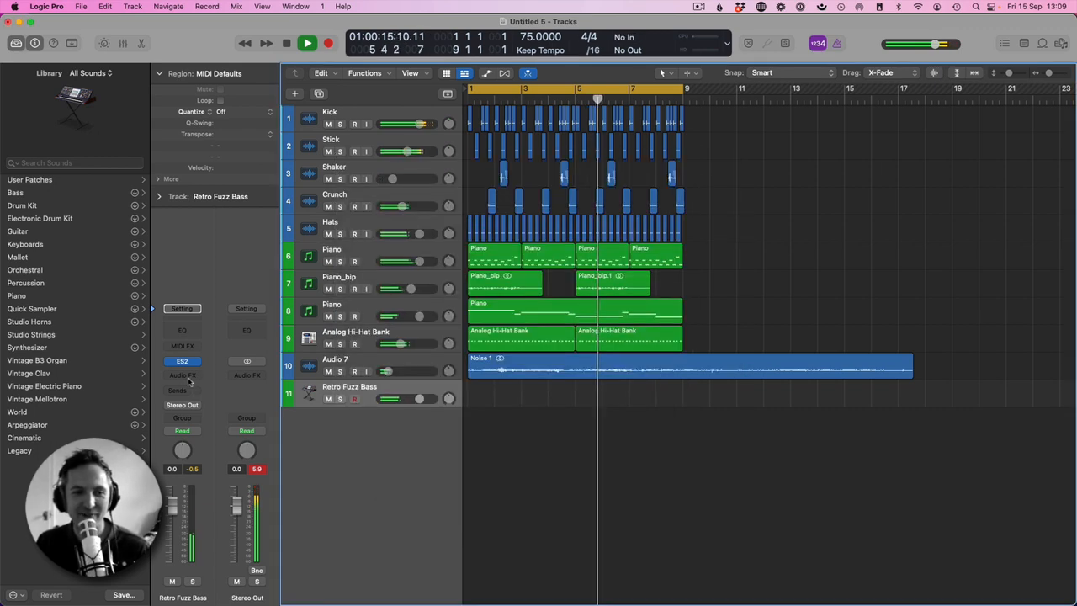
- Replace ES2 with a stereo Retro Synth and load its Major Third Crunch synth bass preset
click(193, 362)
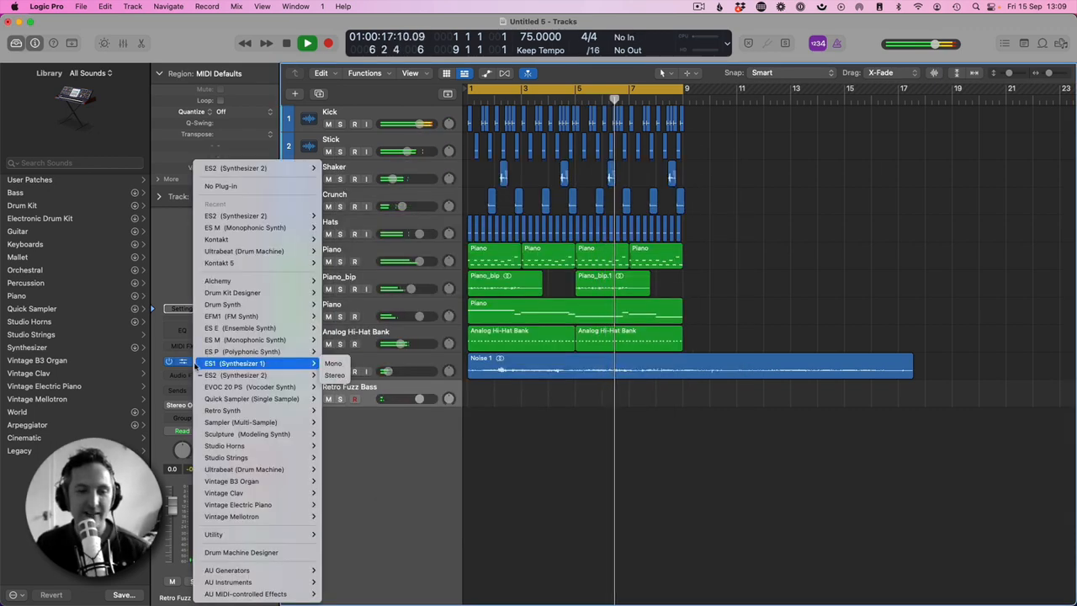
mouse_move(252, 409)
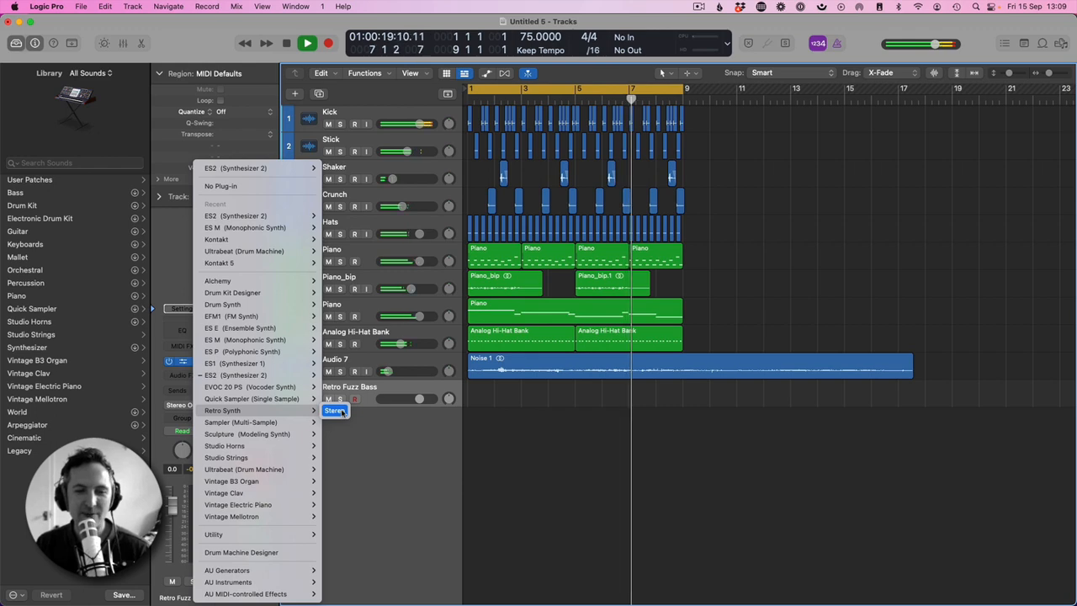
click(336, 411)
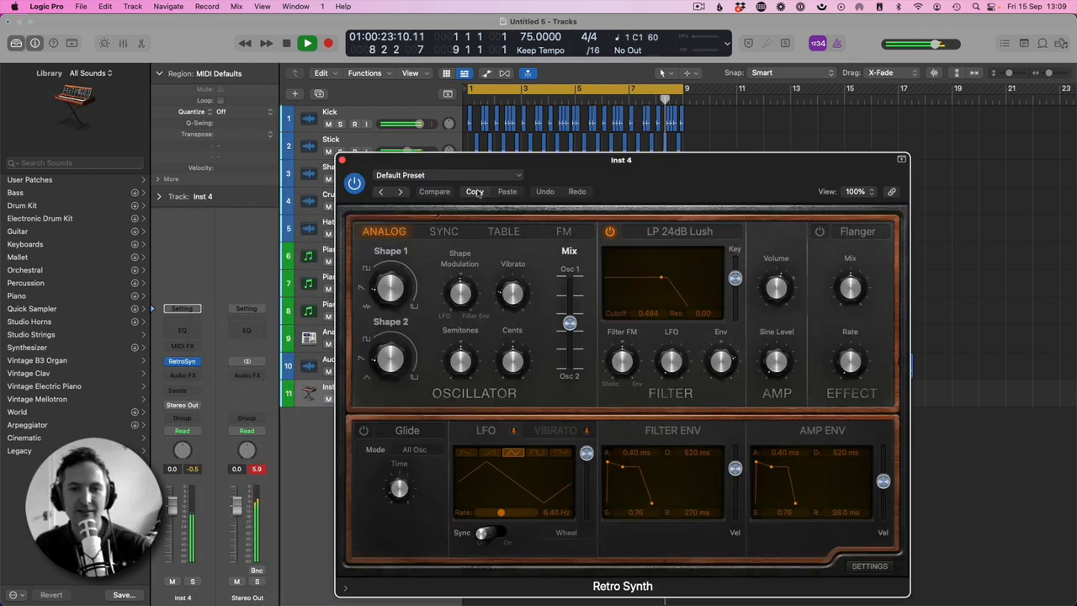
click(430, 176)
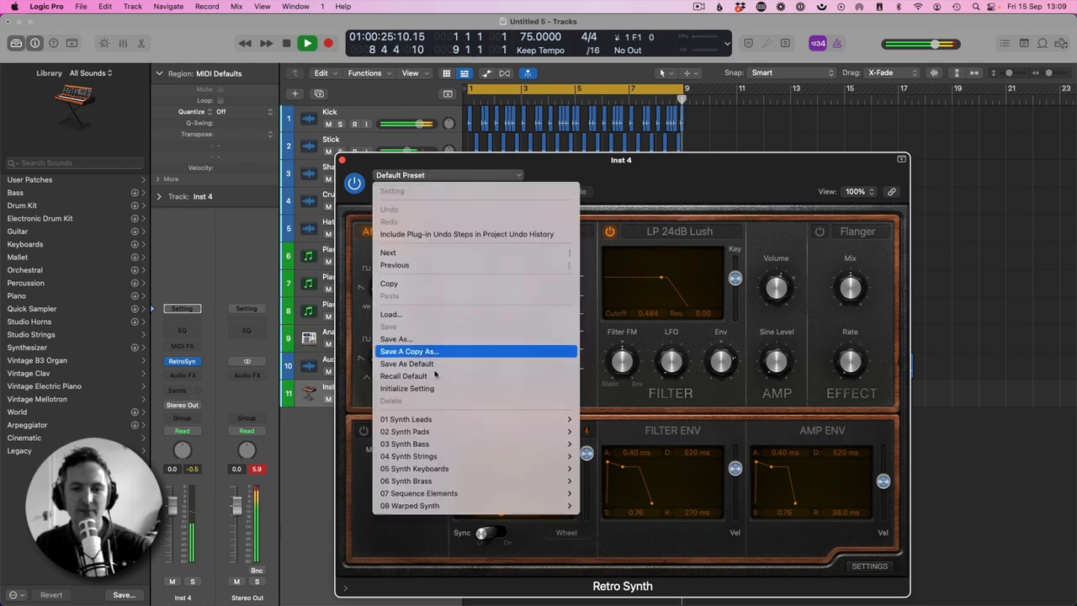
mouse_move(451, 447)
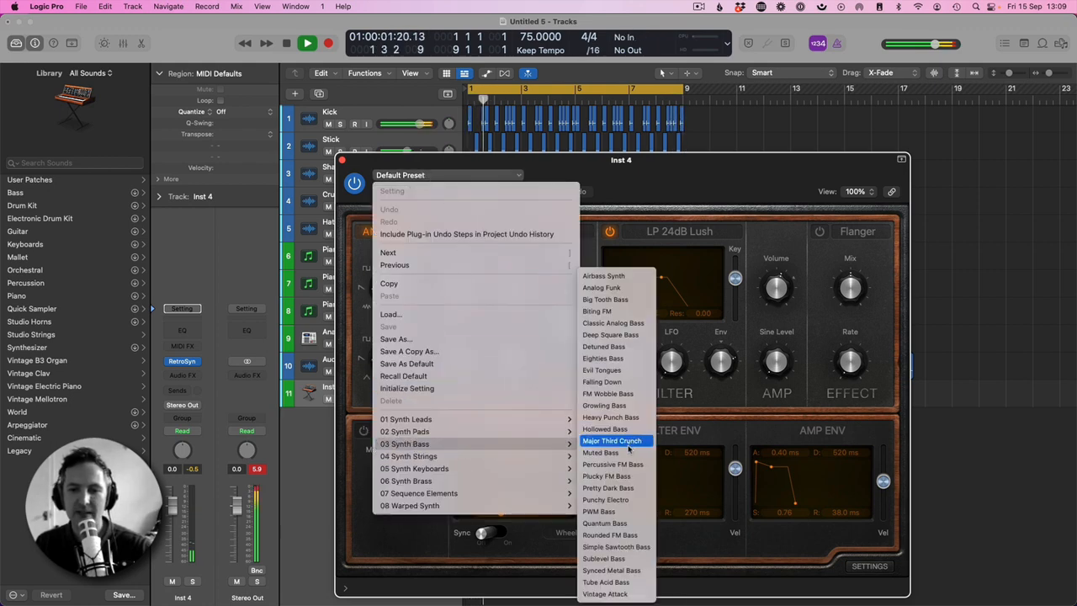
click(623, 430)
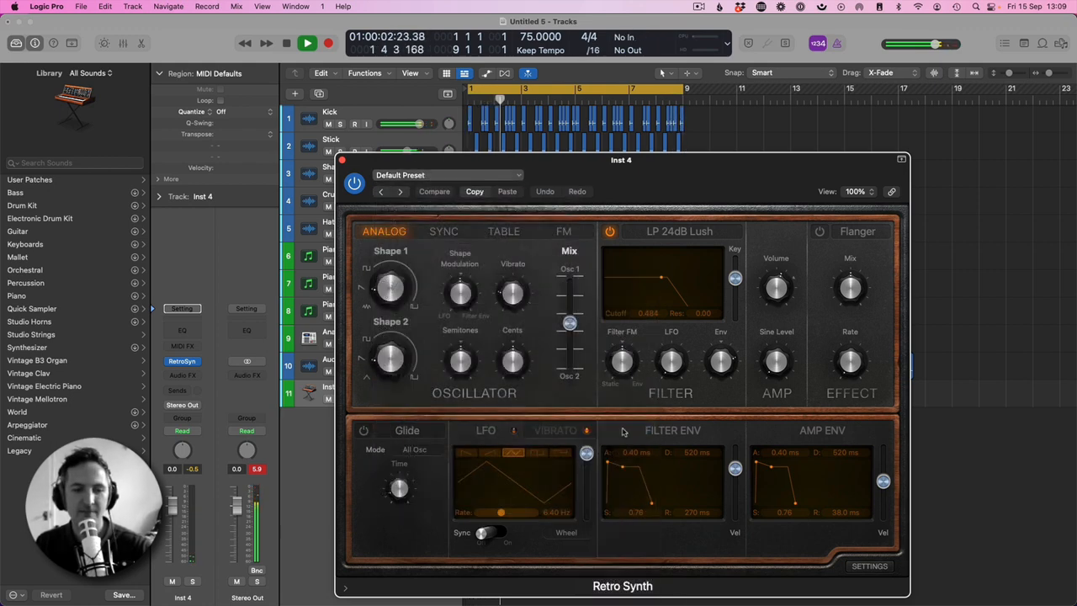
click(401, 192)
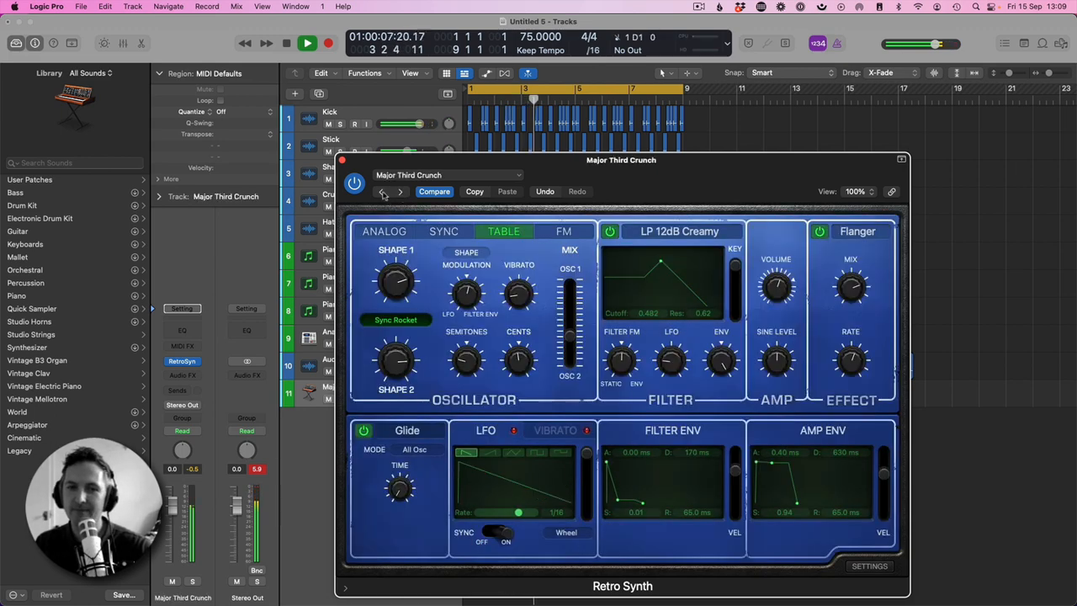
- Switch Retro Synth to the Hollowed Bass preset and on to Rounded FM Bass
click(383, 191)
click(401, 175)
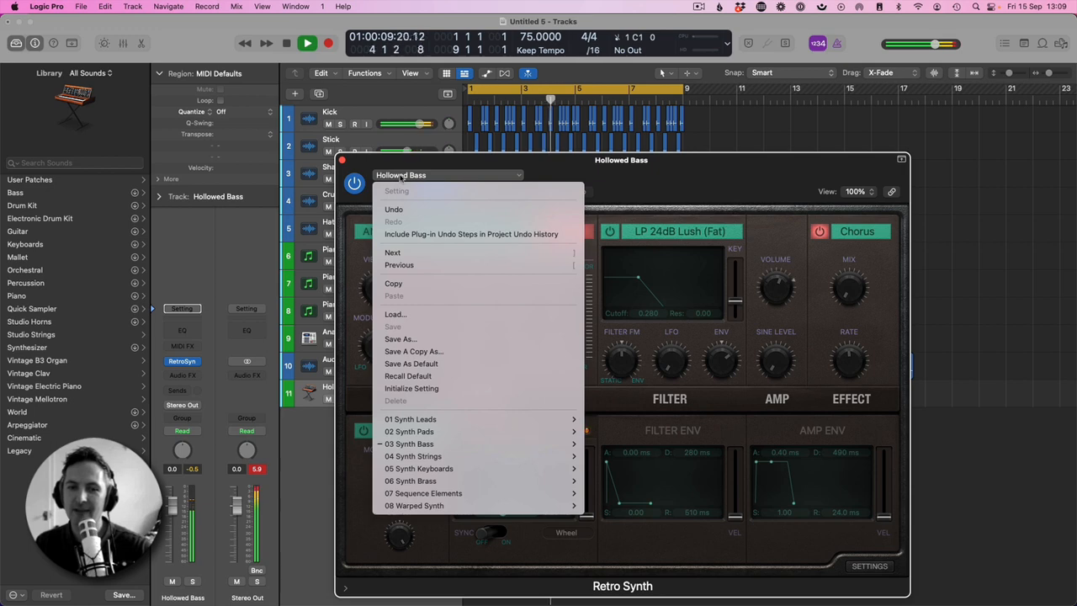
mouse_move(505, 445)
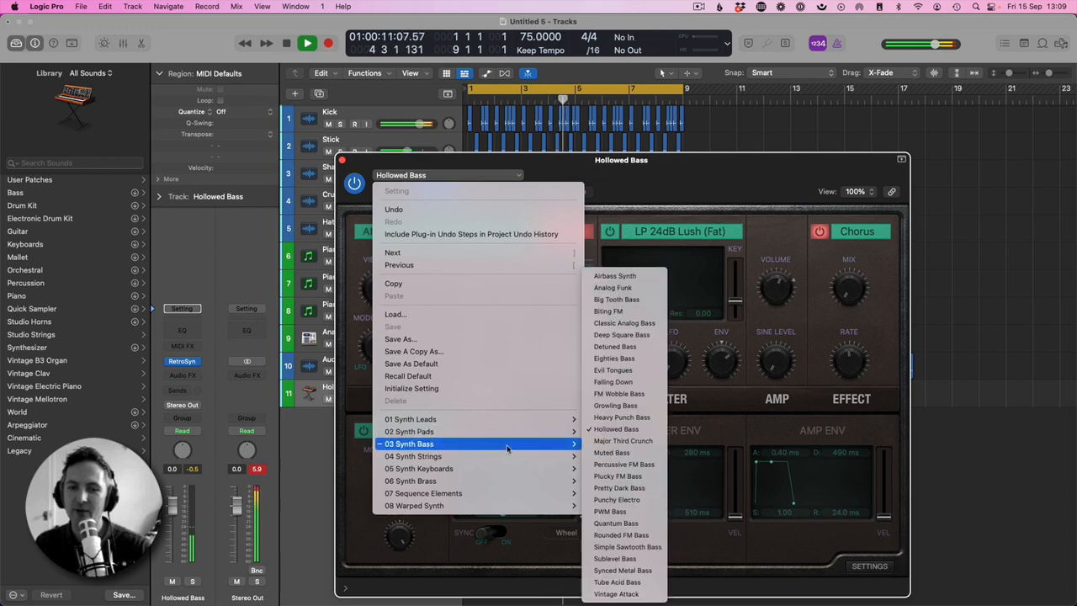
click(638, 537)
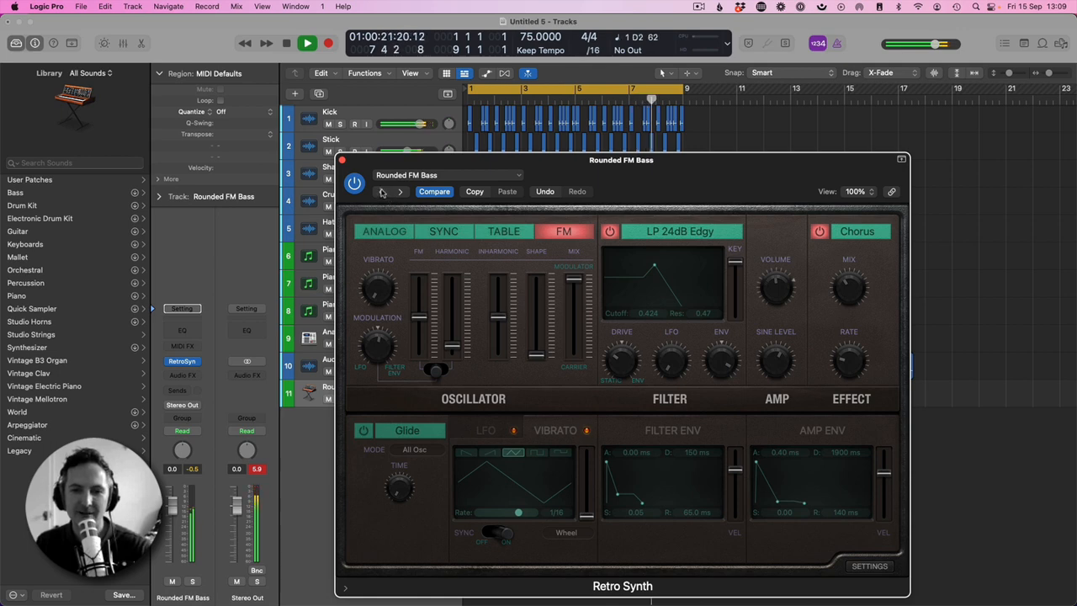
- Load the Airbass Synth preset in Retro Synth and close the plug-in window
click(388, 175)
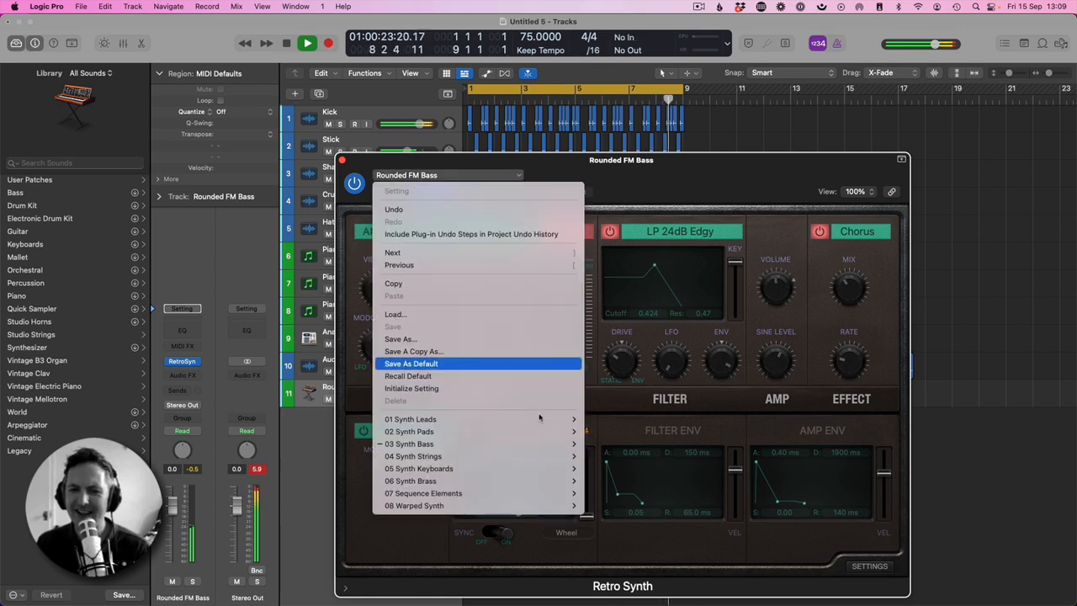
mouse_move(541, 444)
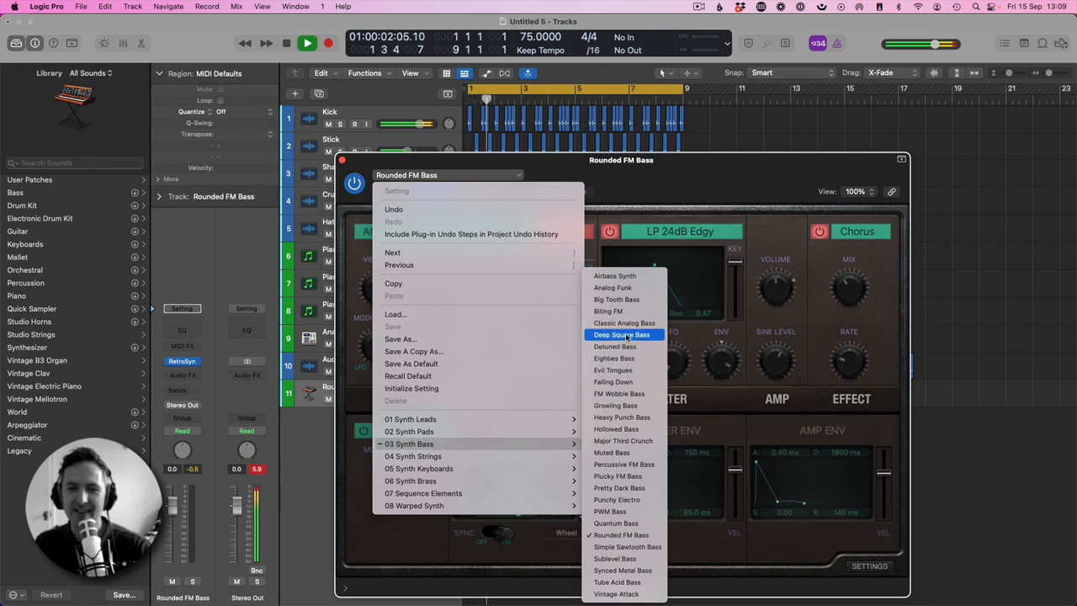
click(617, 276)
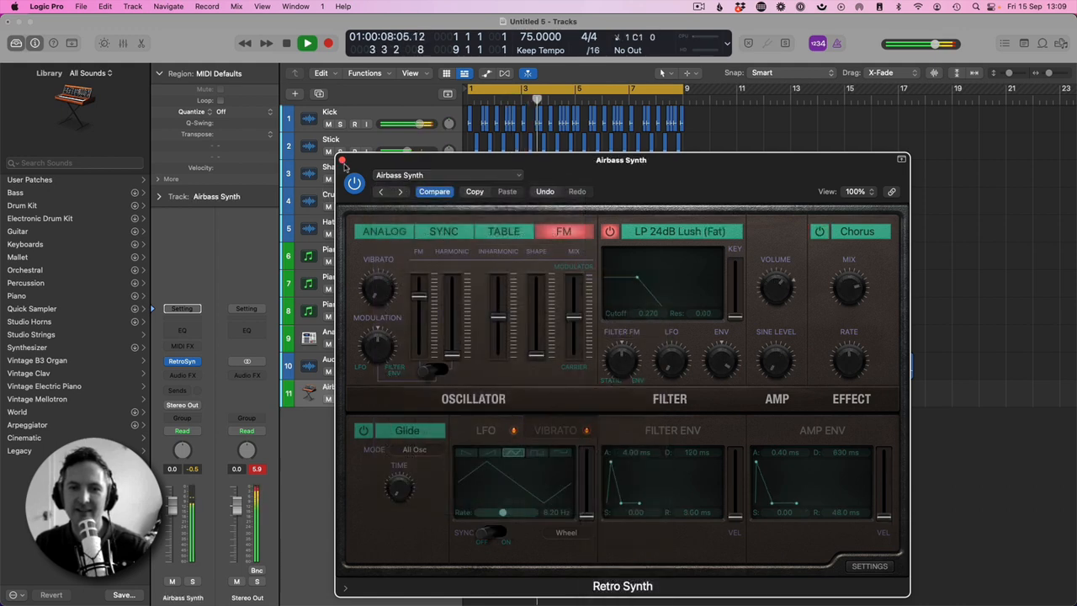
click(342, 160)
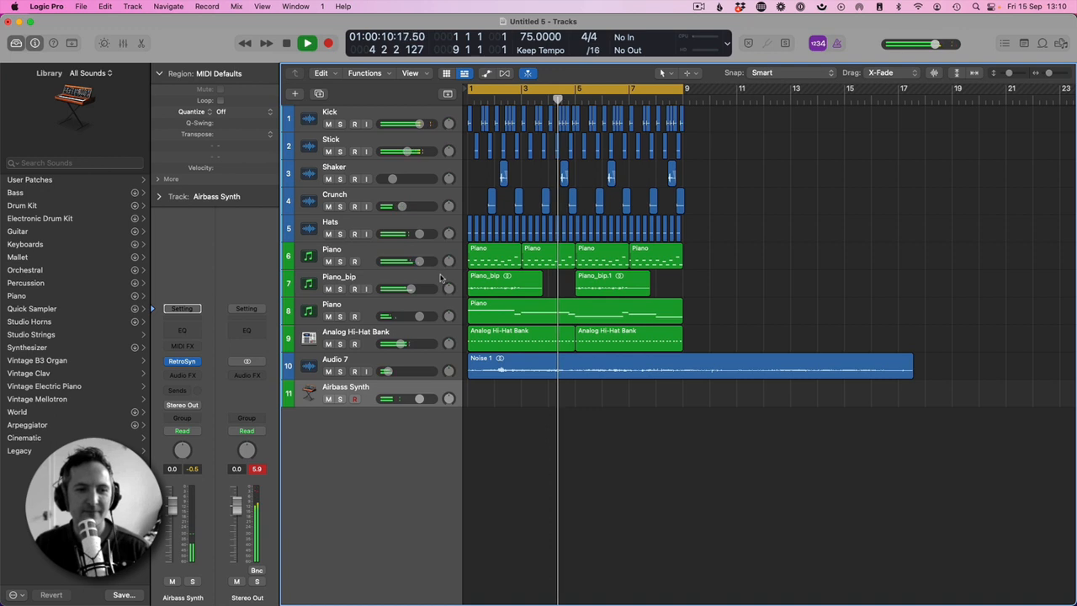
click(698, 7)
click(705, 47)
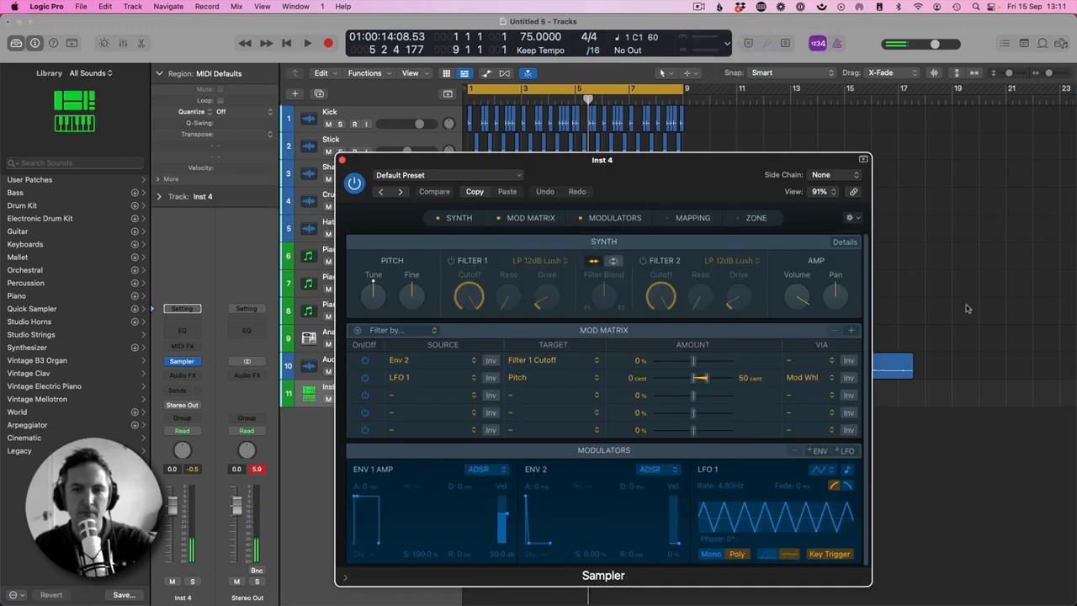
- Show the Inst 4 track's Sampler window, move it clear of the track names and hide it
click(185, 362)
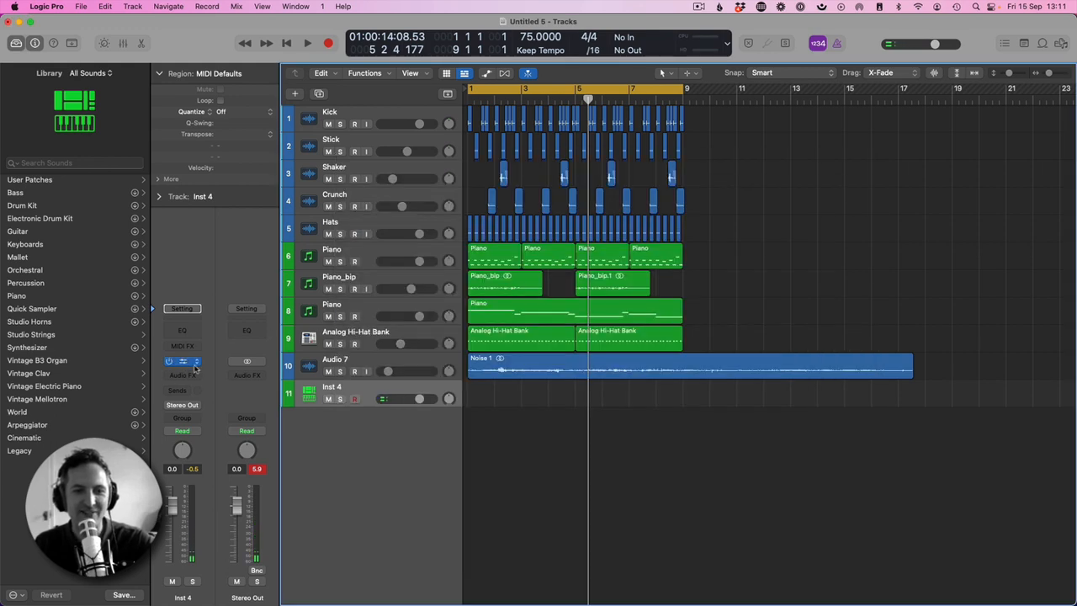
key(v)
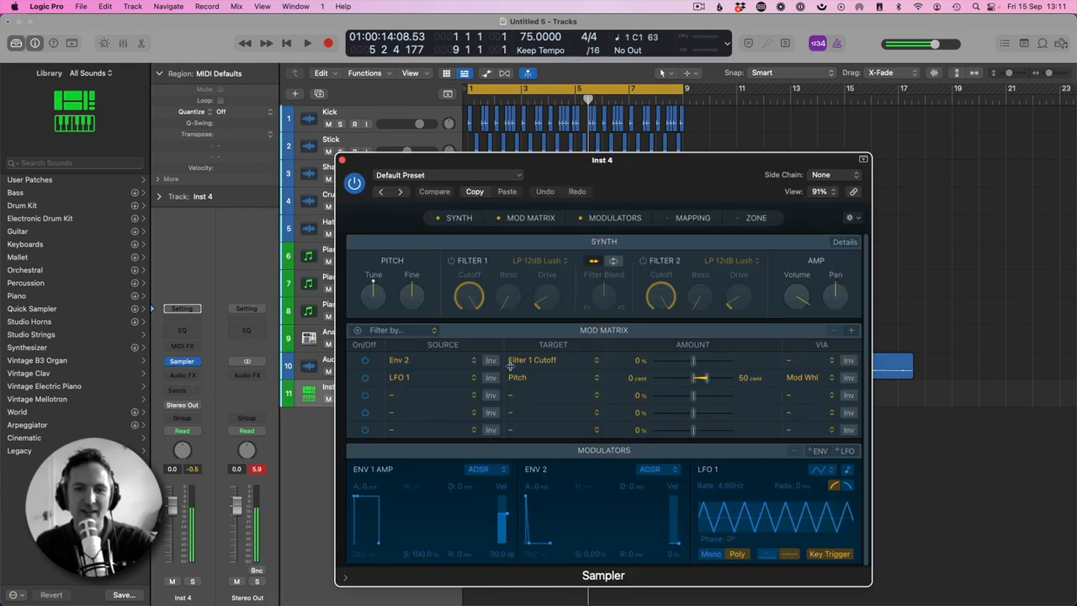
drag(339, 164, 447, 91)
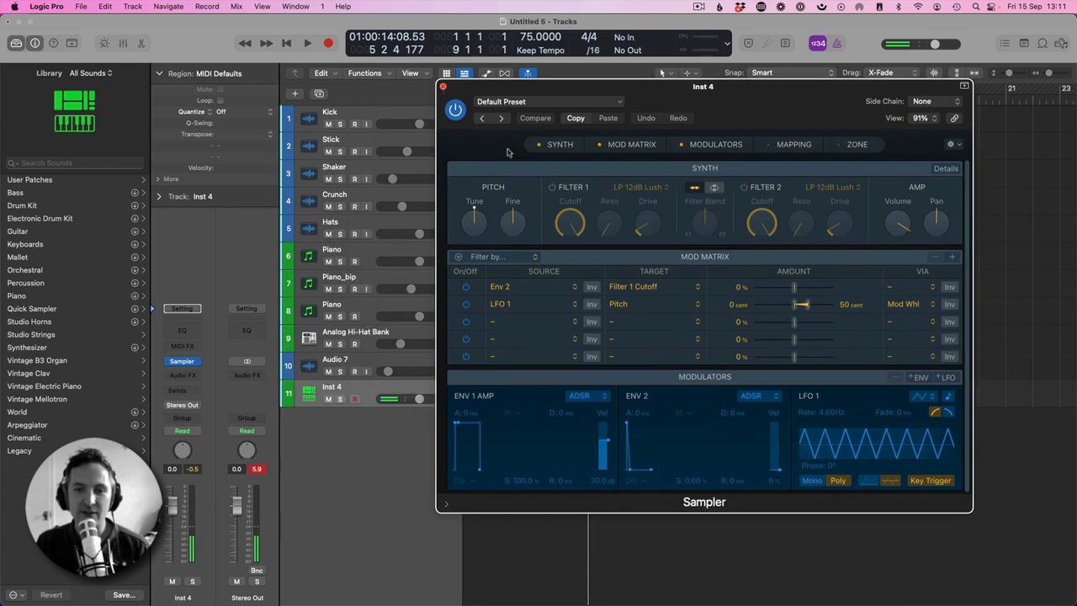
key(v)
- Copy the eight-bar Piano region from track 8 to the Inst 4 track at bar 1, and play from the start
click(505, 313)
drag(503, 313, 503, 394)
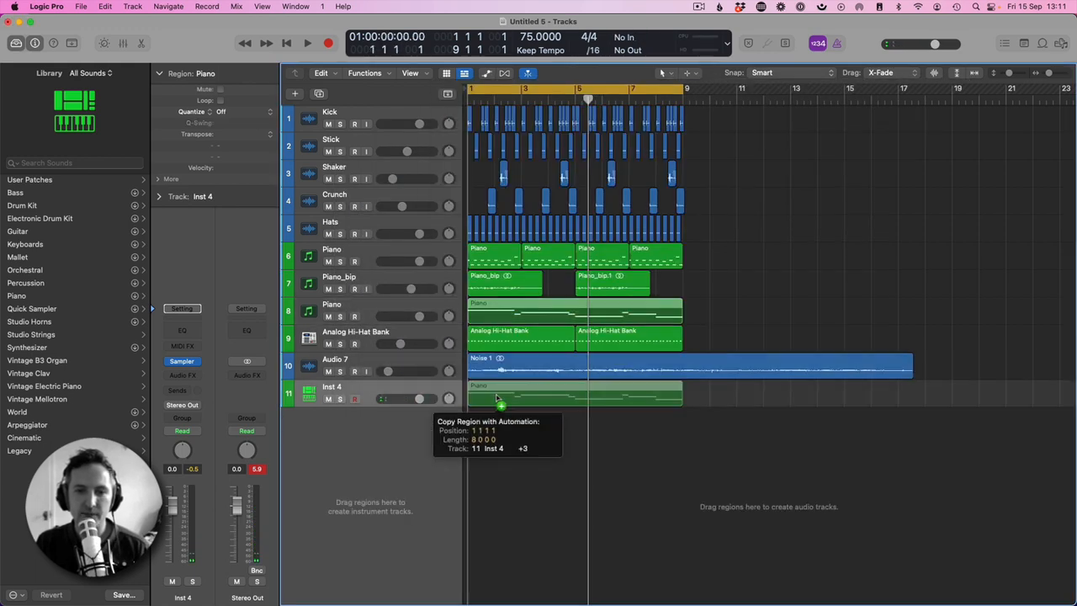
click(769, 371)
key(Return)
key(space)
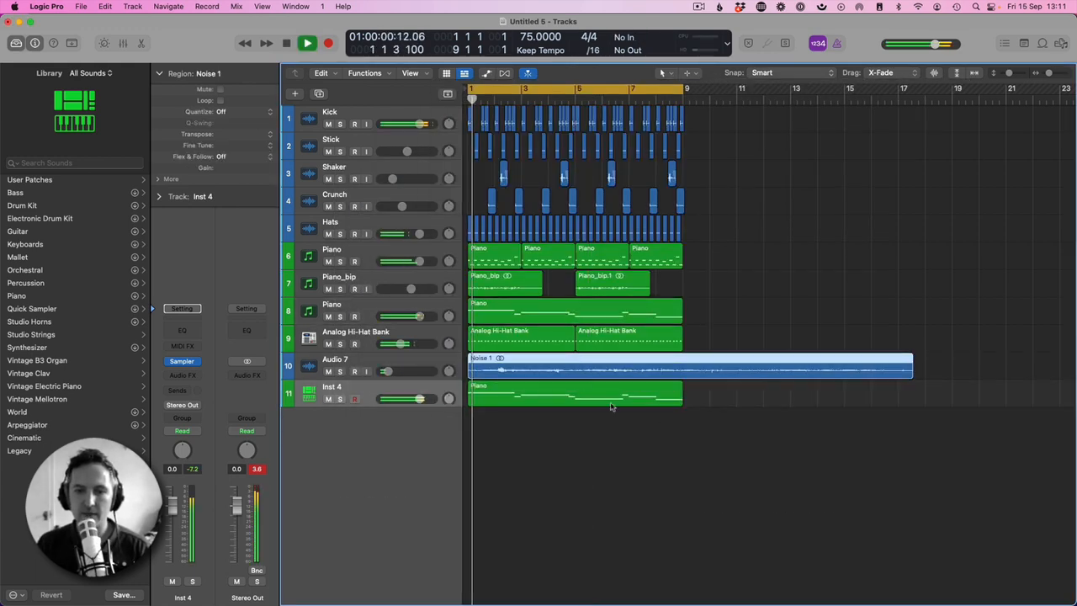
- Transpose all notes of the copied Piano region on Inst 4 in the Piano Roll, and resume playback
double_click(479, 395)
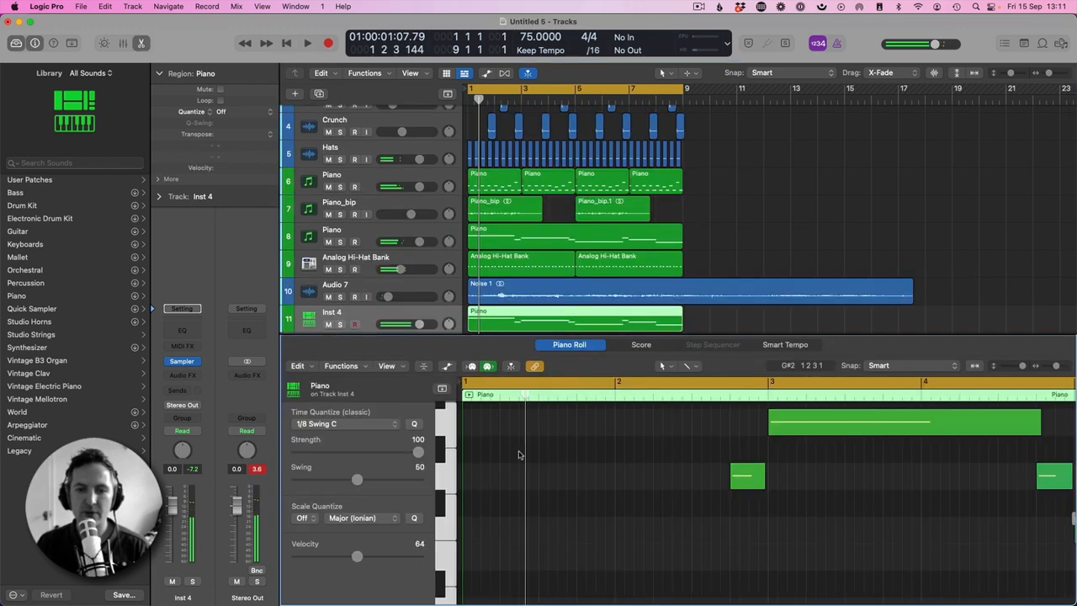
key(super+a)
key(Delete)
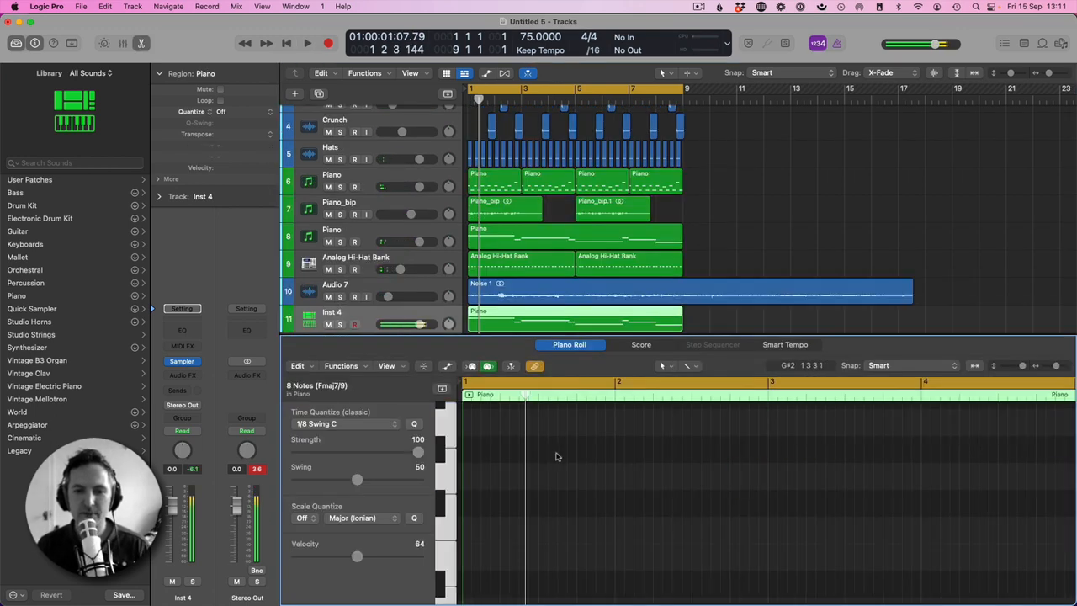
key(space)
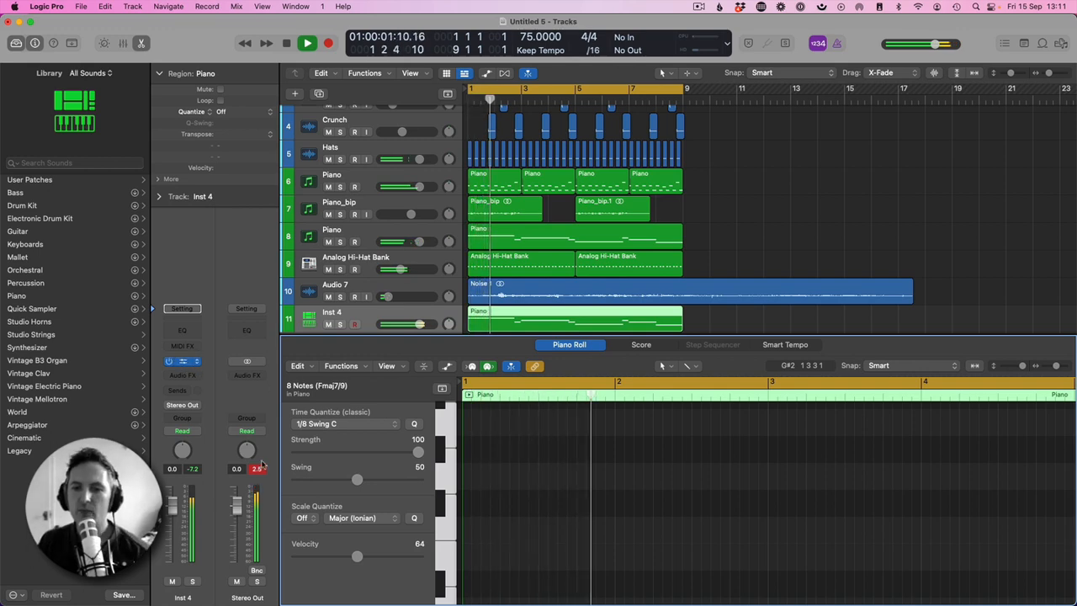
- Set the Sampler's ENV 1 AMP attack to about 281 ms and decay to 80 ms, and close the Sampler window and Piano Roll
click(194, 362)
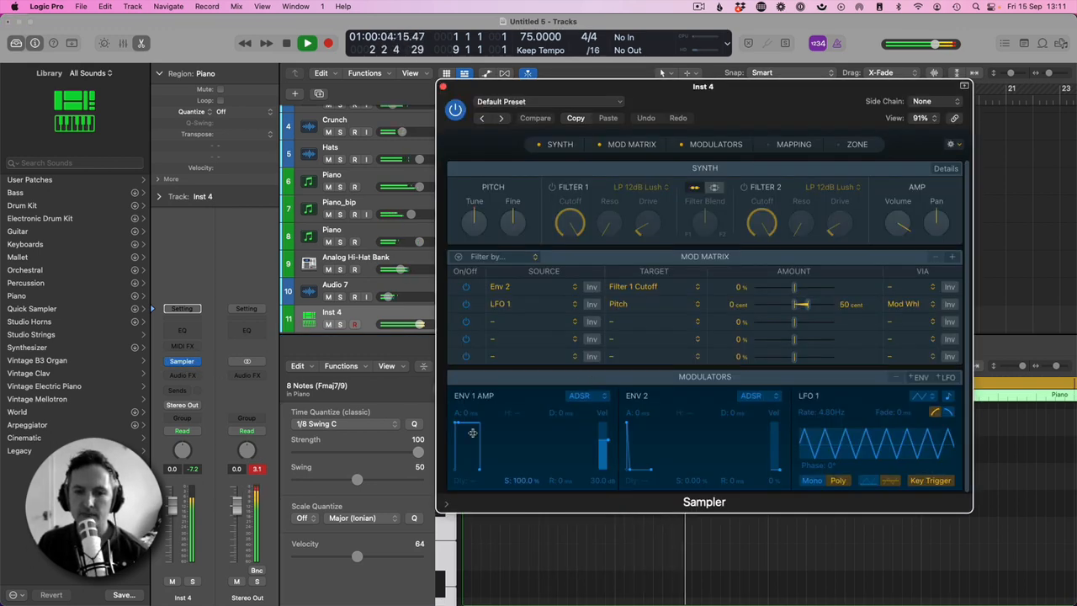
drag(458, 427, 460, 423)
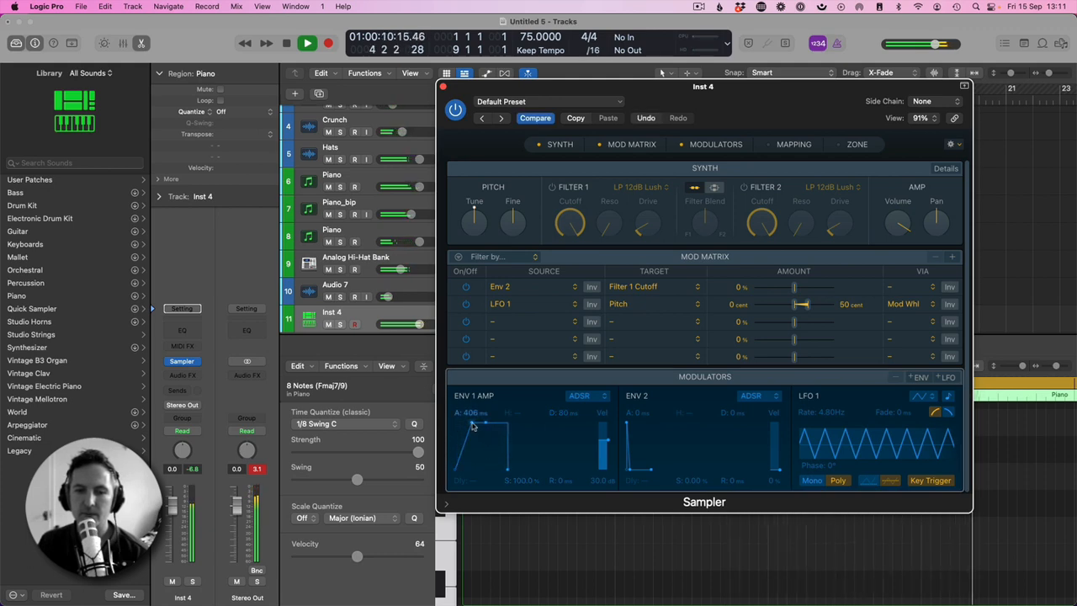
drag(472, 426, 475, 428)
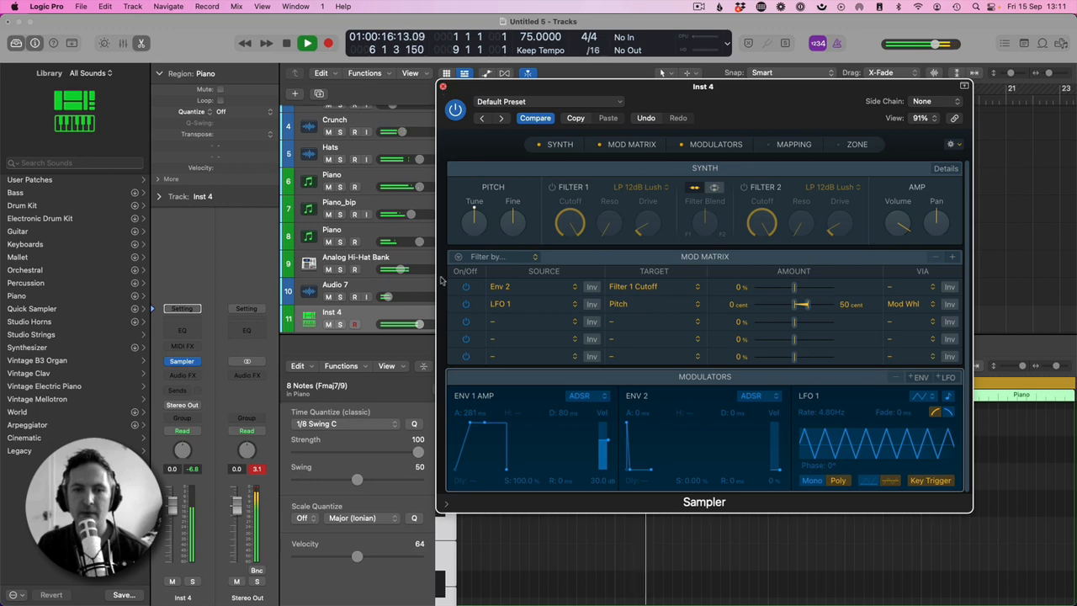
key(super+w)
key(e)
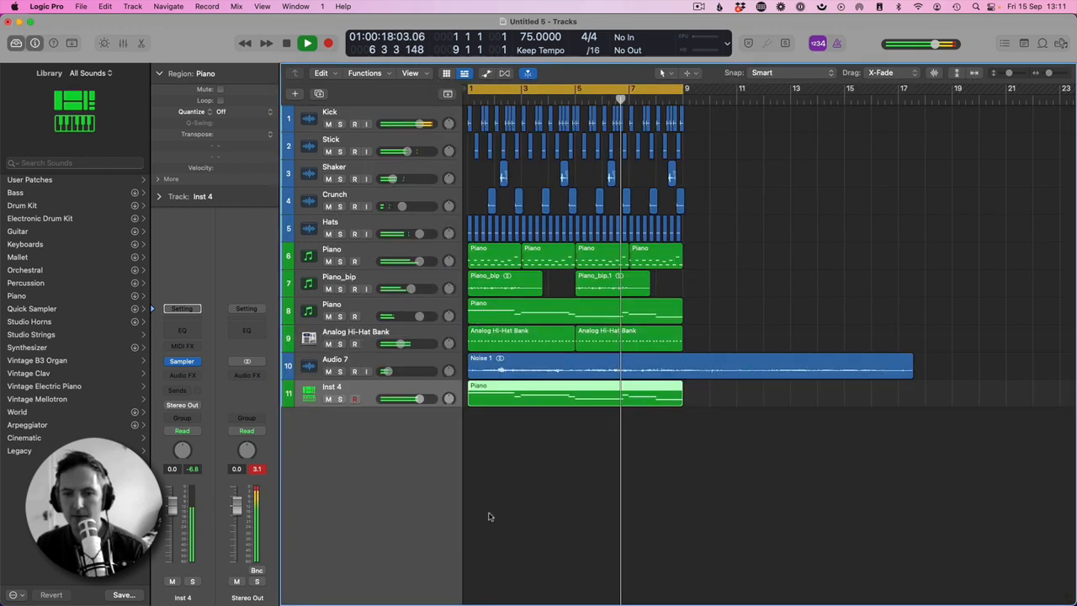
- Set the Inst 4 track's volume to -5.4 dB during playback, and select the Kick track
click(775, 407)
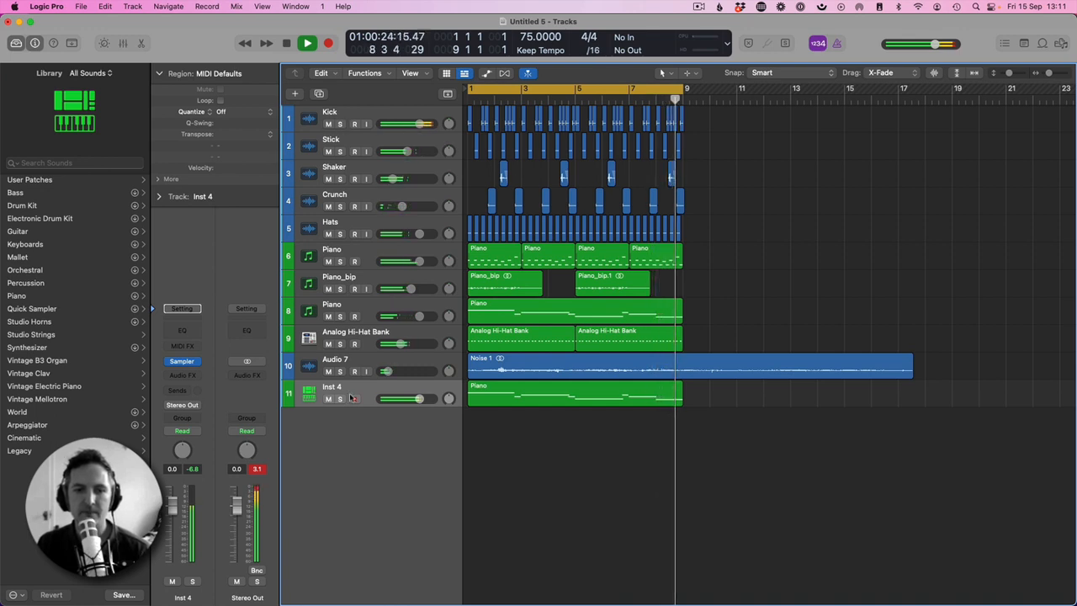
drag(419, 398, 406, 398)
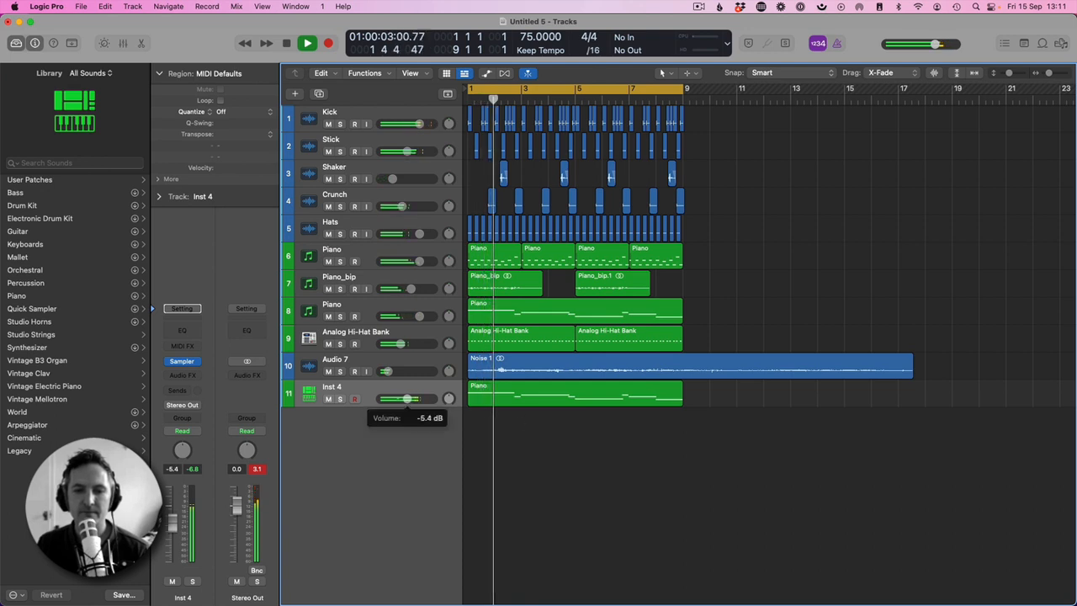
click(329, 118)
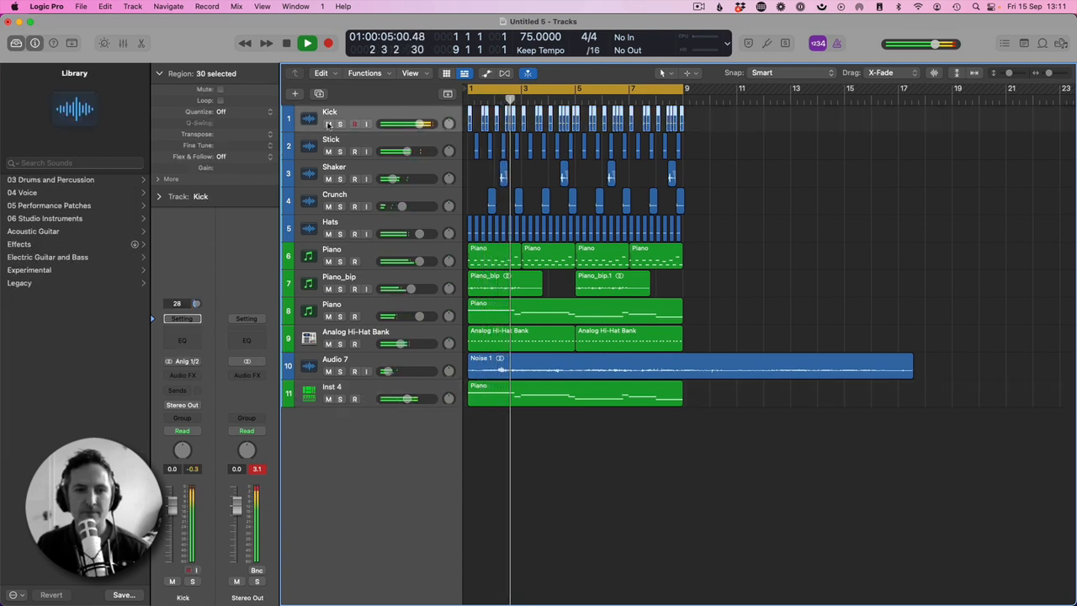
click(329, 124)
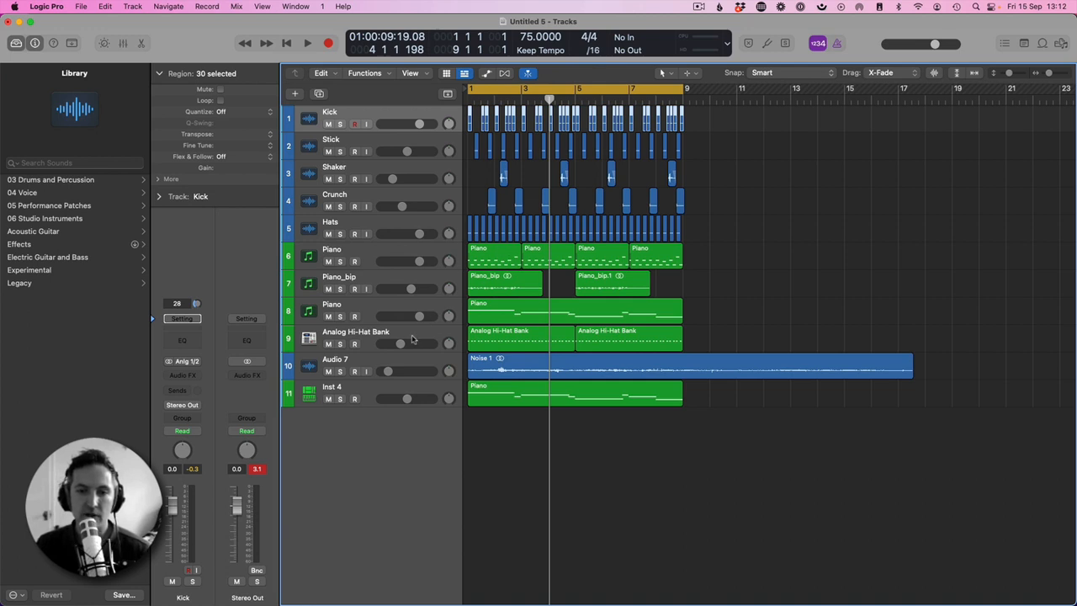
- Duplicate the Piano track 6 with its instrument settings and show the new track's Kontakt window
click(386, 253)
key(super+d)
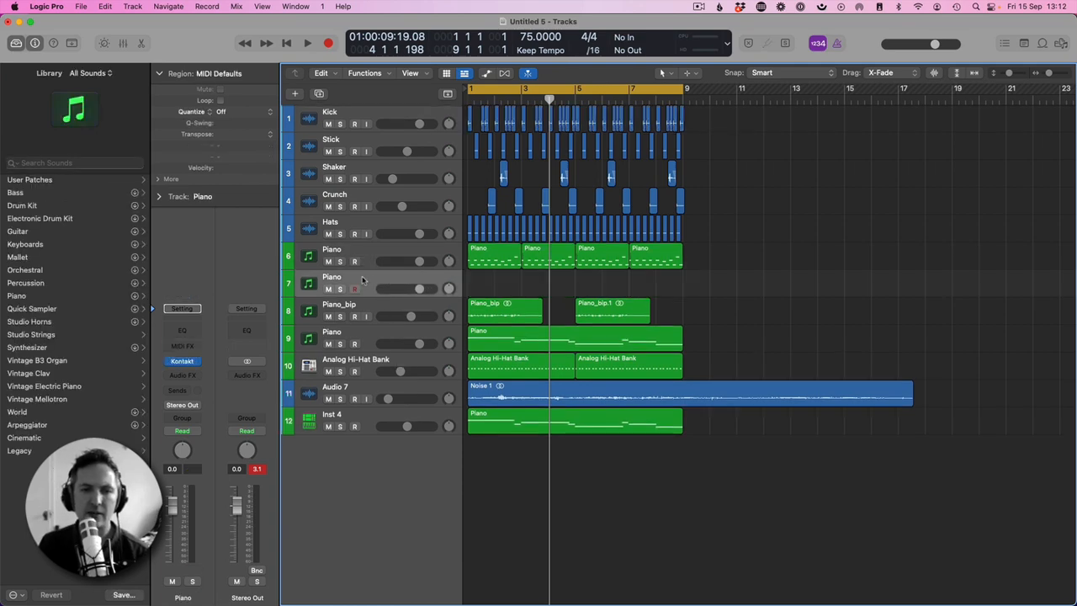
click(184, 363)
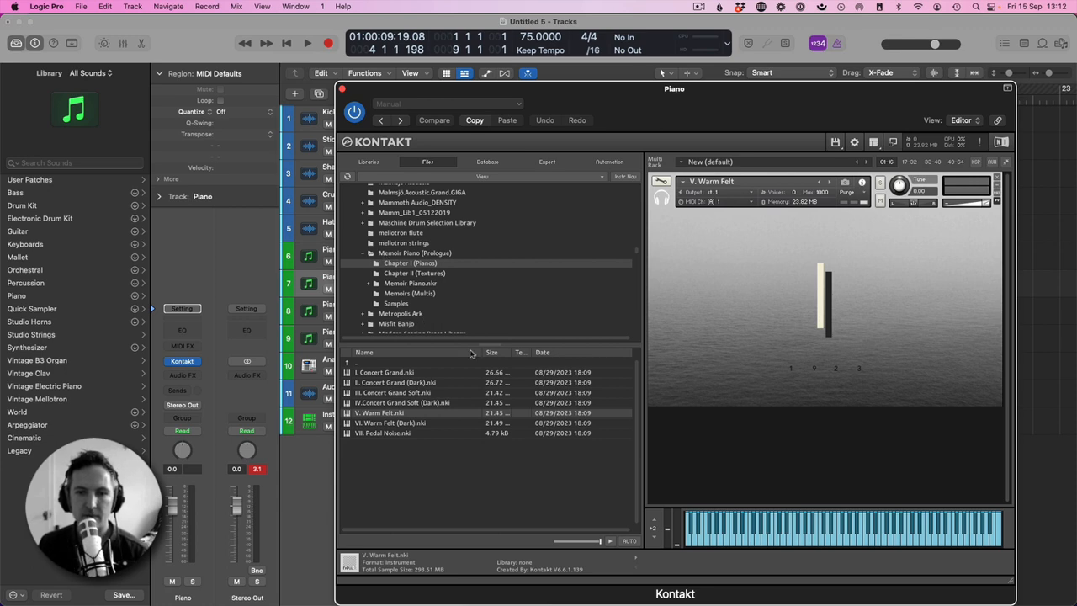
- Try the Tape Deck Serenade patch from Memoir Piano's Chapter II (Textures), load Dreamy Gliss I instead, and close Kontakt
click(411, 273)
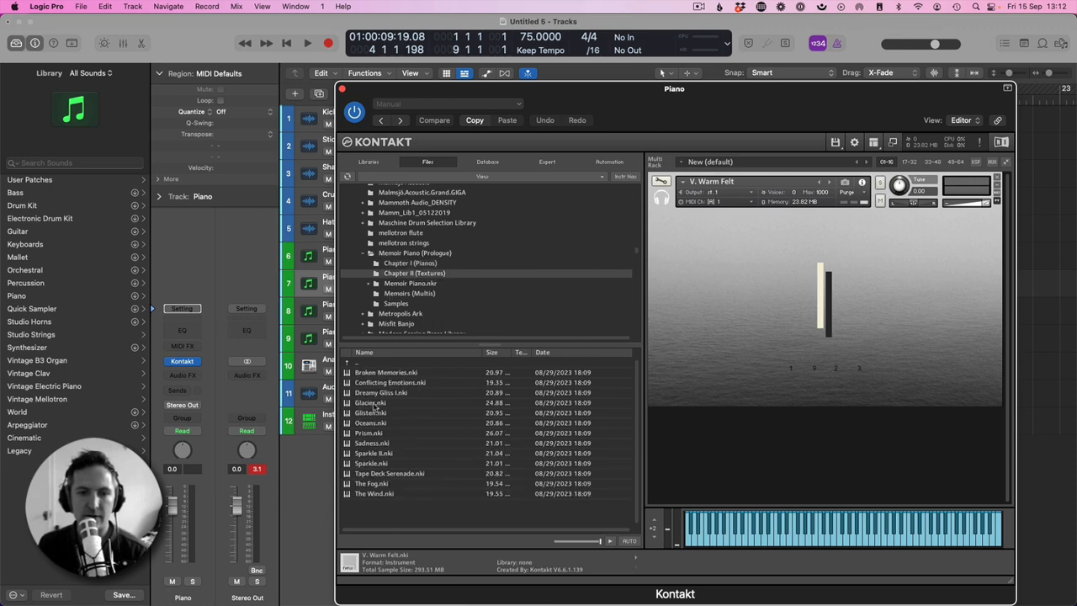
click(384, 473)
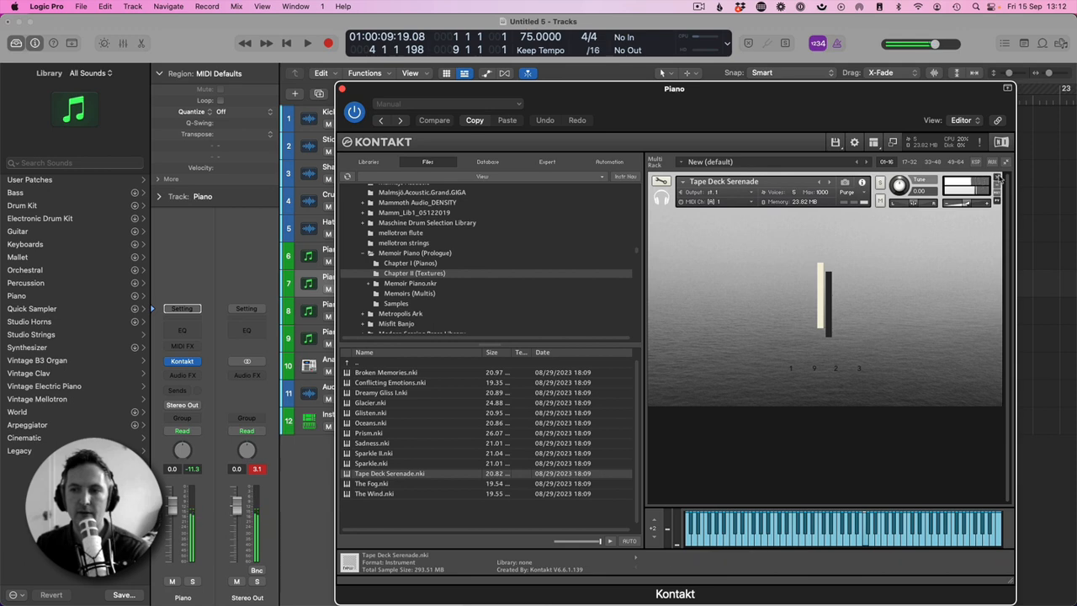
click(412, 393)
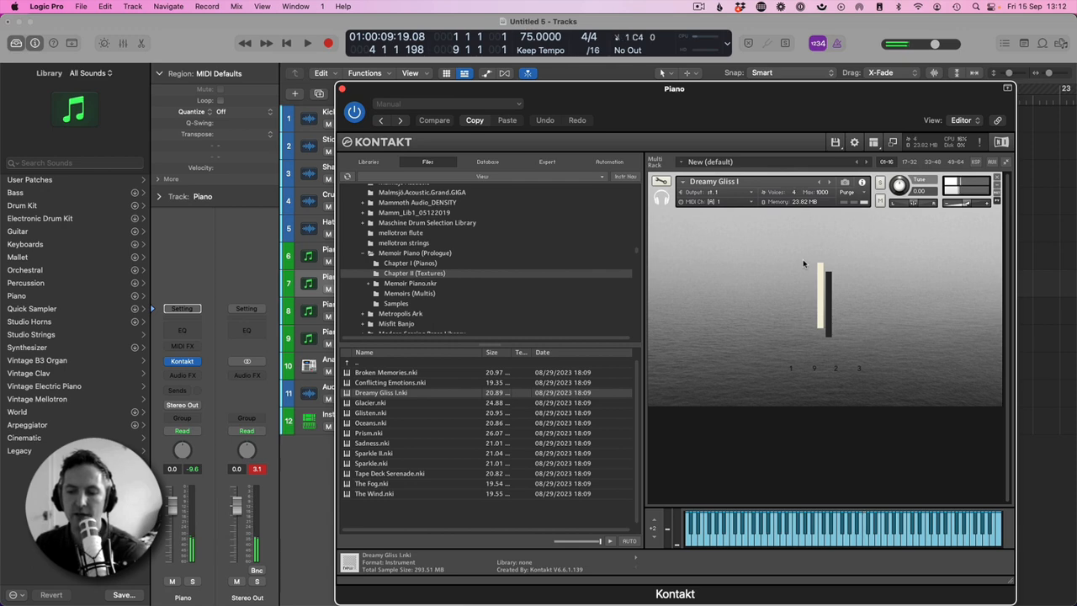
click(342, 90)
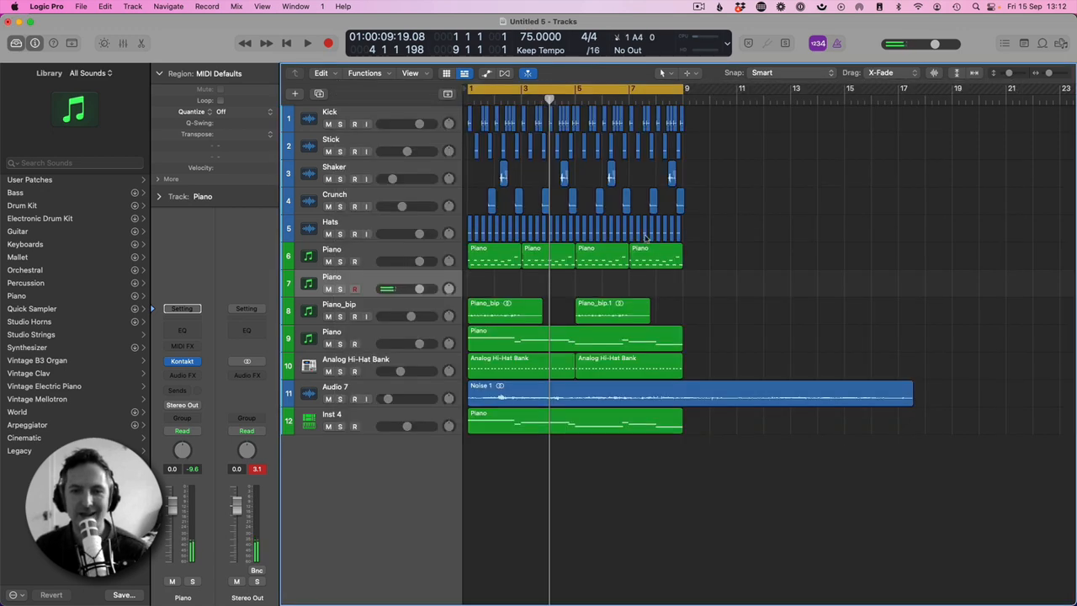
- Copy the eight-bar Piano region from track 9 to the new Piano track 7 at bar 1, and show it in the Piano Roll
key(Return)
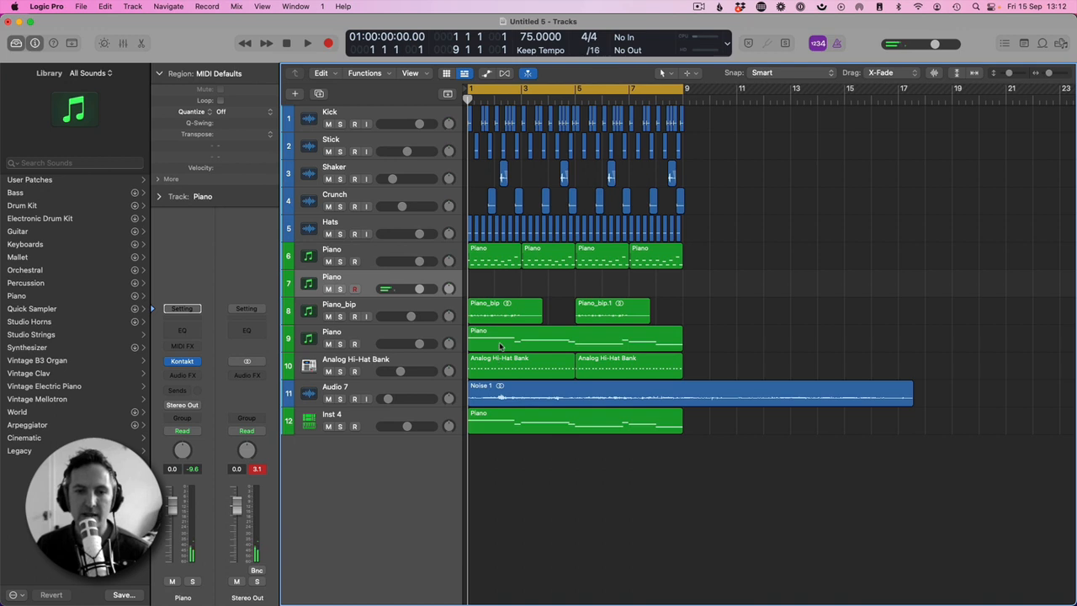
drag(499, 345, 499, 284)
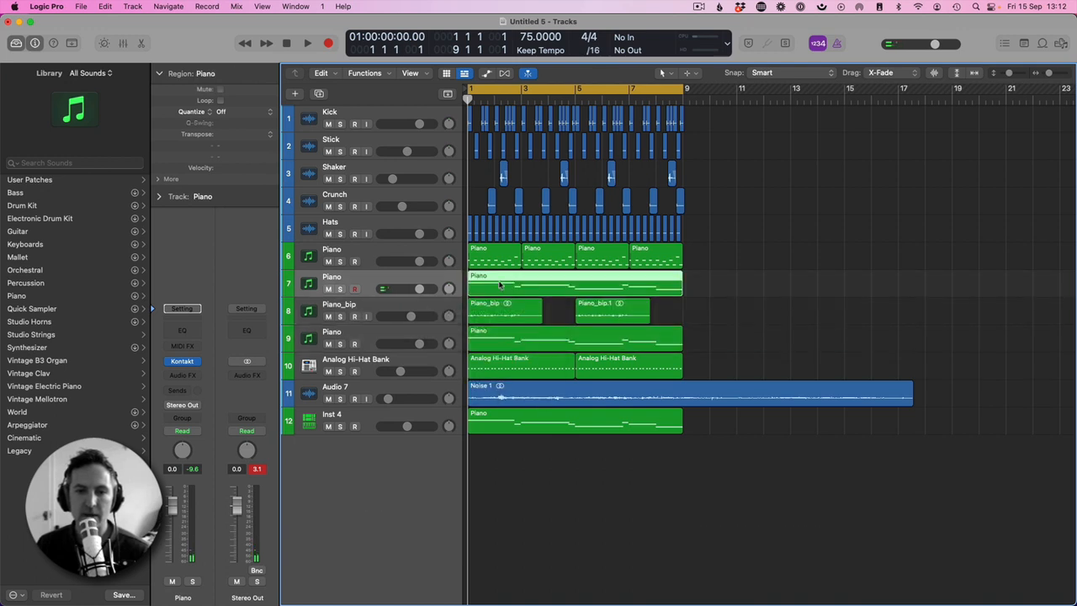
double_click(499, 284)
- Build a C major triad at bar 1 and an A minor triad at bar 3 by copying each long note upward
key(z)
scroll(574, 480, up, 3)
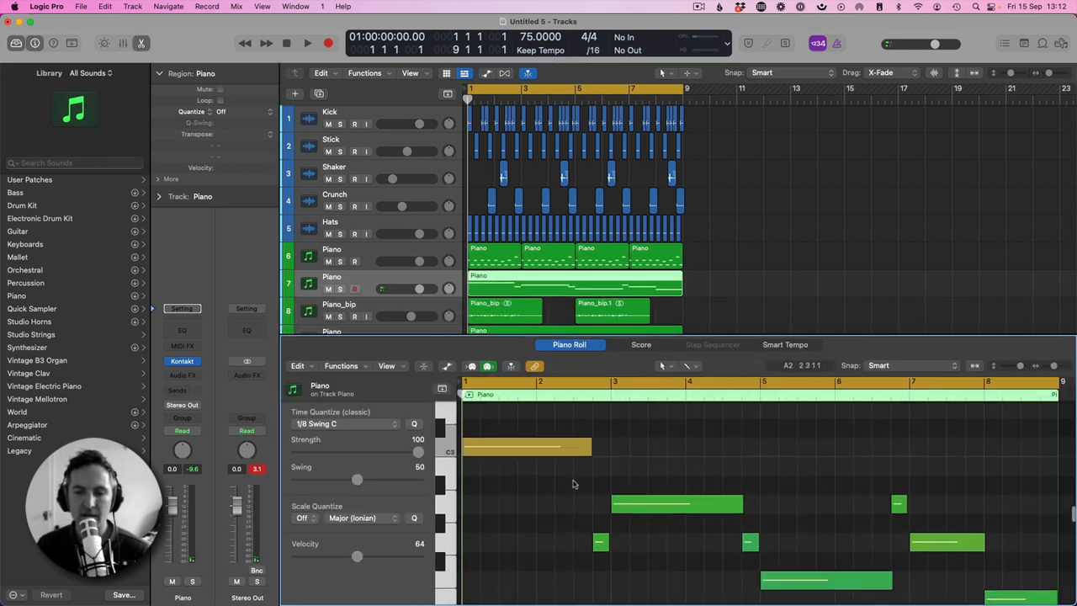
click(1002, 368)
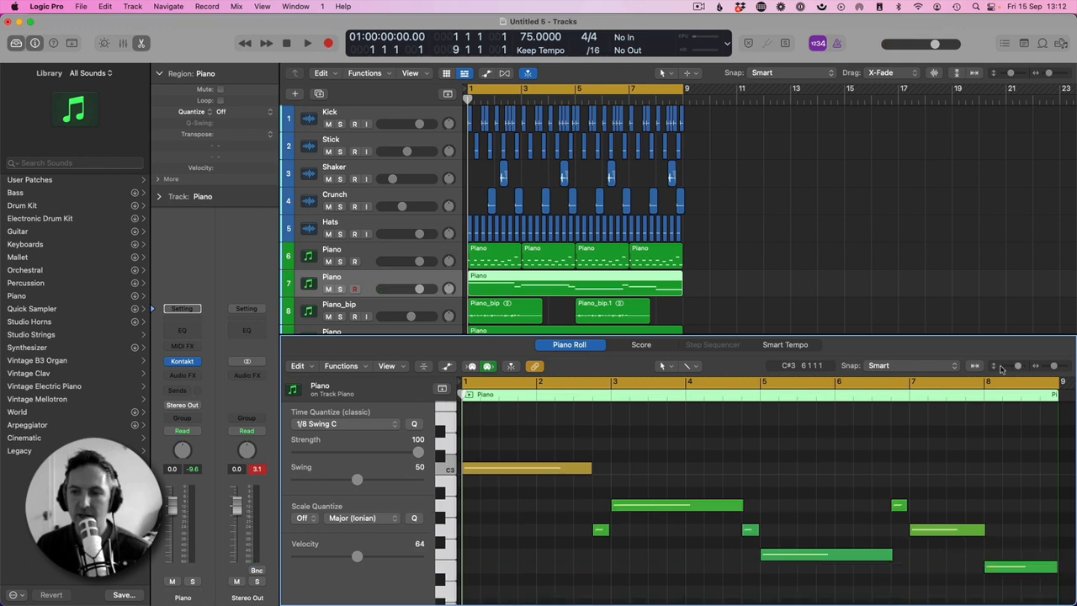
click(1002, 367)
click(1042, 369)
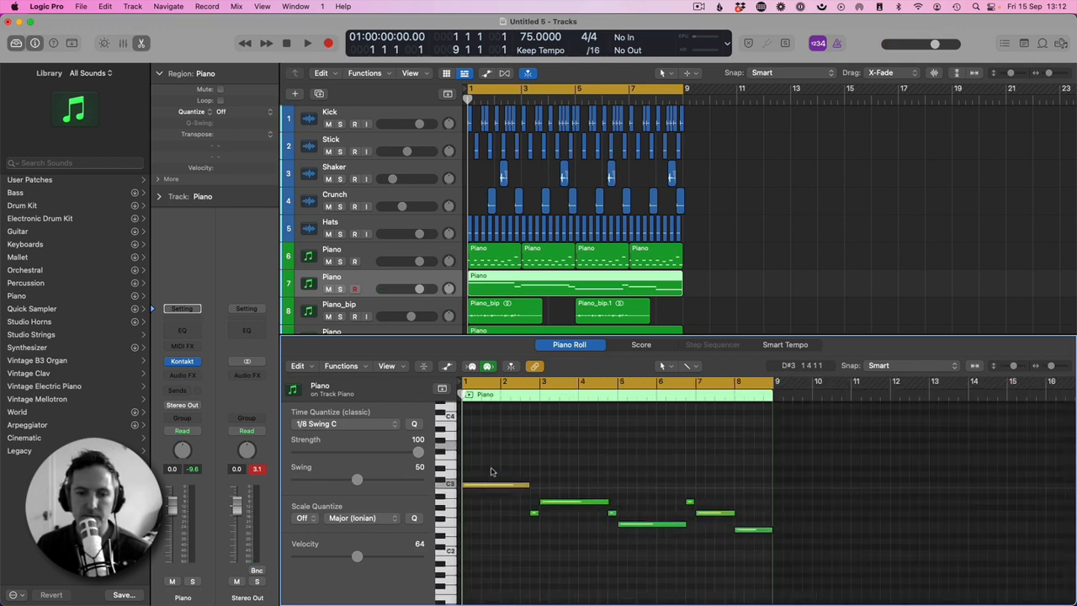
drag(487, 485, 482, 447)
drag(557, 502, 557, 464)
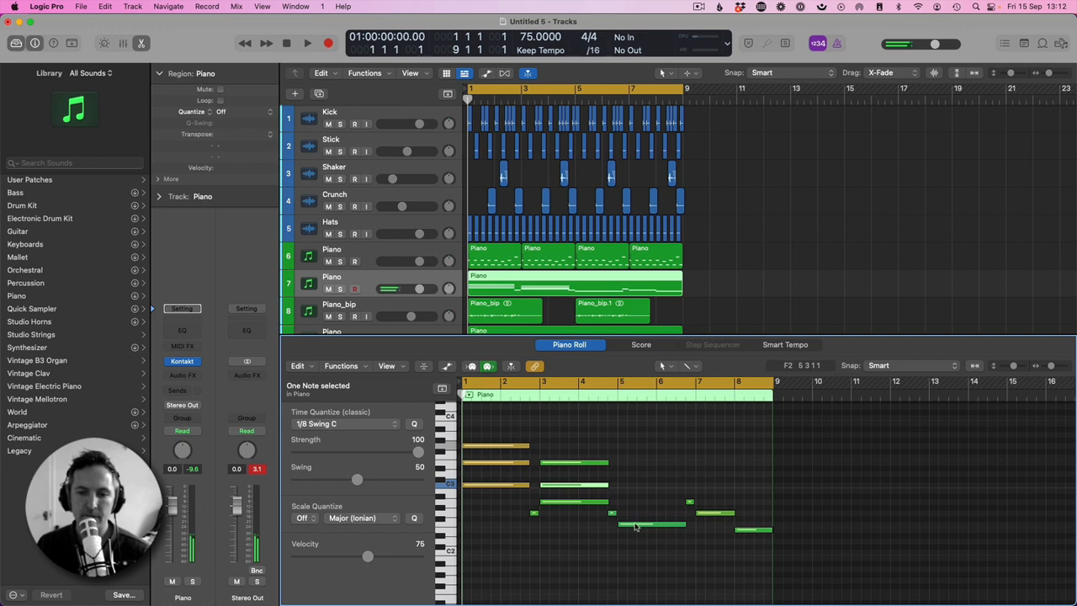
- Build F major, G major and E minor chords at bars 5, 7 and 8, raising the F and E roots an octave, without the short passing notes
drag(636, 526, 637, 502)
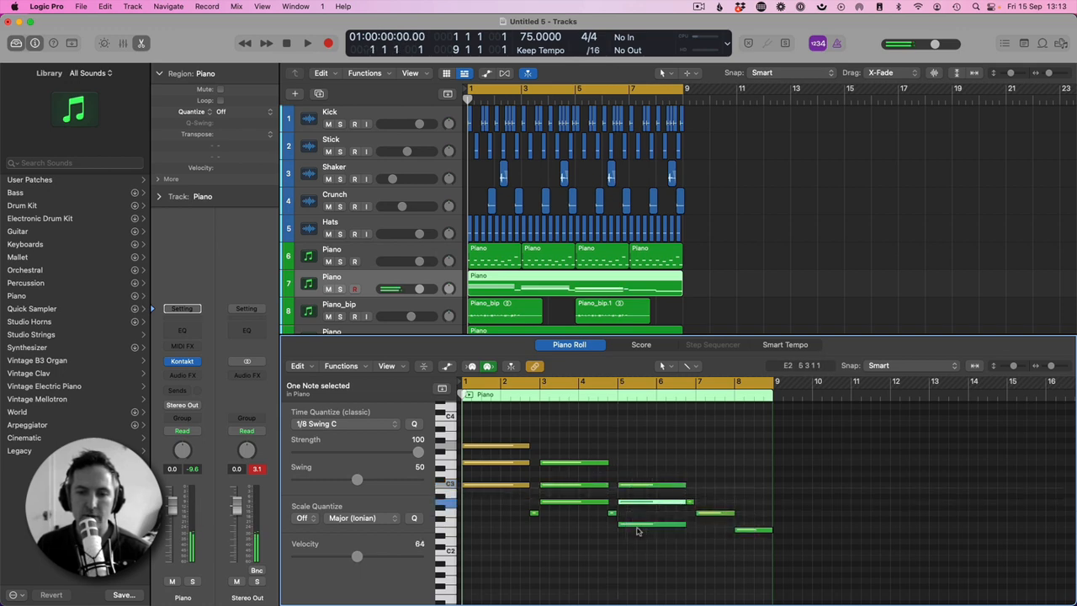
click(637, 525)
key(shift+alt+Up)
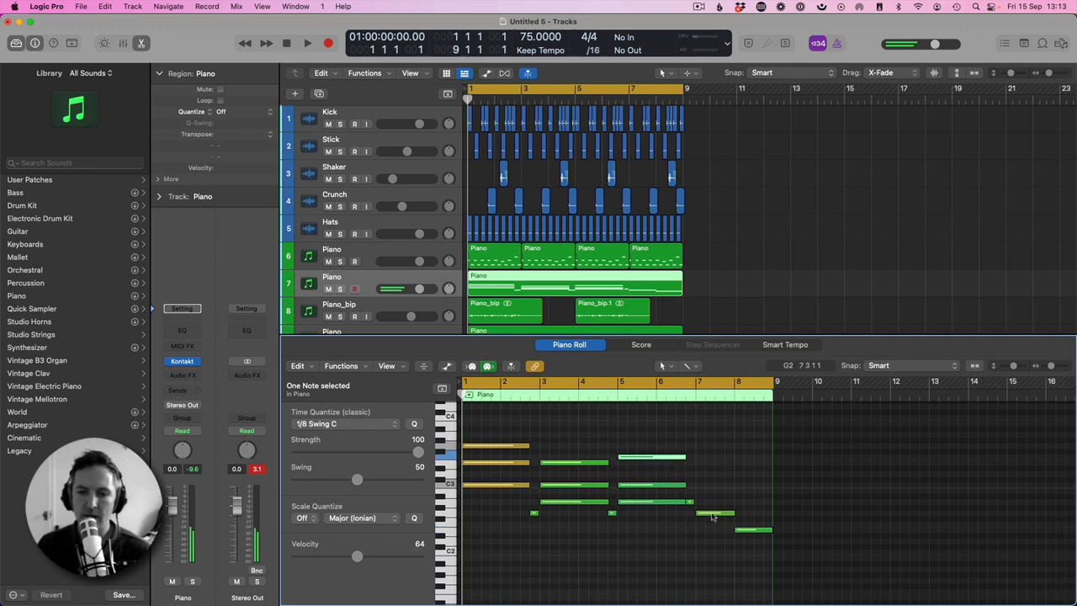
drag(711, 515, 713, 479)
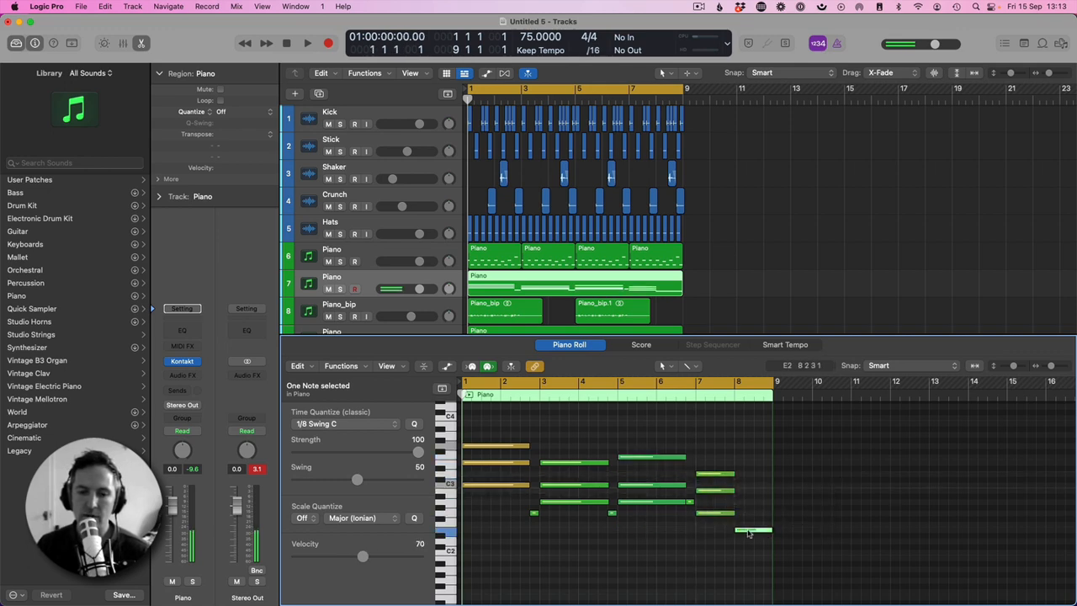
mouse_move(749, 532)
mouse_down()
mouse_move(751, 503)
mouse_move(750, 531)
mouse_up()
key(shift+alt+Up)
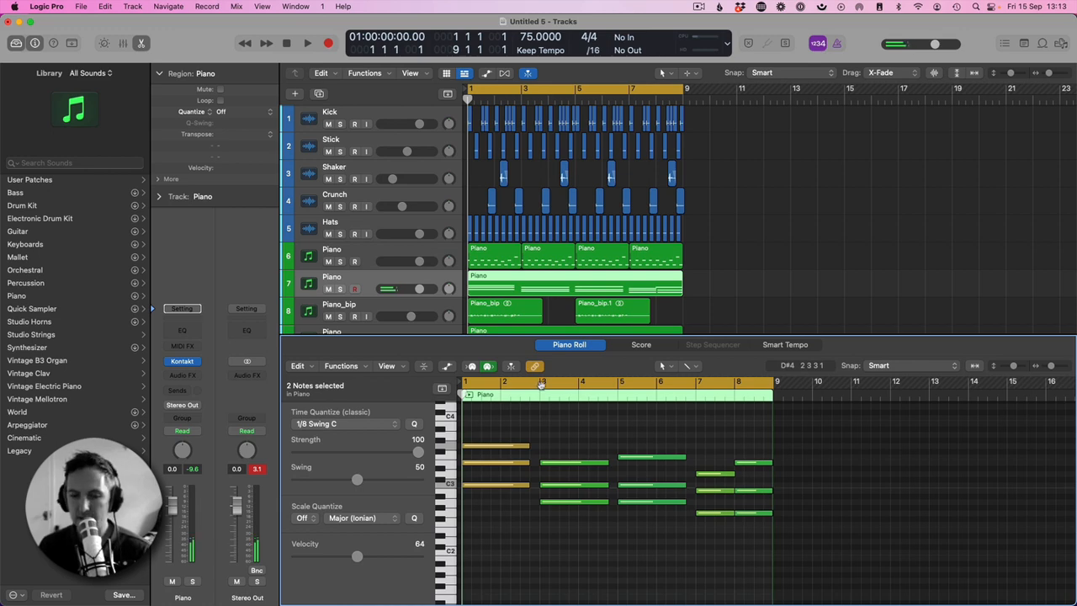
- Transpose all chord notes on track 7 up one octave, and close the Piano Roll during playback
key(super+a)
key(shift+alt+Up)
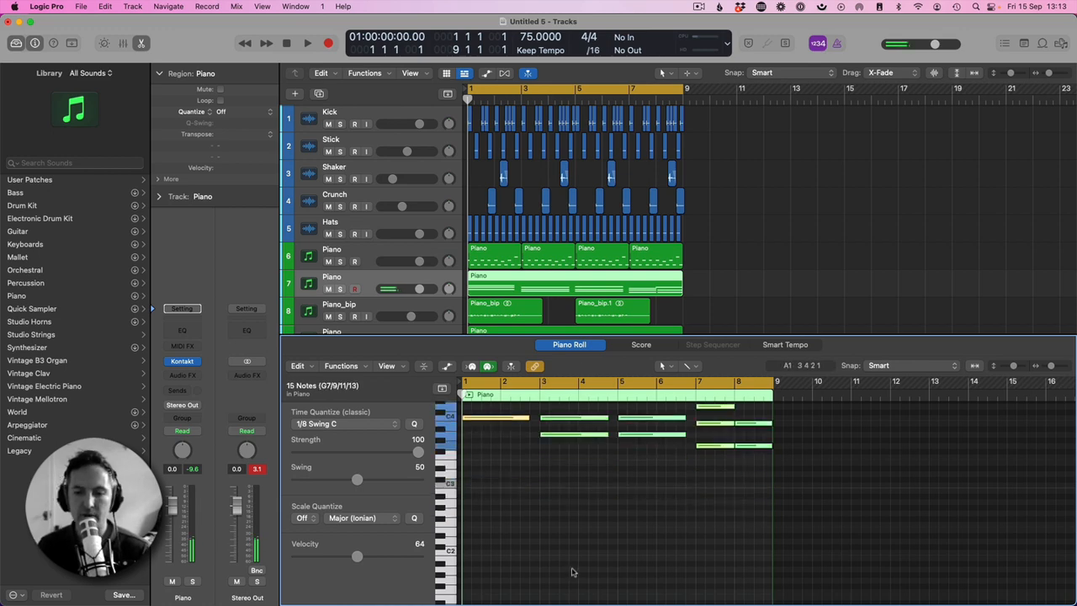
key(space)
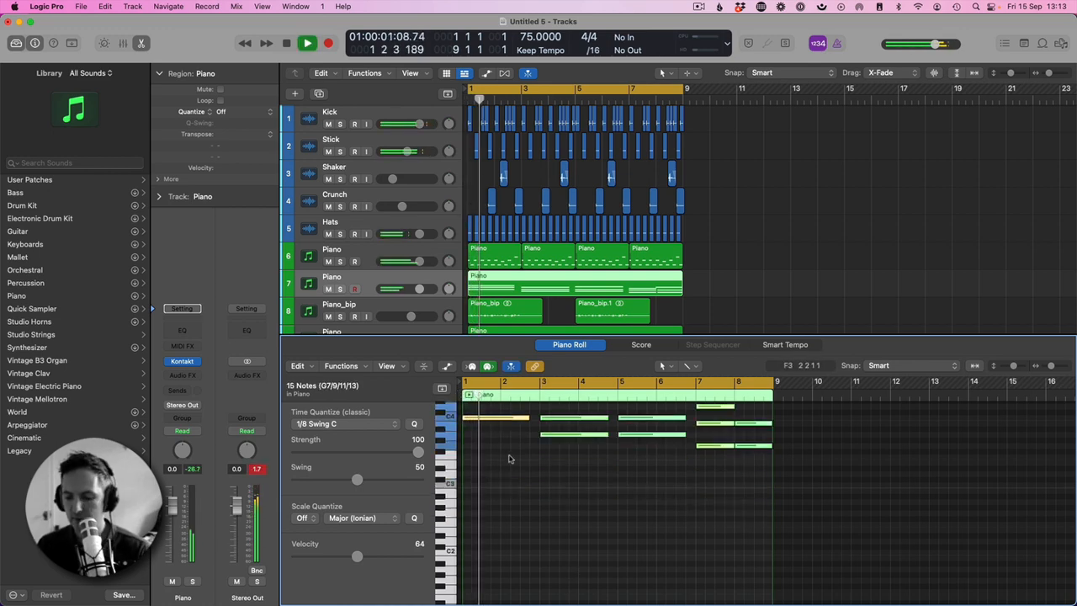
key(p)
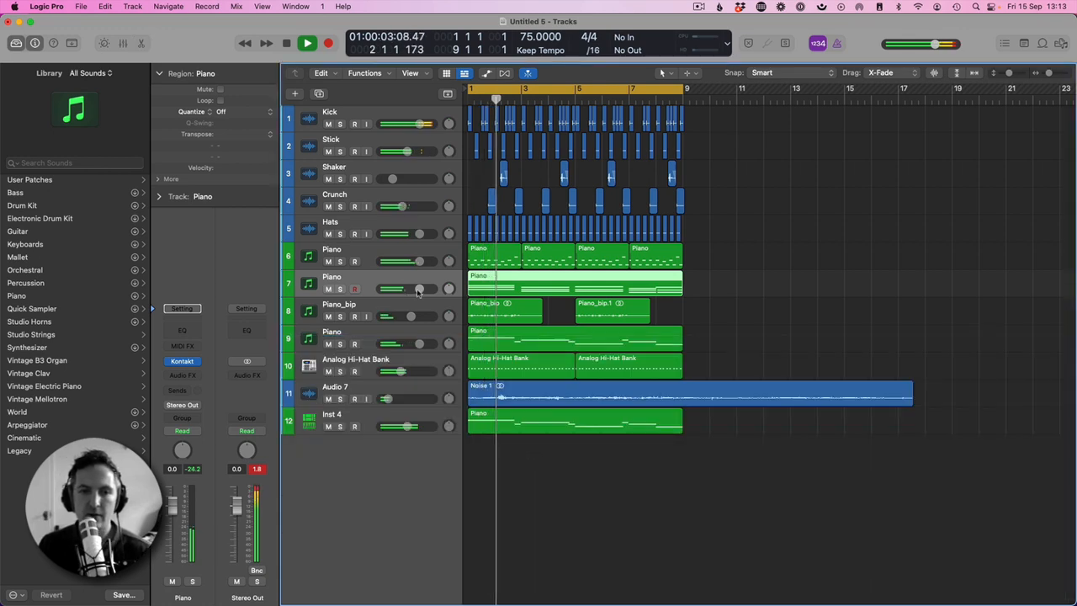
- Set the volume of Piano track 7 to -3.7 dB and of Piano track 6 to 1.0 dB
drag(419, 289, 411, 288)
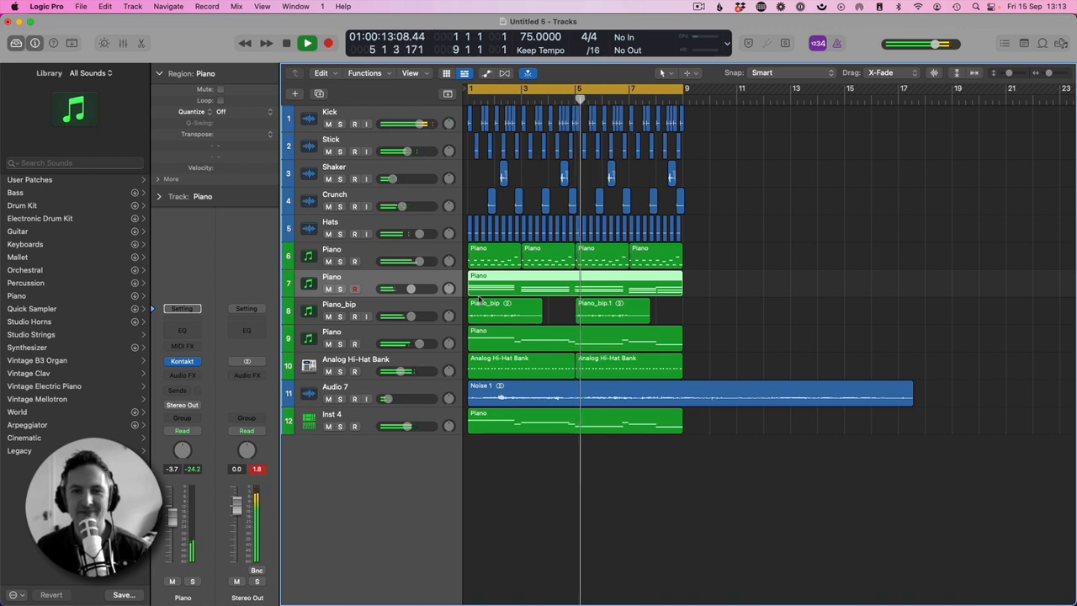
click(375, 253)
drag(418, 261, 421, 261)
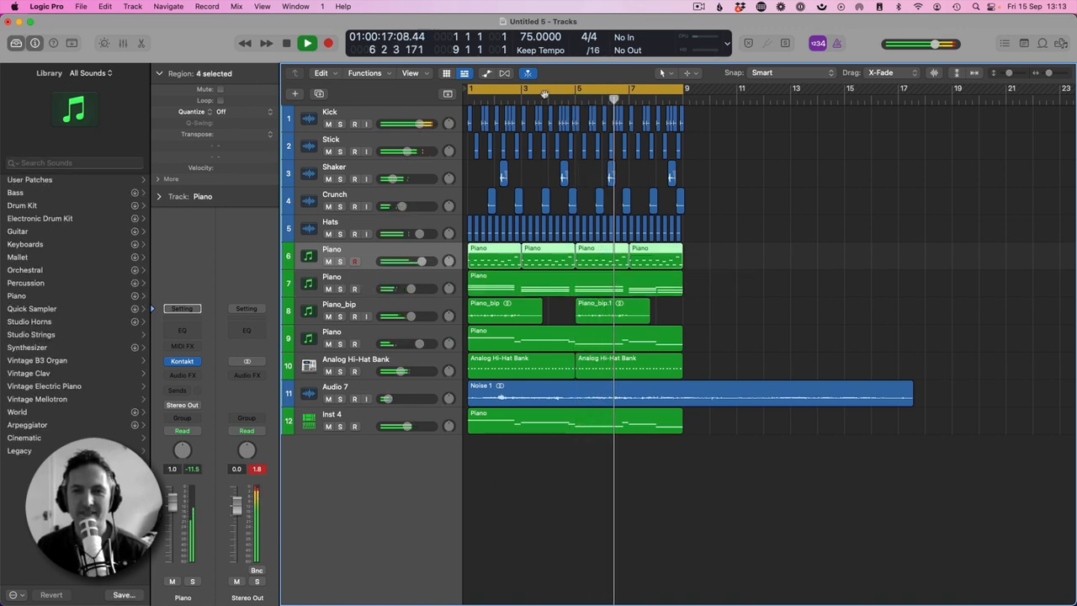
- Solo the track 7 Piano, raise its volume to -1.2 dB, and unsolo it
click(340, 289)
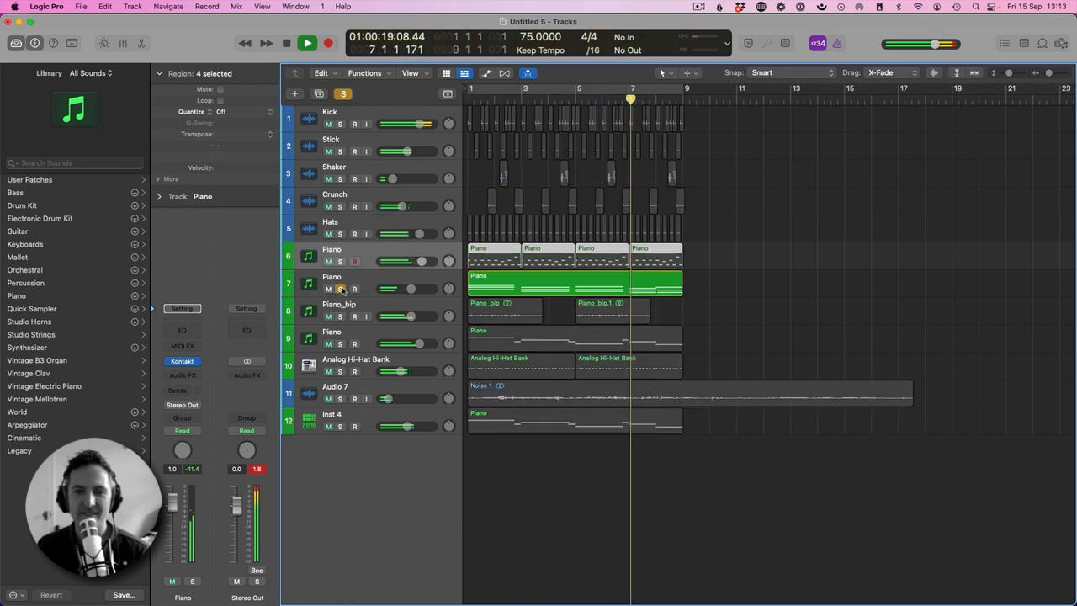
drag(410, 288, 416, 288)
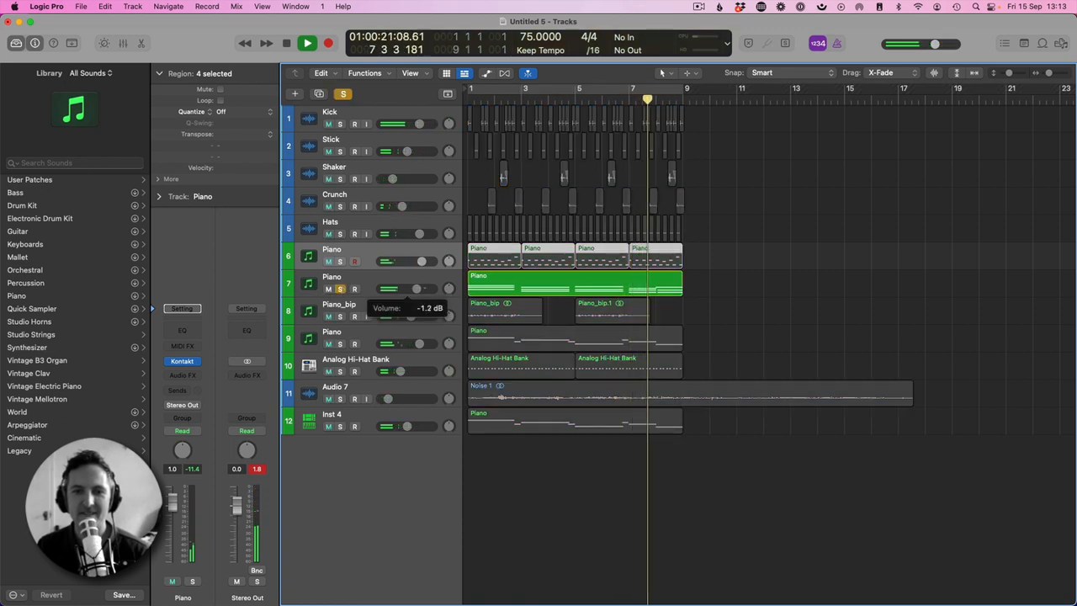
click(340, 289)
- Open the track 7 Piano region's notes and set all their velocities to 82 while playing from the start
double_click(581, 284)
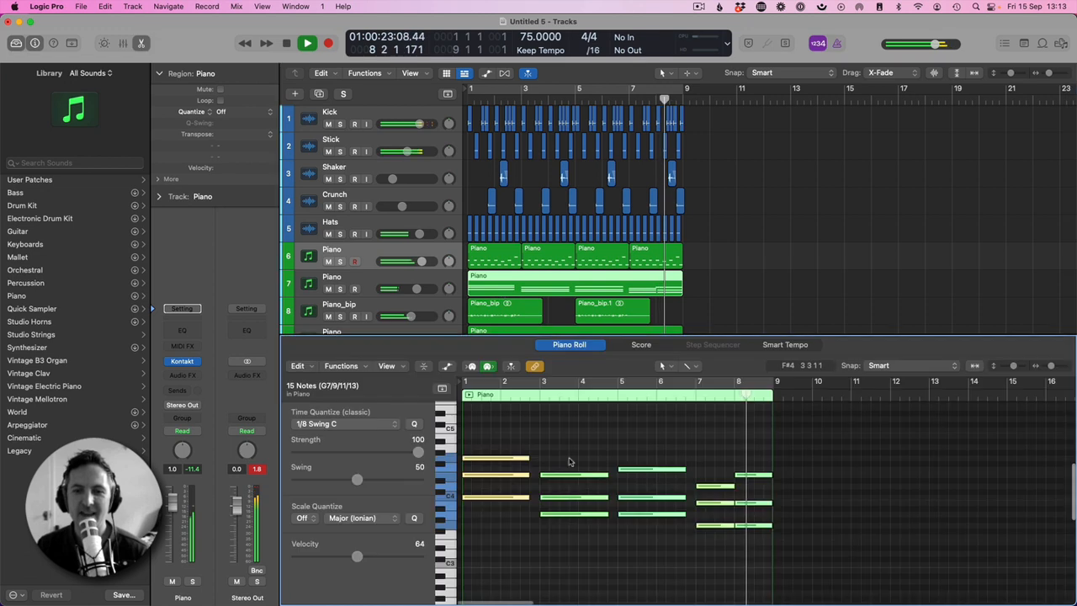
key(space)
key(super+a)
click(557, 461)
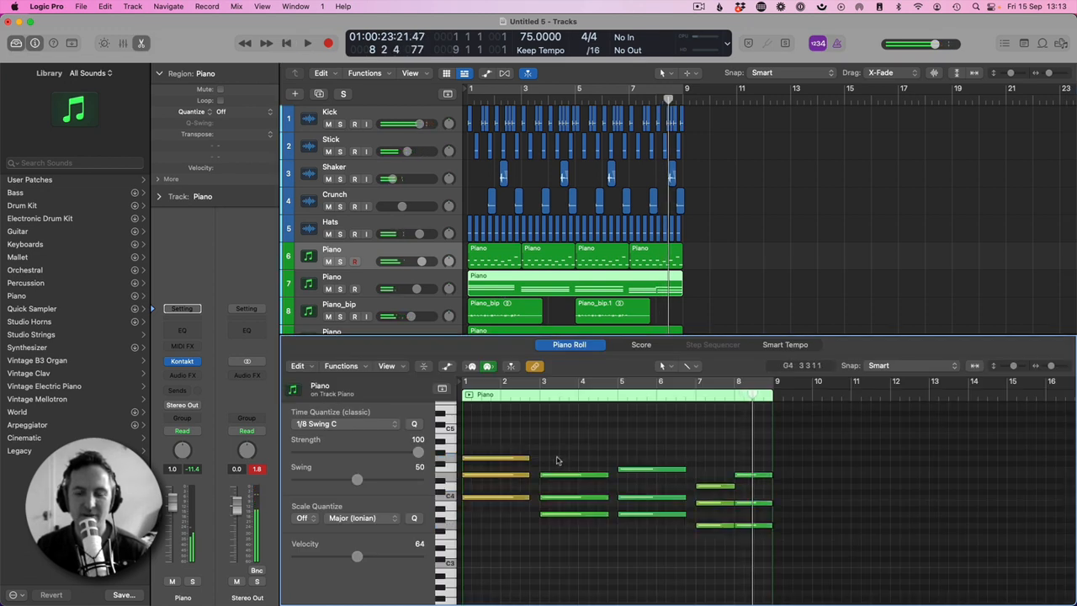
key(Return)
key(space)
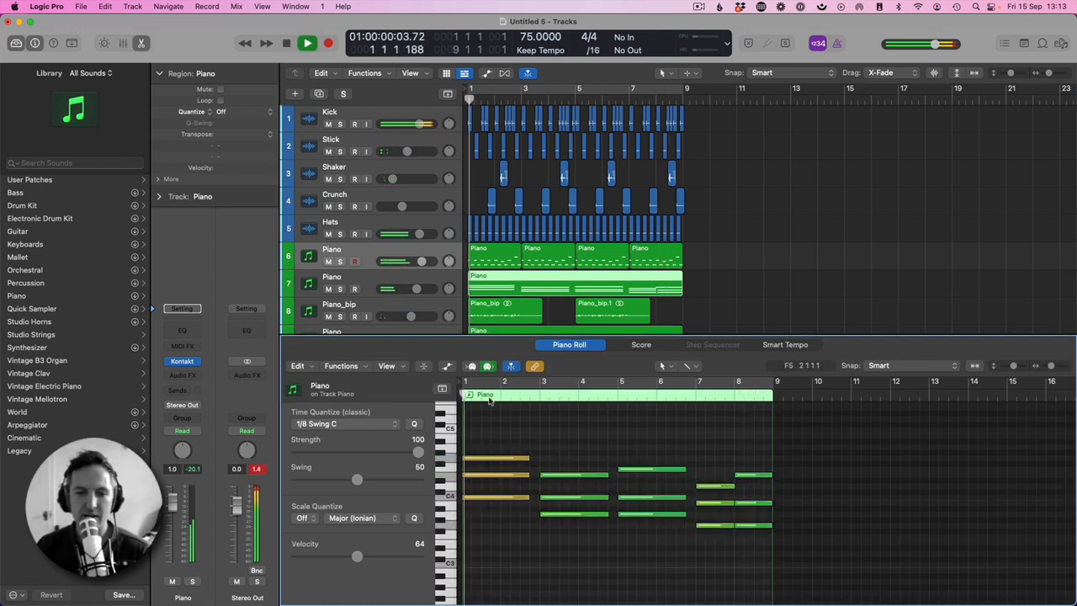
key(super+a)
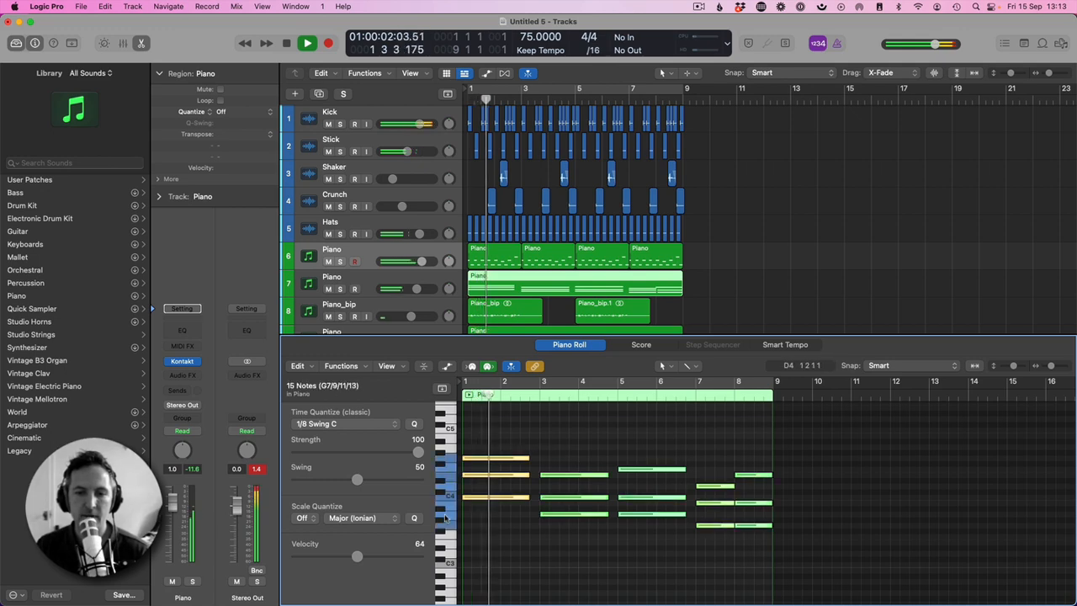
drag(356, 556, 377, 559)
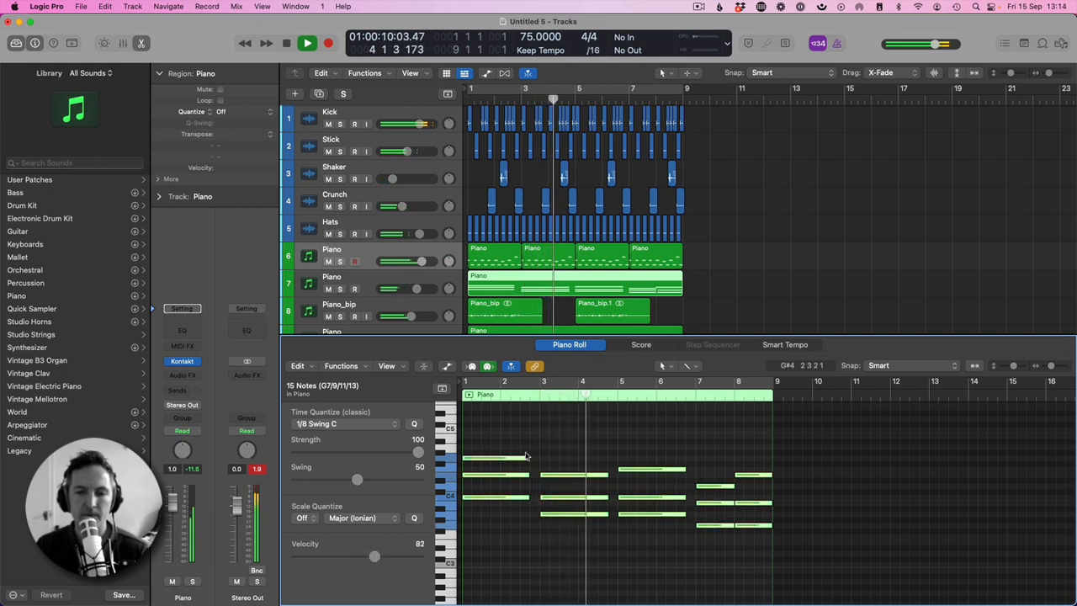
click(541, 423)
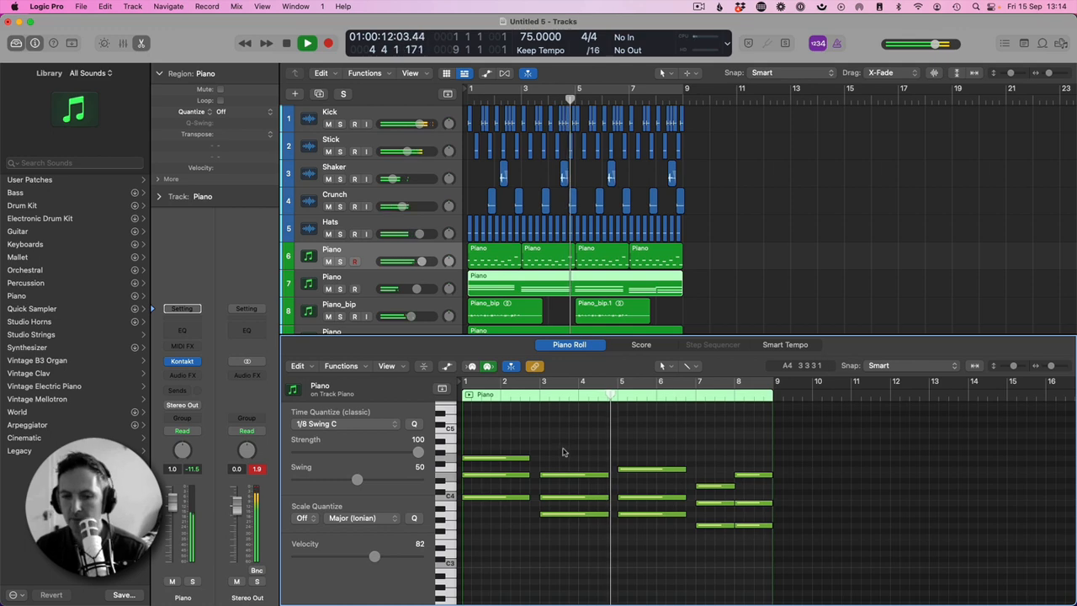
- Check the track 7 Piano in solo, unsolo it, and set its volume to 0.0 dB
click(339, 289)
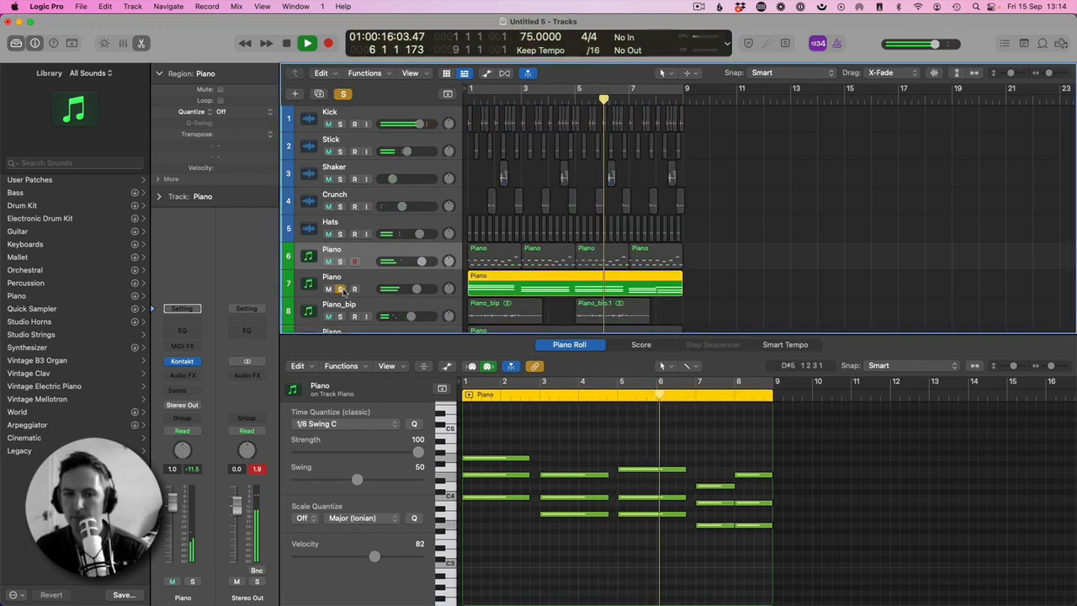
click(340, 288)
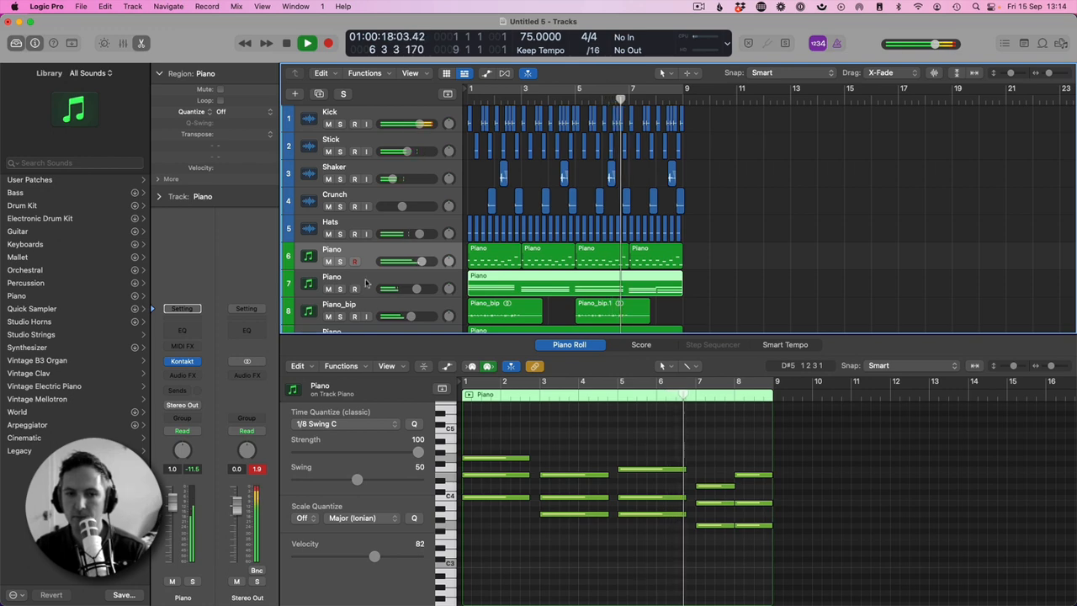
click(416, 289)
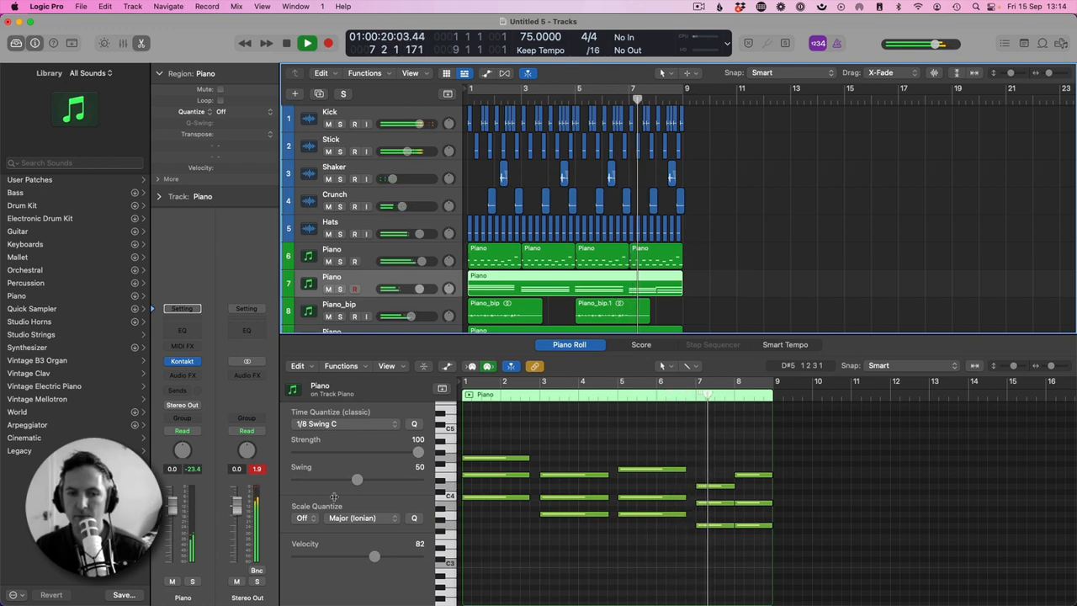
- Set the velocity of all notes in the track 7 Piano region to 93 and stop playback
key(super+a)
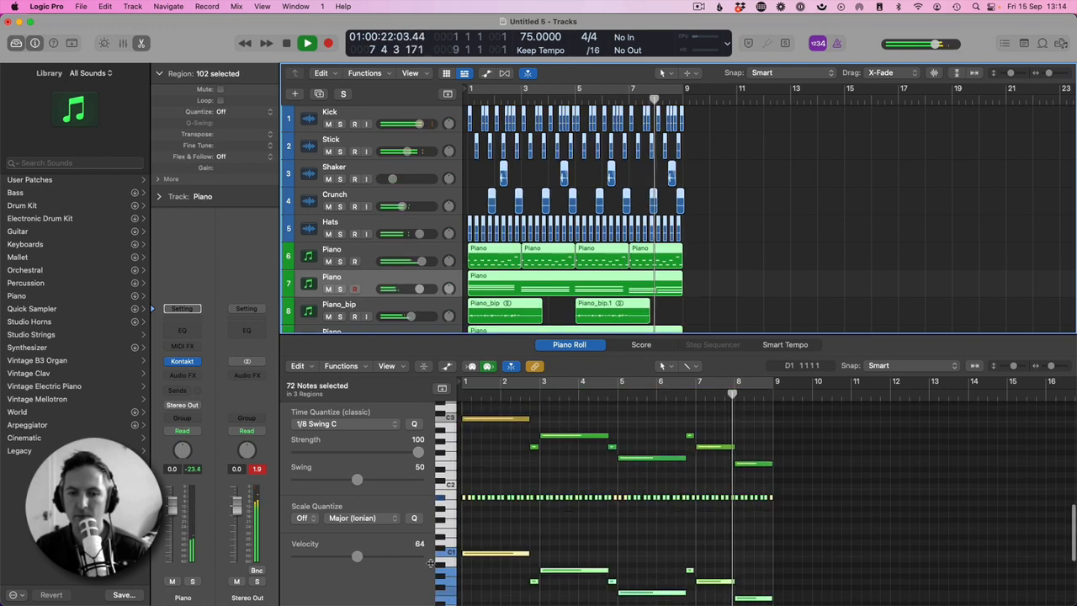
click(705, 264)
click(621, 286)
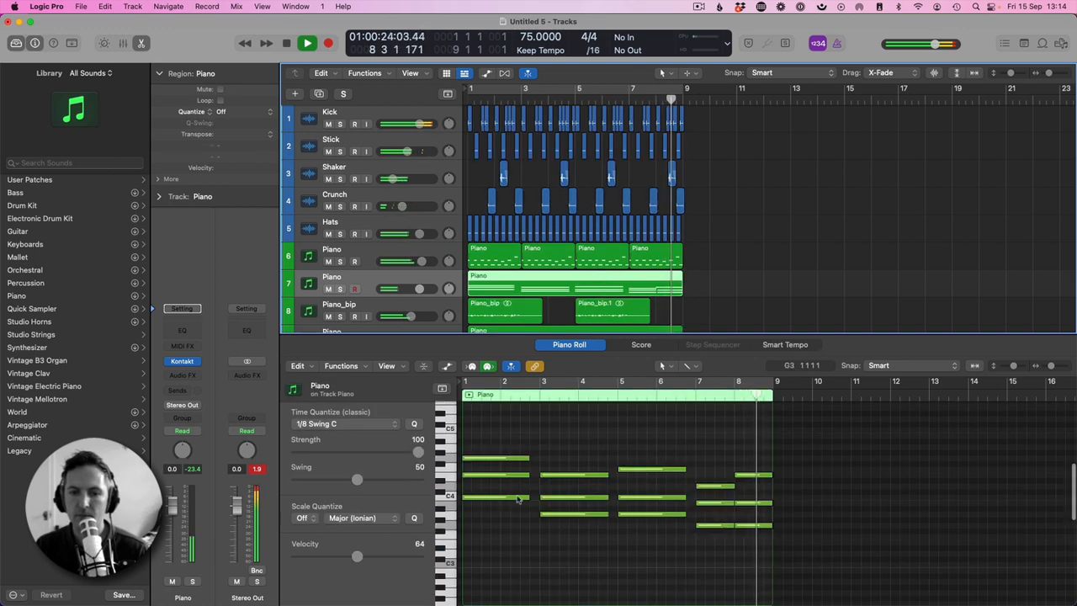
key(super+a)
drag(357, 556, 387, 559)
key(space)
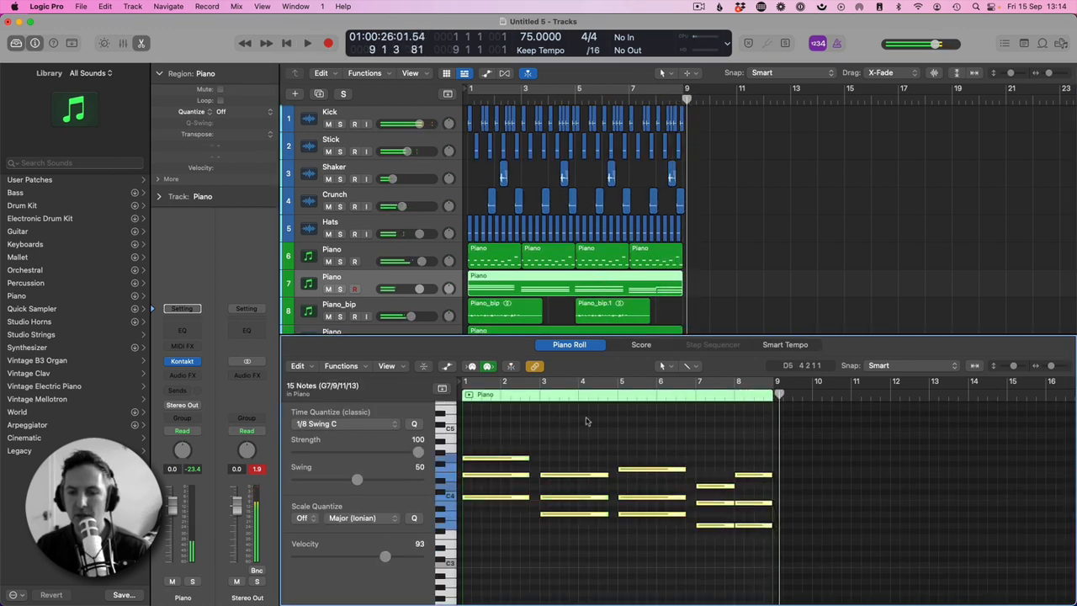
- Play the full arrangement from the start and compare it with the track 9 Piano muted and unmuted
key(e)
click(751, 221)
key(Return)
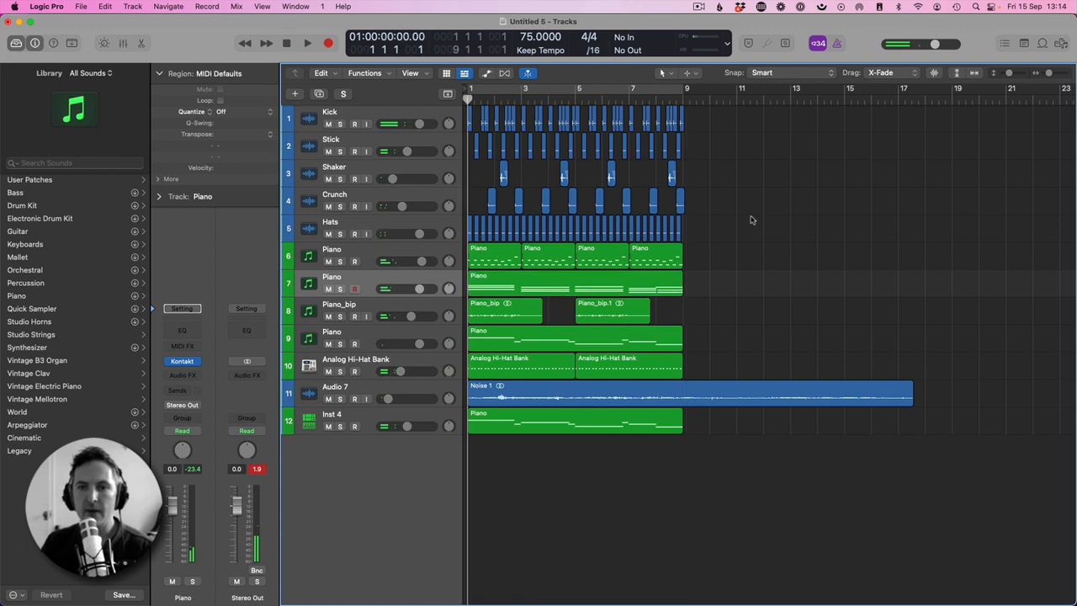
key(space)
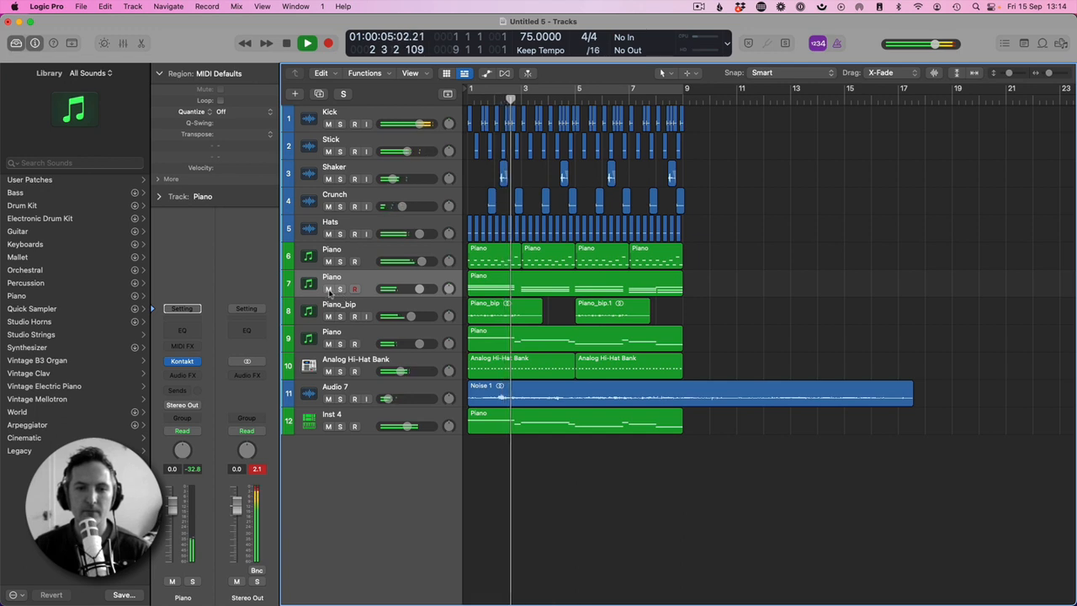
click(328, 344)
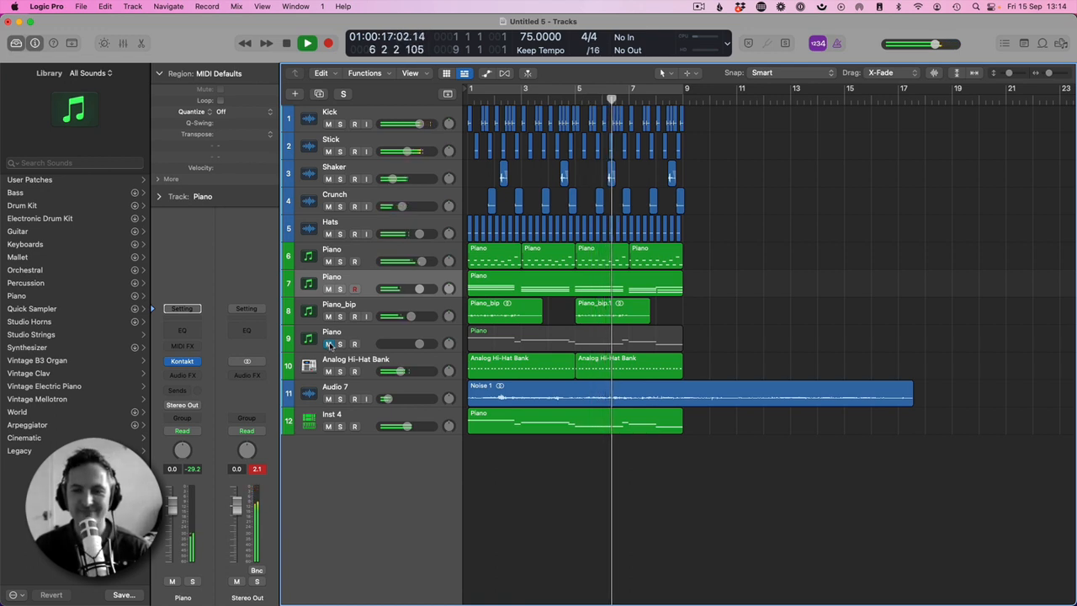
click(328, 344)
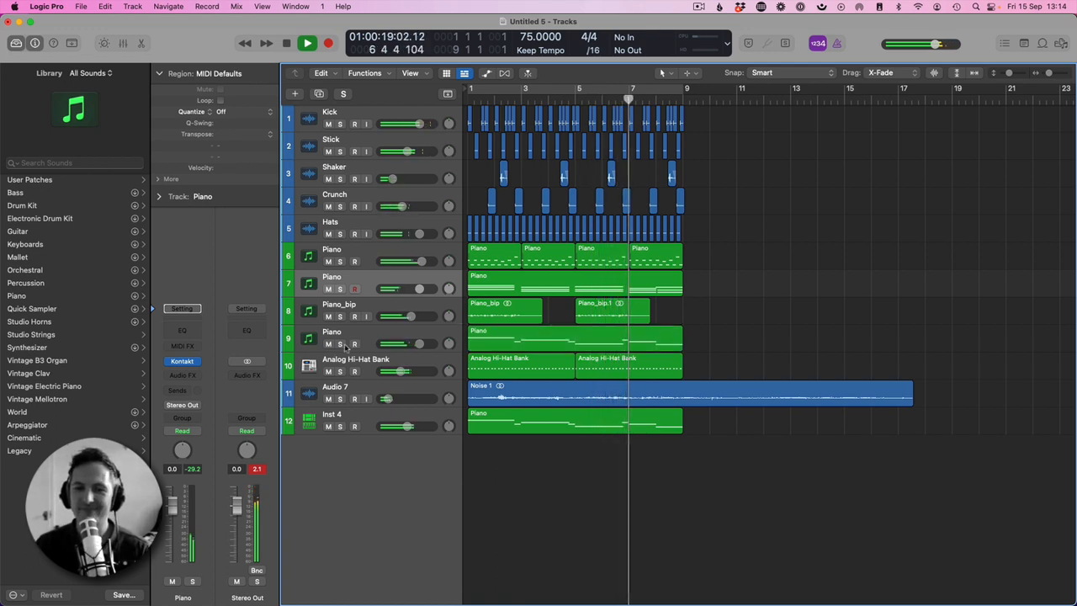
- Set all notes in the track 9 Piano region to velocity 93 and transpose them down one octave
click(522, 340)
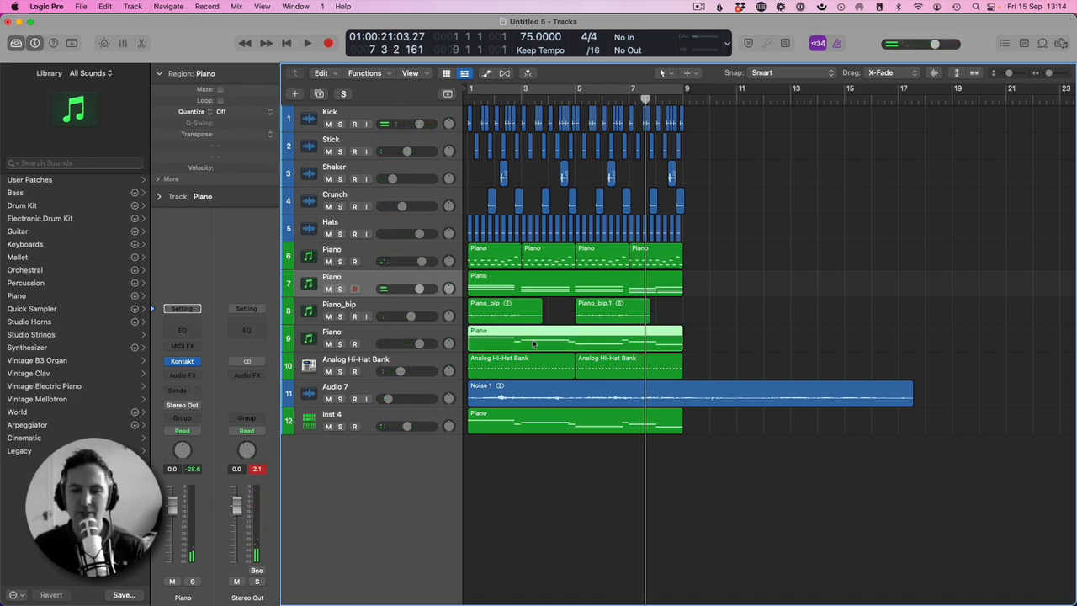
double_click(533, 343)
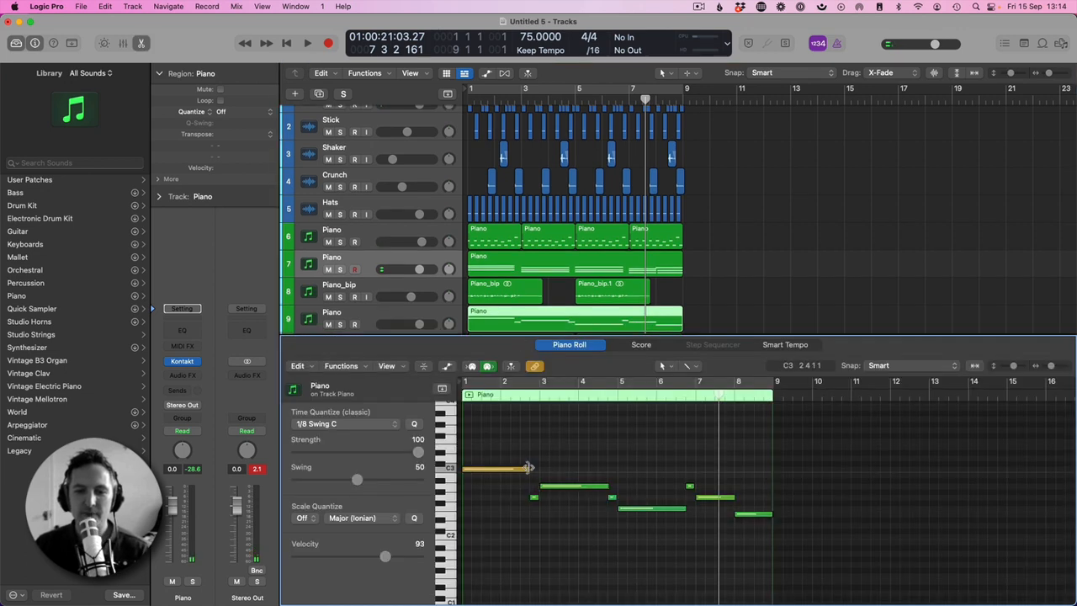
key(super+a)
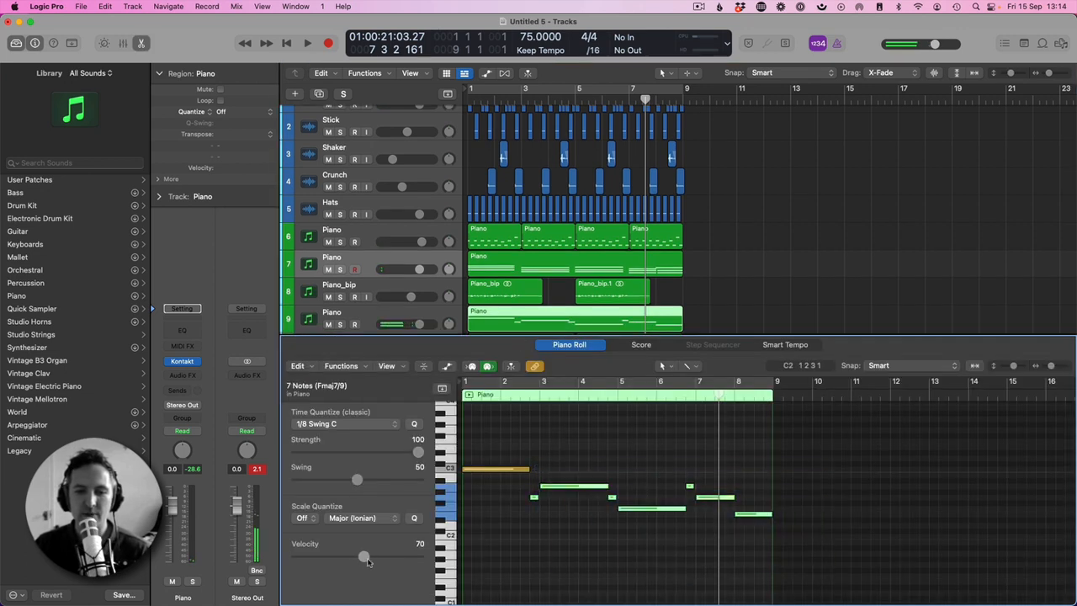
click(499, 451)
key(super+a)
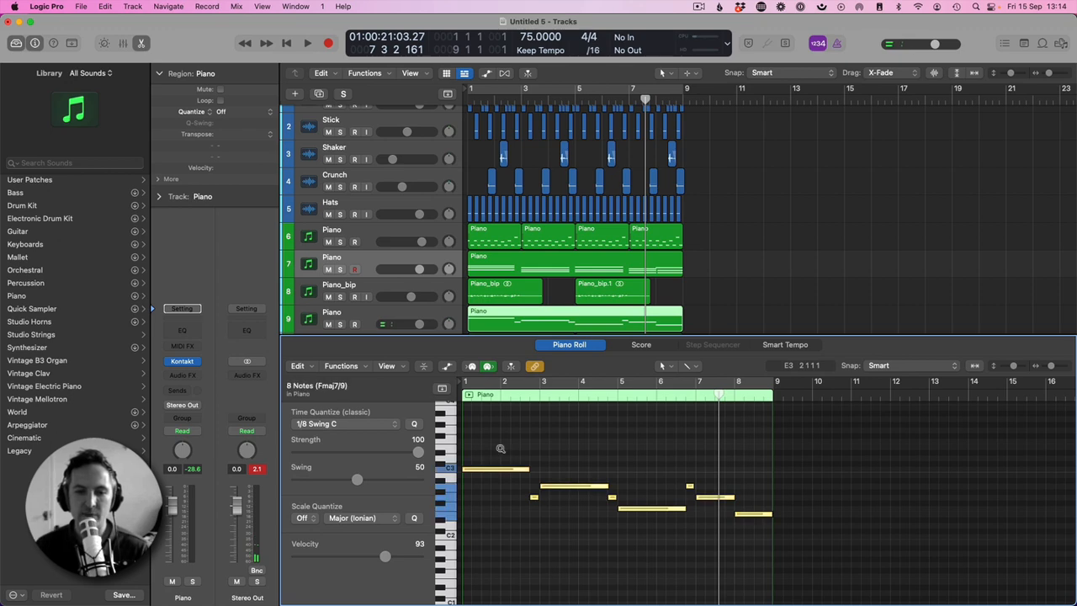
key(alt+shift+Down)
click(539, 521)
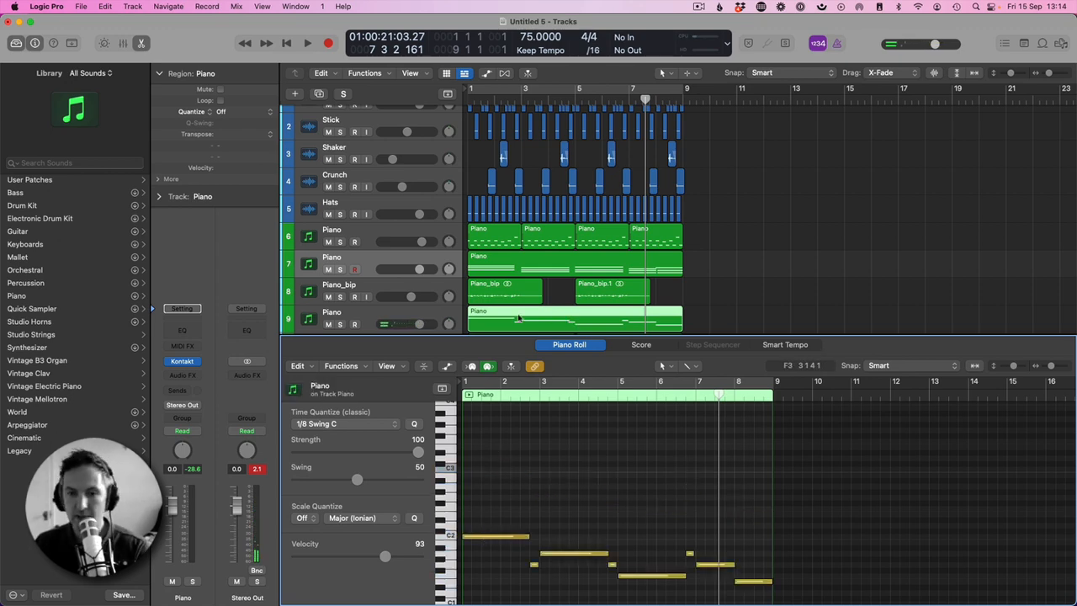
key(Return)
key(p)
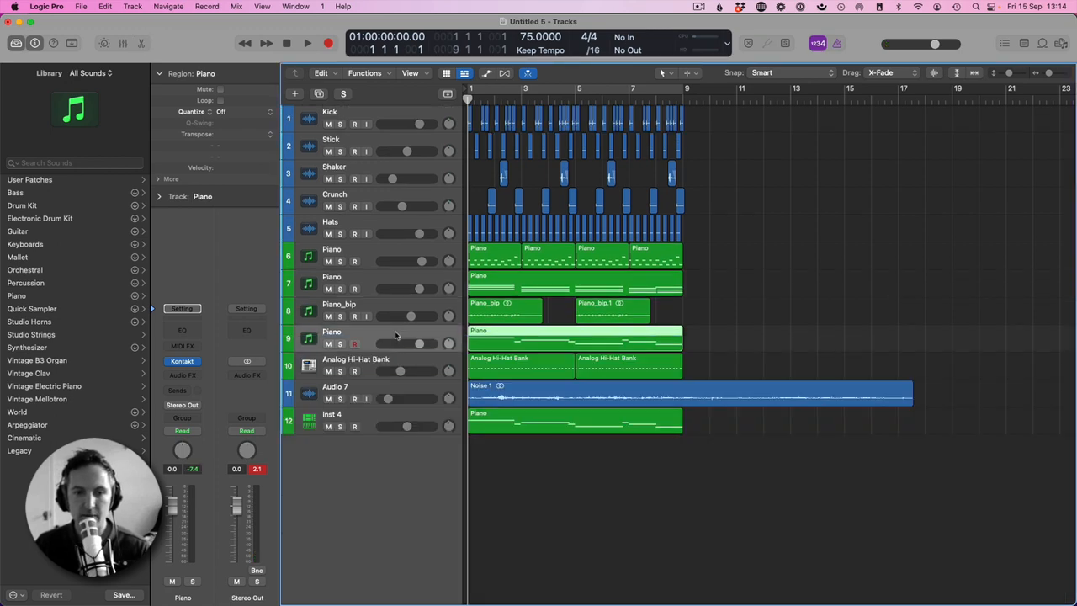
- Duplicate the track 9 Piano as a new empty track and record a chord part on it from bar 1 to bar 9
key(super+d)
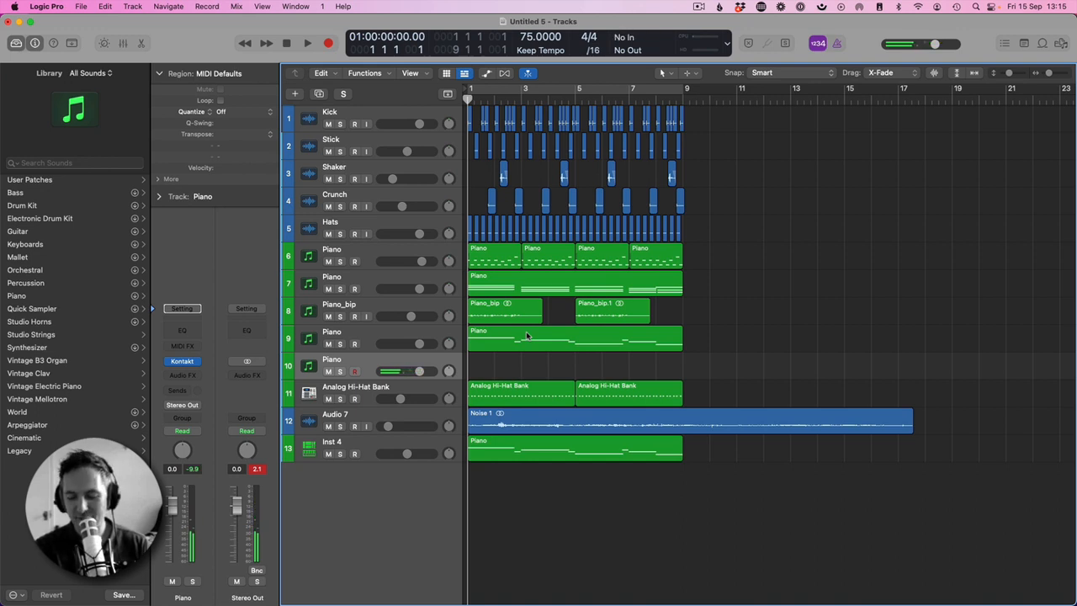
key(r)
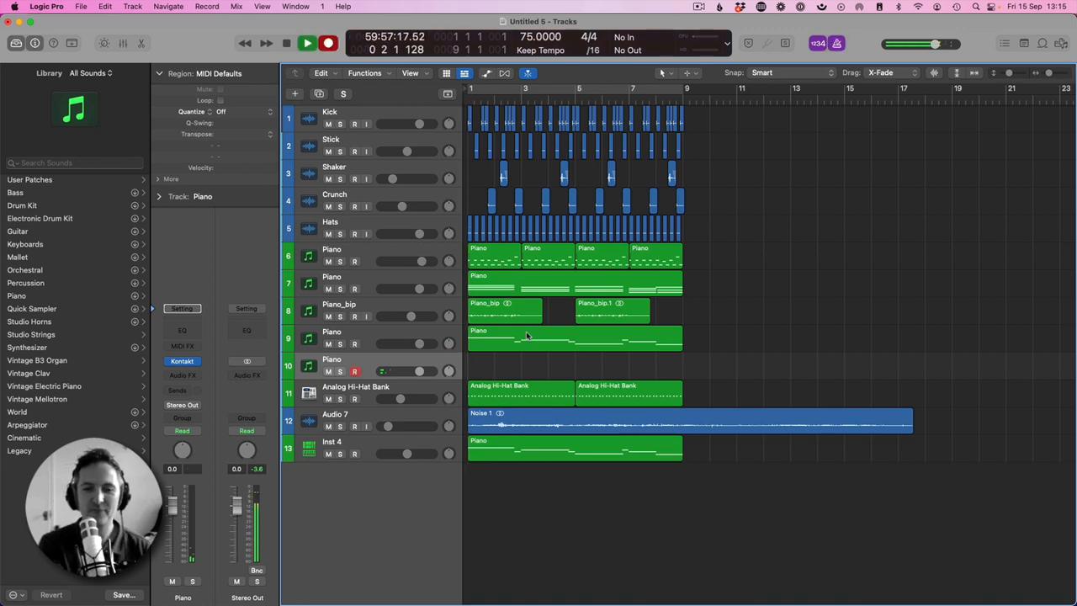
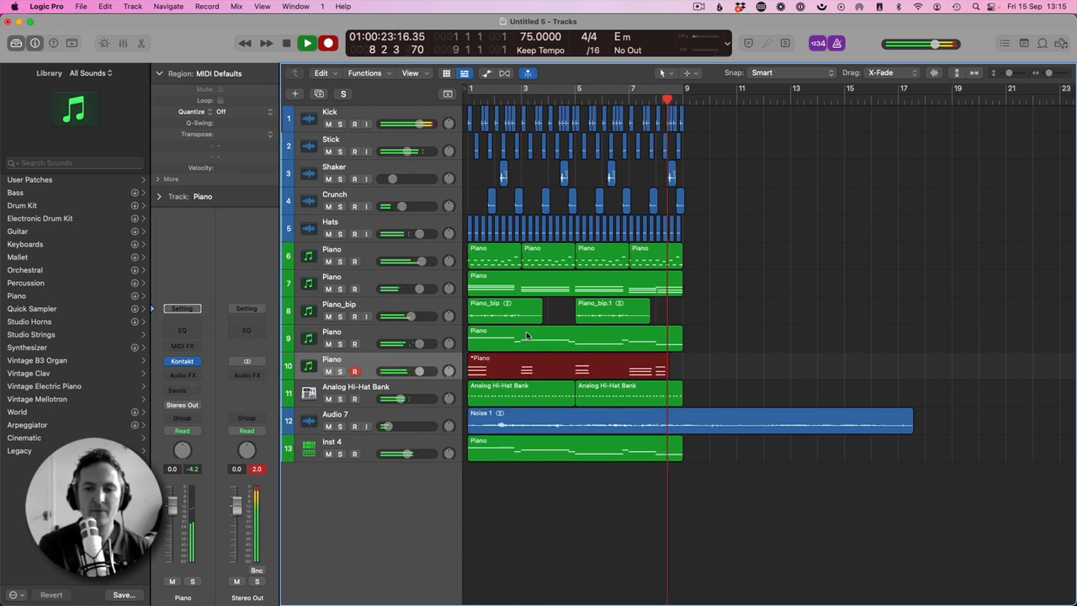
key(space)
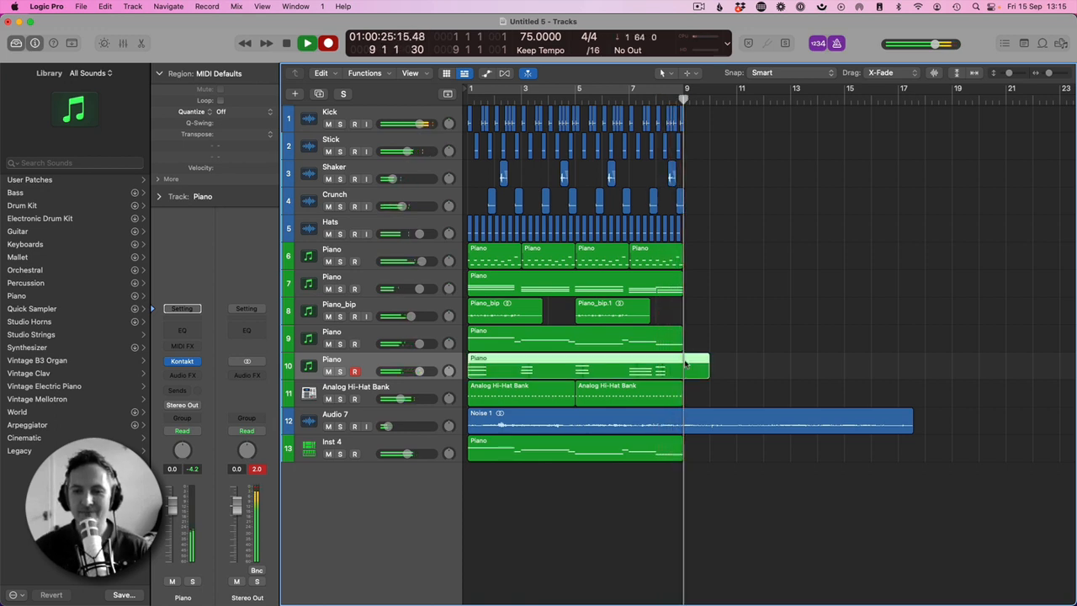
- Open the recorded track 10 Piano region's notes and adjust the velocities of individual chord notes
double_click(662, 368)
key(super+a)
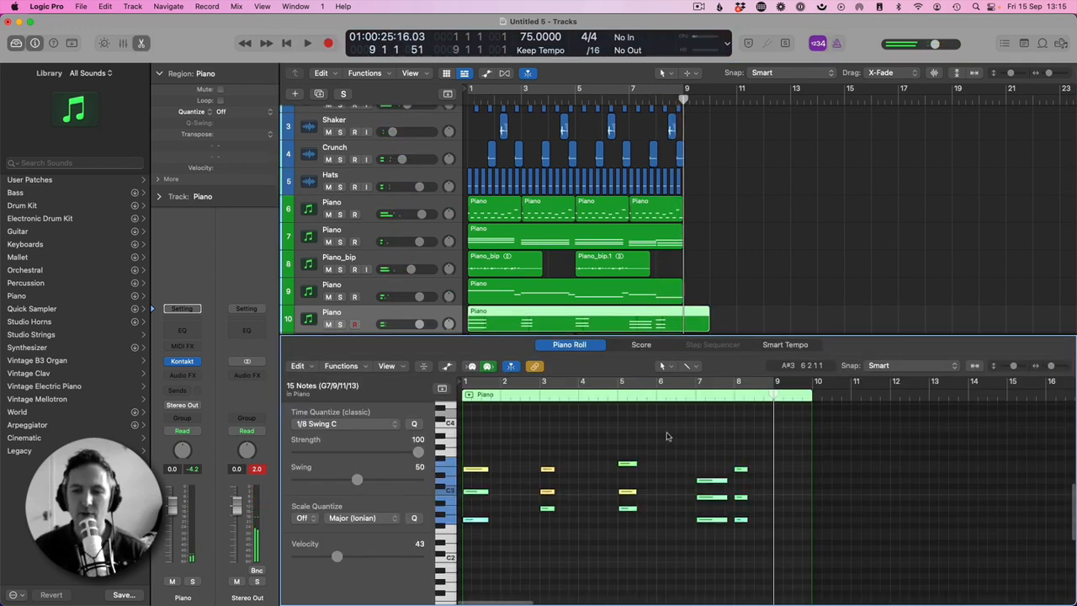
click(619, 549)
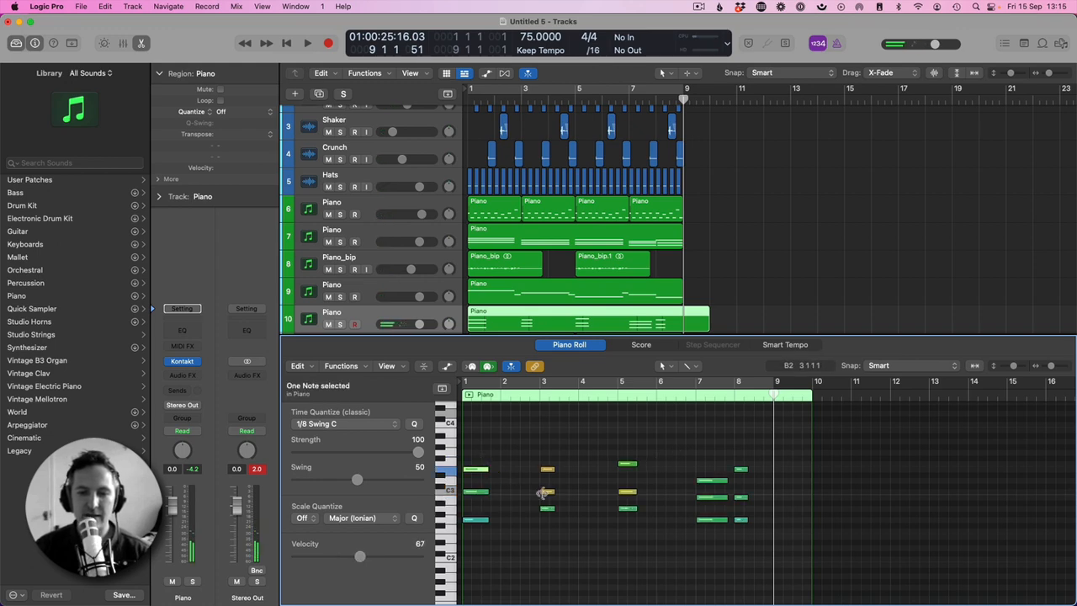
shift+click(544, 493)
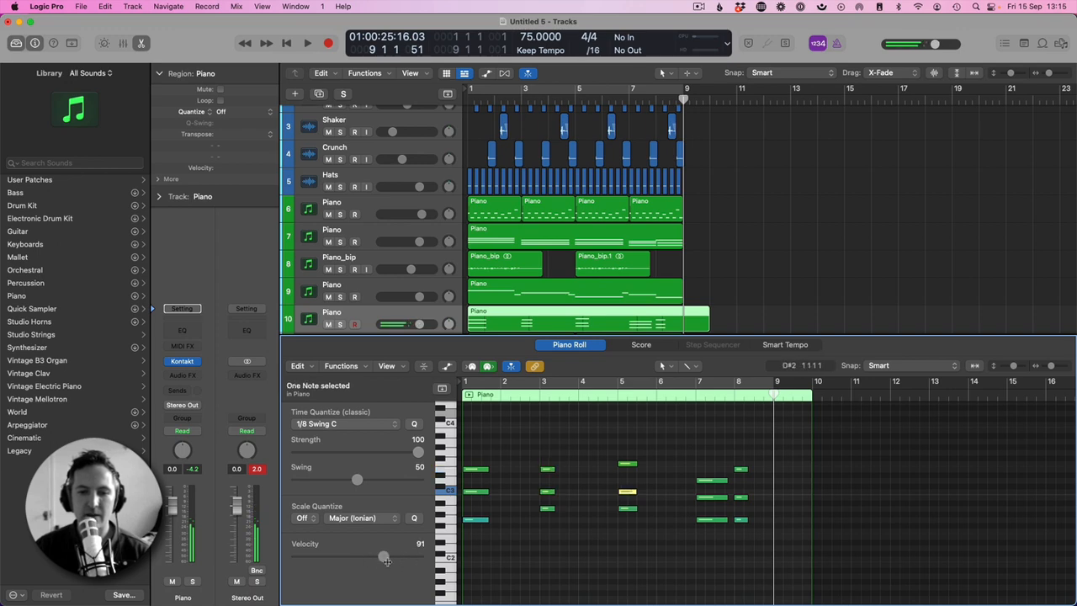
- Lengthen the notes of the first three chords in the track 10 Piano region
drag(524, 444, 566, 515)
drag(554, 468, 680, 464)
drag(484, 458, 529, 496)
click(473, 520)
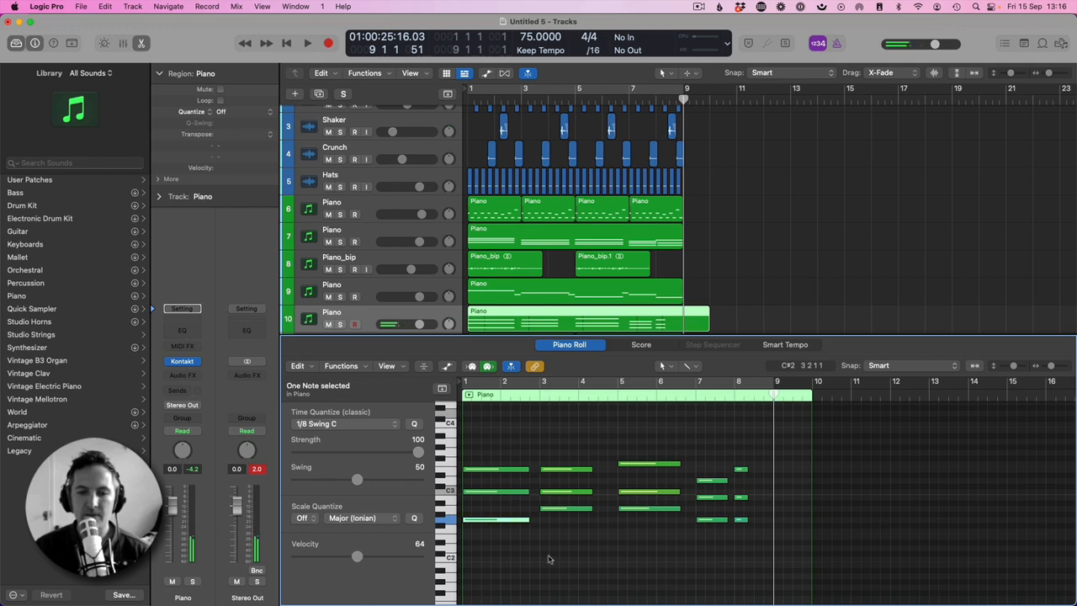
- Play the arrangement from the start, mute the track 9 Piano during playback, and select the Hats track
key(Return)
key(space)
key(p)
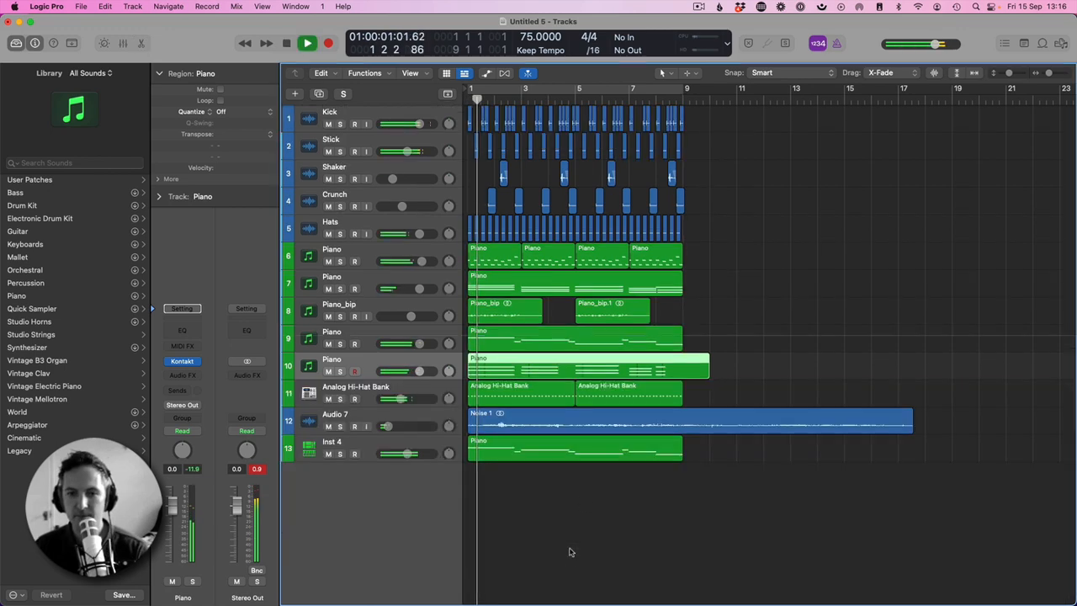
click(328, 344)
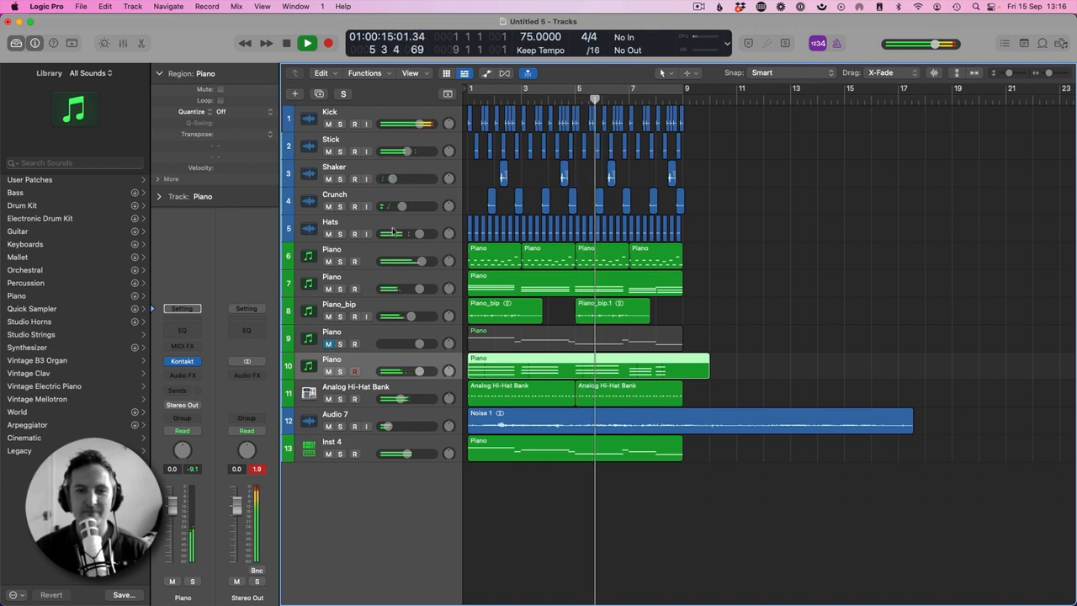
click(367, 223)
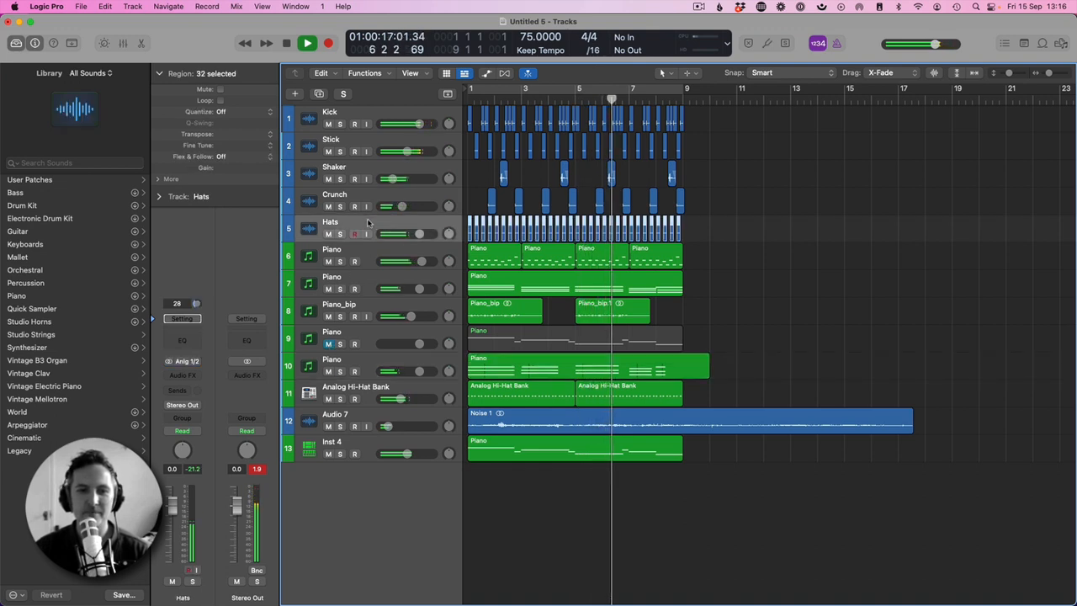
- Group the Kick, Stick, Shaker, Crunch and Hats tracks into a summing stack, collapse it, and return the stopped playhead to the start
shift+click(362, 115)
right_click(362, 116)
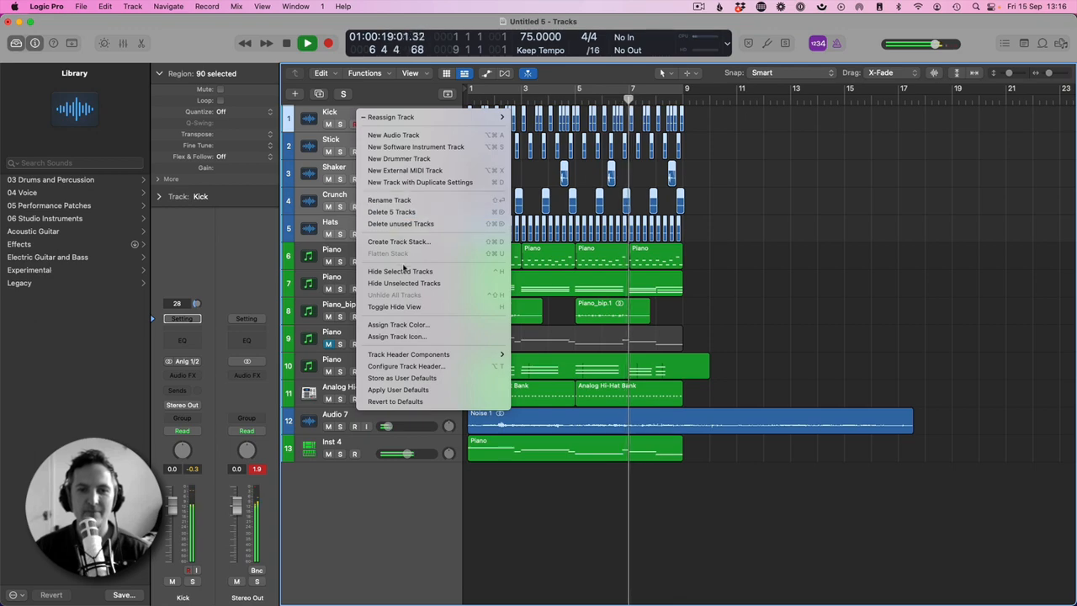
click(402, 242)
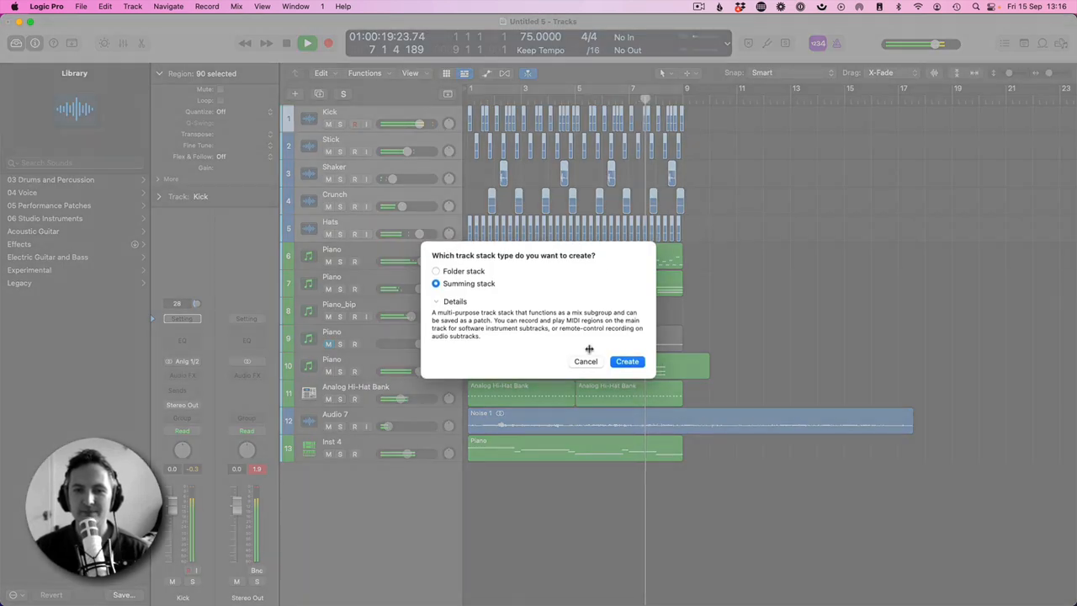
click(626, 362)
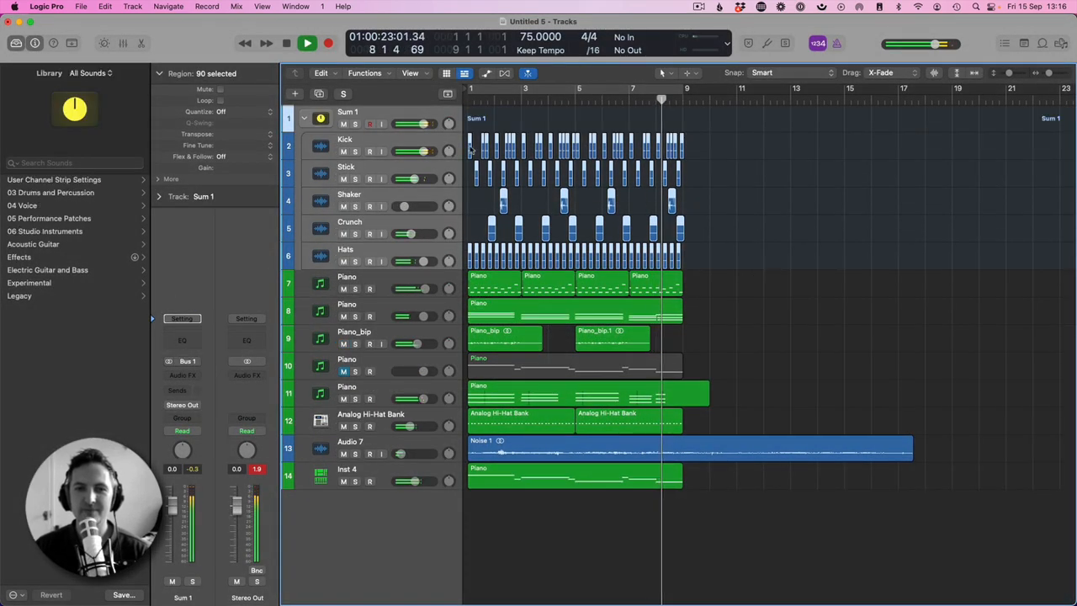
key(space)
click(316, 118)
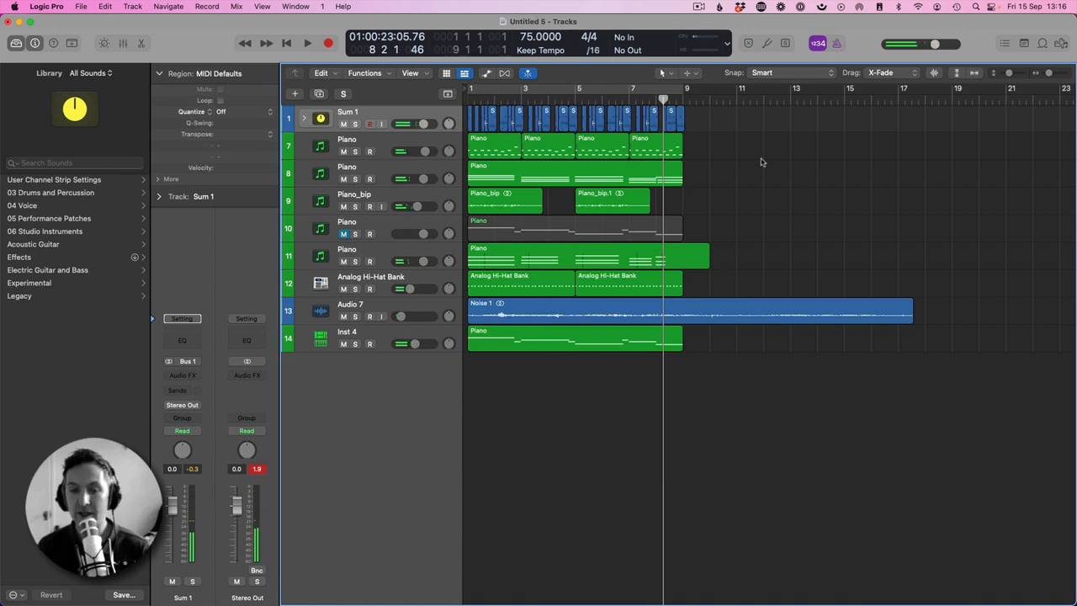
key(Return)
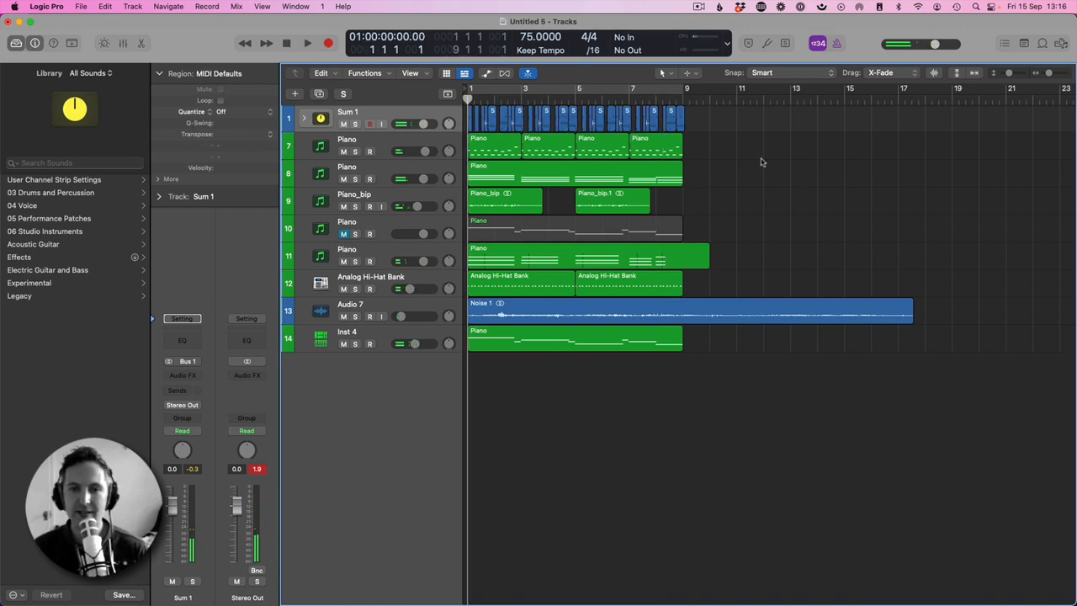
- Copy the Noise 1 region twice along the Audio 7 track, overlapping the ends slightly, to extend the noise to about bar 48
click(366, 146)
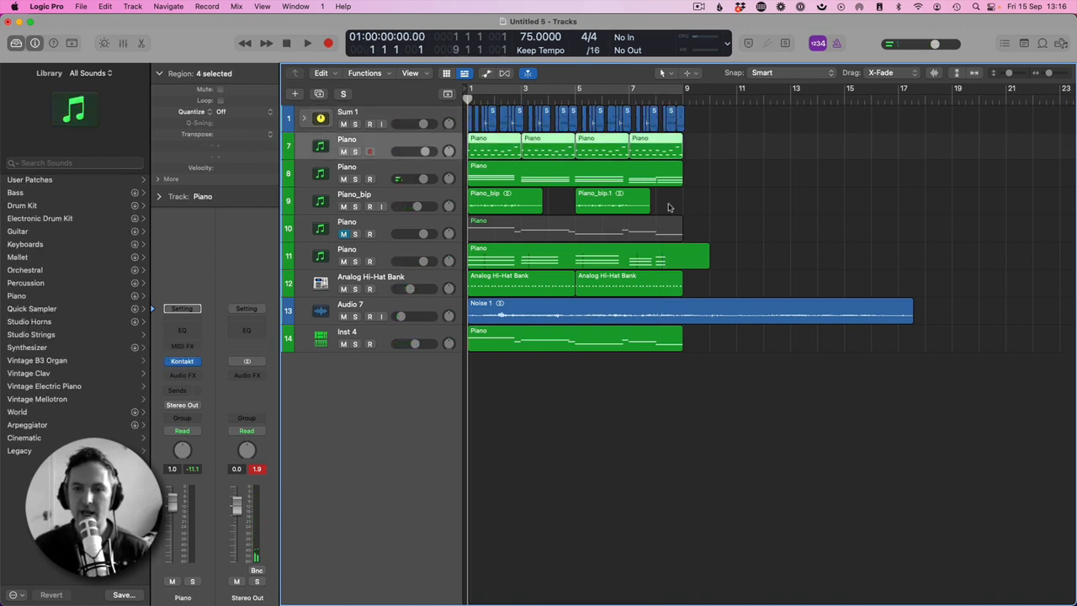
click(885, 311)
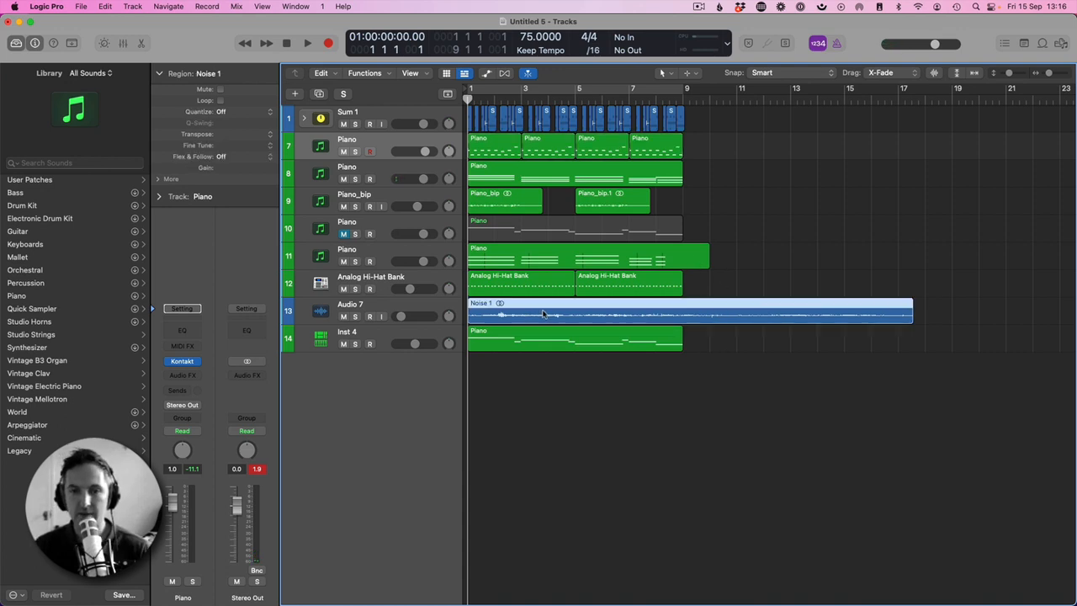
drag(543, 313, 957, 310)
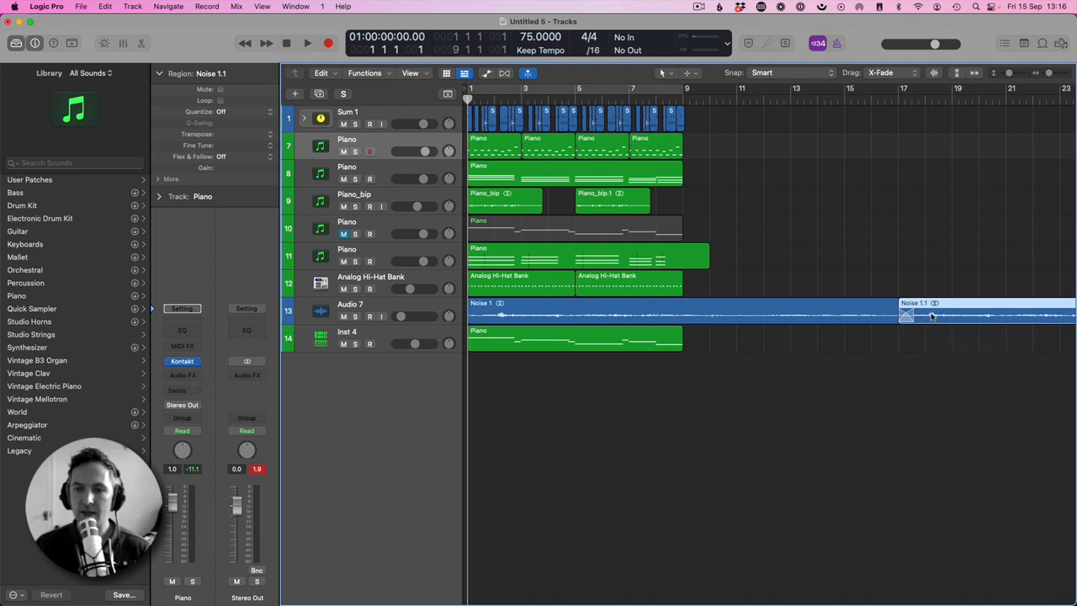
scroll(926, 315, right, 10)
click(863, 98)
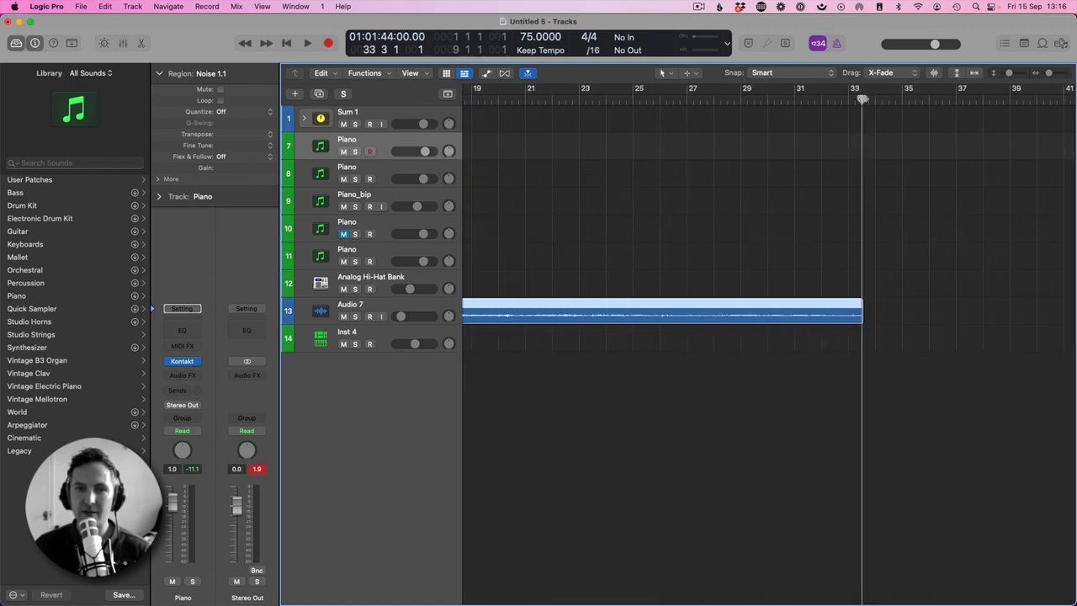
drag(1048, 73, 1043, 73)
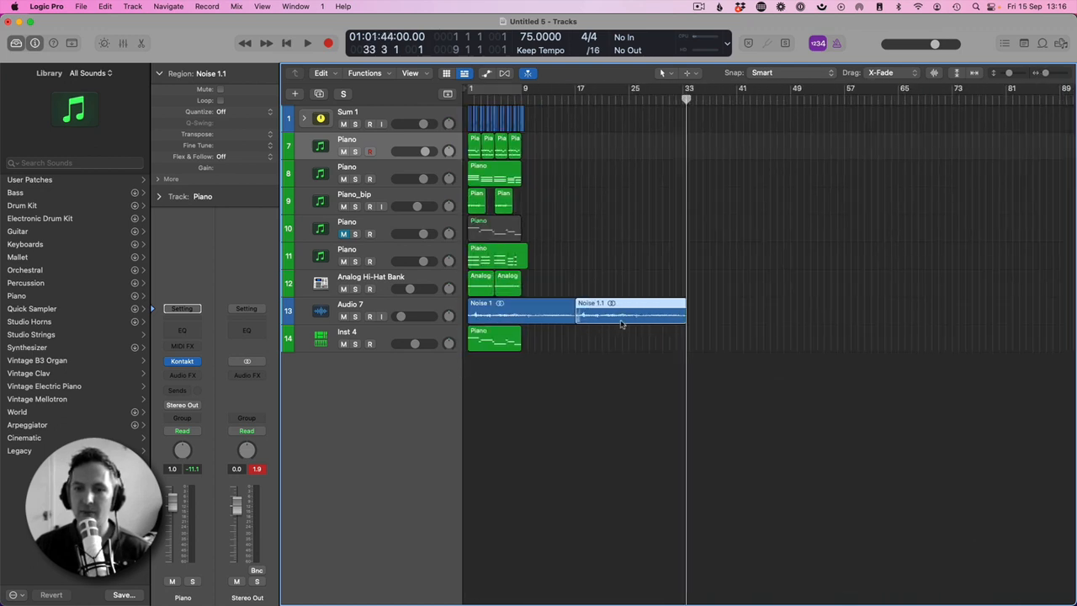
drag(607, 318, 708, 321)
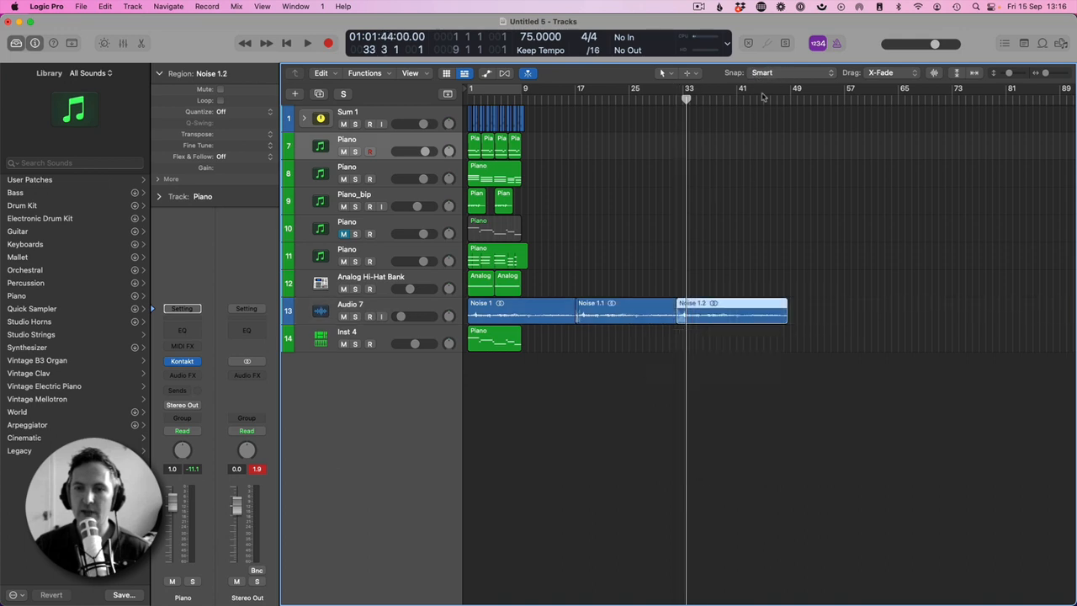
drag(765, 98, 787, 99)
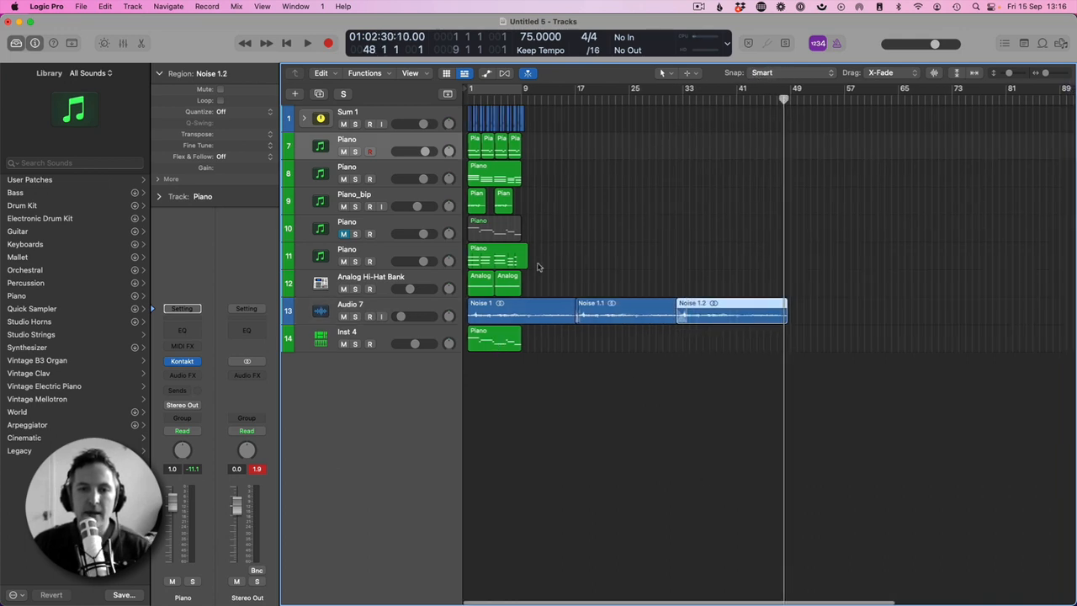
- Move all the Sum 1 drum regions to start at bar 9 and play the arrangement from the start
click(407, 118)
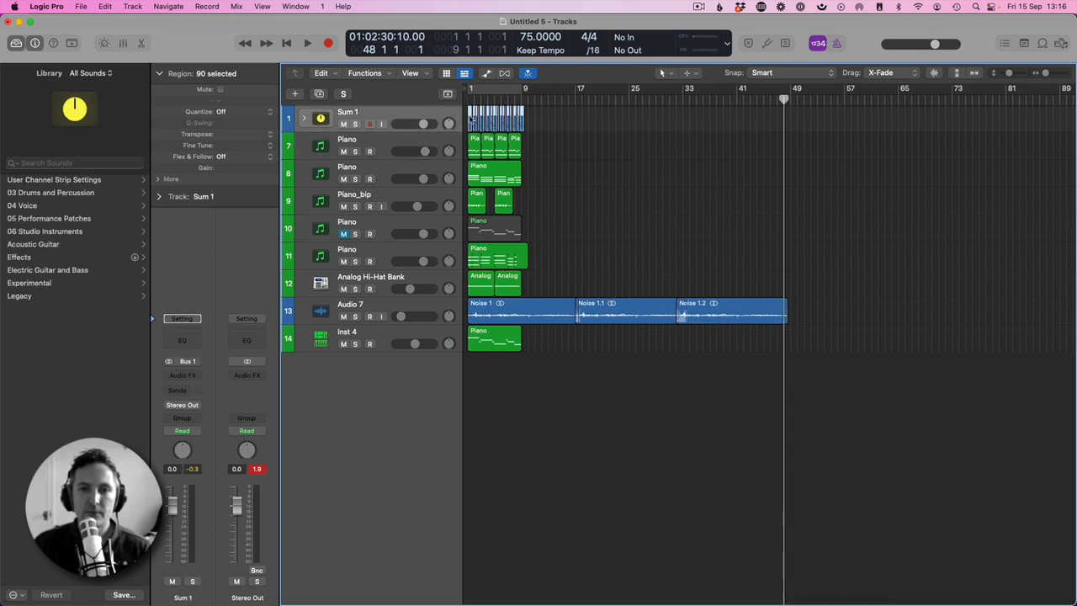
drag(471, 119, 473, 151)
key(shift+space)
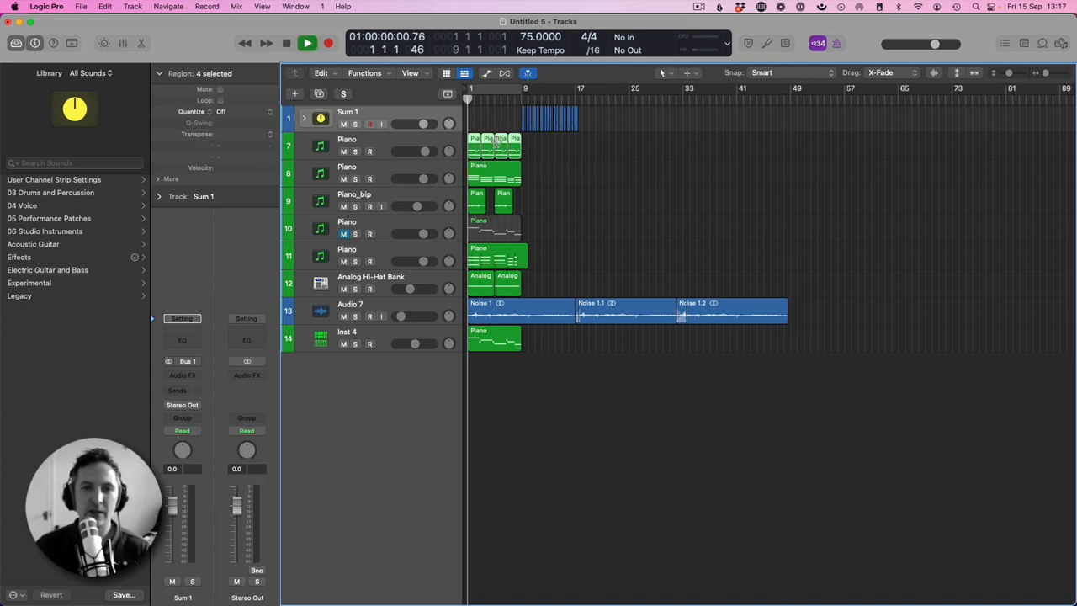
click(354, 152)
click(354, 152)
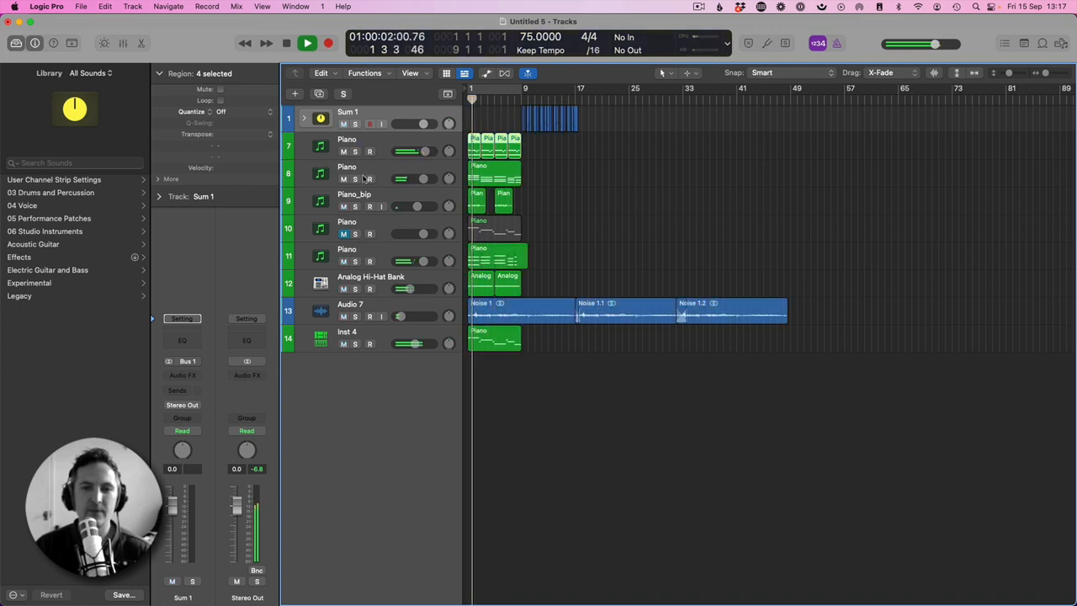
- Move the track 8 Piano, Inst 4 and Analog Hi-Hat Bank regions to start at bar 9
drag(481, 176, 535, 179)
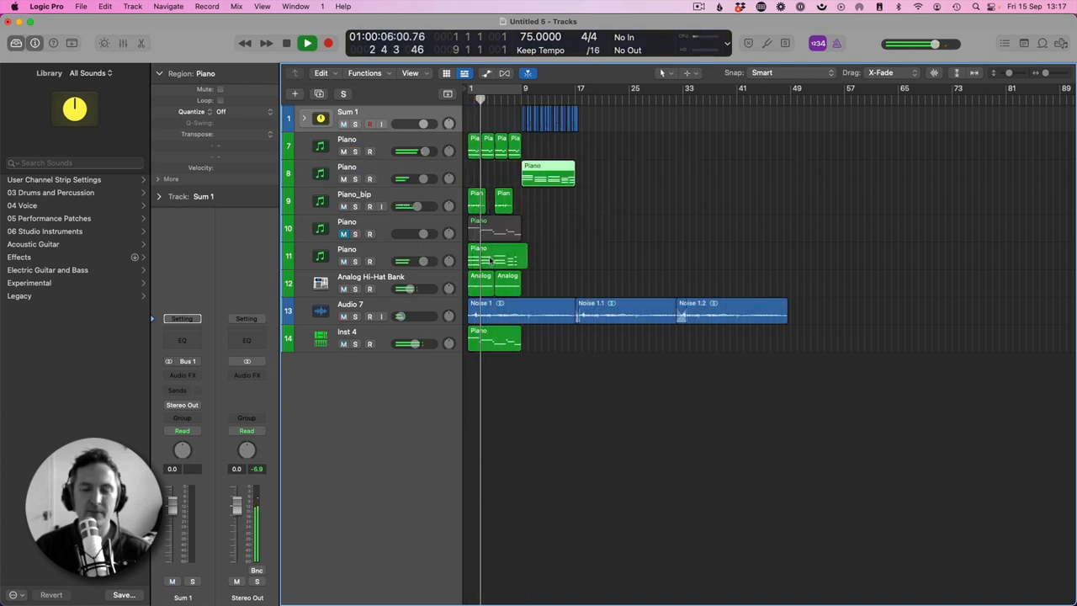
drag(480, 337, 533, 339)
click(543, 288)
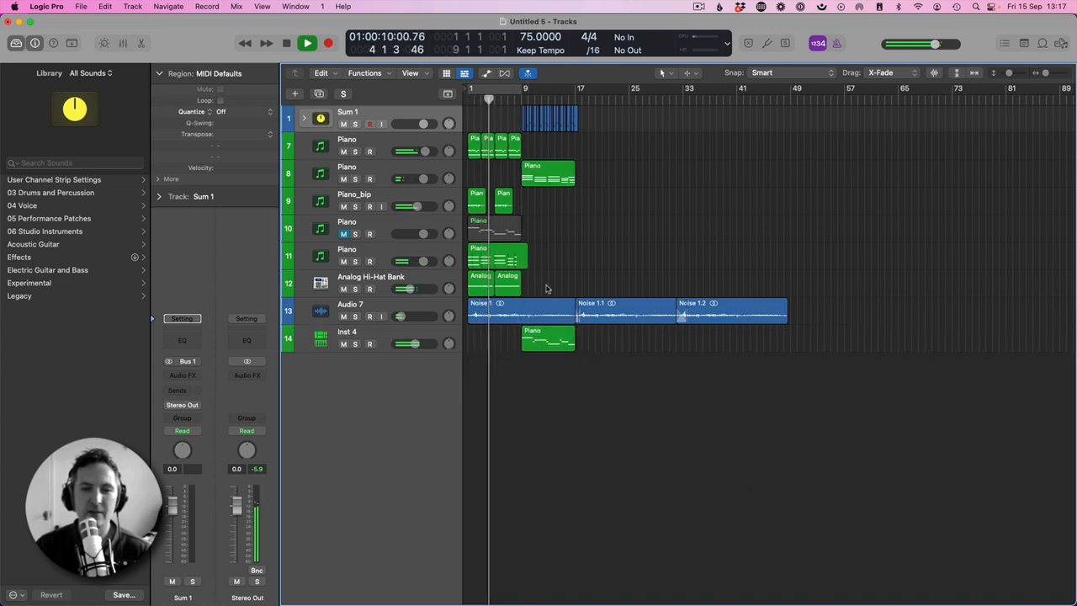
mouse_move(548, 289)
mouse_down()
mouse_move(484, 285)
mouse_move(556, 286)
mouse_up()
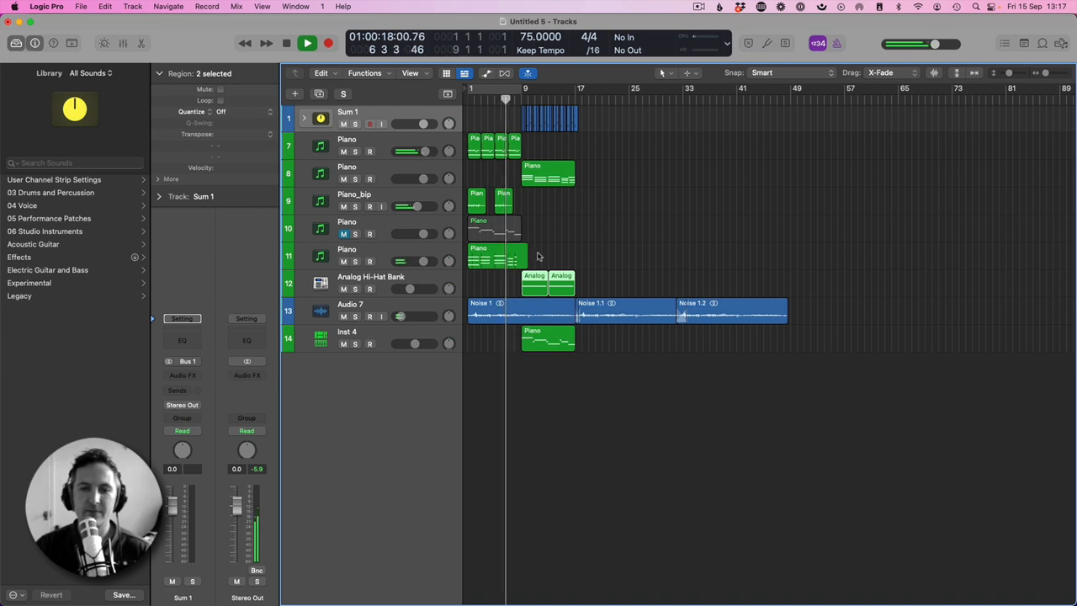
- Briefly solo the track 11 Piano and the Piano_bip track during playback to check their parts
click(355, 261)
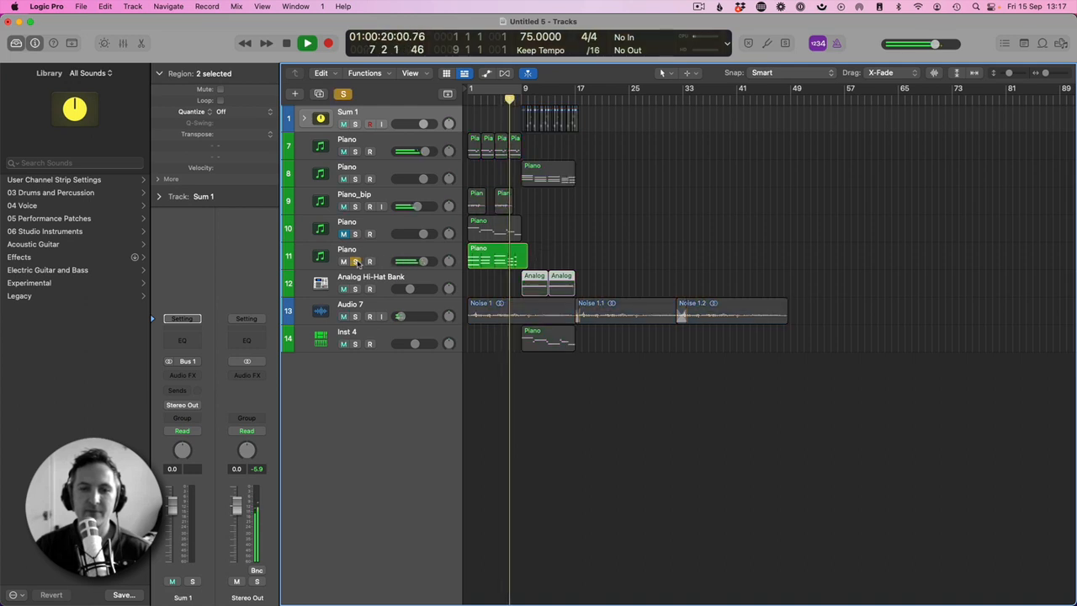
click(355, 262)
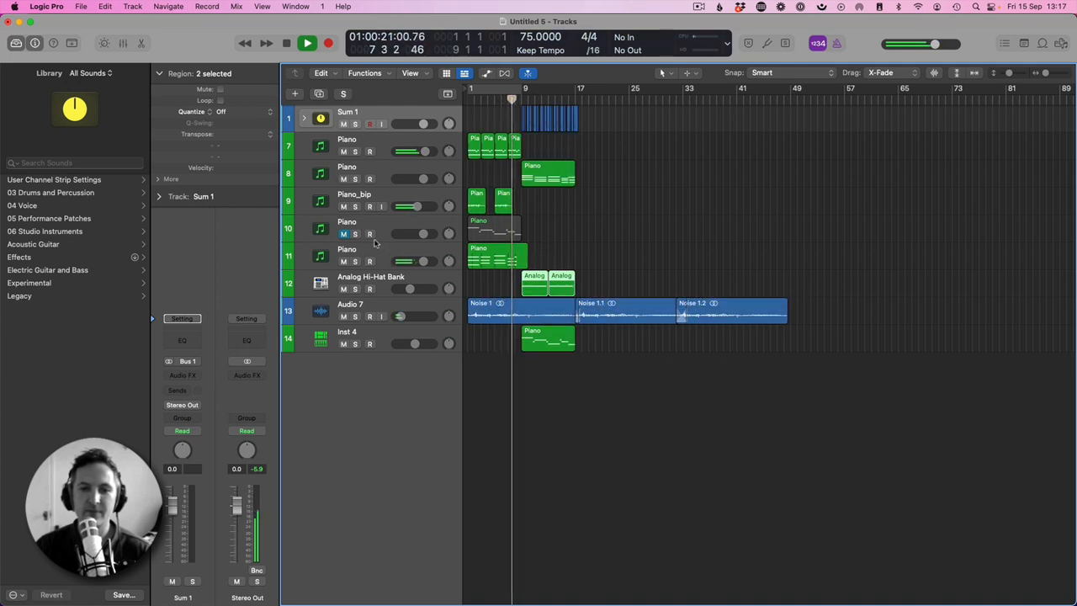
click(355, 206)
click(355, 206)
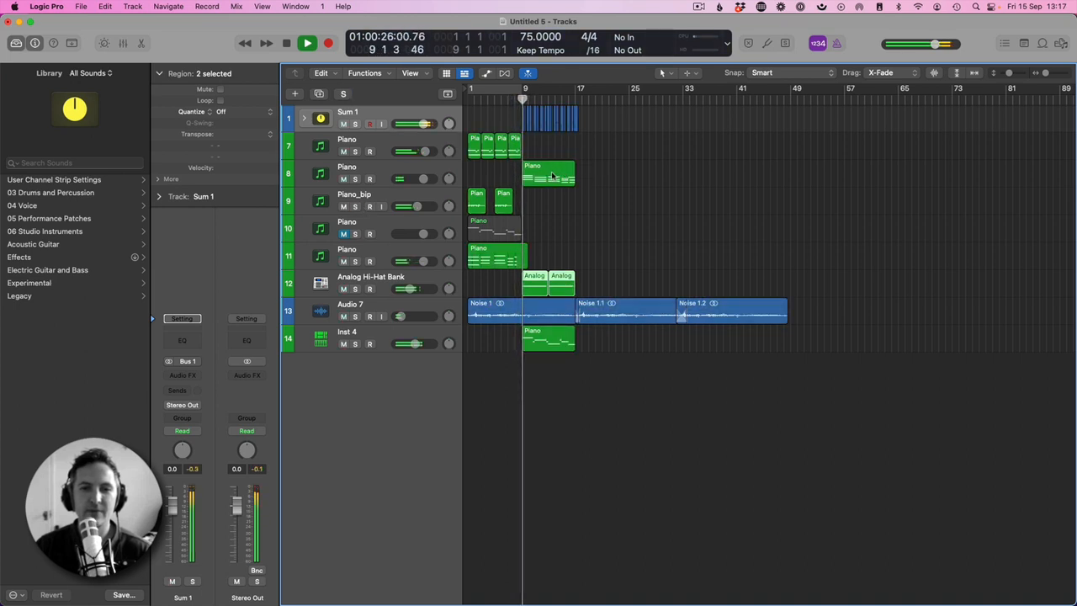
- Move the track 11 Piano region to bar 9 and the track 8 Piano region back to bar 1
drag(543, 262, 538, 261)
drag(544, 175, 490, 175)
- Play the arrangement from the start and slightly raise the volume of the Piano_bip track
key(Return)
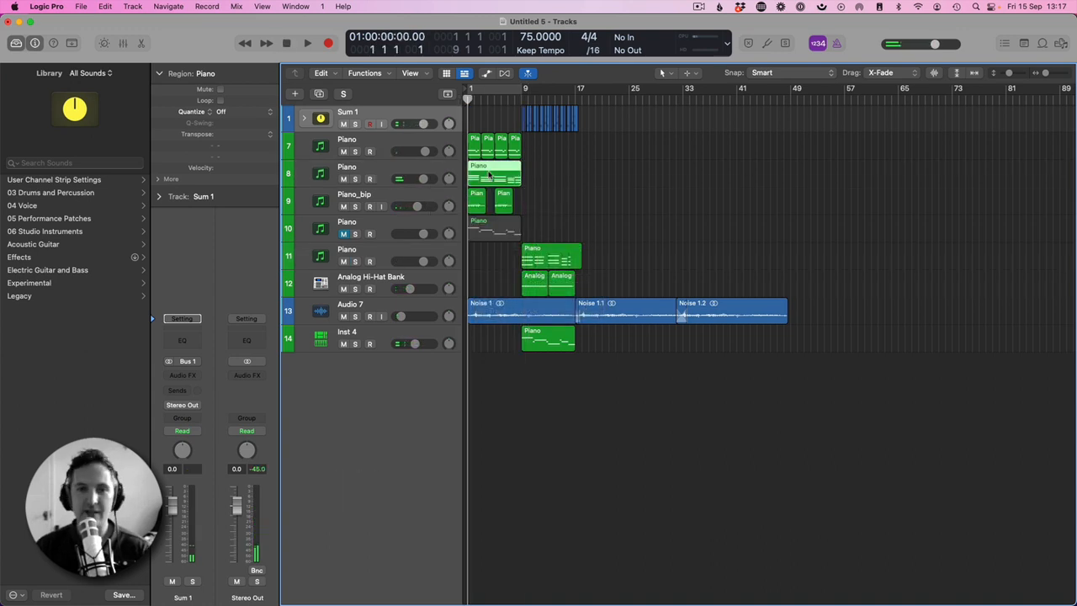
key(space)
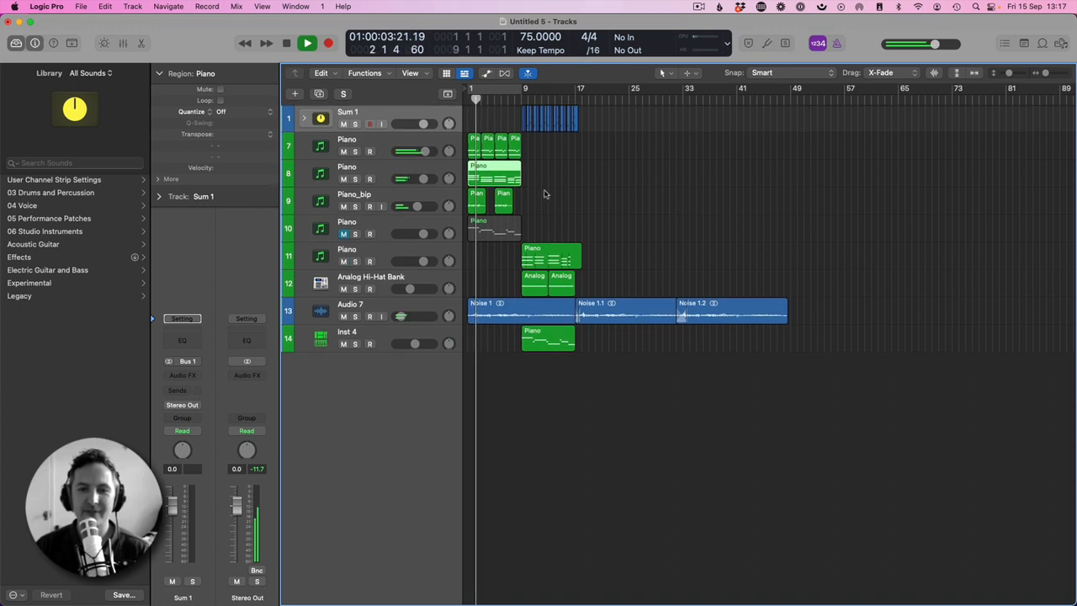
drag(419, 209, 420, 209)
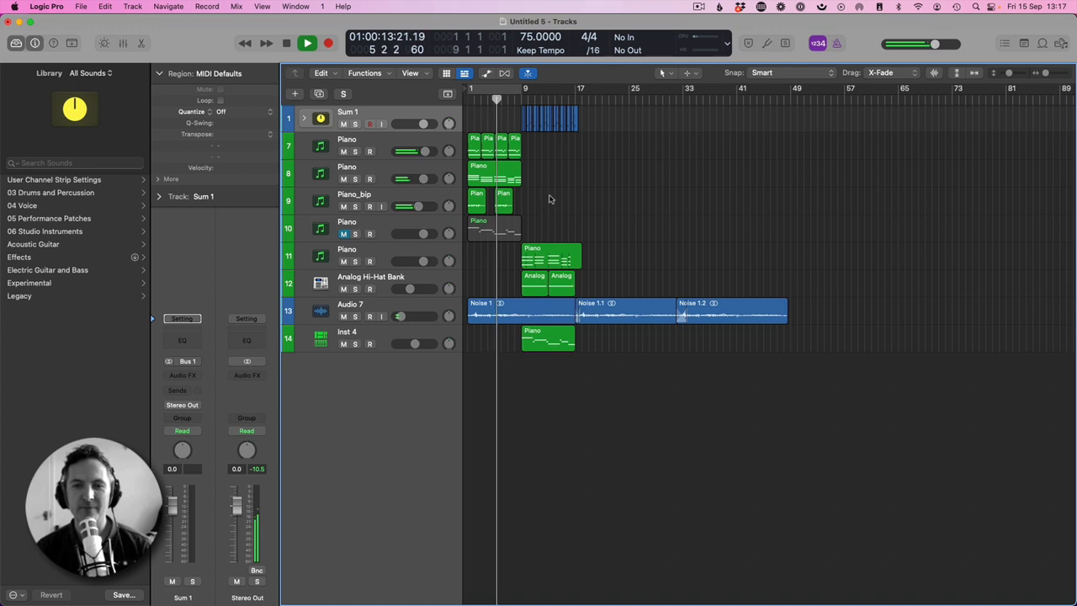
- Duplicate the track 7 Piano with its settings and copy its four regions onto the new track from bar 9
click(416, 145)
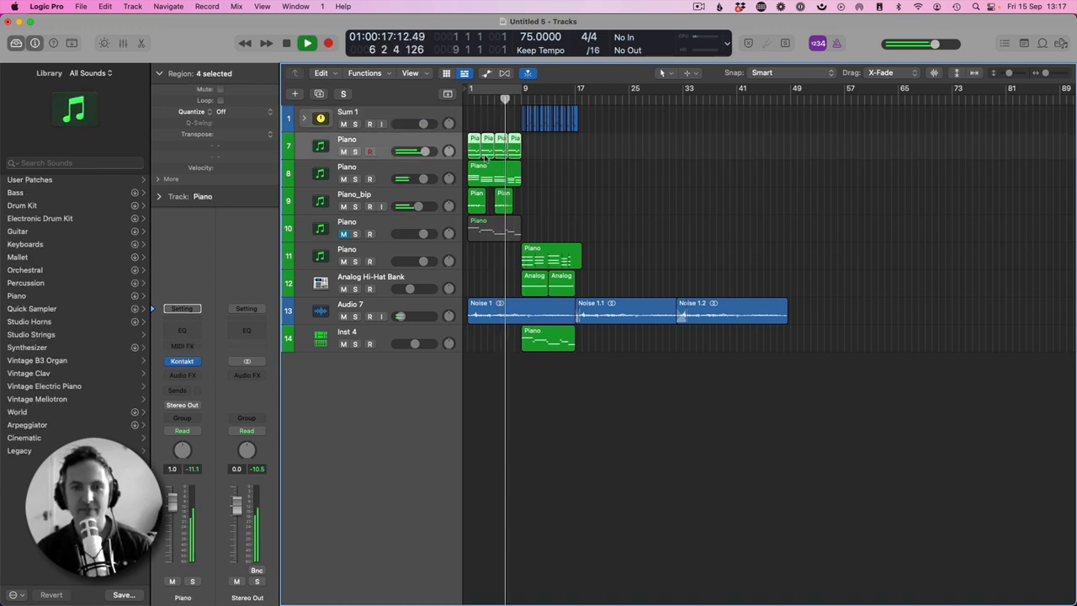
key(super+d)
mouse_move(535, 164)
mouse_down()
mouse_move(476, 146)
mouse_move(547, 174)
mouse_up()
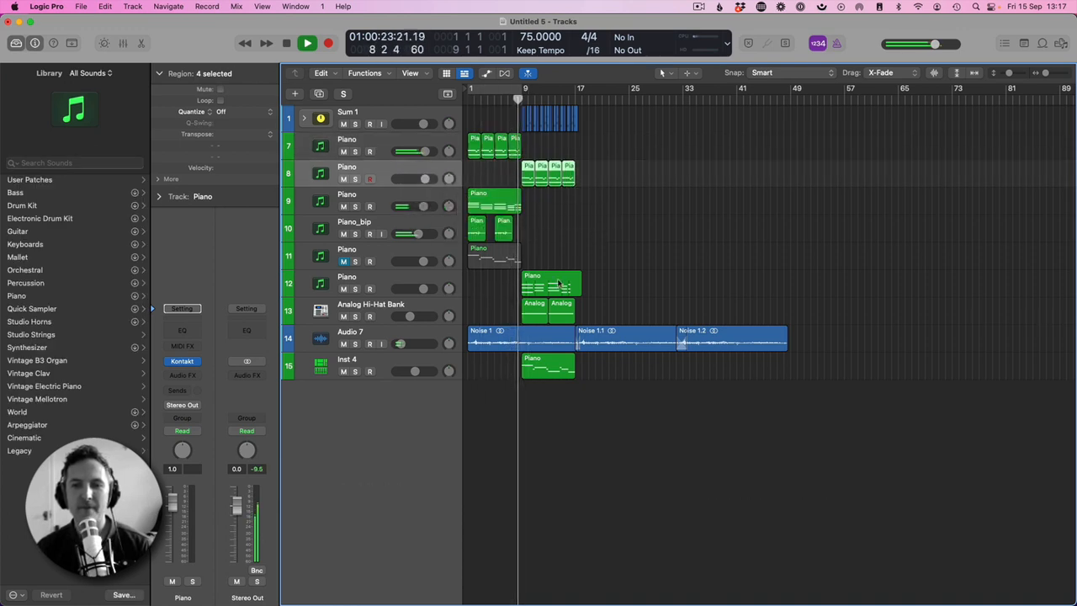
- Copy the track 9 Piano region and the two Piano_bip regions so that they repeat from bar 9
click(493, 176)
click(500, 197)
key(super+r)
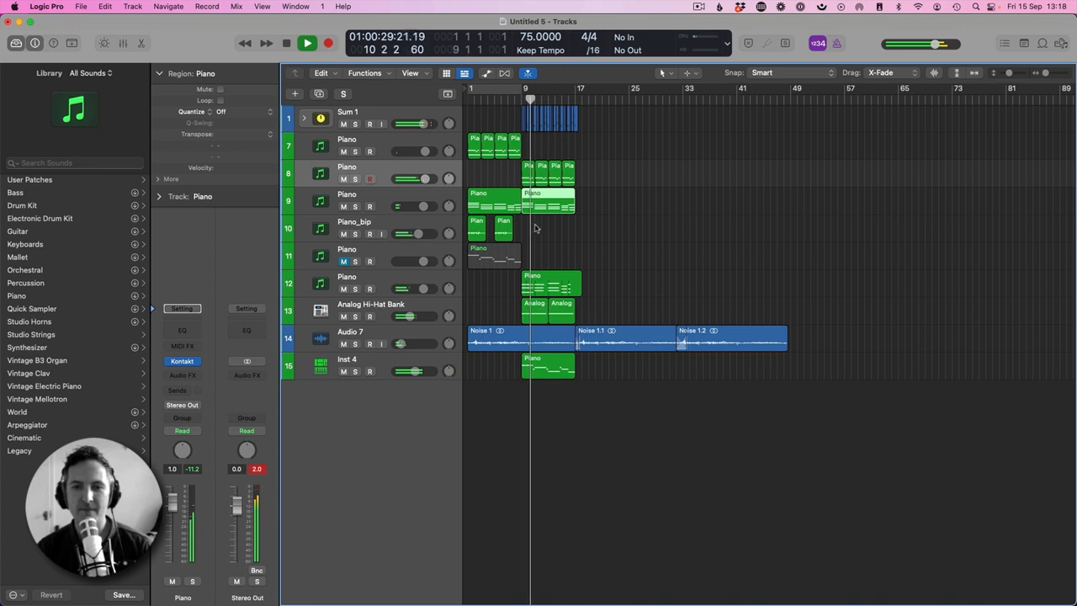
mouse_move(521, 235)
mouse_down()
mouse_move(477, 231)
mouse_move(529, 231)
mouse_up()
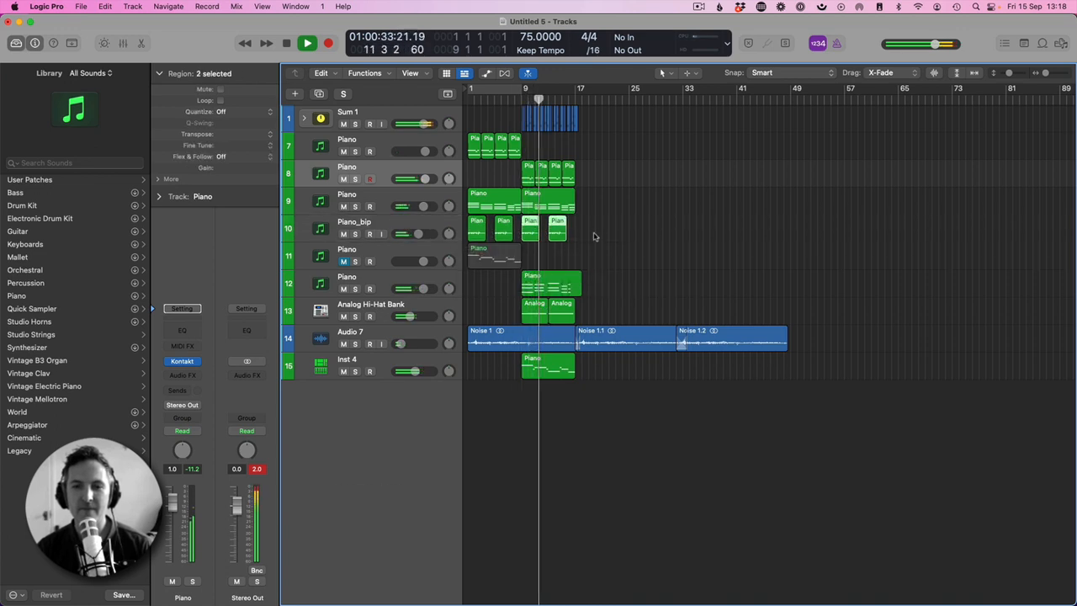
- Examine the notes of the track 12 Piano region in the Piano Roll, close the editor and stop playback
click(523, 204)
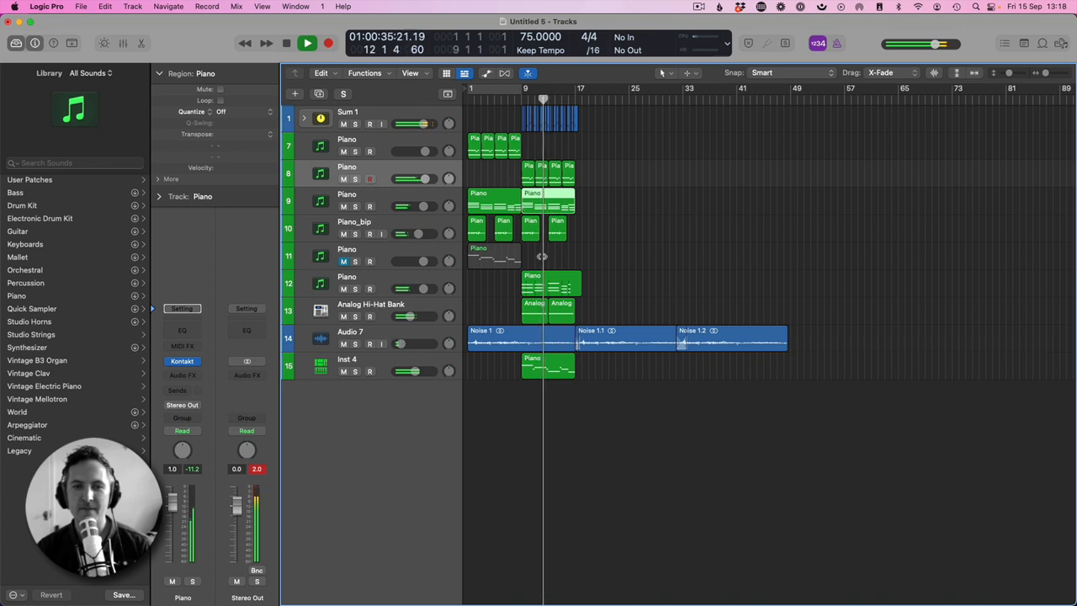
click(545, 284)
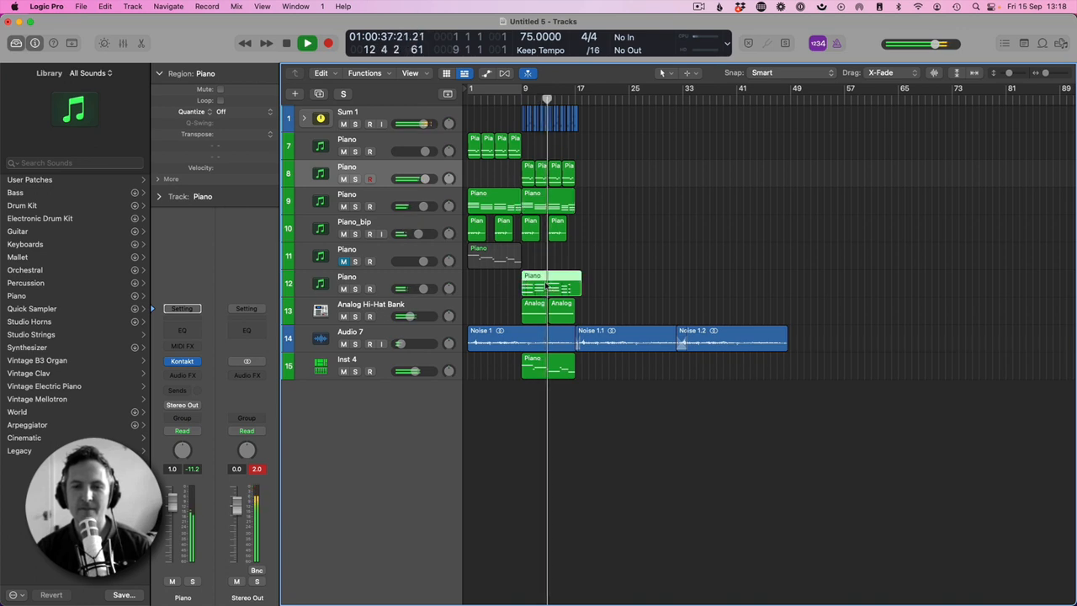
double_click(568, 281)
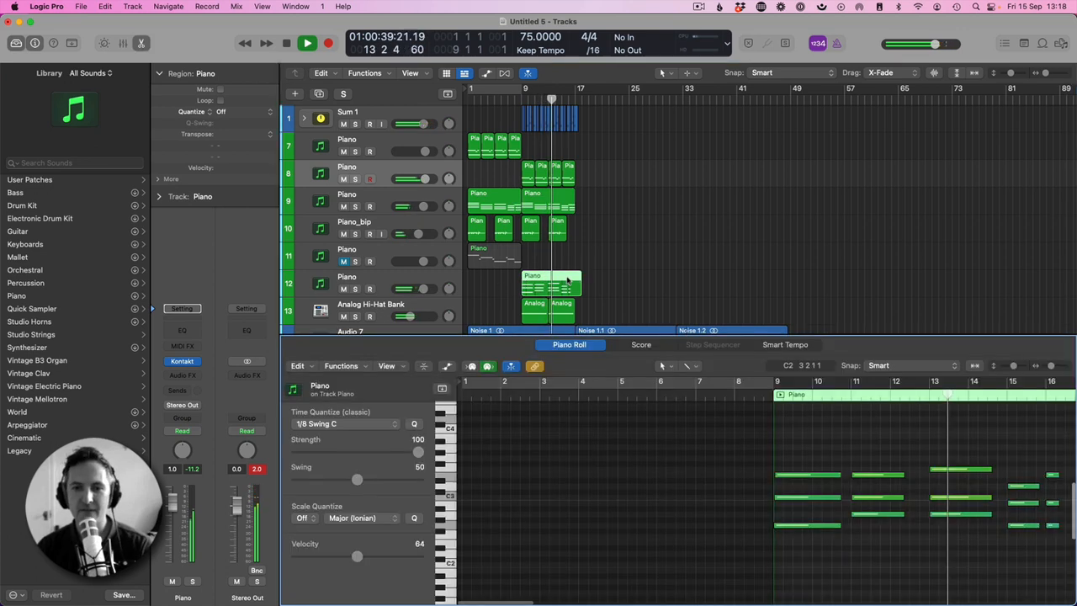
double_click(568, 280)
click(563, 262)
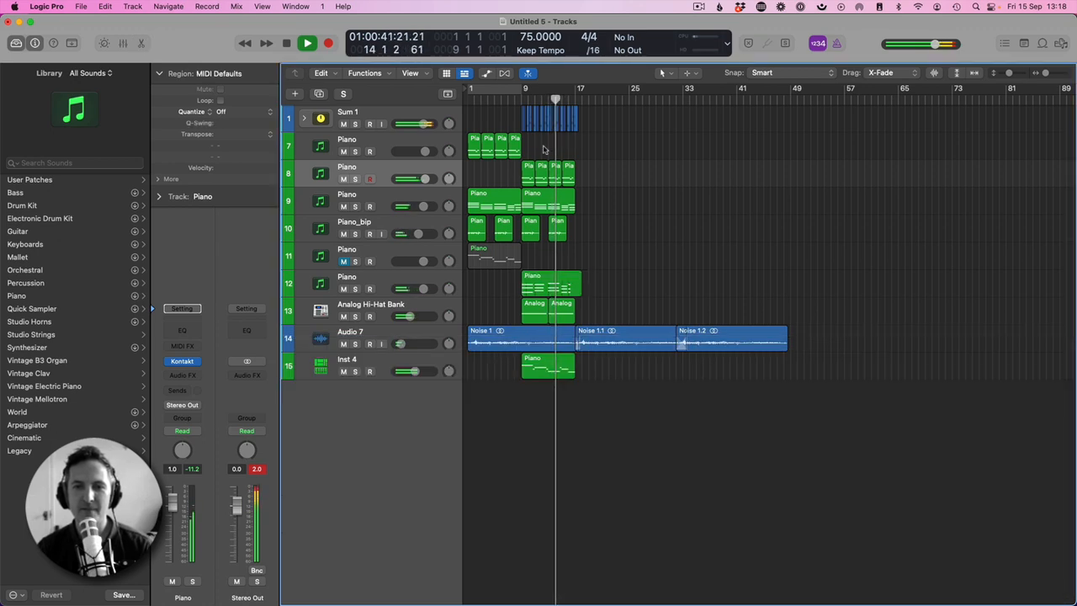
key(space)
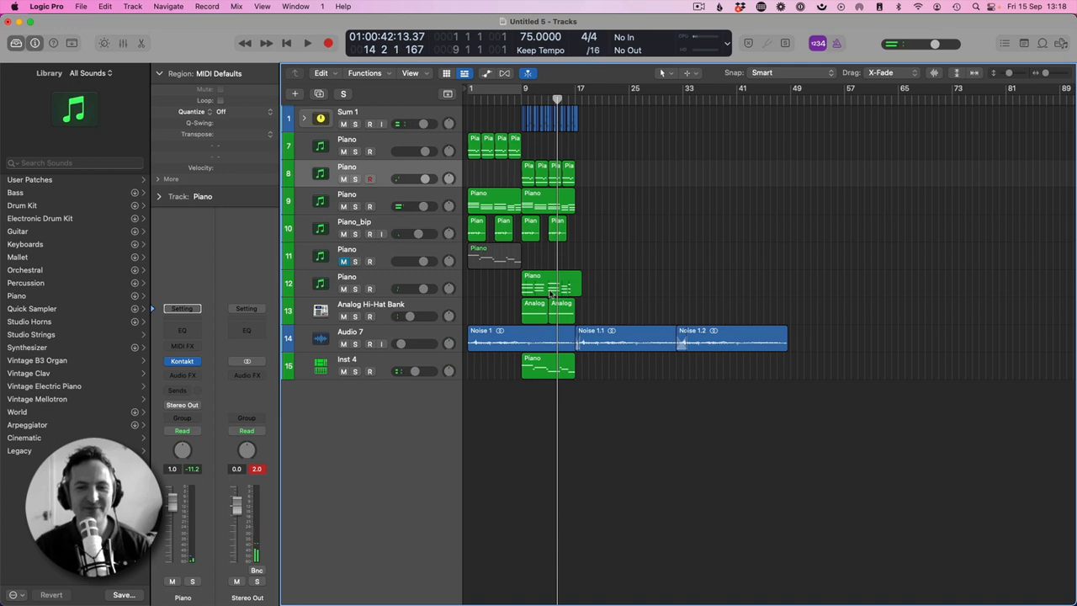
- Insert the stereo RC-20 Retro Color audio effect on the track 7 Piano
click(407, 140)
click(195, 376)
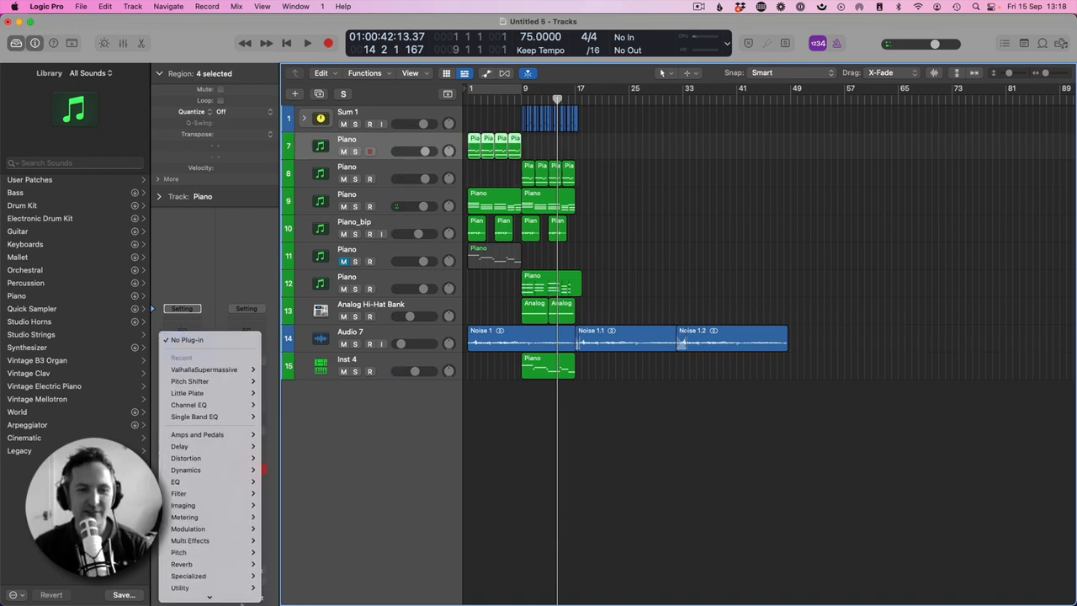
mouse_move(238, 594)
mouse_move(311, 594)
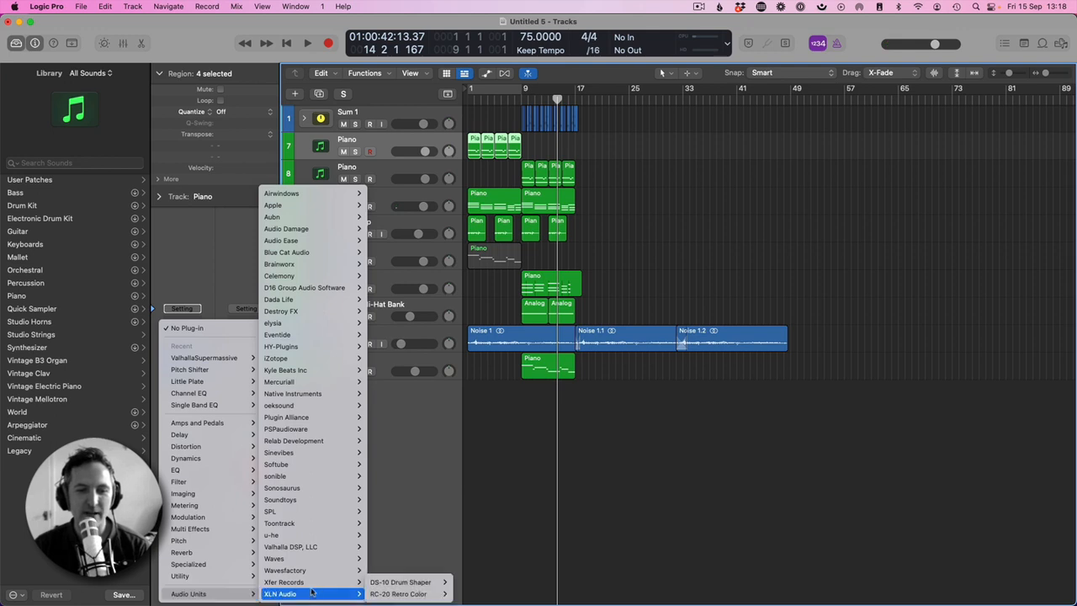
mouse_move(404, 596)
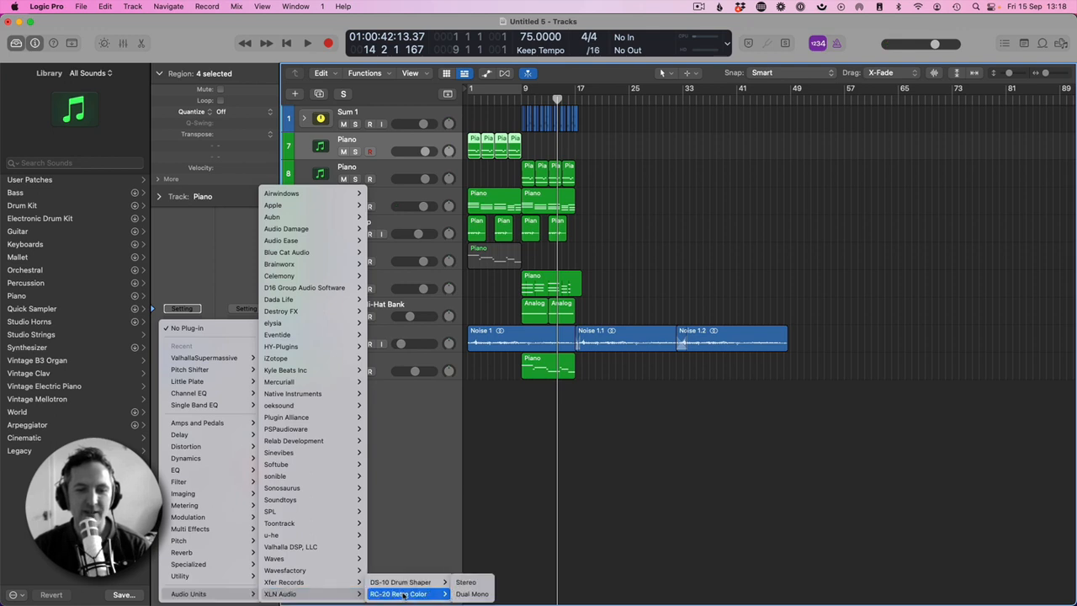
click(464, 583)
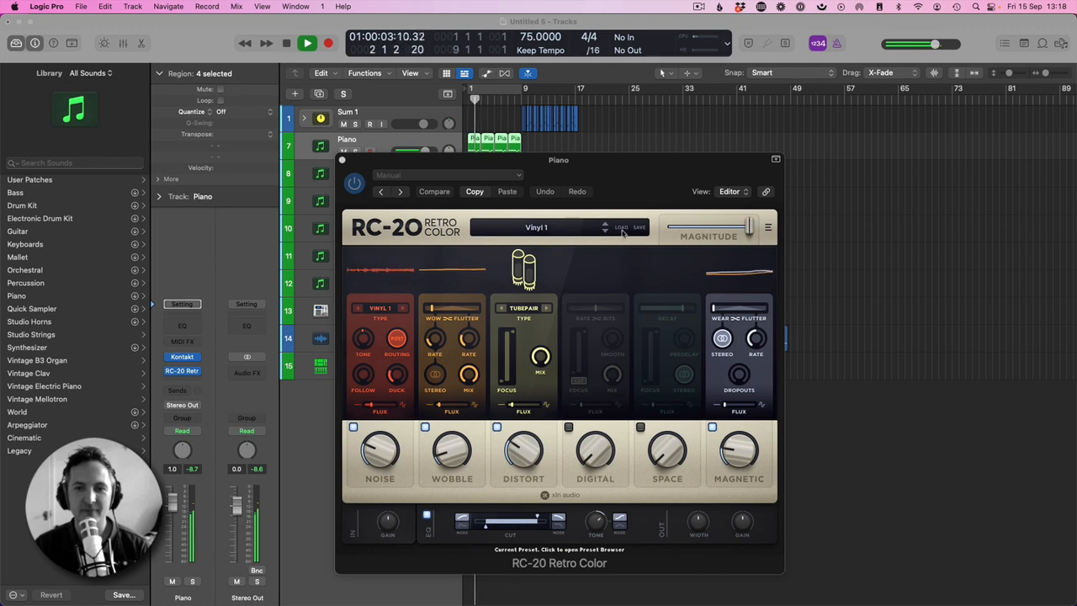
- Load the RC-20 preset Vinyl 4 with Noise at 25% and set the track 7 Piano volume to 0.0 dB
click(606, 231)
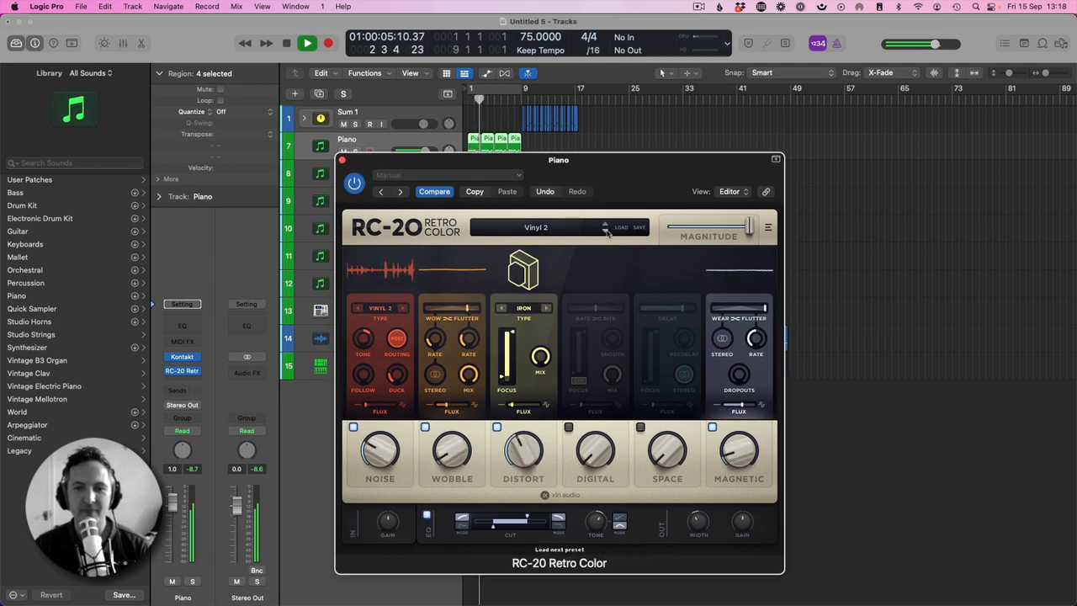
click(606, 231)
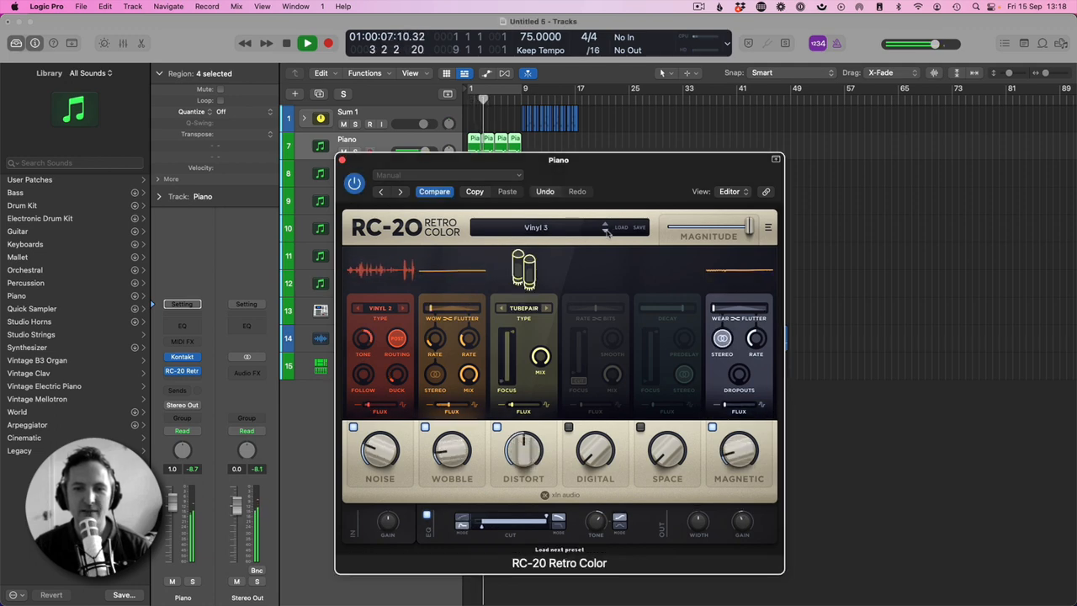
click(605, 231)
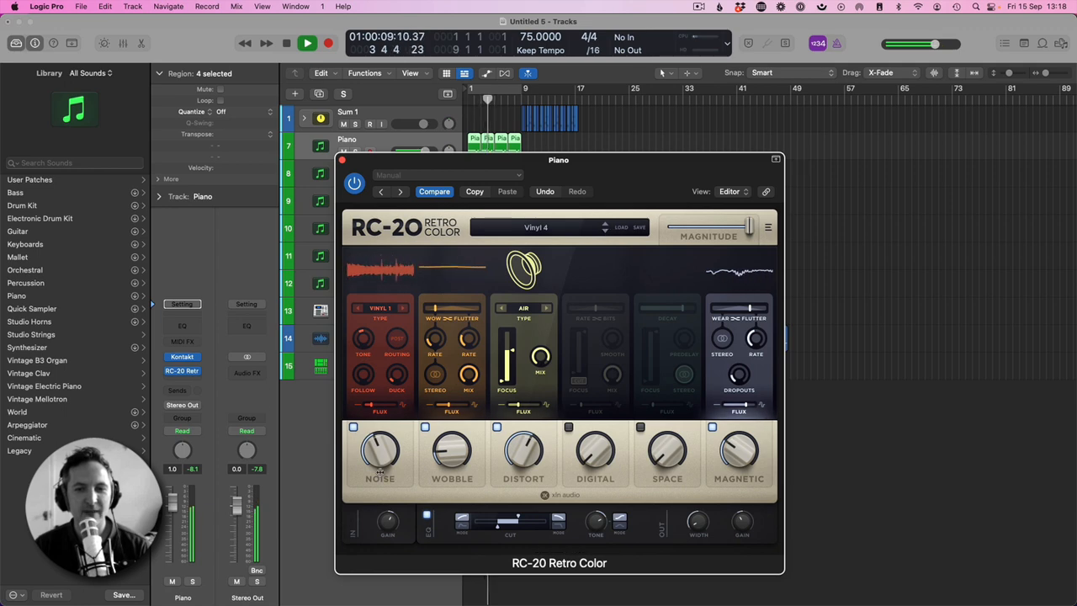
drag(379, 472, 378, 475)
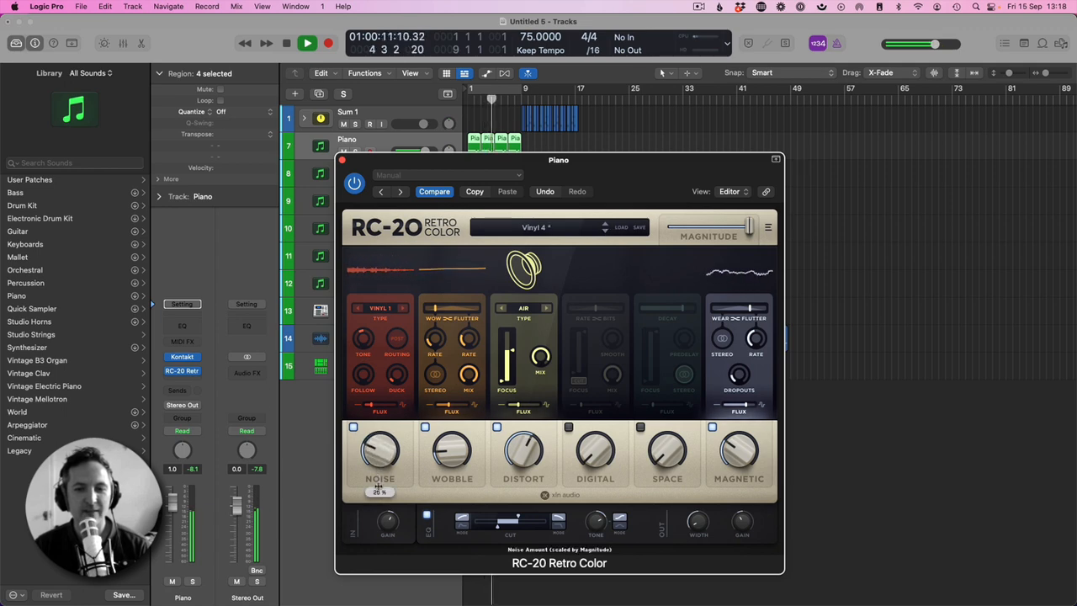
click(343, 161)
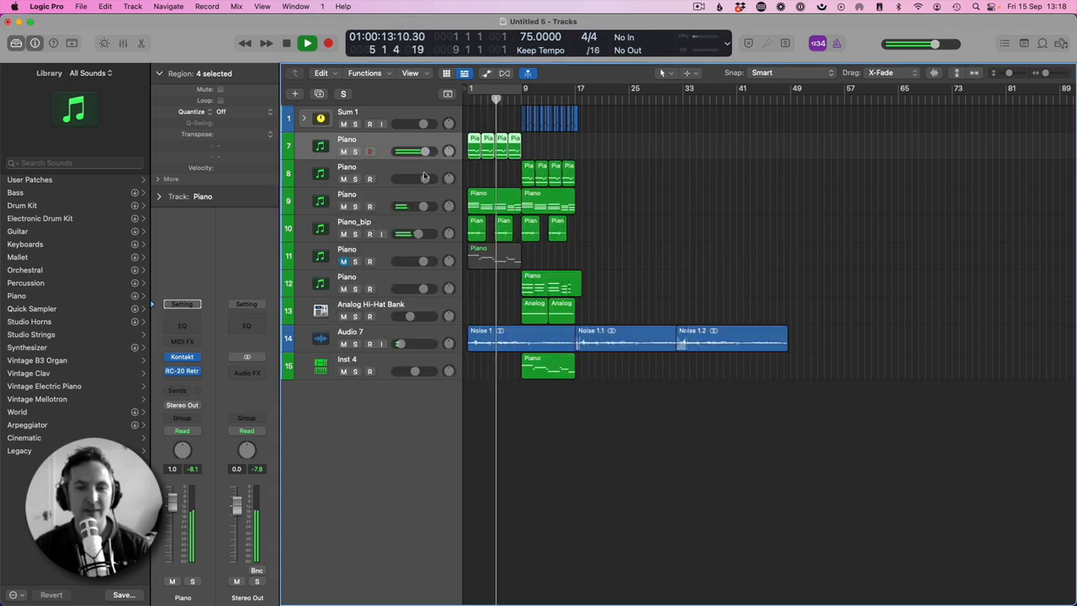
drag(422, 151, 423, 152)
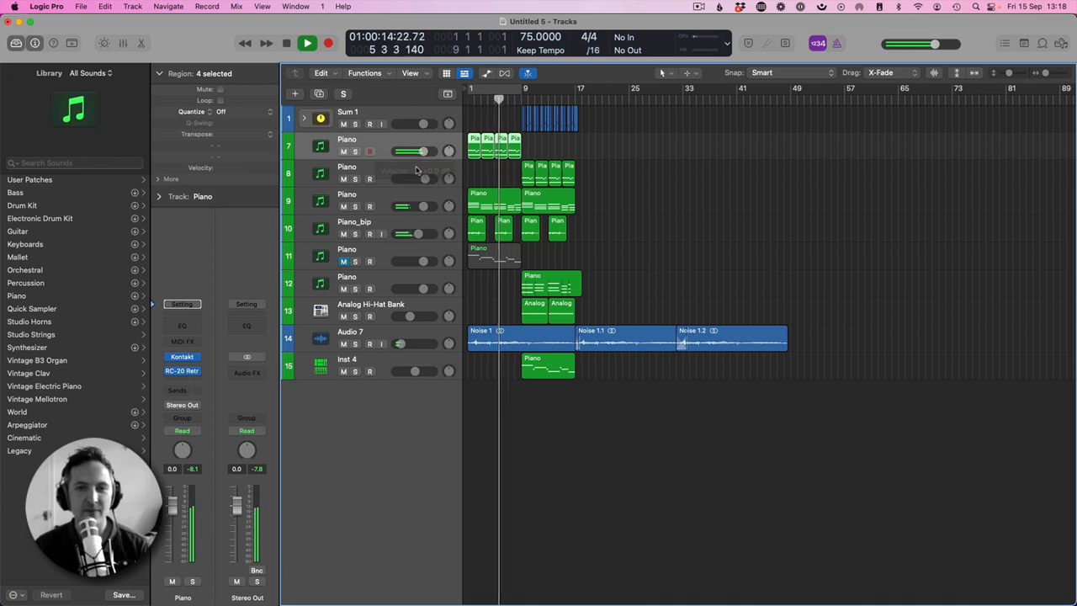
click(478, 171)
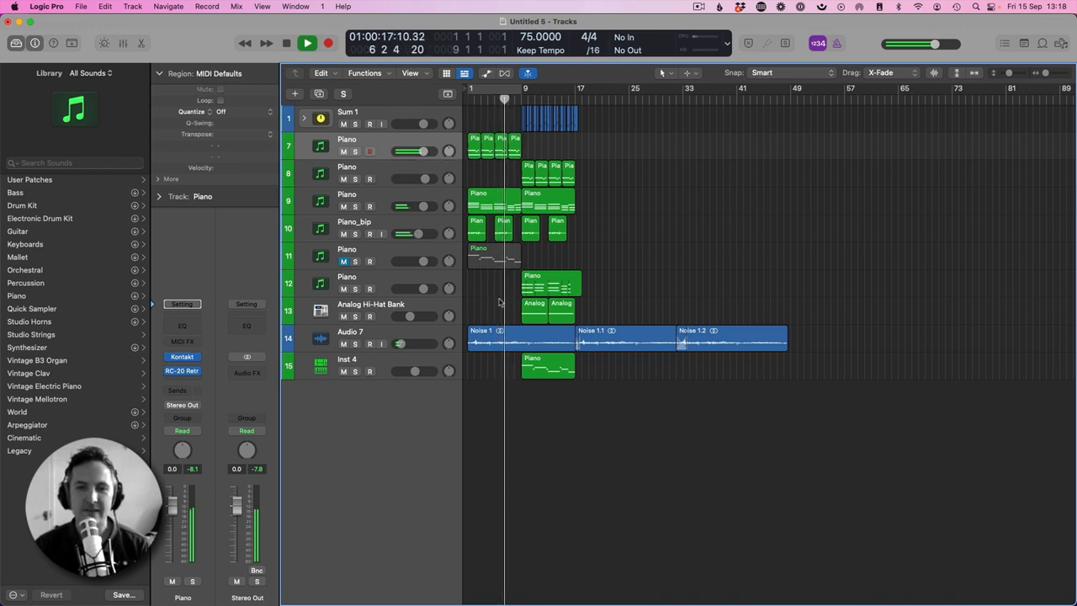
click(536, 285)
click(182, 375)
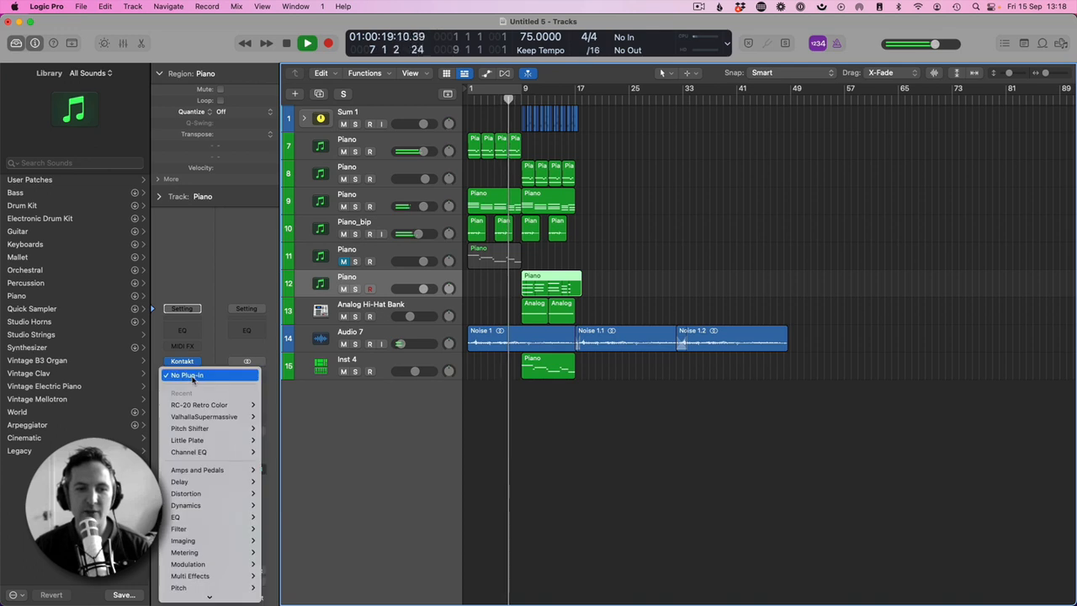
mouse_move(223, 594)
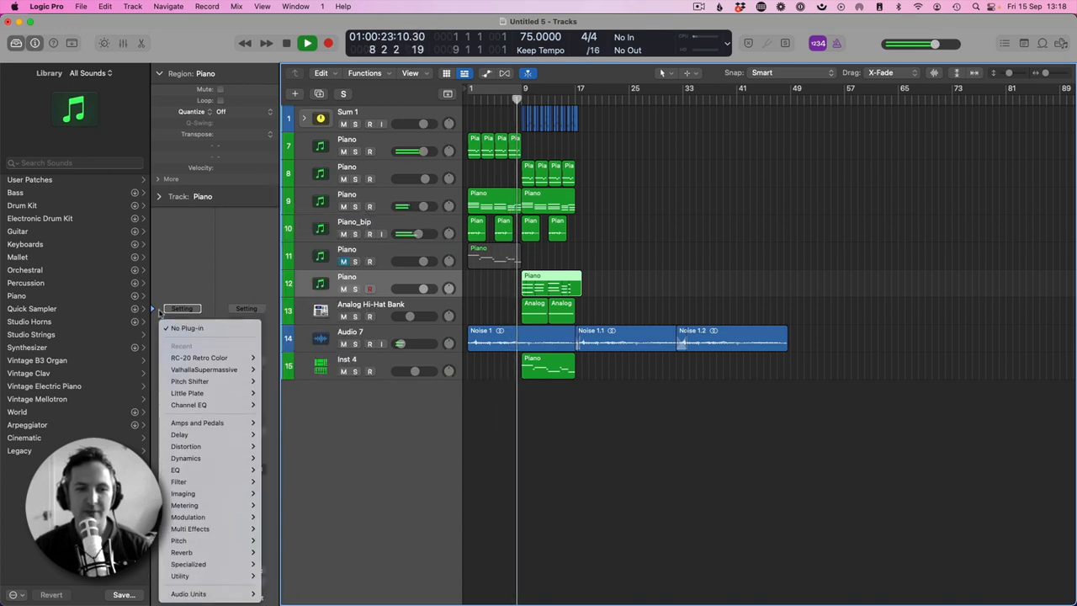
click(411, 284)
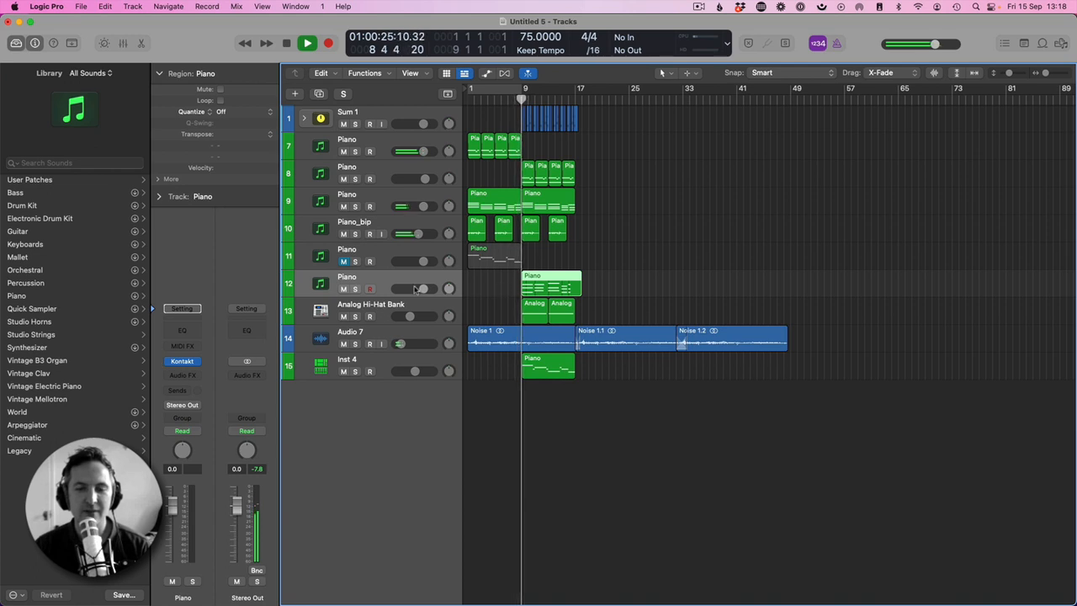
- Set the track 12 Piano volume to -2.3 dB and mute the Analog Hi-Hat Bank track
drag(399, 289, 396, 288)
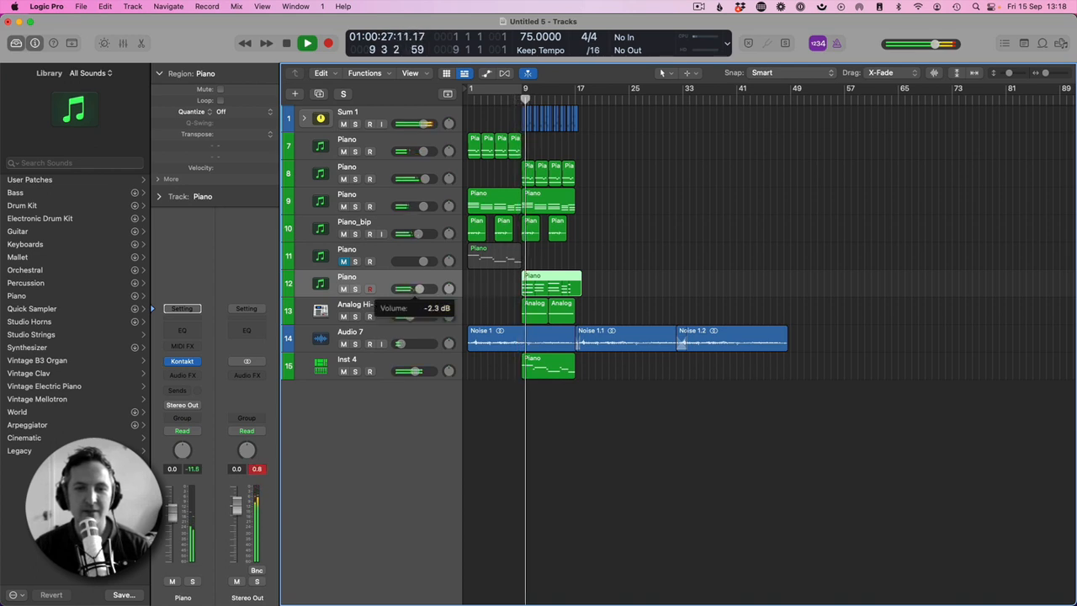
click(343, 316)
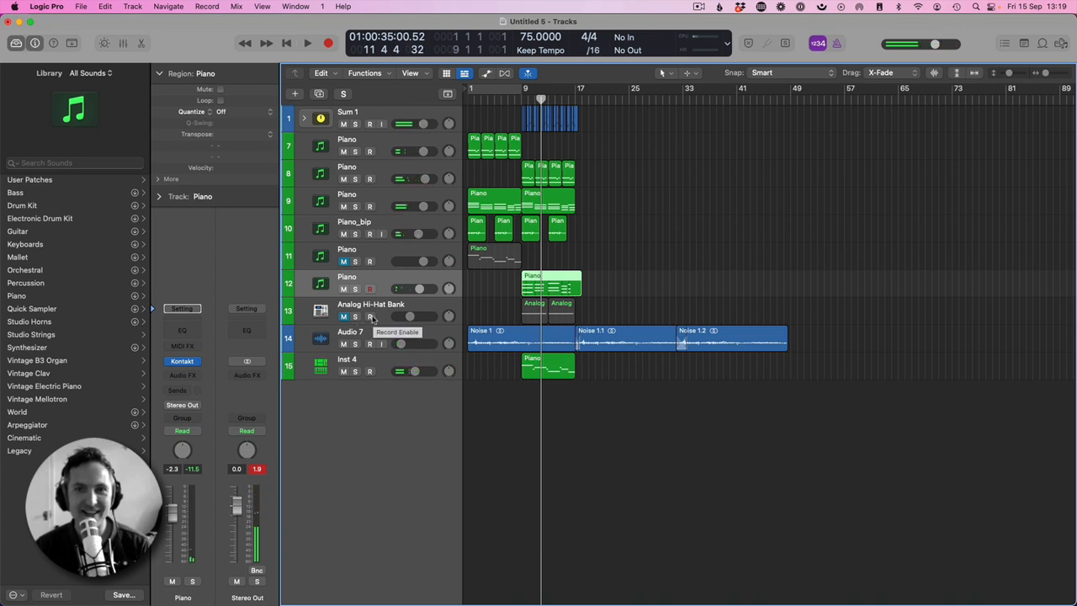
- Resume playback and shorten the track 12 Piano region so that it ends at bar 17
key(space)
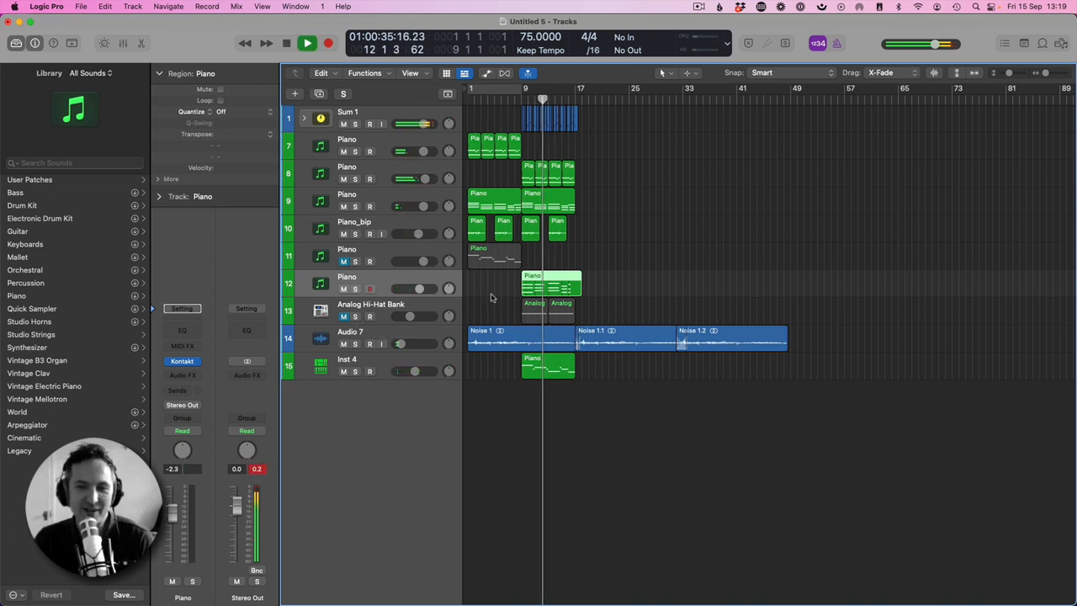
click(595, 286)
drag(580, 286, 575, 288)
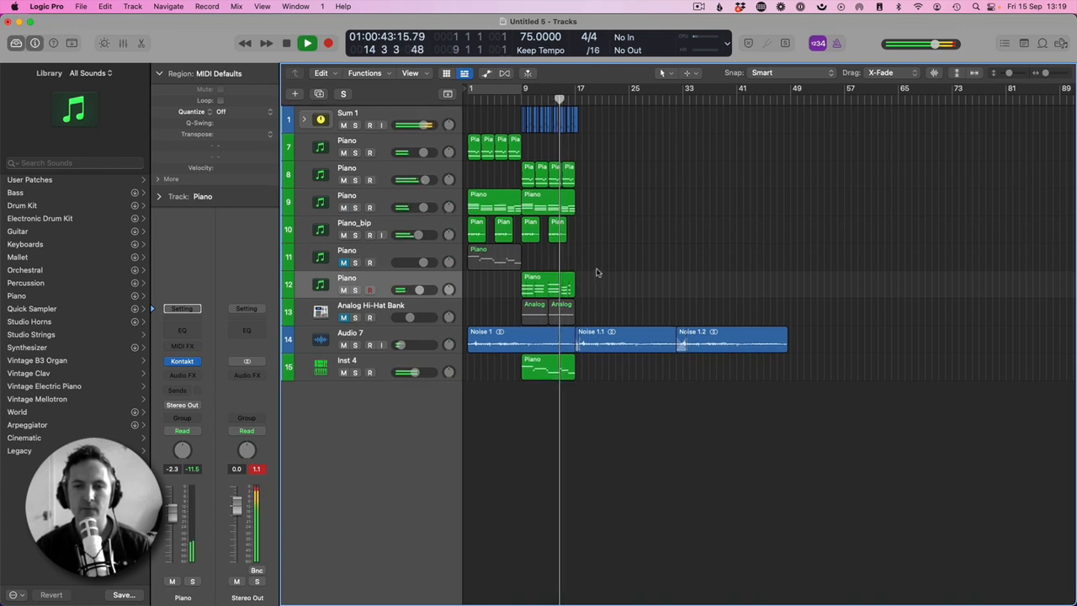
- Repeat the bar 9 regions of the track 9 Piano, Piano_bip, track 12 Piano and Inst 4 from bar 17
click(559, 365)
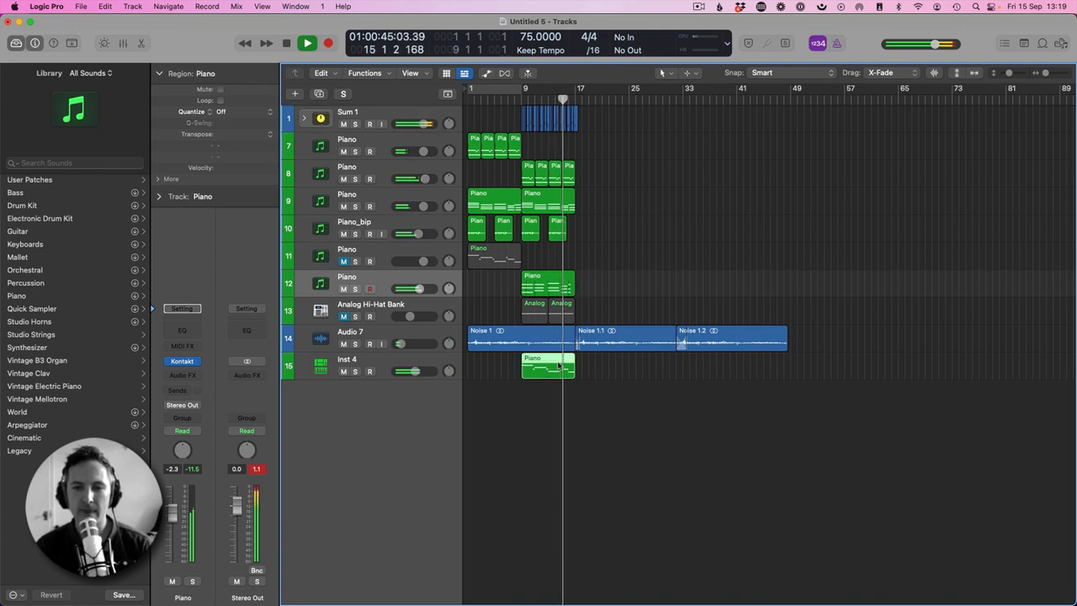
drag(515, 173, 530, 296)
click(543, 202)
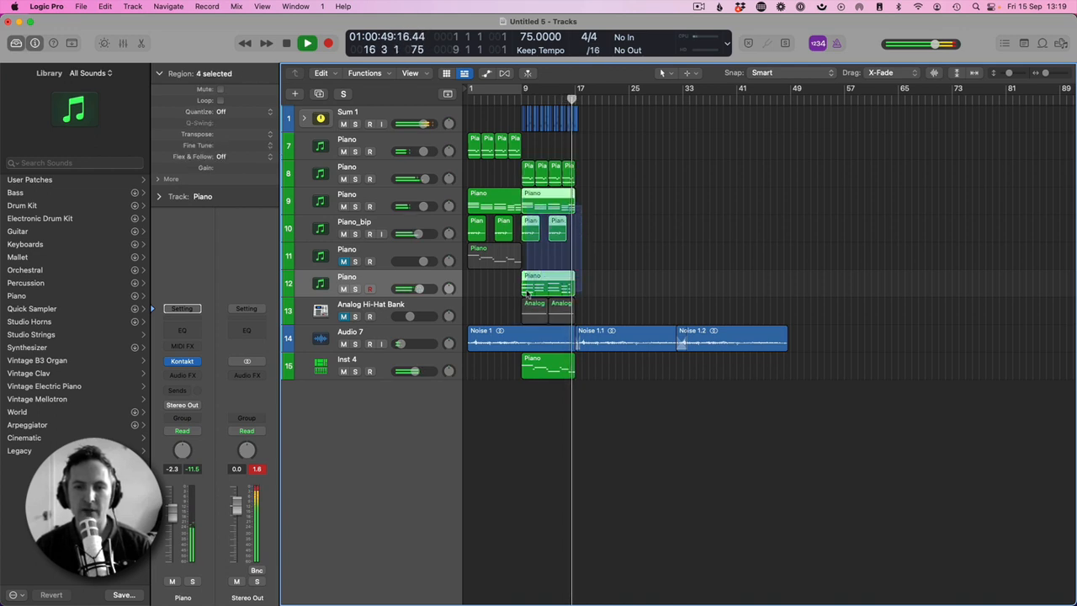
key(super+r)
click(556, 373)
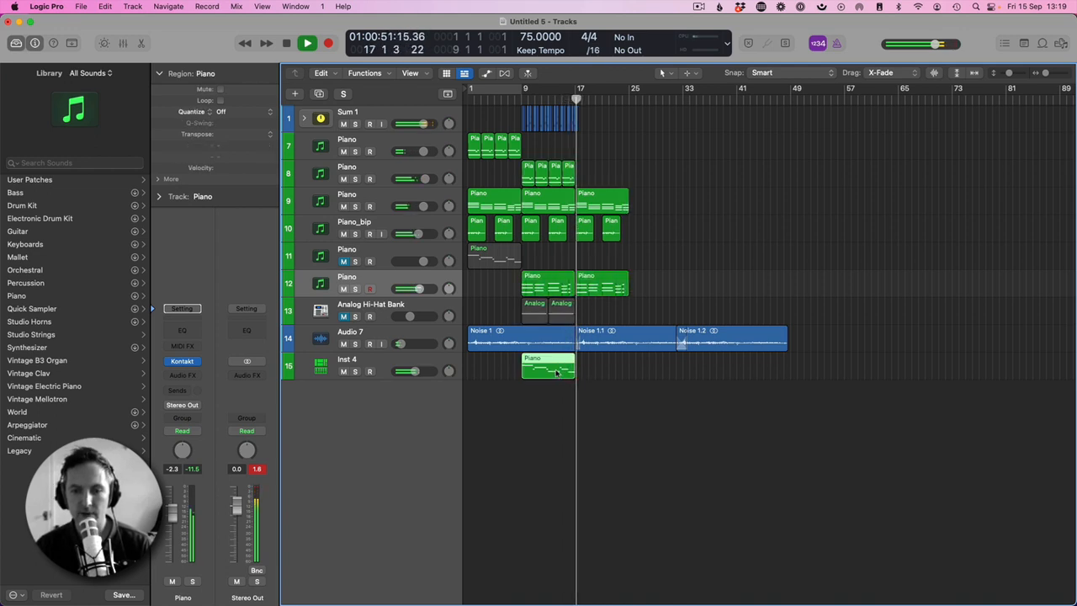
key(super+r)
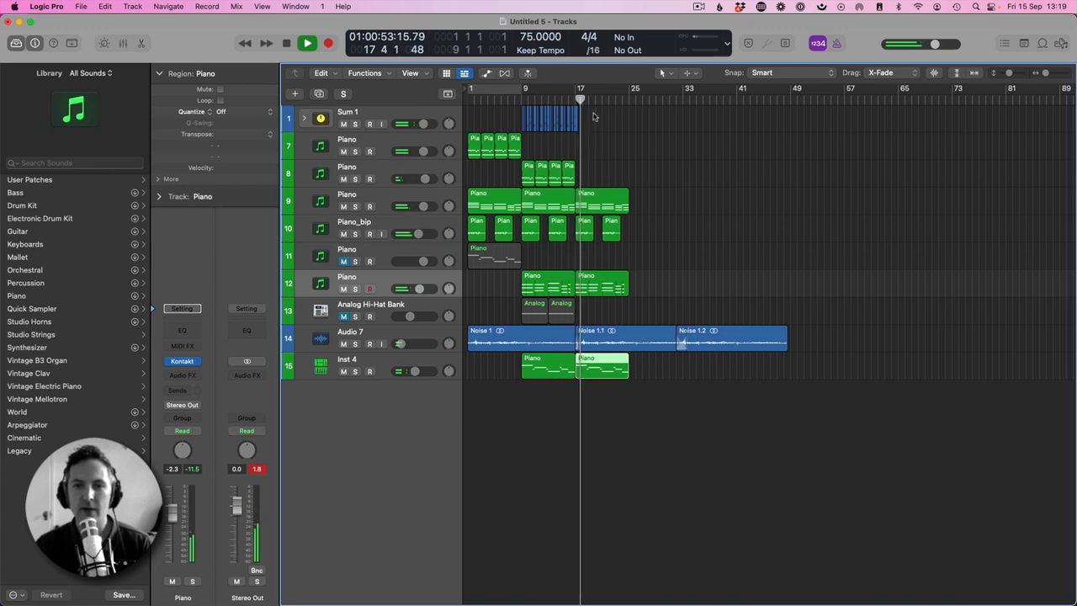
- Copy all drum regions of the Sum 1 stack so that they repeat from bar 17
click(551, 118)
drag(523, 121, 582, 128)
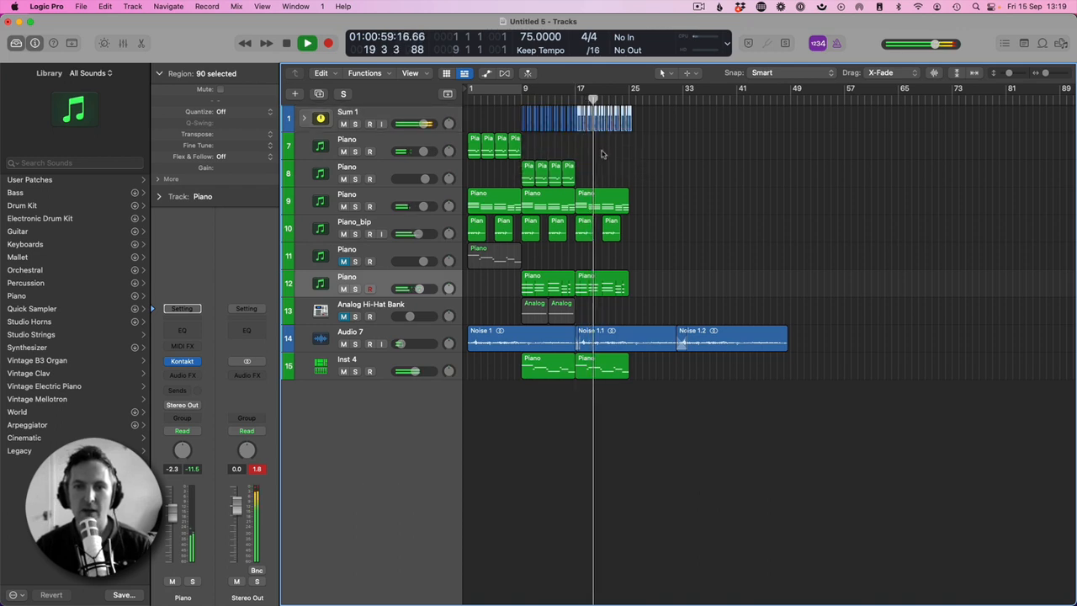
- Try to shift the copied Sum 1 drum regions at bar 17 slightly earlier
drag(1046, 74, 1049, 73)
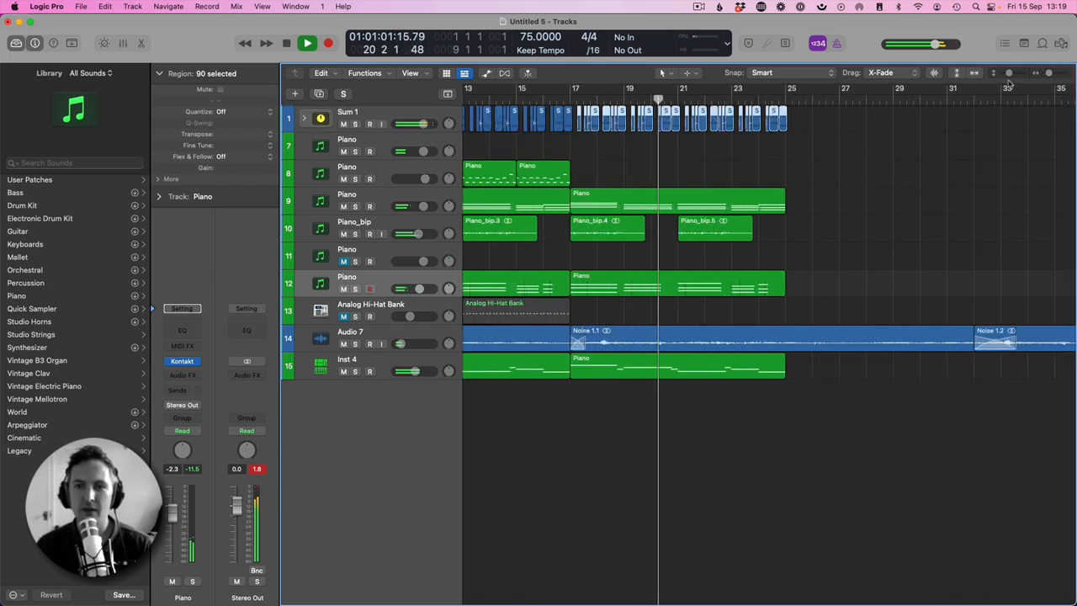
scroll(623, 137, left, 5)
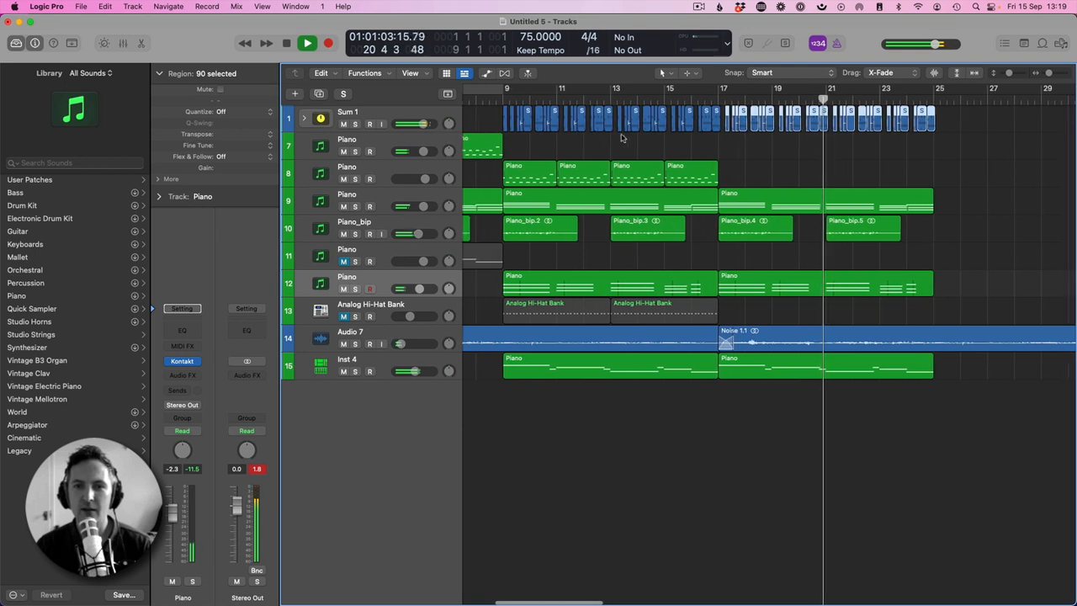
drag(725, 124, 721, 126)
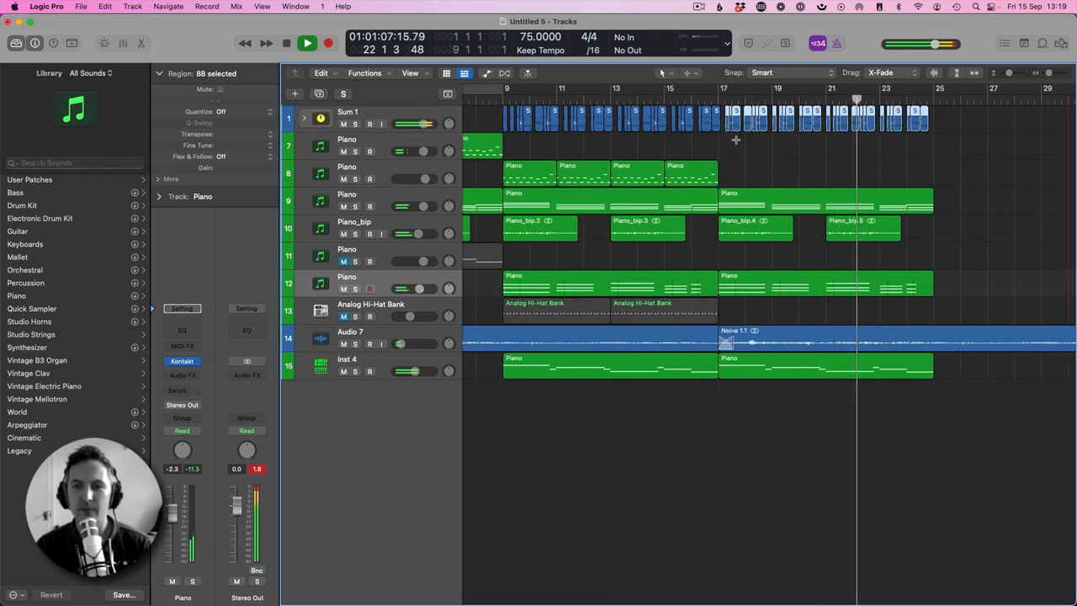
click(725, 142)
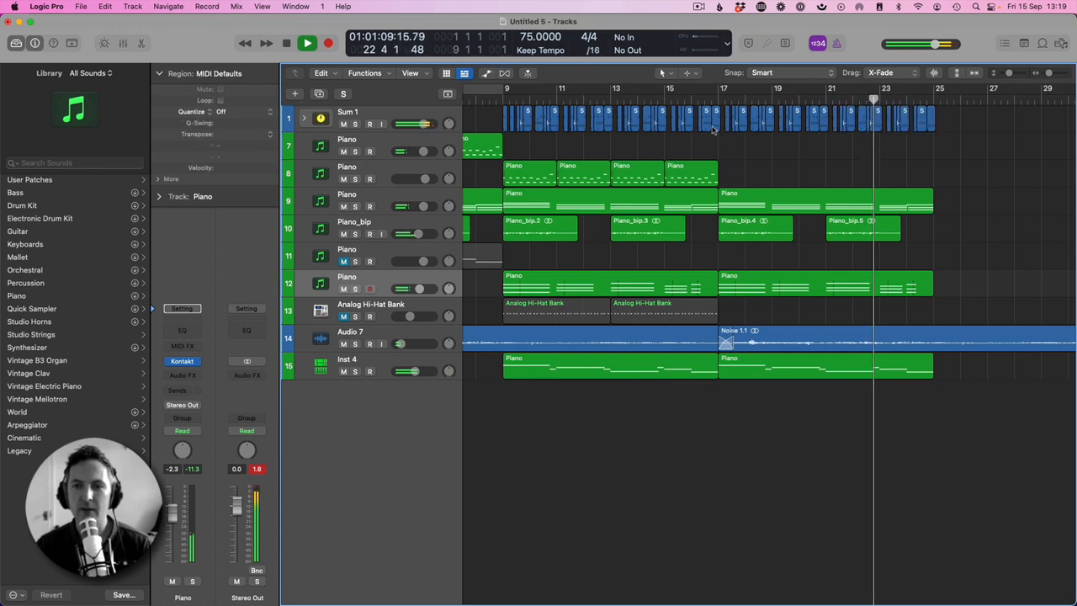
- Audition the section from just before bar 9 with the Hats track muted, unmute it and delete its regions from bar 9 to bar 17
click(305, 118)
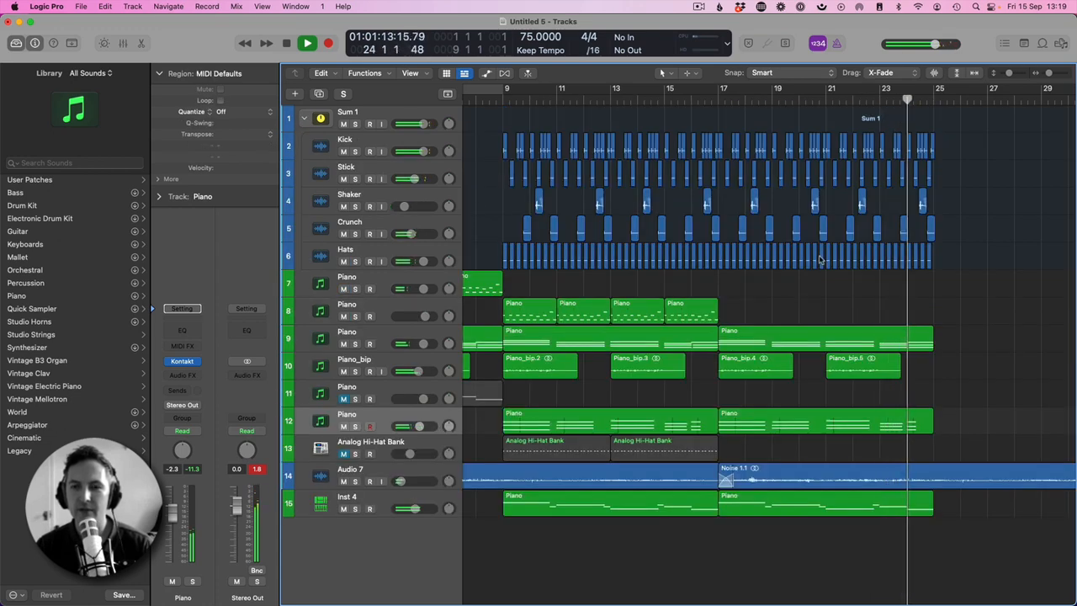
click(493, 101)
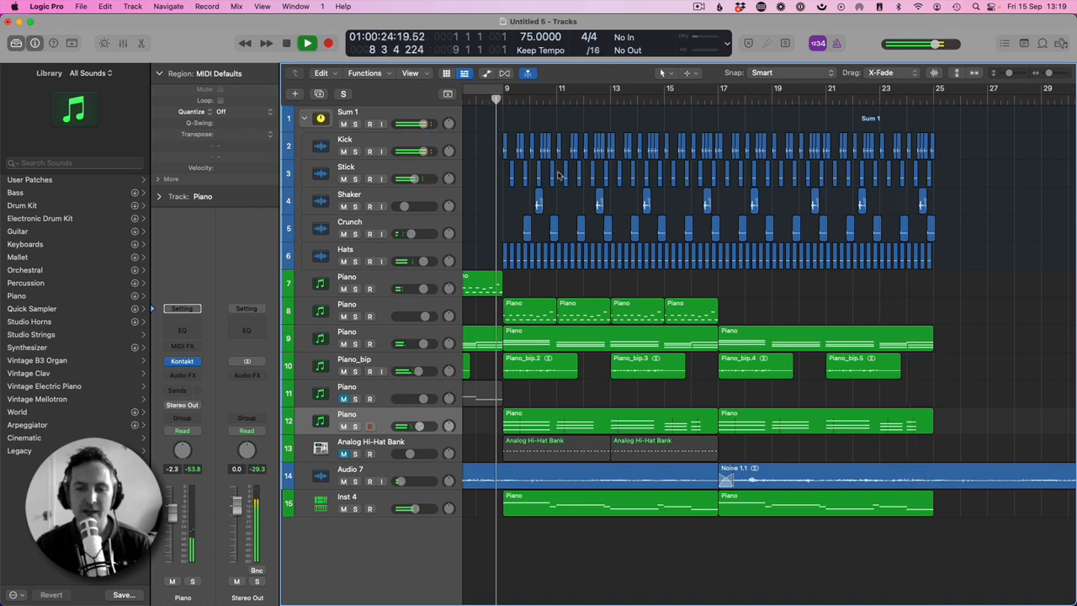
click(344, 261)
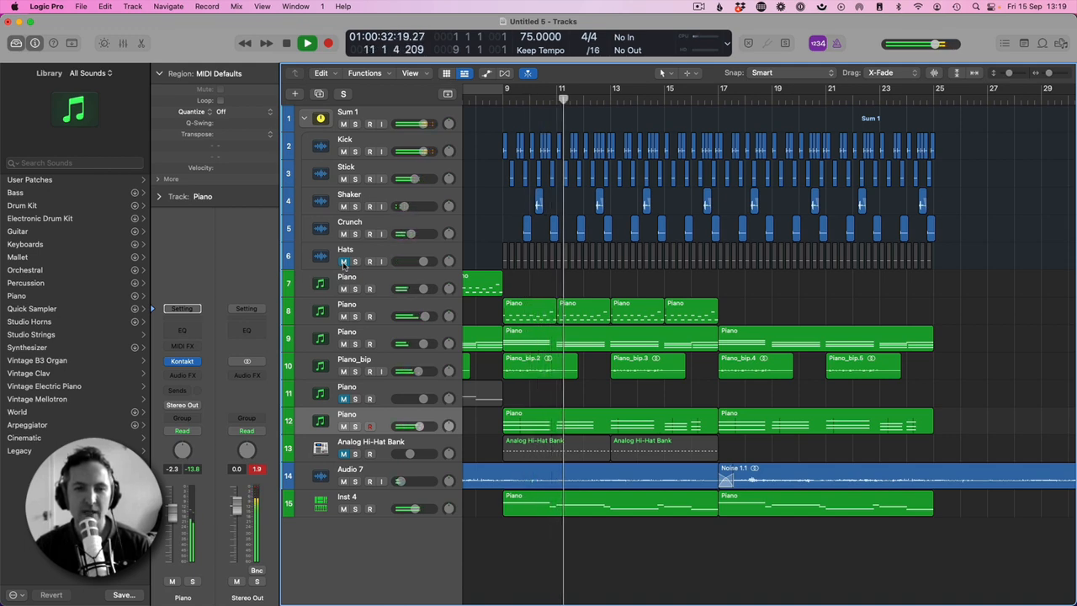
click(343, 262)
drag(496, 257, 715, 268)
key(Delete)
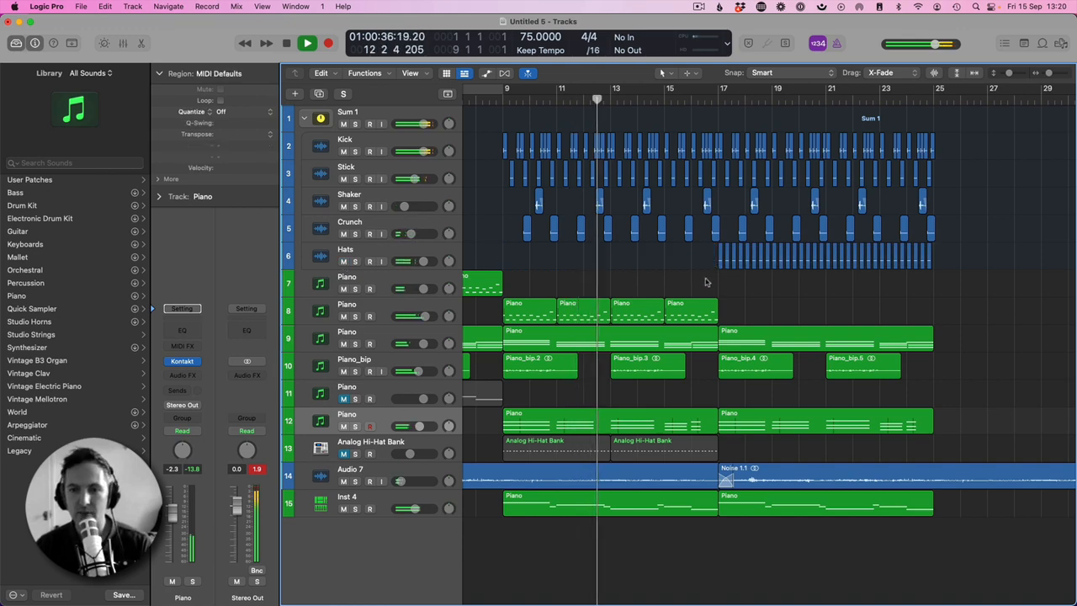
- Copy the bar 17 regions of the track 9 Piano, Piano_bip, track 12 Piano and Inst 4 to bar 25
drag(1009, 73, 1045, 73)
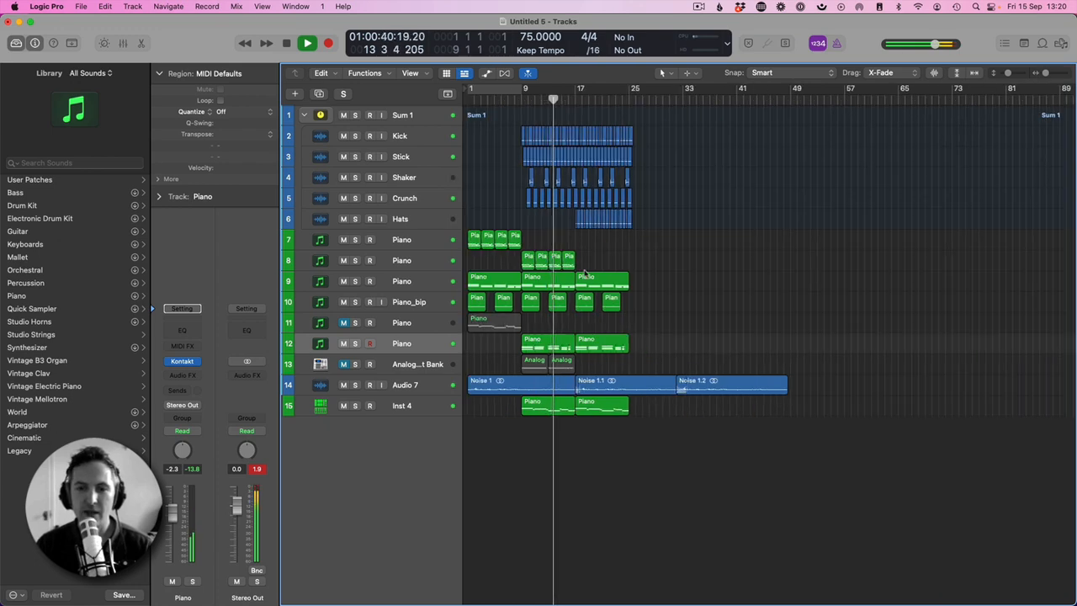
drag(581, 267, 631, 370)
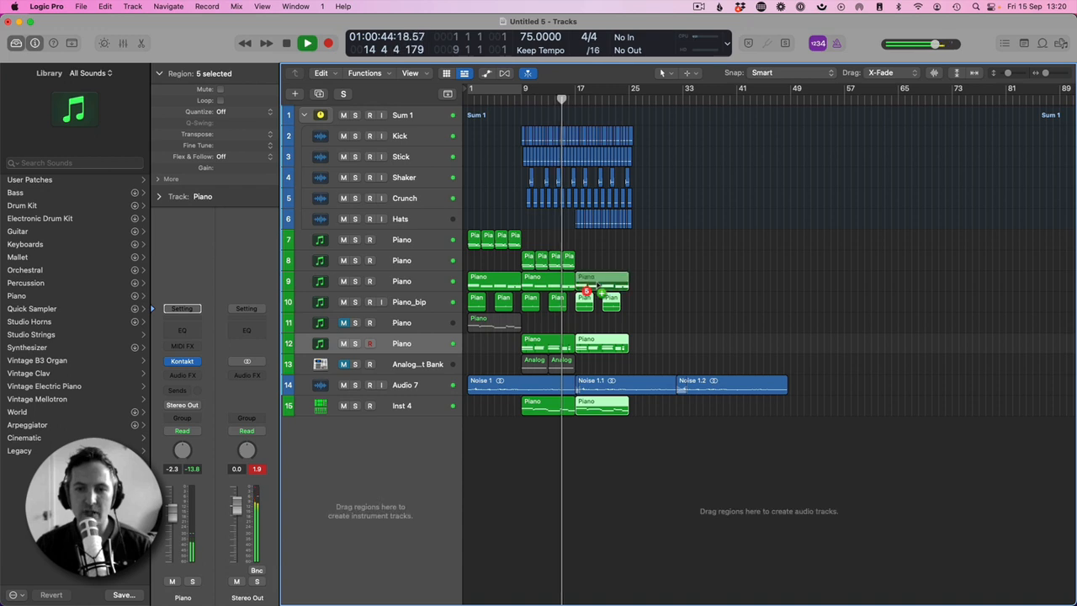
drag(599, 288, 653, 289)
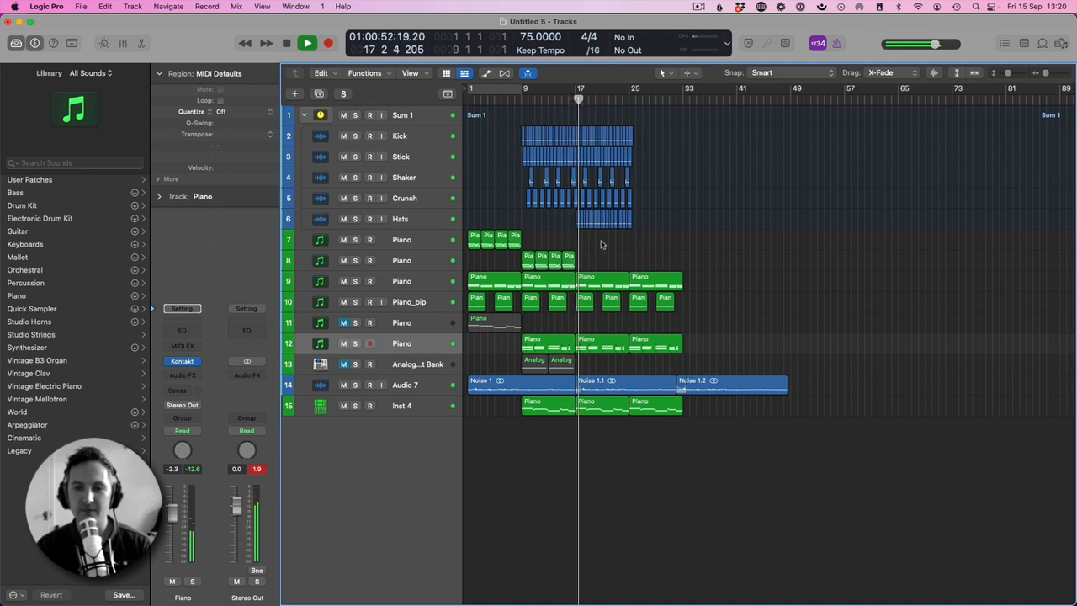
- Move the short Piano regions of tracks 7 and 8 onto track 7 so that they run consecutively from bar 25
drag(590, 263, 529, 263)
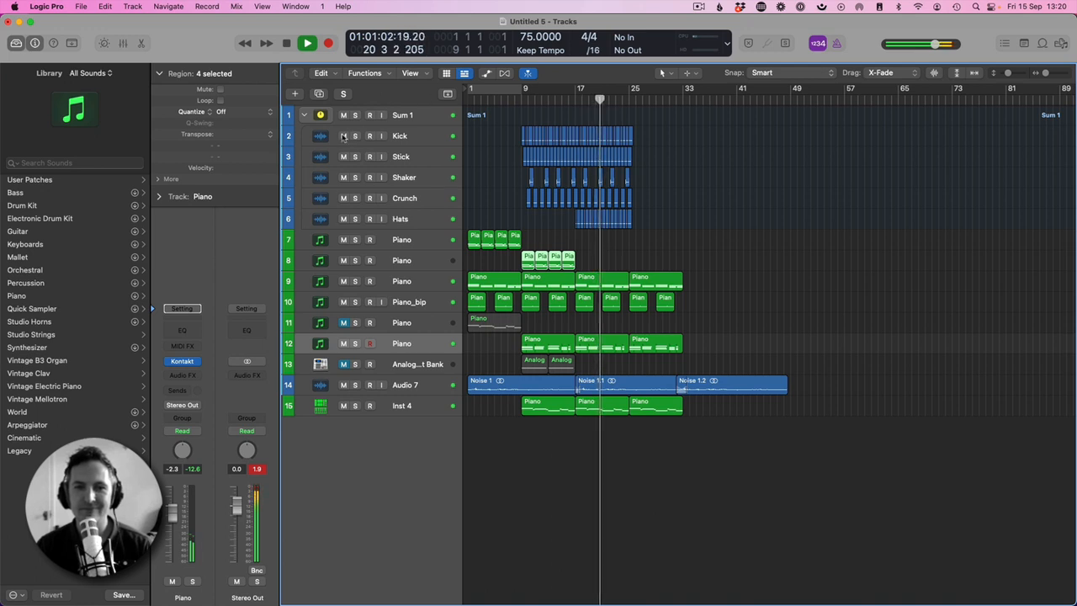
click(399, 140)
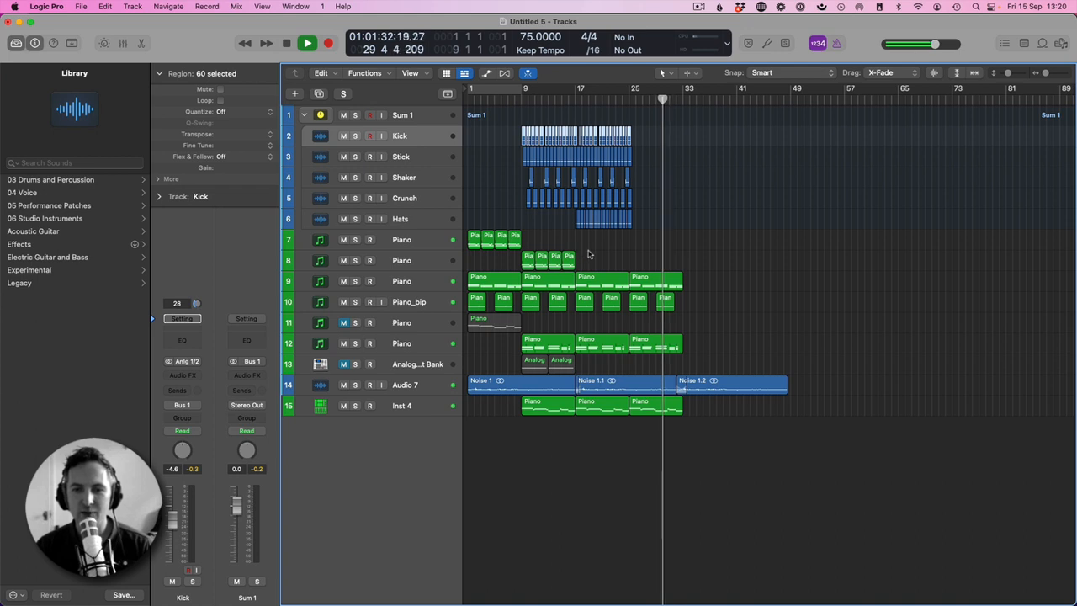
key(space)
drag(589, 255, 634, 244)
- Copy the bar 9 region of the track 12 Piano to bar 1 and play the arrangement from the start
drag(533, 345, 478, 345)
click(516, 228)
key(Return)
key(space)
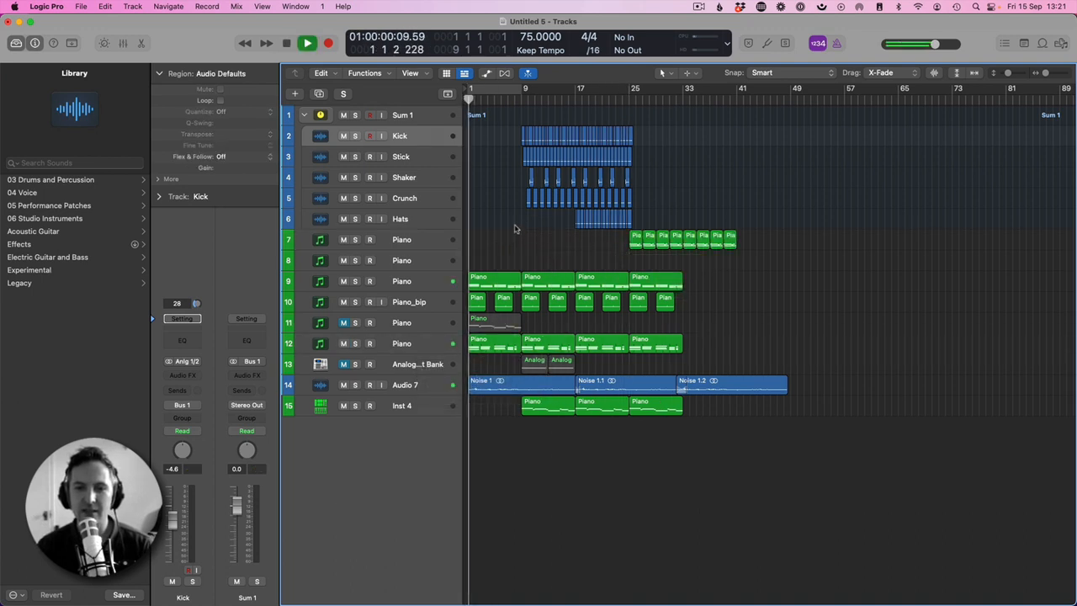
- Audition the intro with the track 9 Piano muted, delete its region from bar 1 to bar 9 and unmute the track
click(343, 281)
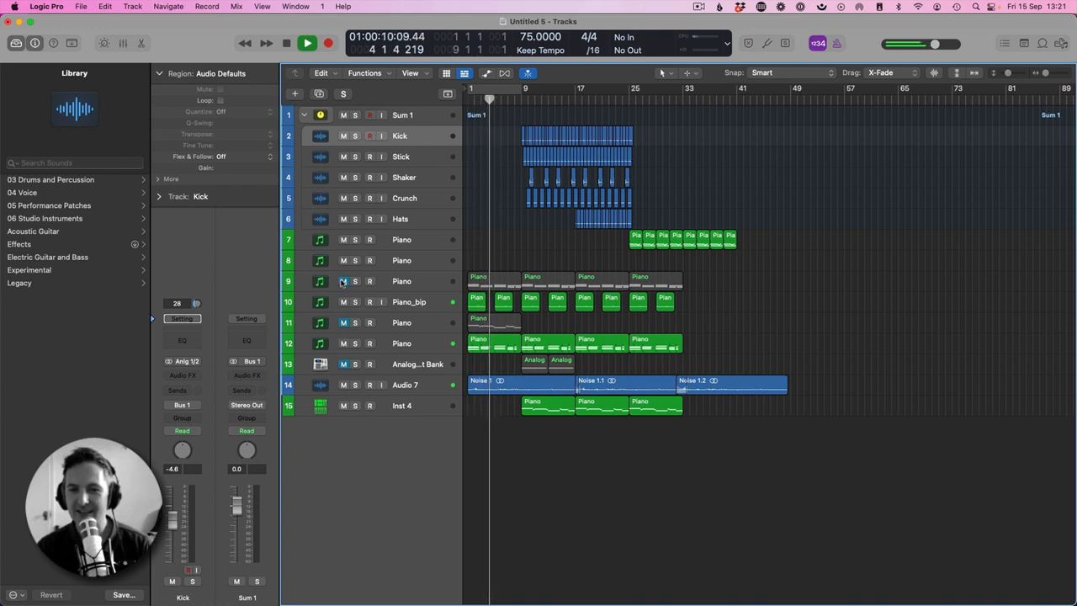
click(507, 275)
key(Delete)
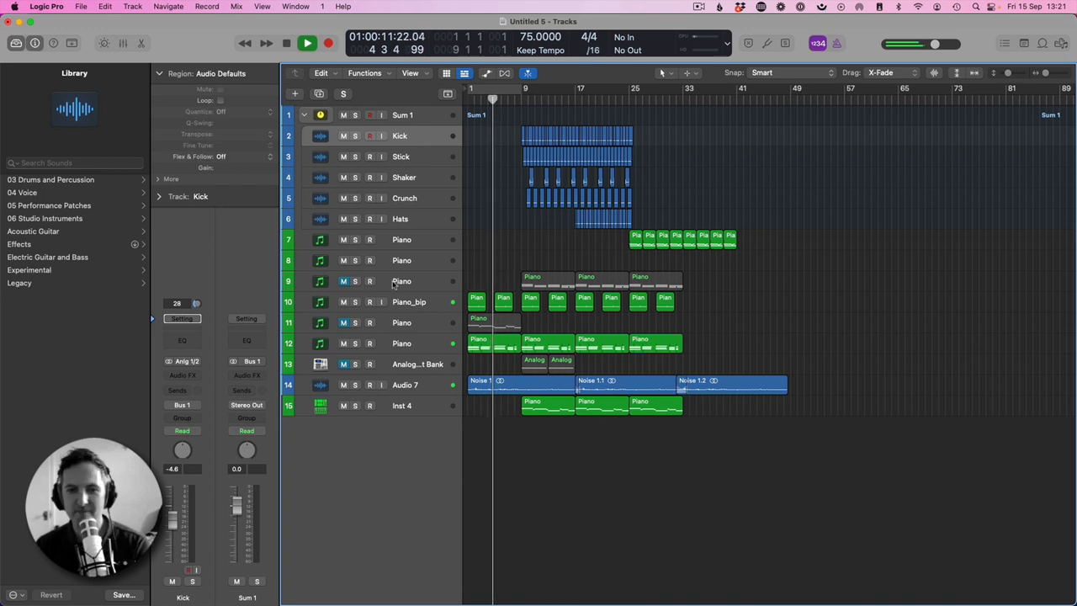
click(345, 282)
- Insert a stereo Compressor on the track 12 Piano
click(416, 343)
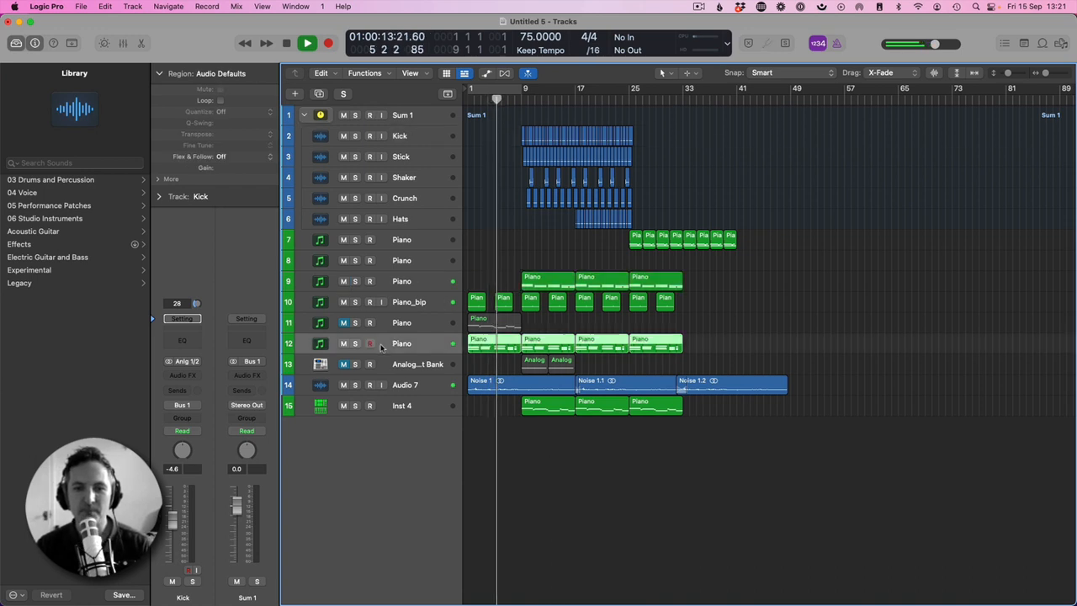
click(203, 375)
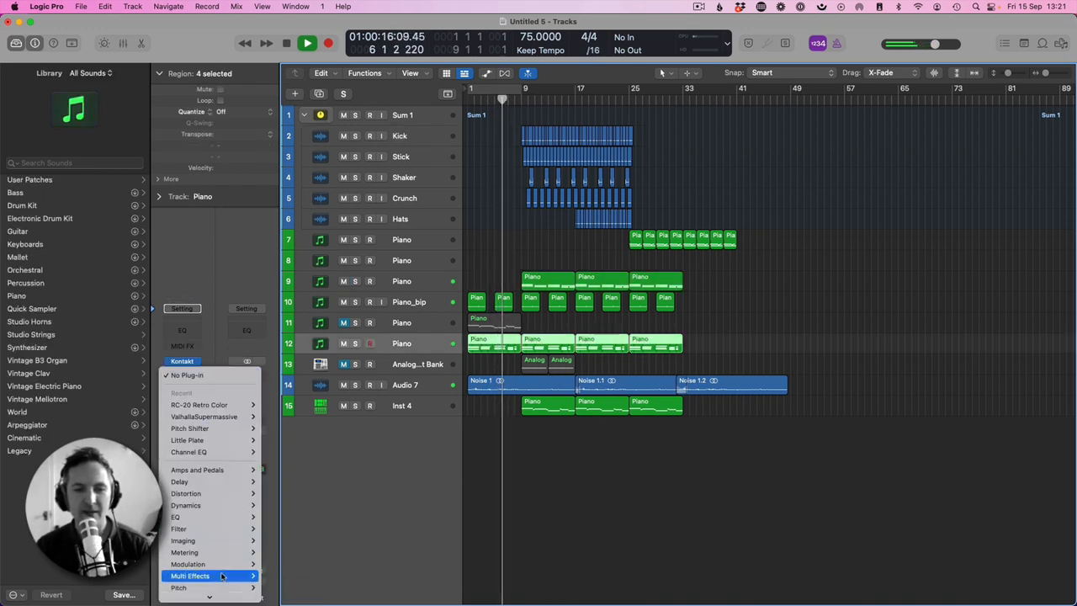
mouse_move(220, 596)
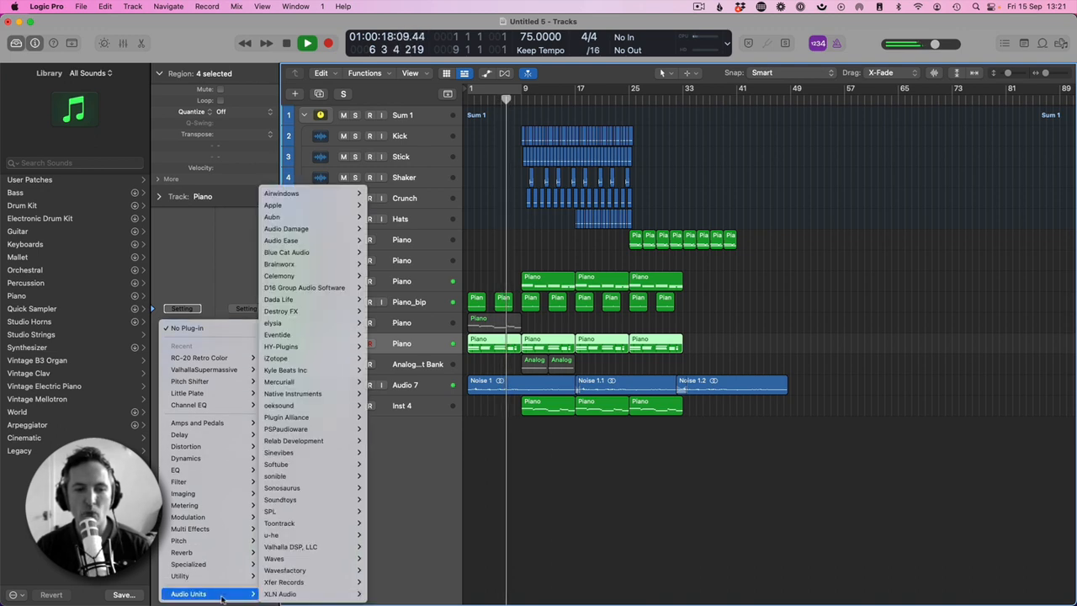
mouse_move(217, 508)
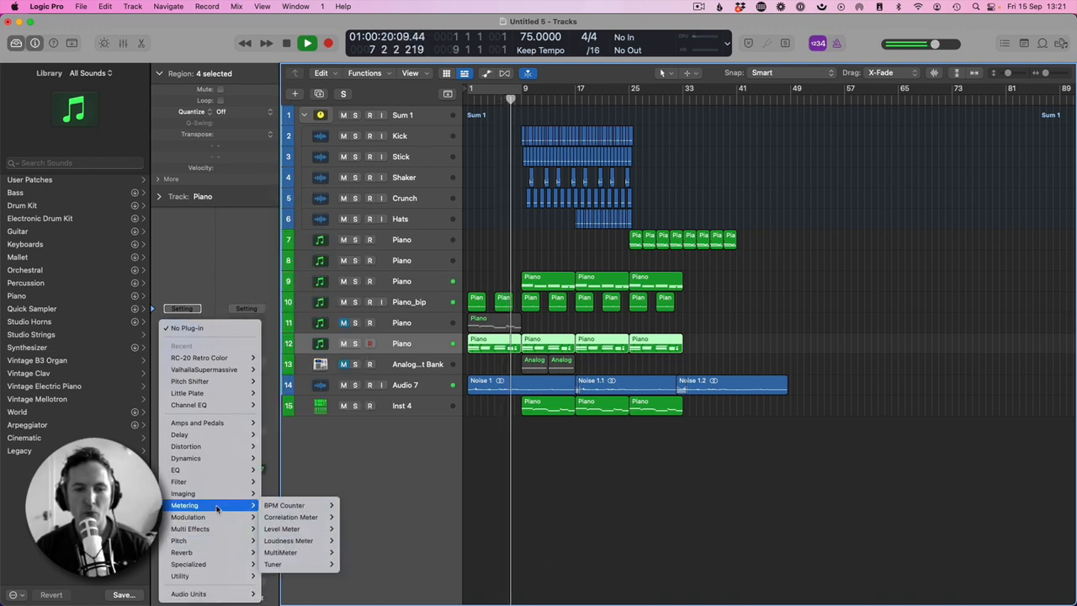
mouse_move(193, 458)
mouse_move(286, 469)
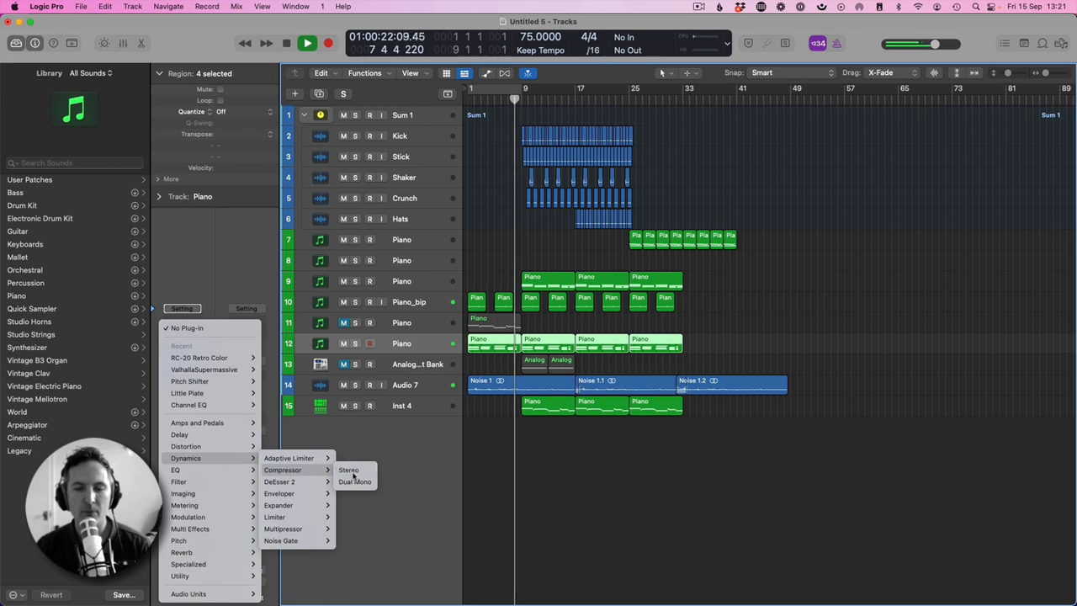
click(350, 472)
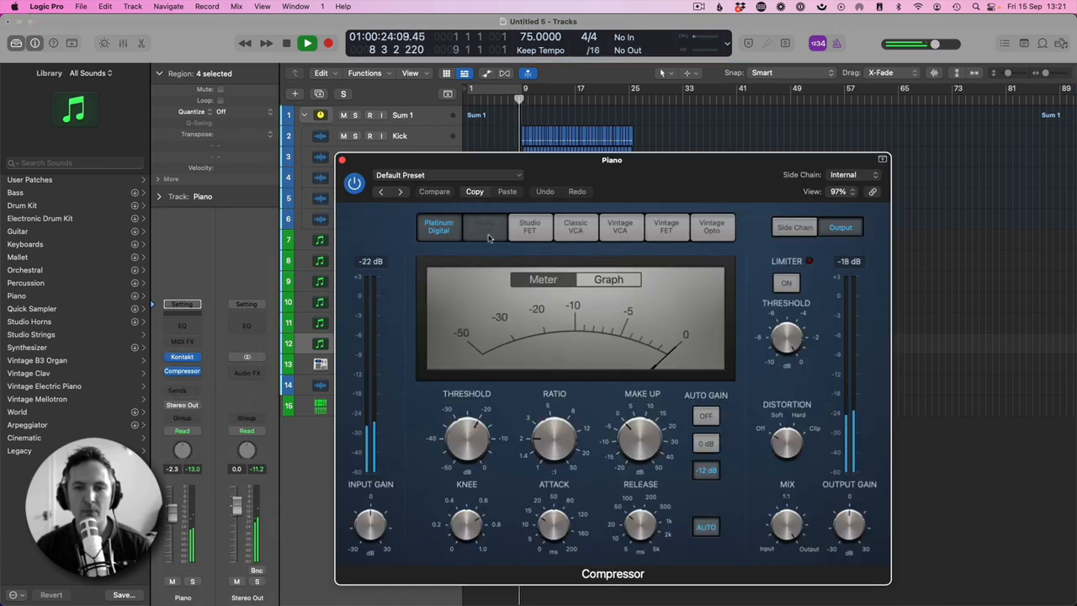
- Switch the compressor to the Studio VCA model and set its threshold to -22.5 dB
click(488, 236)
drag(467, 439, 598, 447)
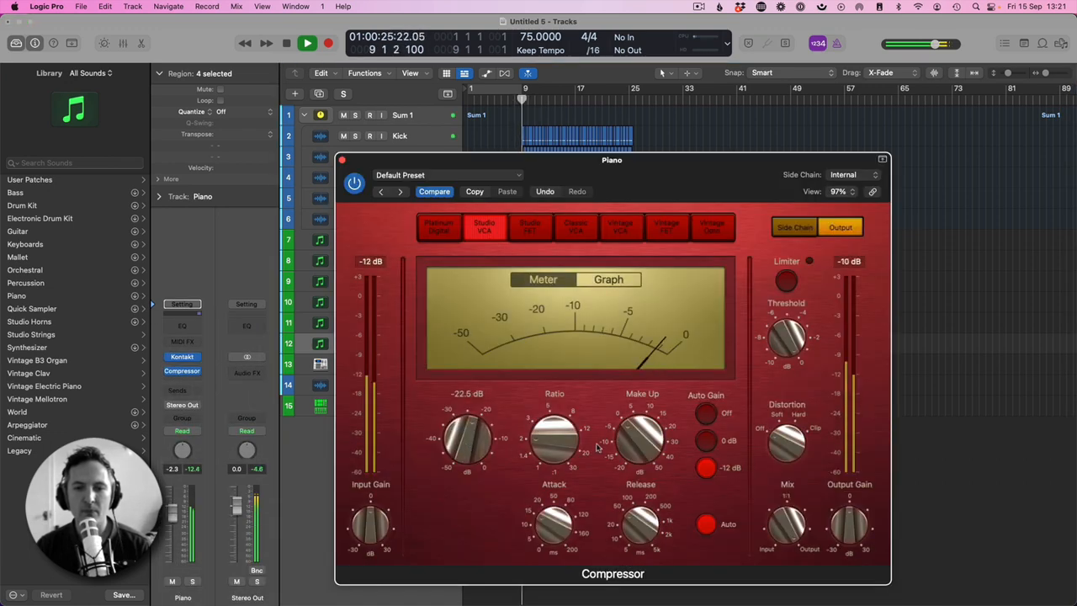
click(342, 160)
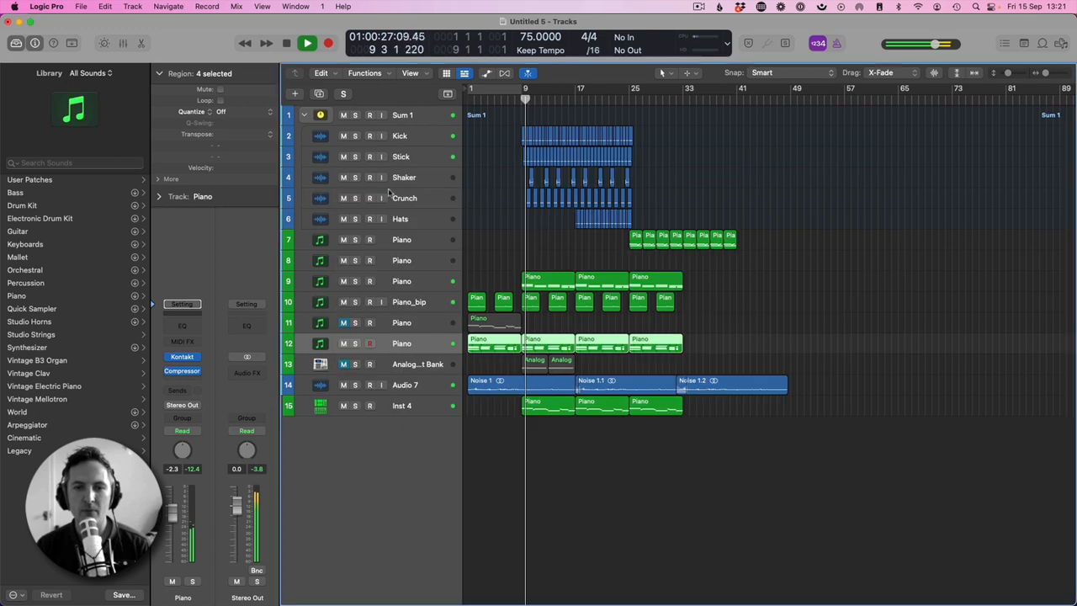
- Move the eight Piano regions on track 7 so that they start at bar 9, and play them from there
click(496, 244)
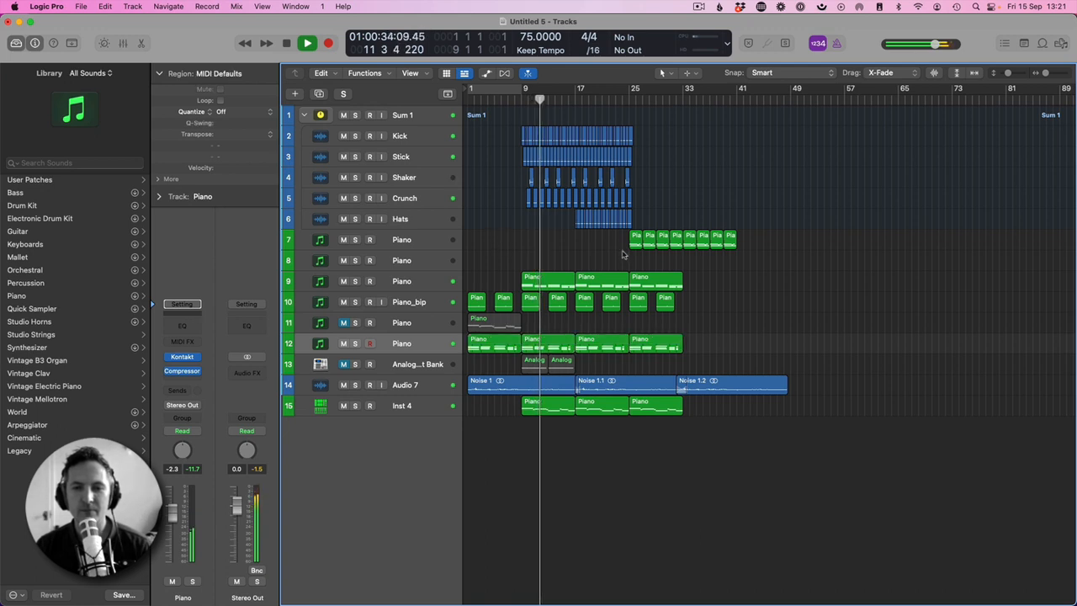
drag(759, 260, 580, 244)
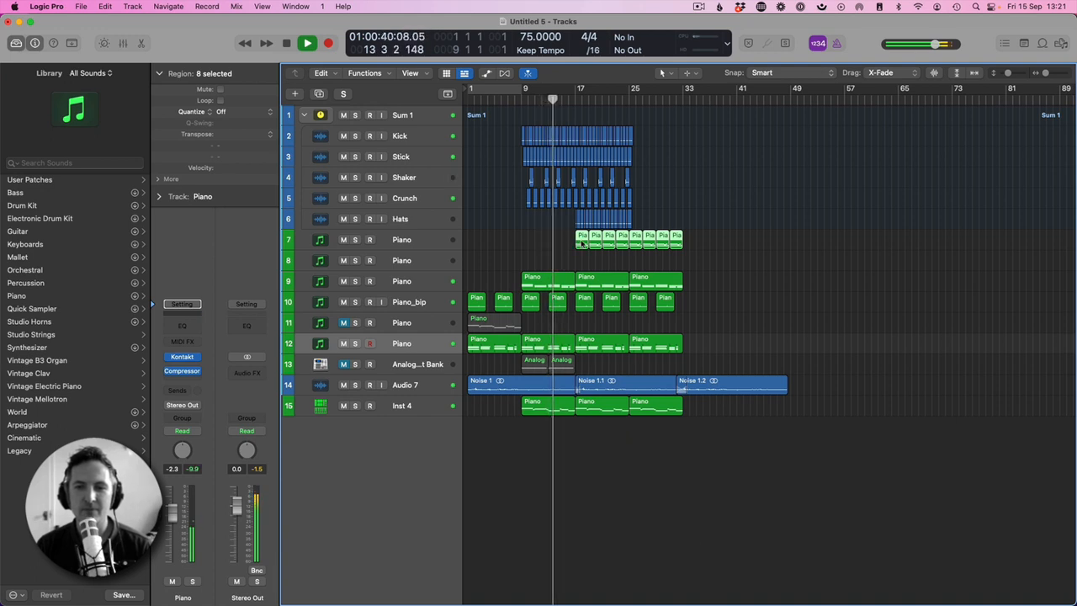
drag(582, 243, 530, 243)
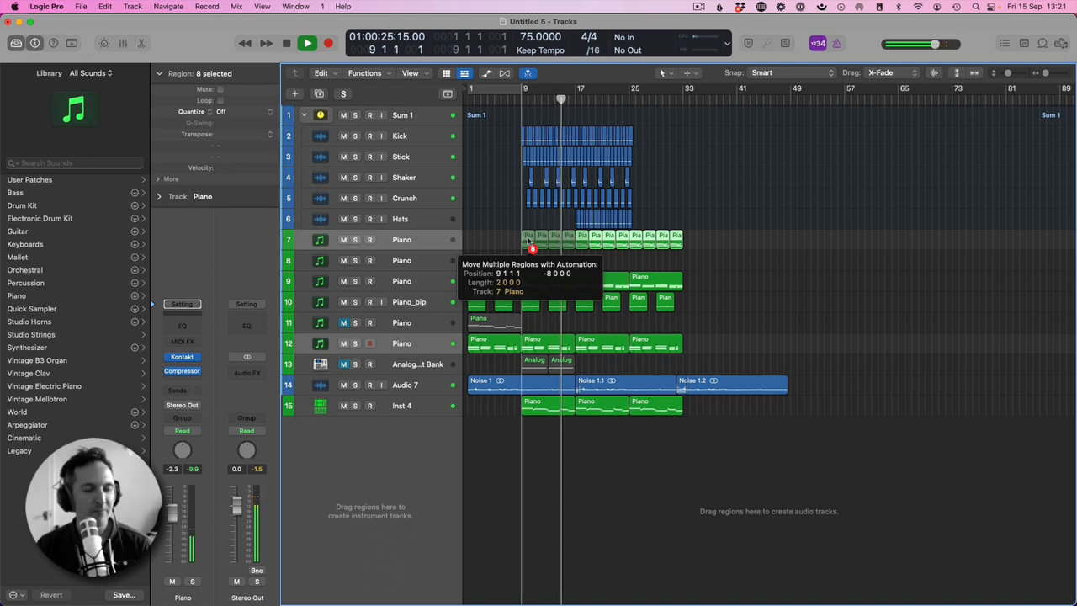
drag(531, 243, 583, 245)
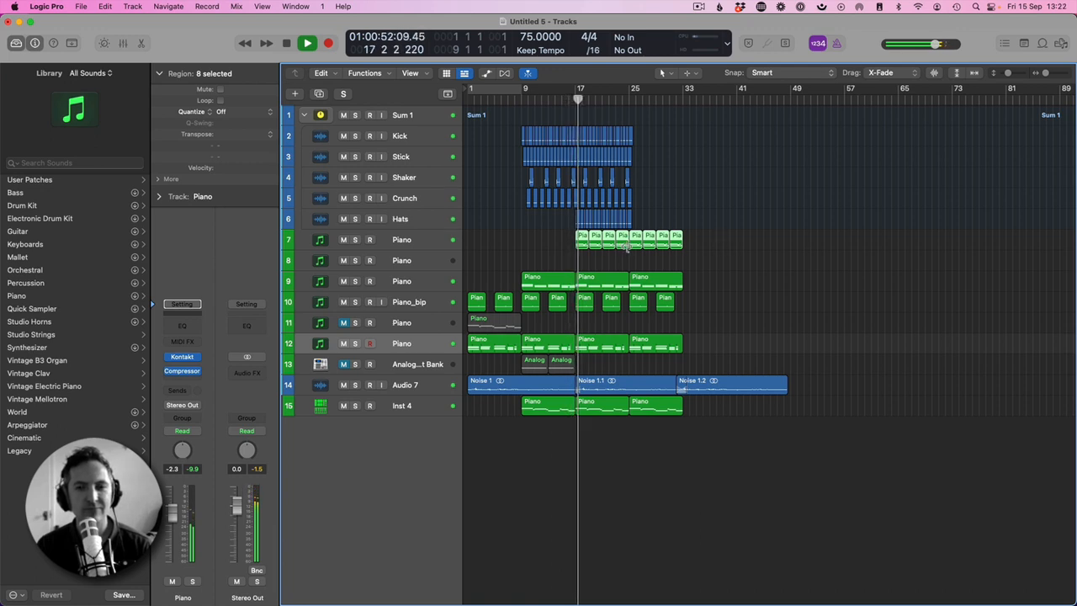
drag(582, 240, 521, 238)
key(shift+space)
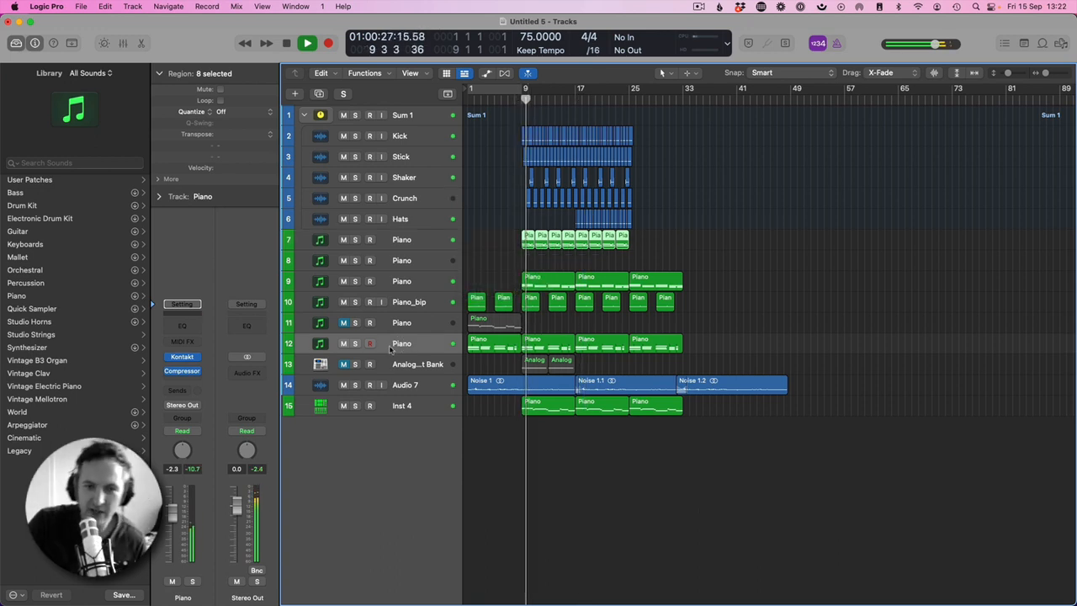
- Restart playback from bar 1 and add RC-20 Retro Color after the compressor on the track 12 Piano
key(space)
key(Return)
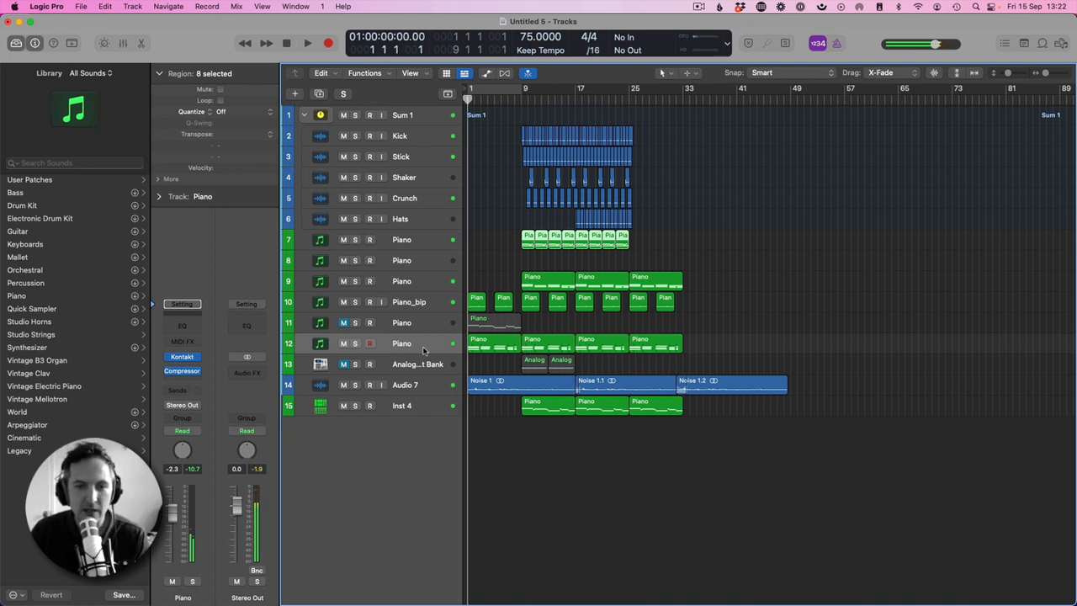
key(space)
click(182, 382)
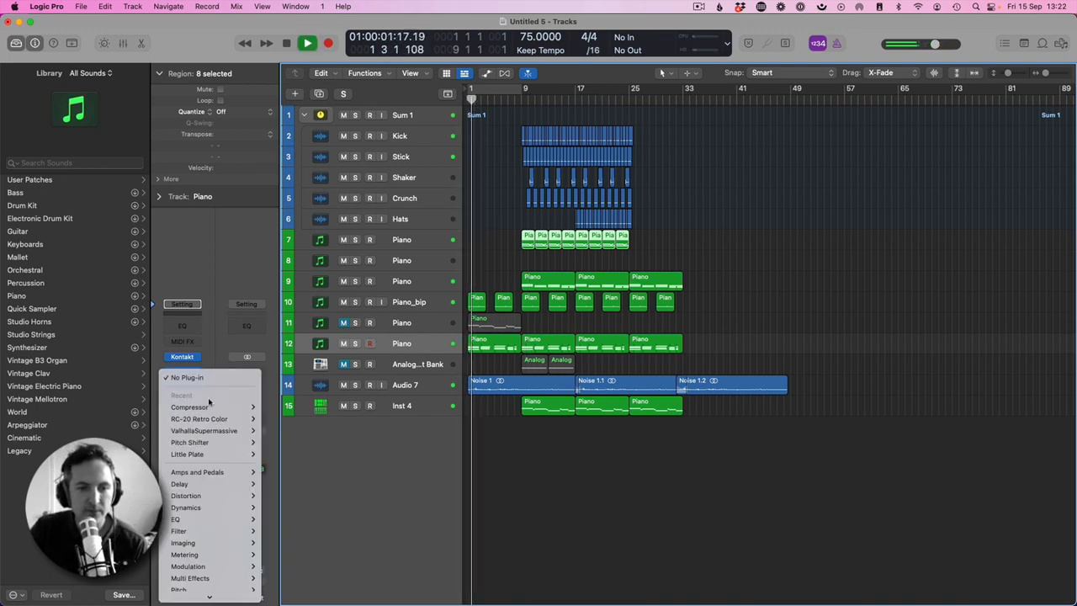
mouse_move(208, 407)
click(271, 412)
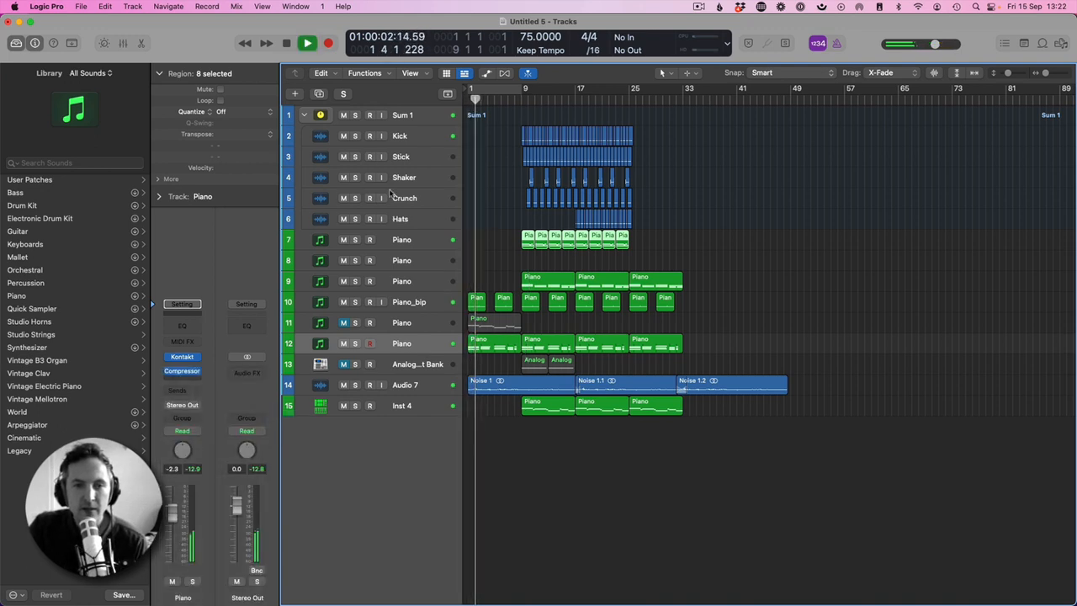
- Load the VHS preset in RC-20 Retro Color
click(522, 228)
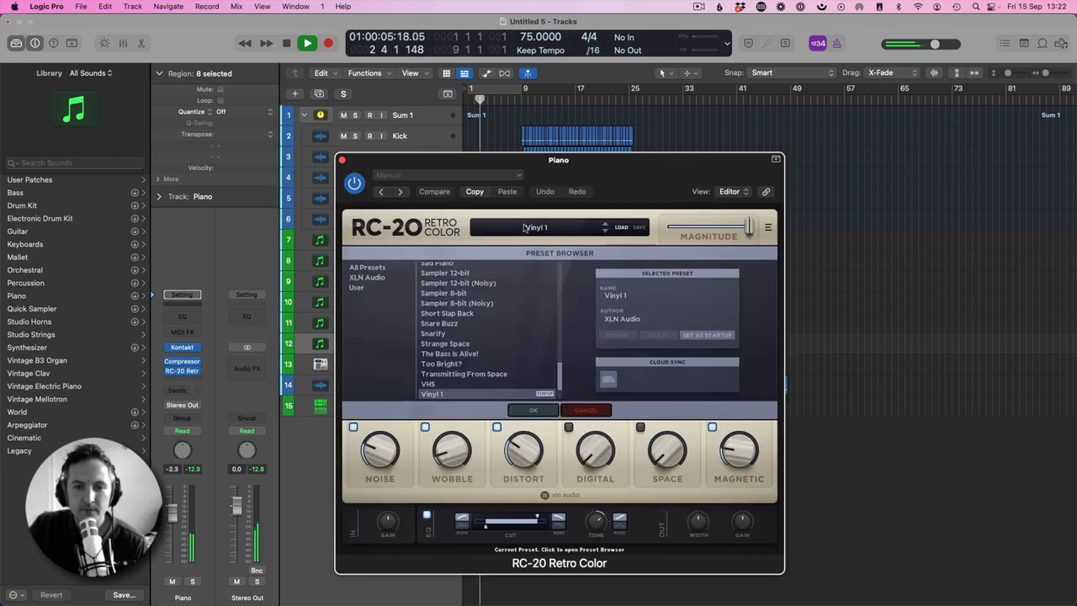
scroll(454, 374, down, 1)
click(439, 378)
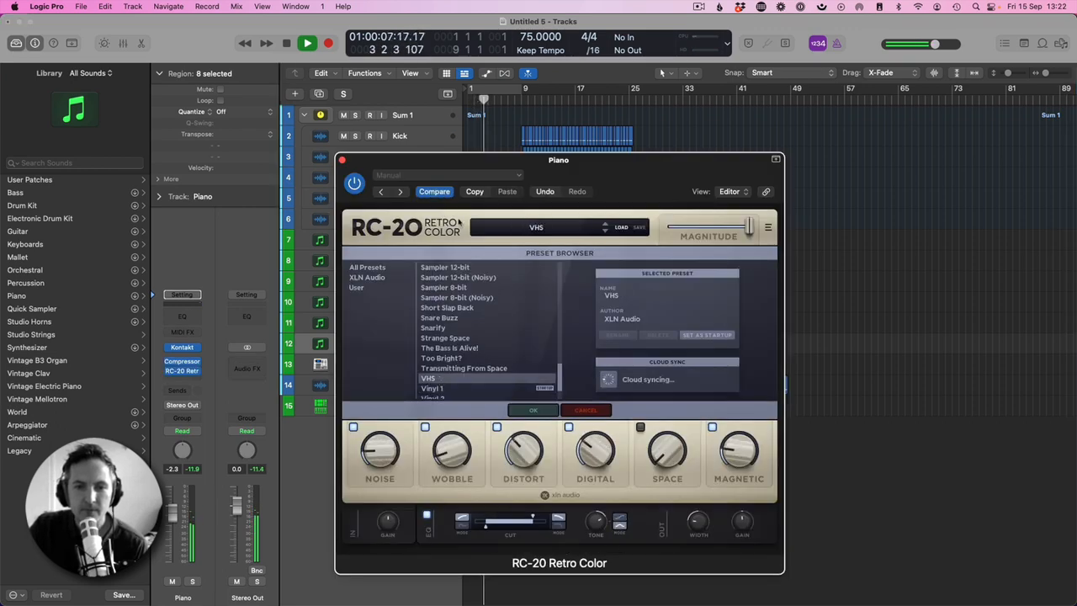
click(341, 160)
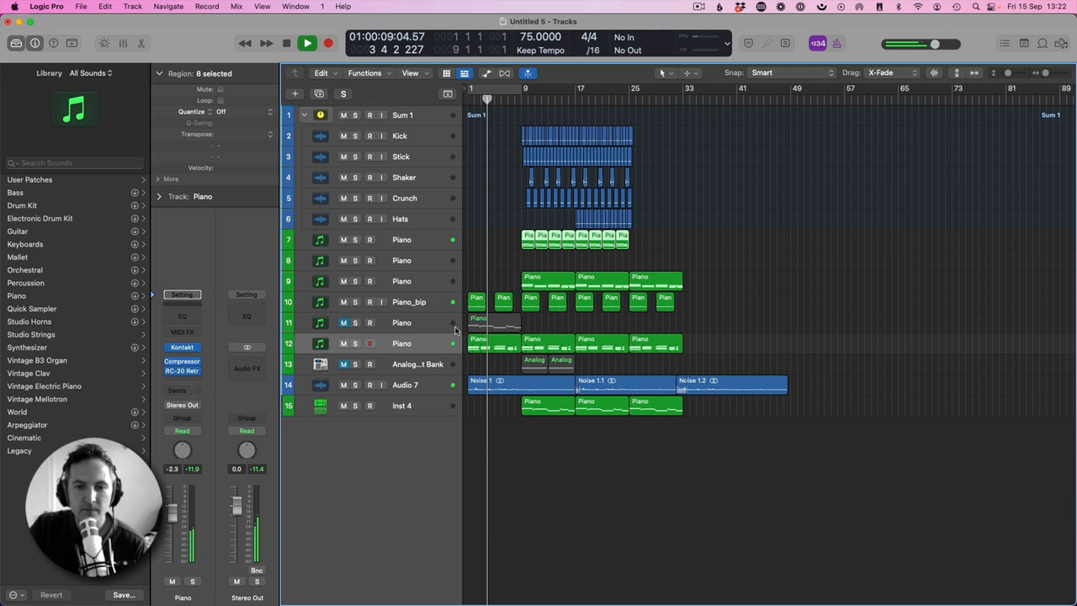
- Audition the track 12 Piano in solo and compare it with the full arrangement
click(355, 343)
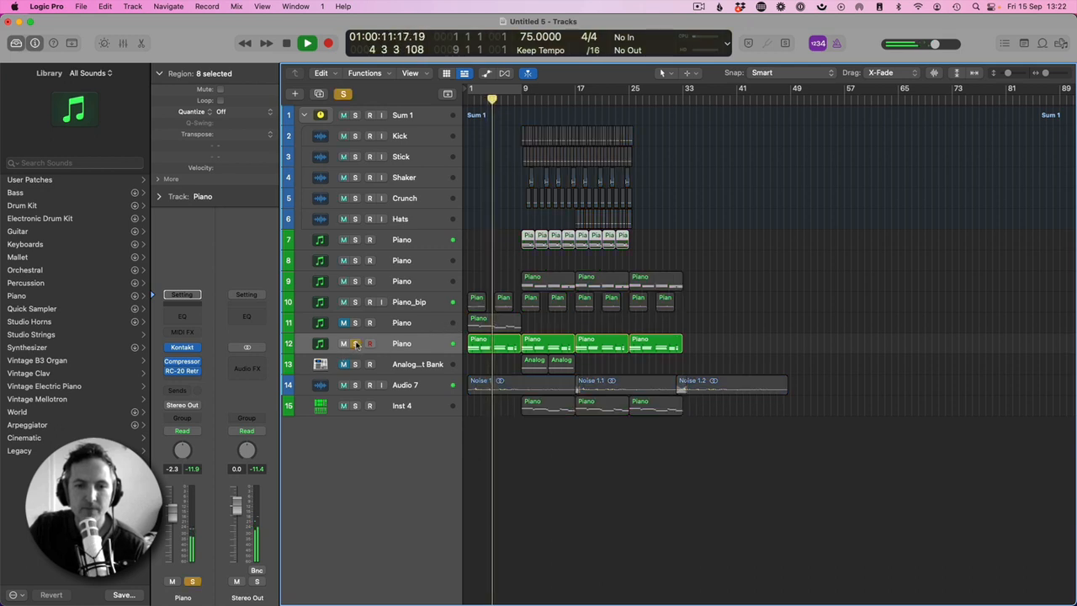
click(355, 343)
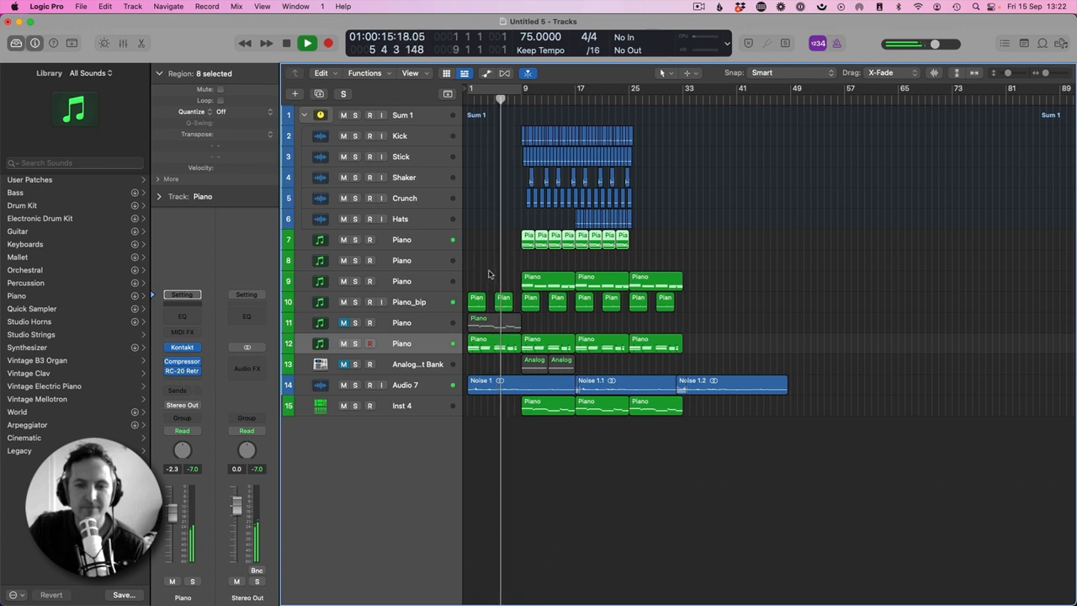
click(512, 343)
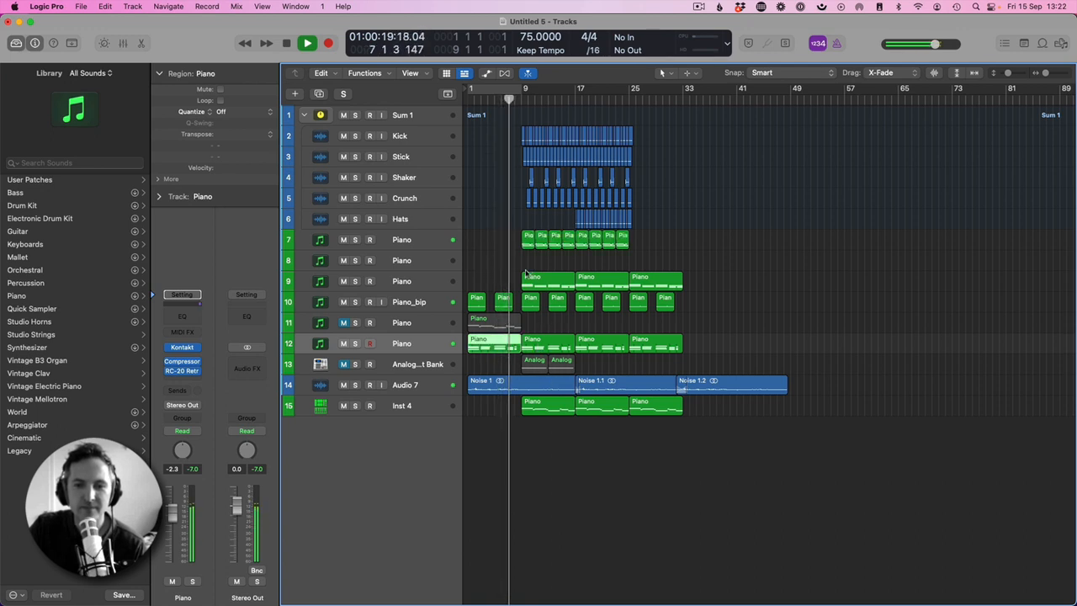
click(411, 263)
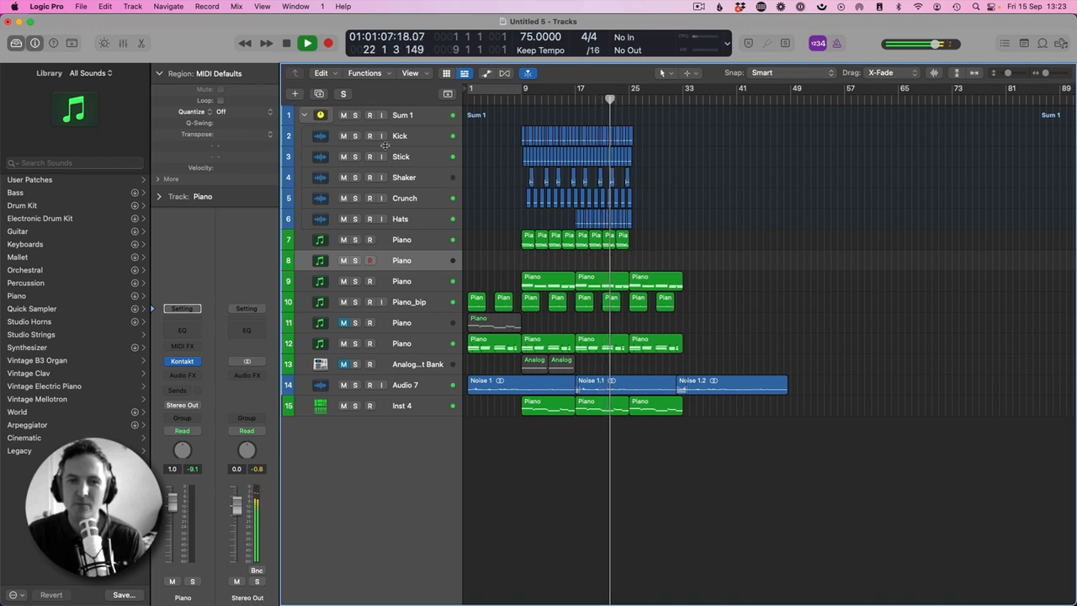
- Try to copy the Stick, Shaker and Crunch regions between bars 21 and 25 to bar 25, and undo the copy
drag(1047, 73, 1056, 73)
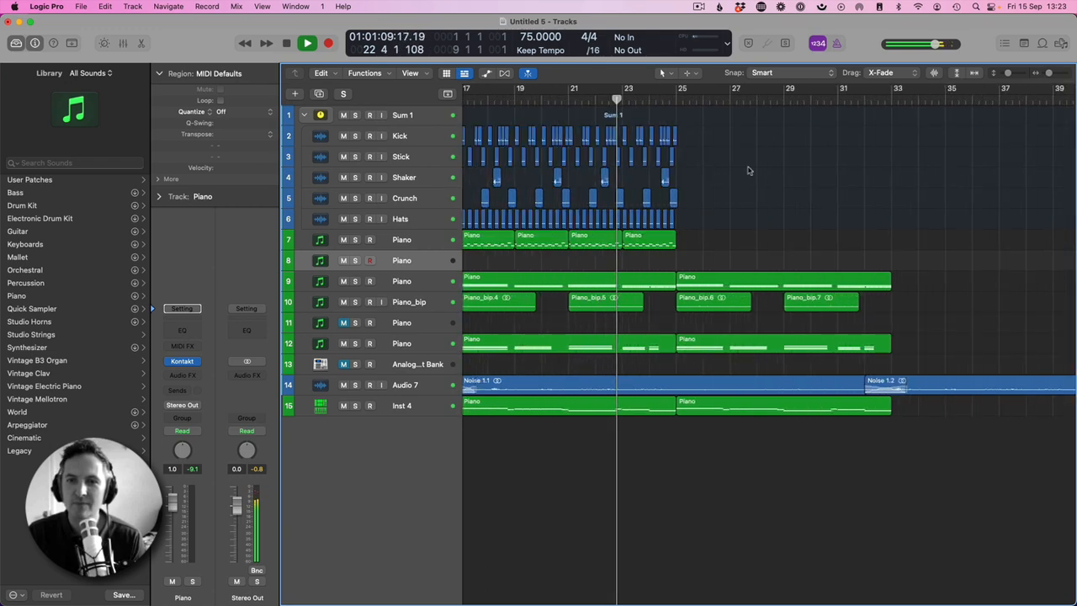
drag(712, 158, 576, 207)
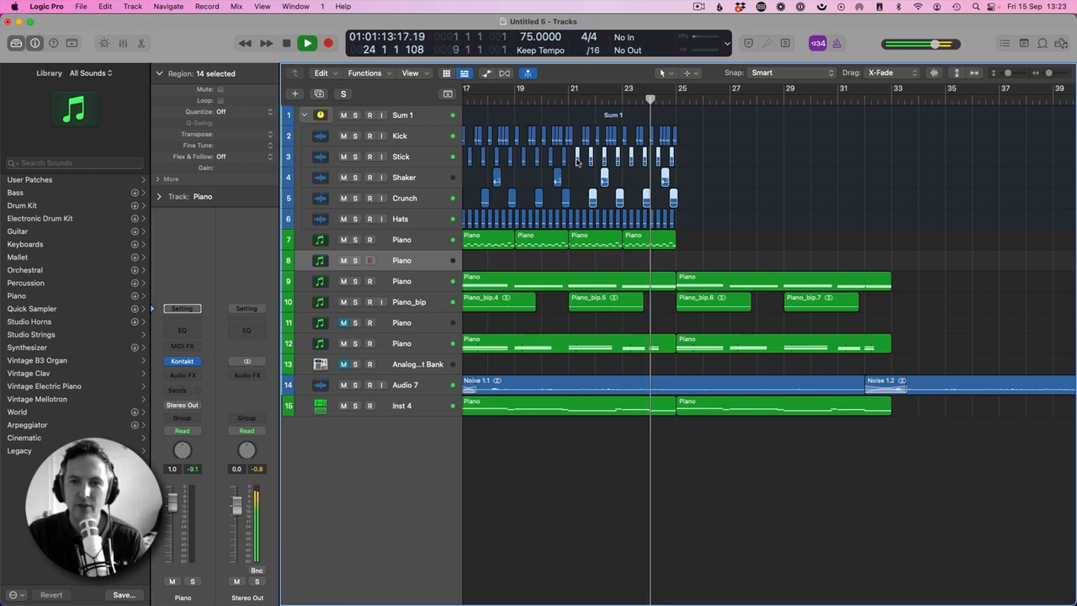
drag(577, 161, 684, 162)
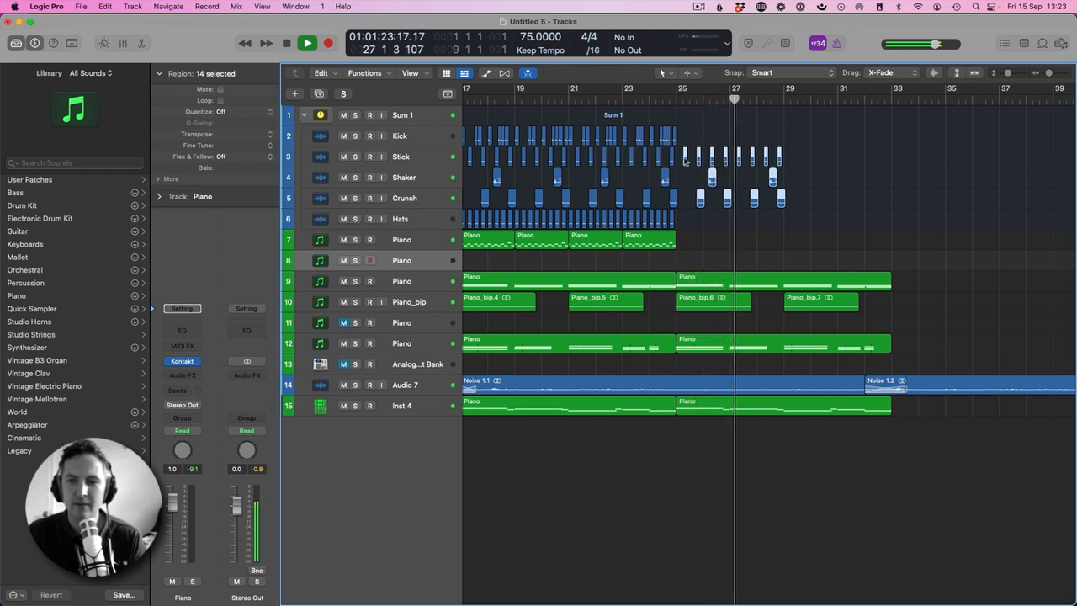
drag(684, 159, 685, 158)
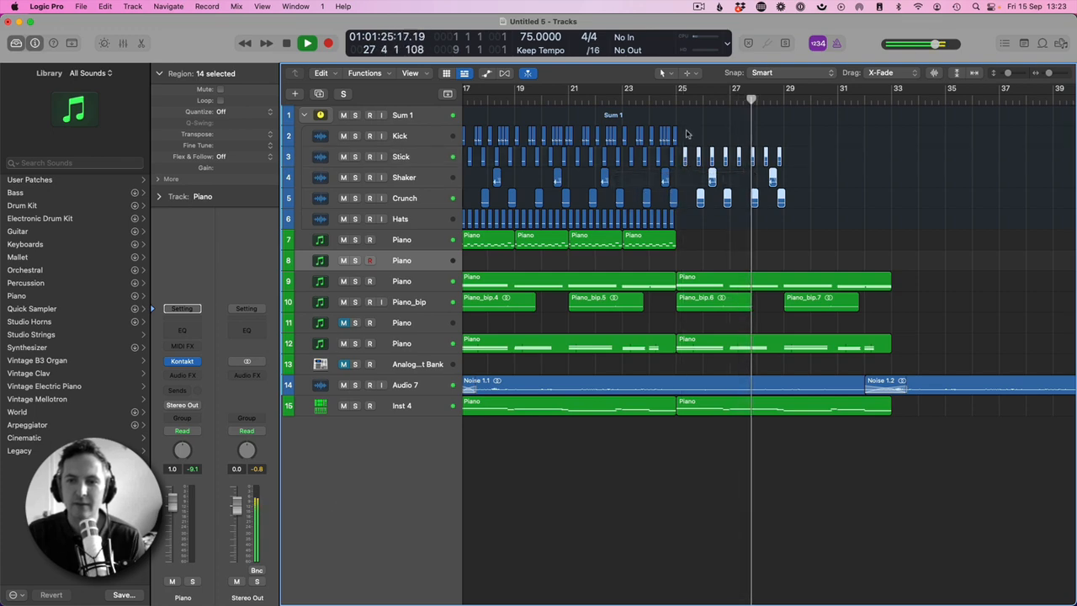
key(super+z)
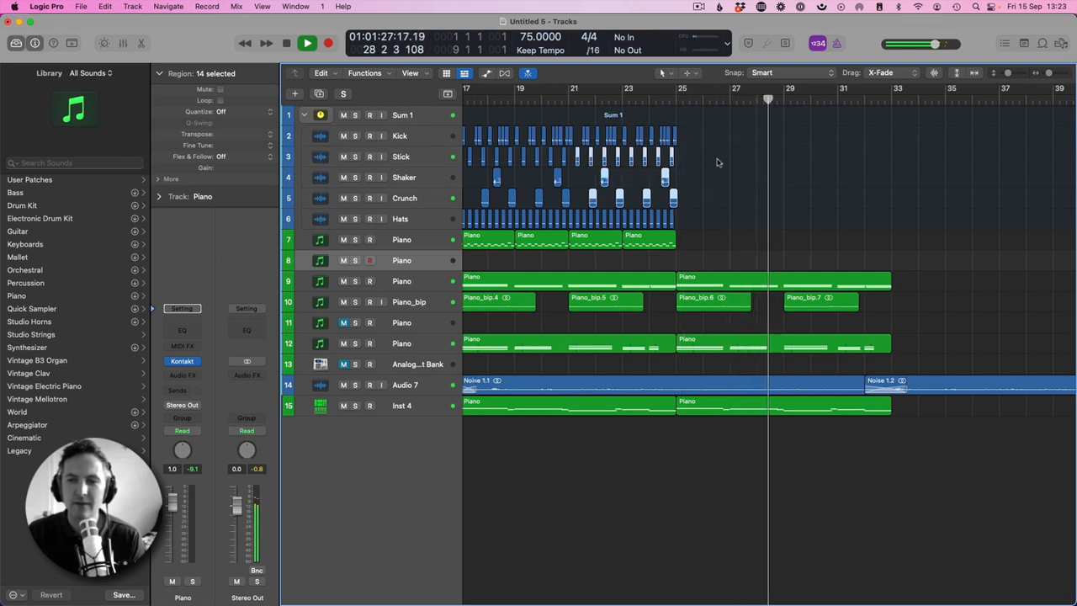
click(718, 163)
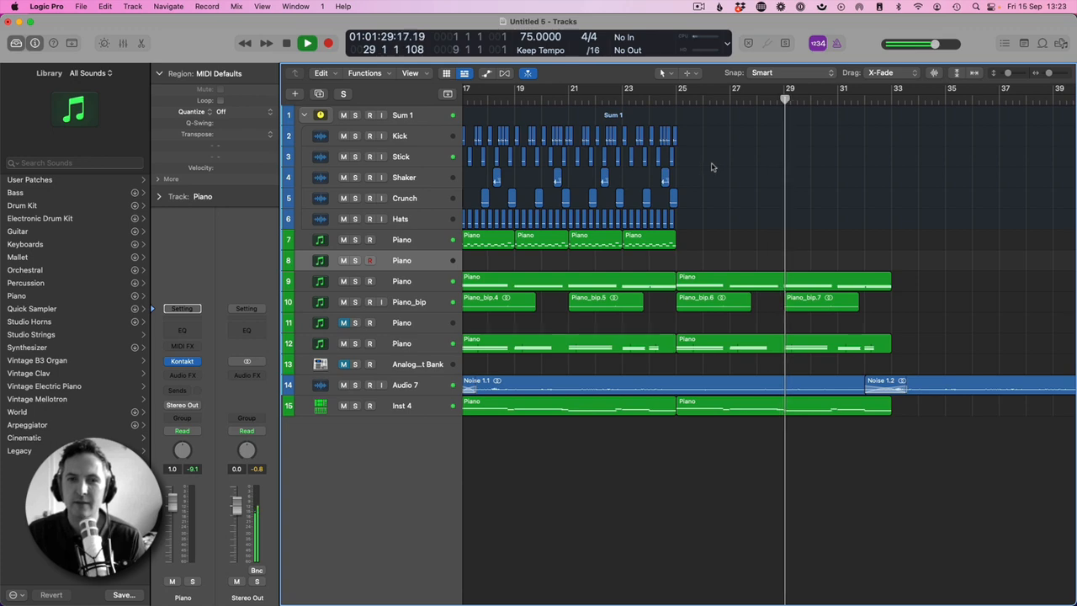
key(z)
key(z)
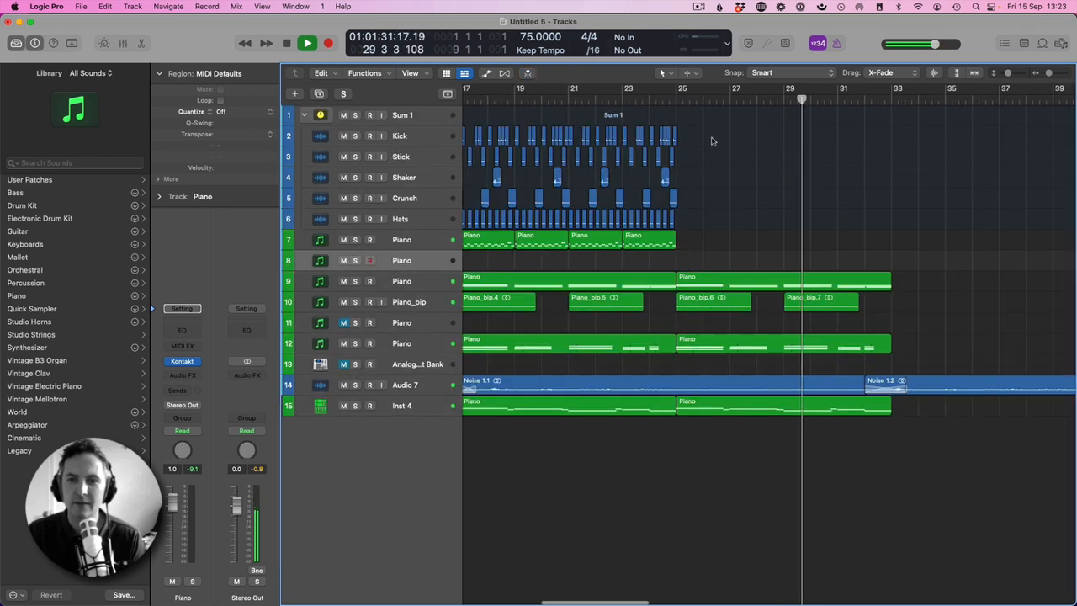
- Copy the Kick, Stick, Shaker and Crunch regions from the four bars before bar 25 to fill bars 25 to 33
drag(714, 133, 571, 206)
drag(572, 143, 789, 142)
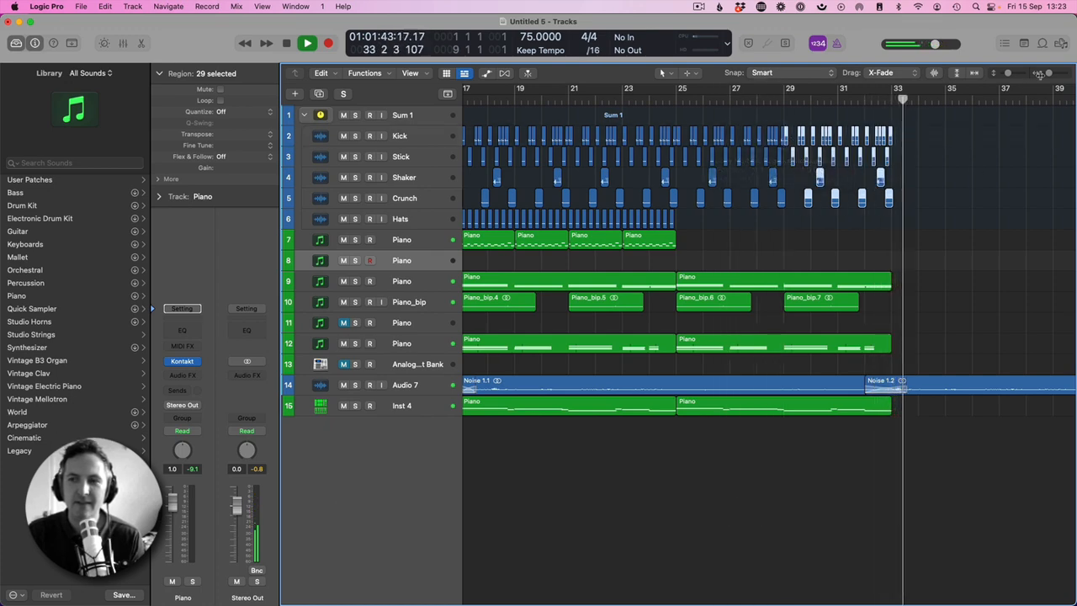
drag(1048, 74, 1045, 73)
click(741, 310)
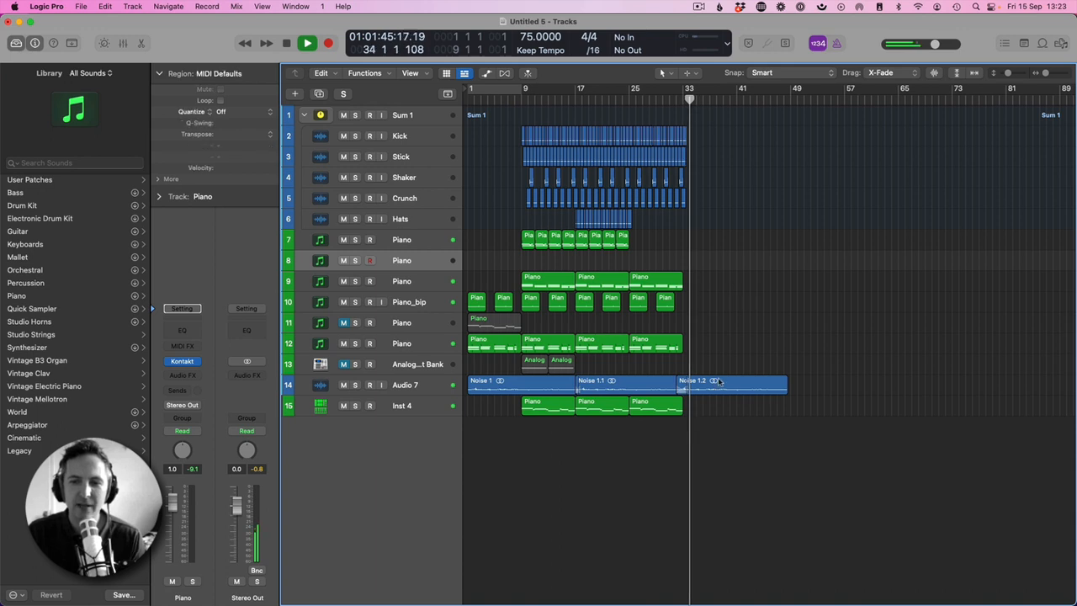
- Shorten the last Noise region on Audio 7 to end at about bar 37 and restart playback from bar 17
drag(787, 388, 713, 391)
click(727, 337)
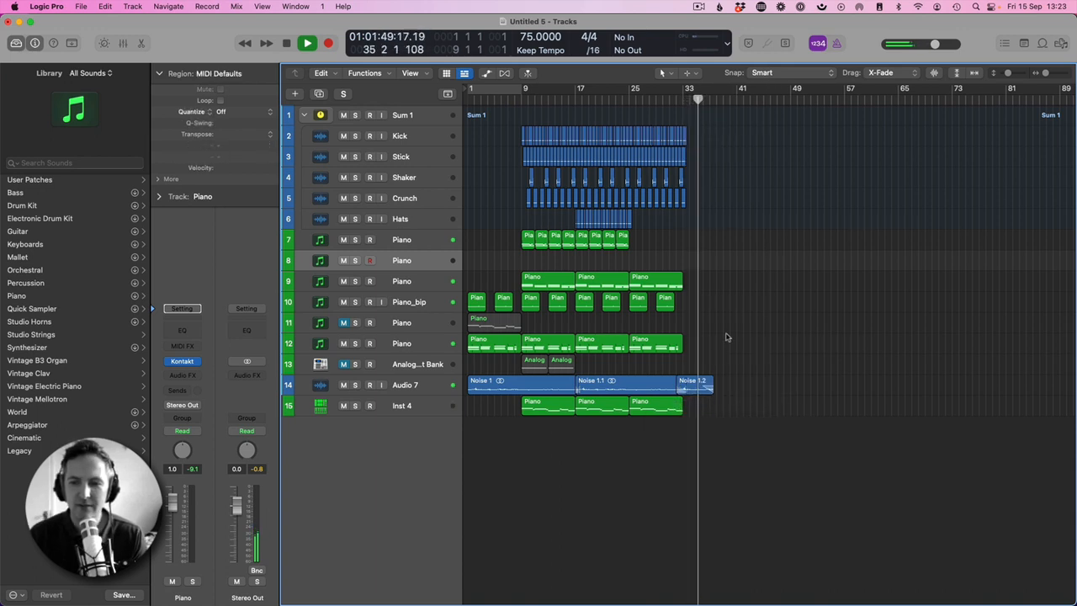
key(space)
key(space)
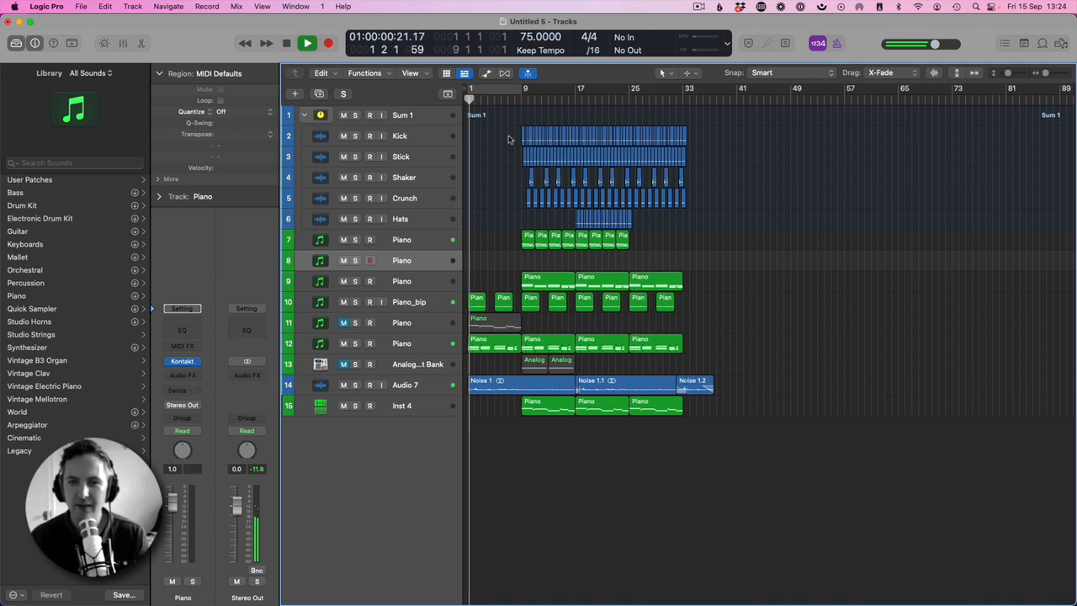
click(578, 93)
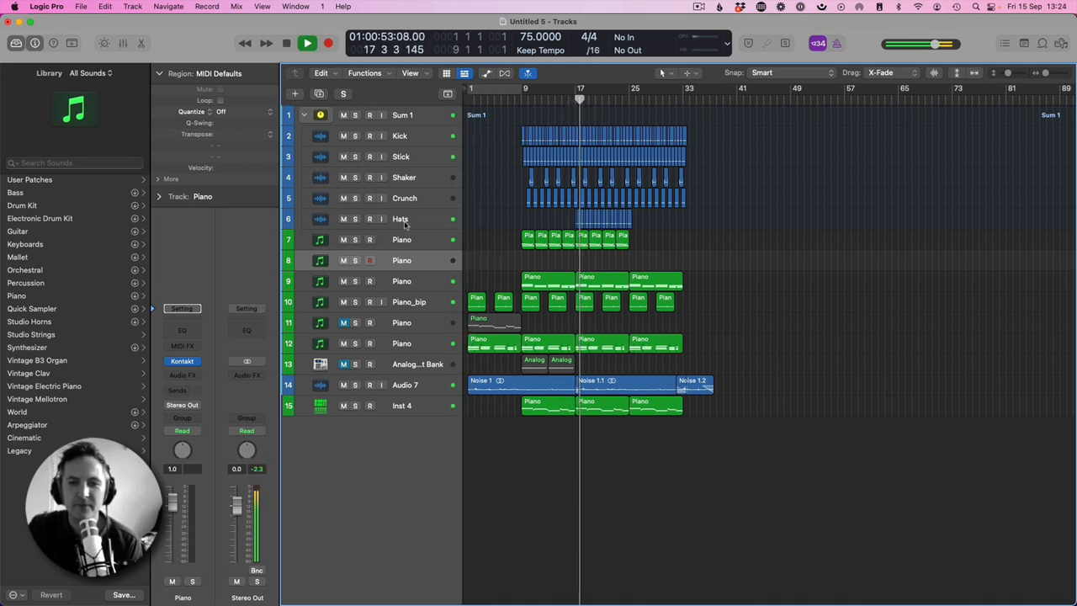
- Open the loop browser and search the loops for "shaker"
click(1043, 43)
click(1025, 125)
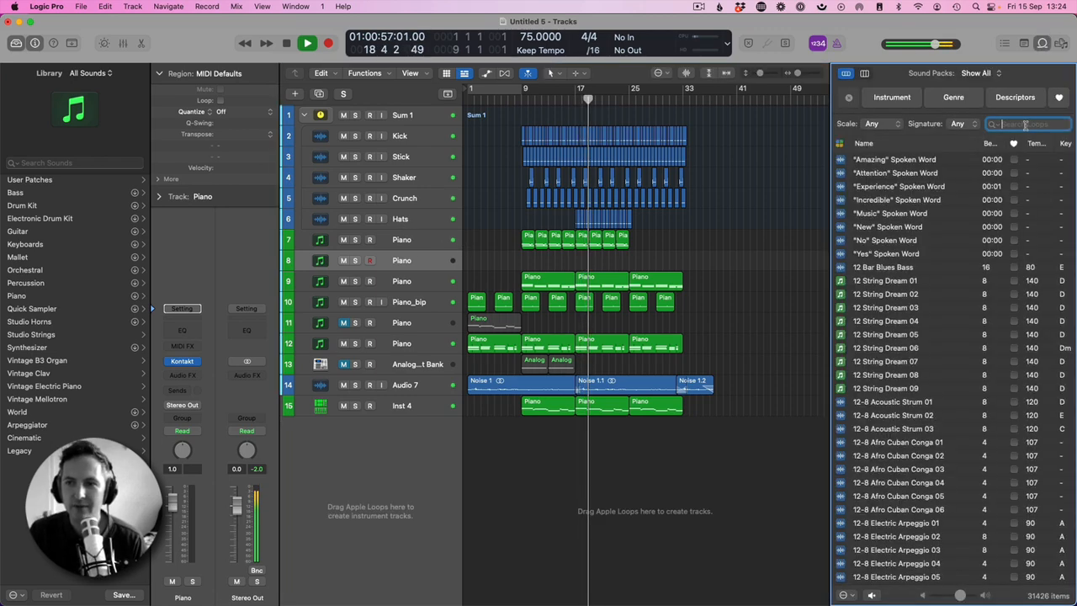
key(Return)
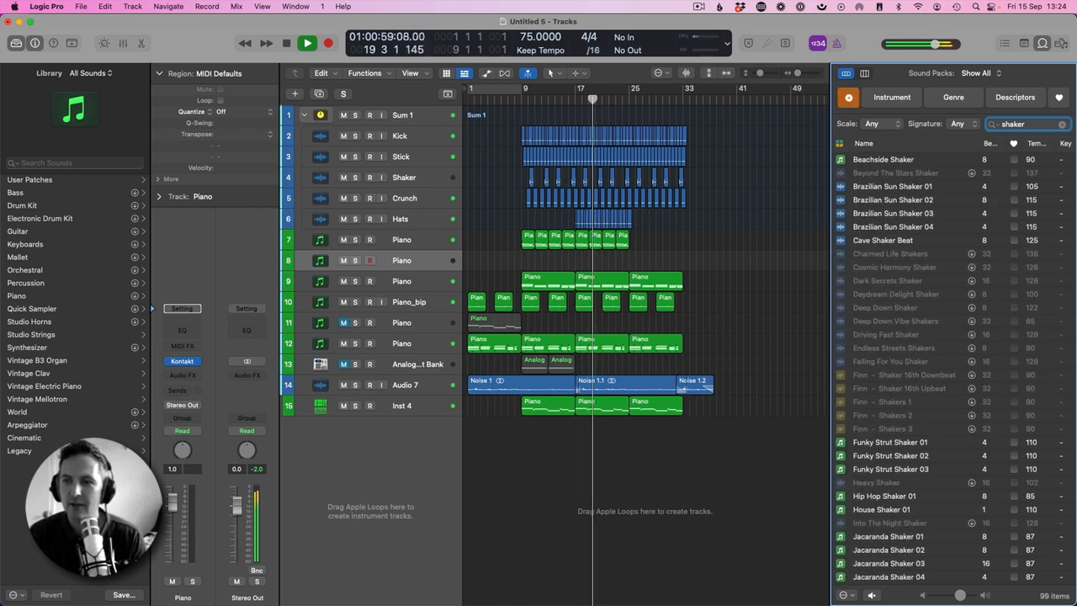
- Audition Brazilian Sun Shaker 04, Latin Danza Shaker 01, Odd Time Shaker and Remix Shaker 01 against the arrangement
click(897, 228)
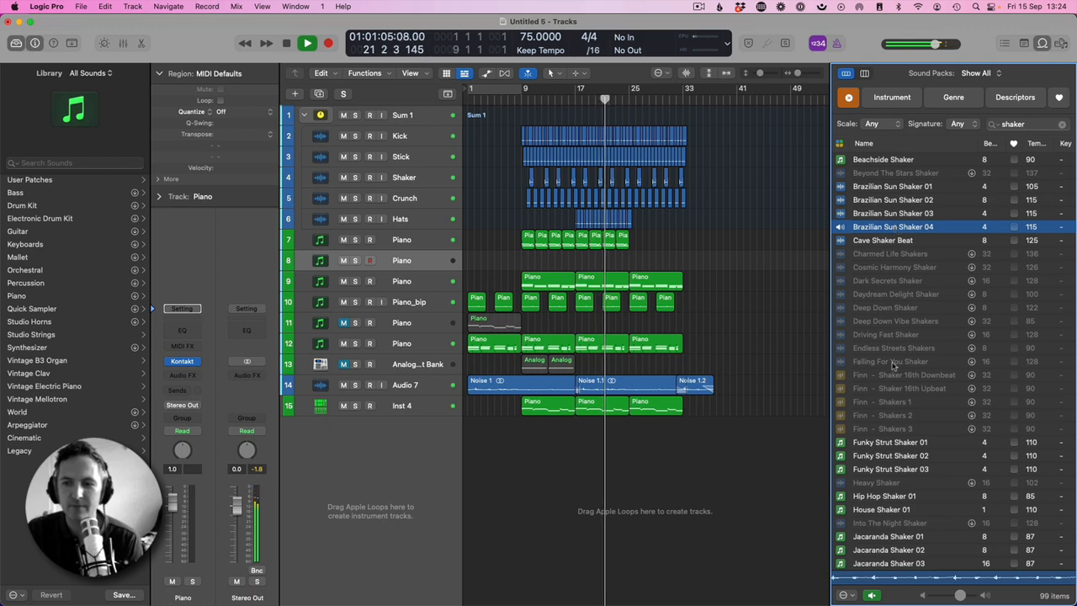
scroll(881, 434, down, 6)
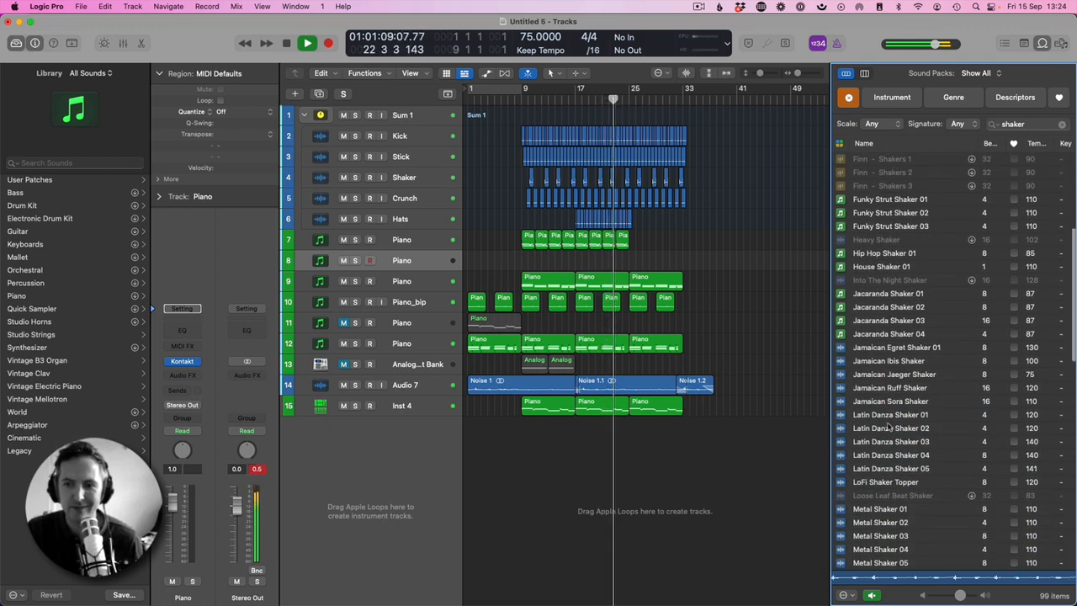
click(898, 417)
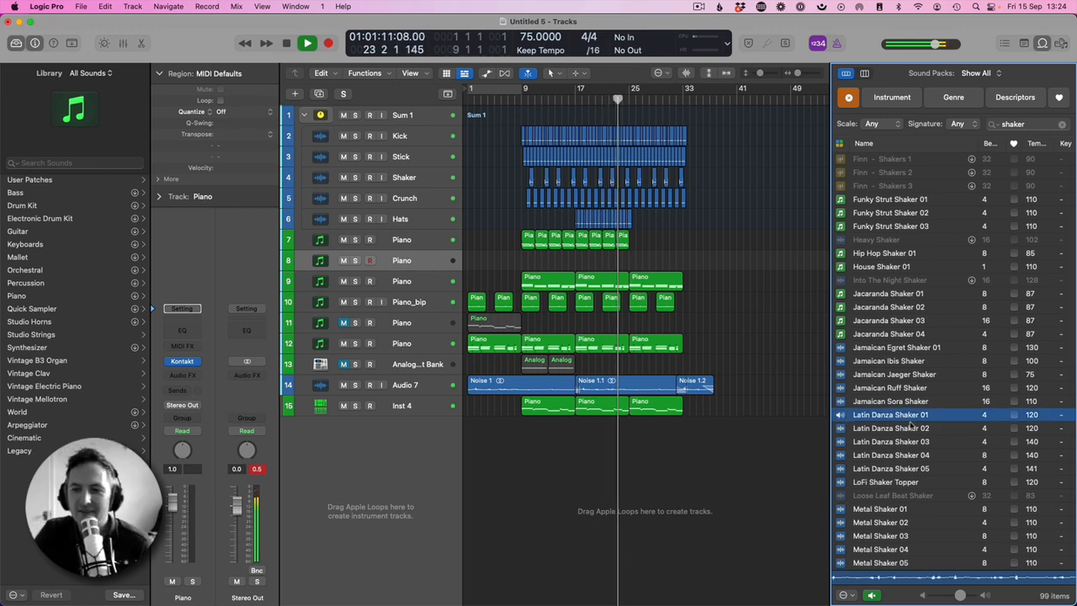
scroll(915, 463, down, 4)
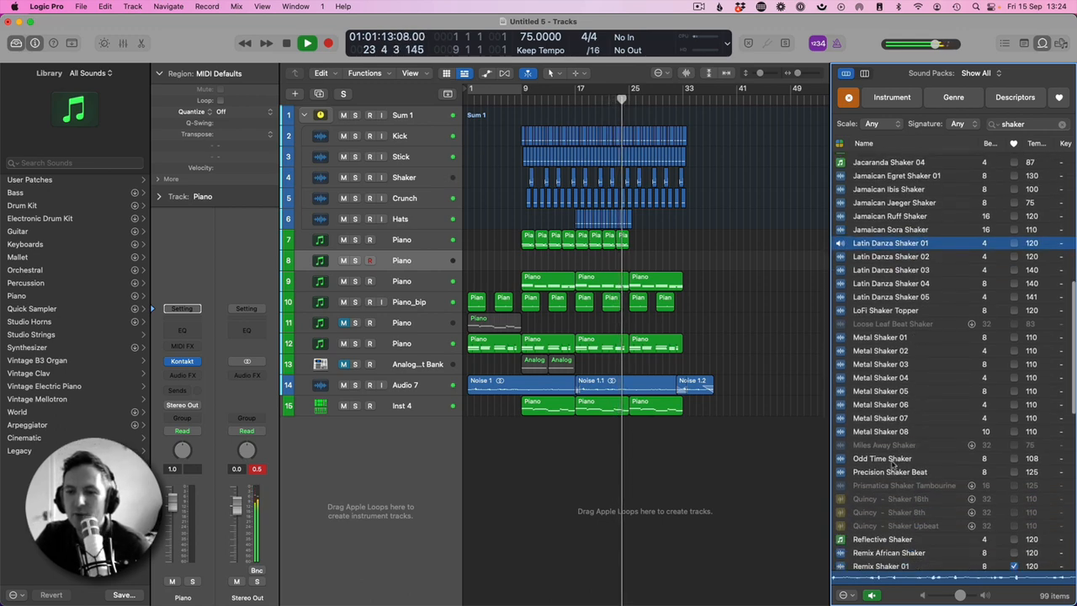
click(905, 459)
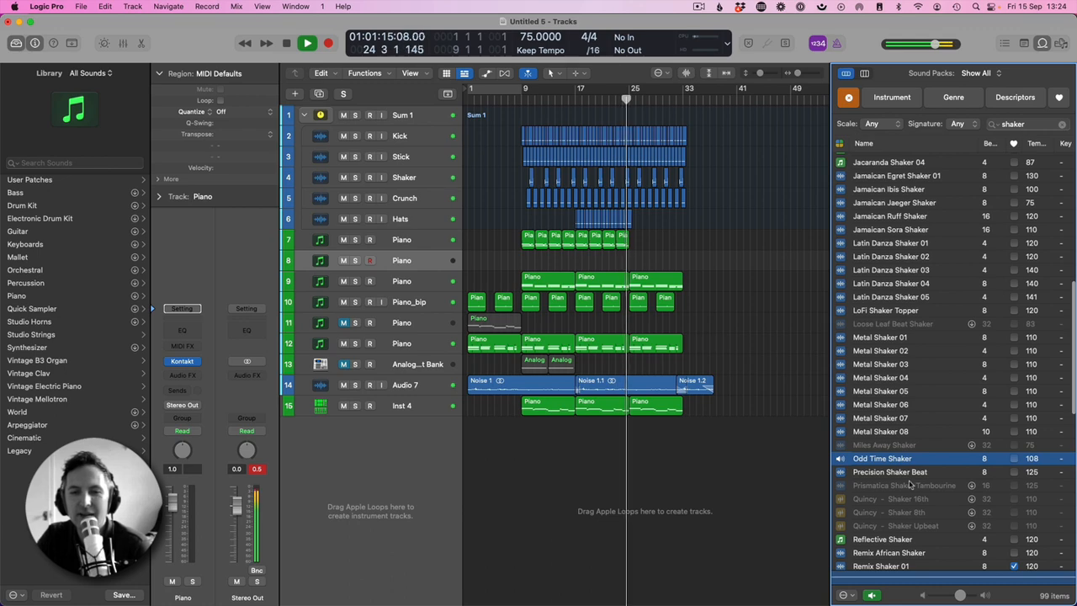
scroll(913, 481, down, 3)
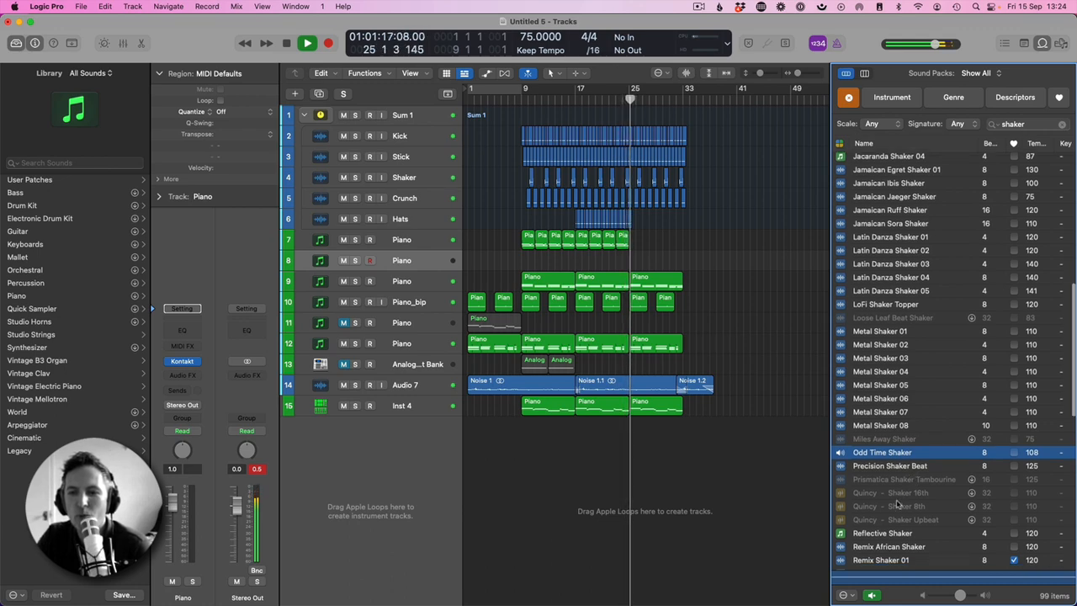
click(891, 468)
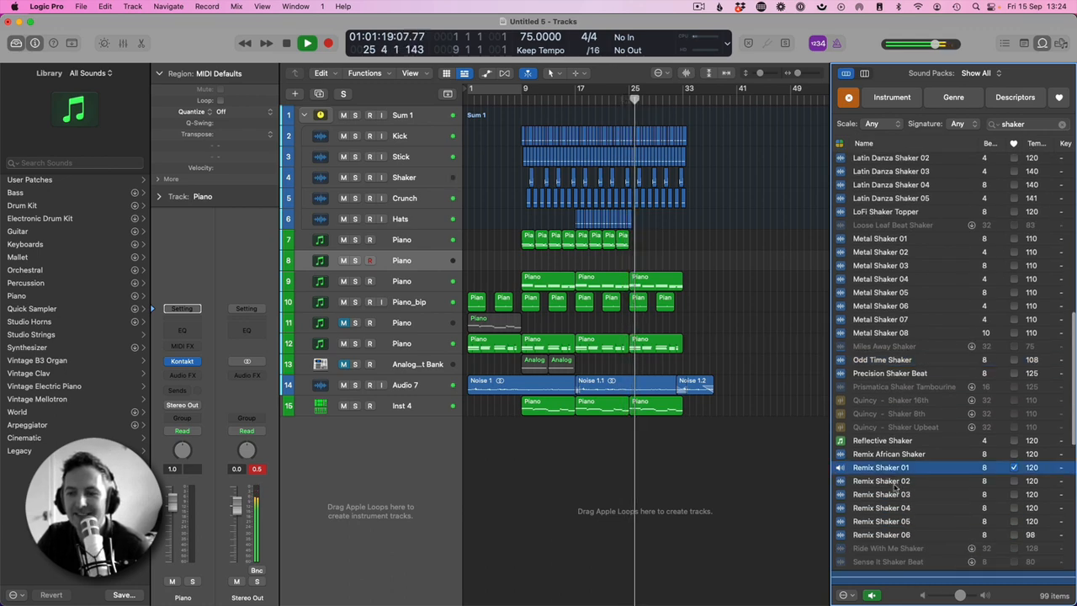
scroll(894, 484, down, 2)
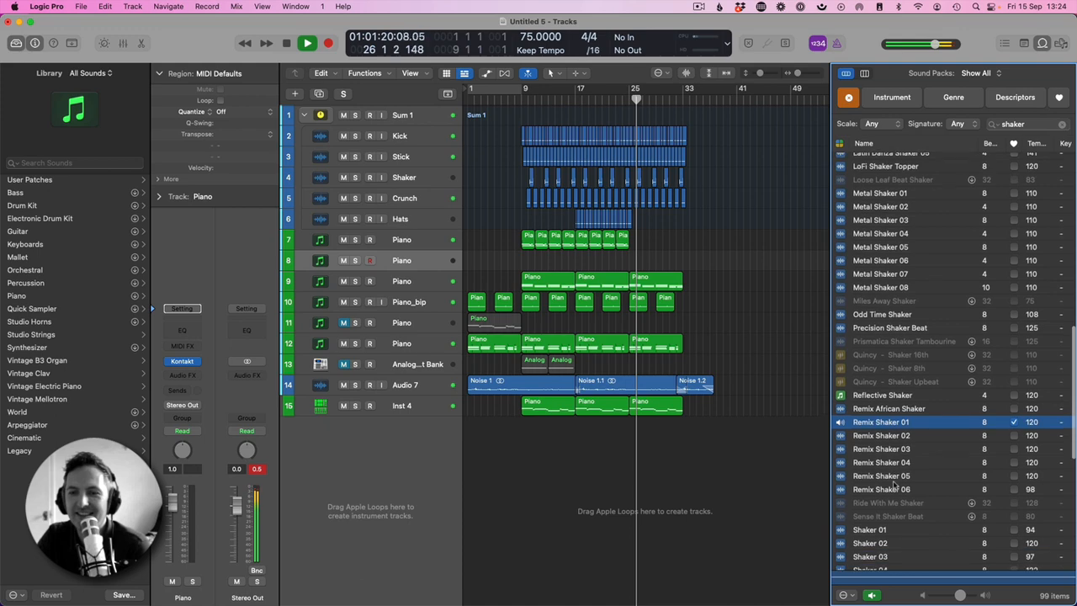
- Audition the Remix Shaker 02 loop, add it on a new track at bar 17 and loop it until bar 33
click(885, 436)
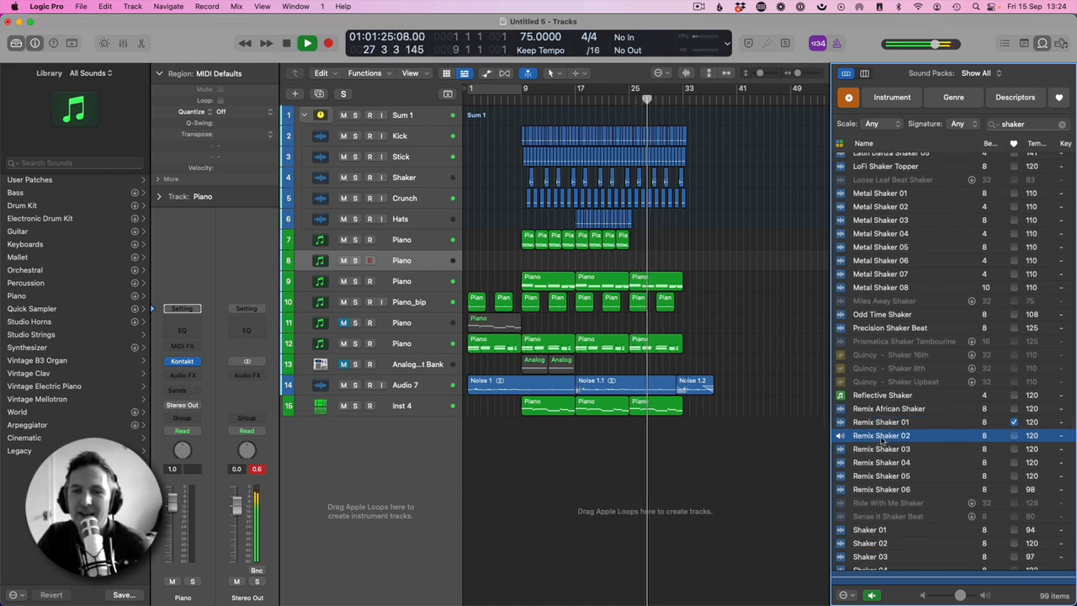
drag(858, 425, 673, 425)
click(575, 425)
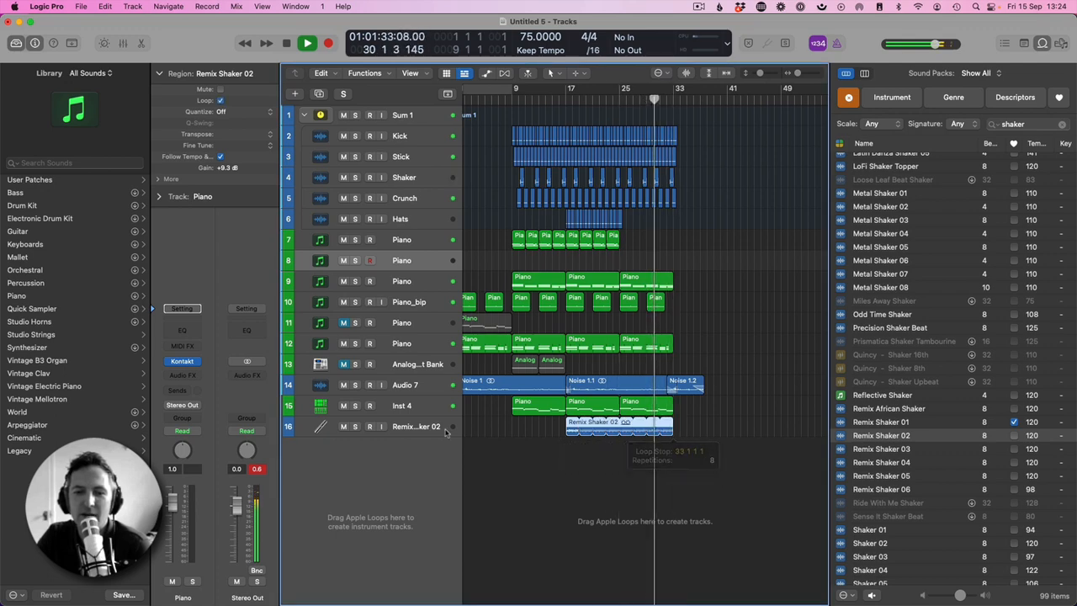
- Add a Pitch Shifter at -7 semitones and 100% mix to the Remix Shaker 02 track and lower its volume to -11.2 dB
click(429, 434)
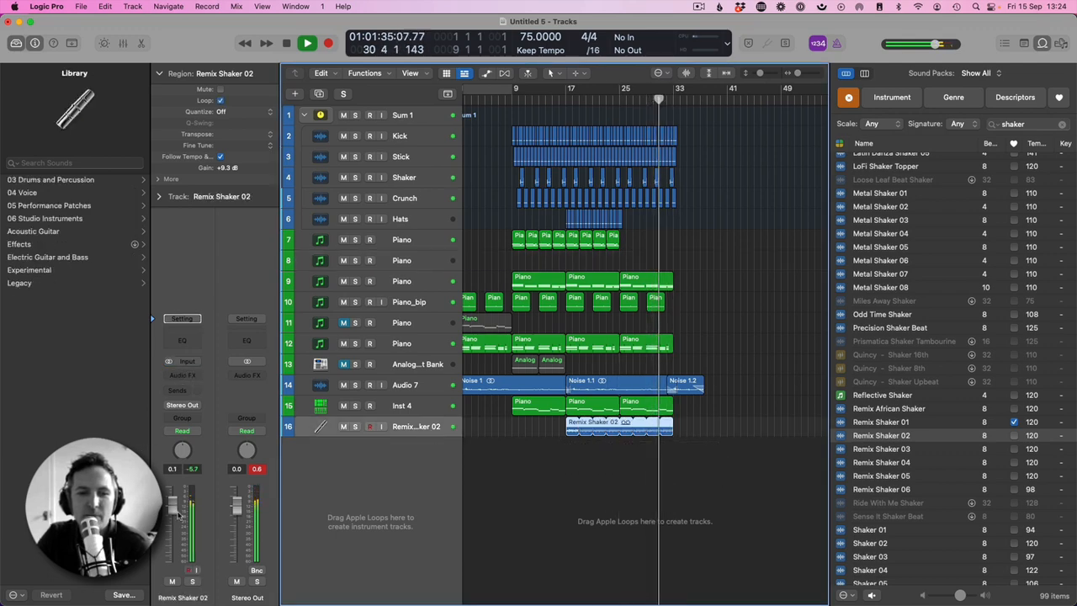
click(182, 376)
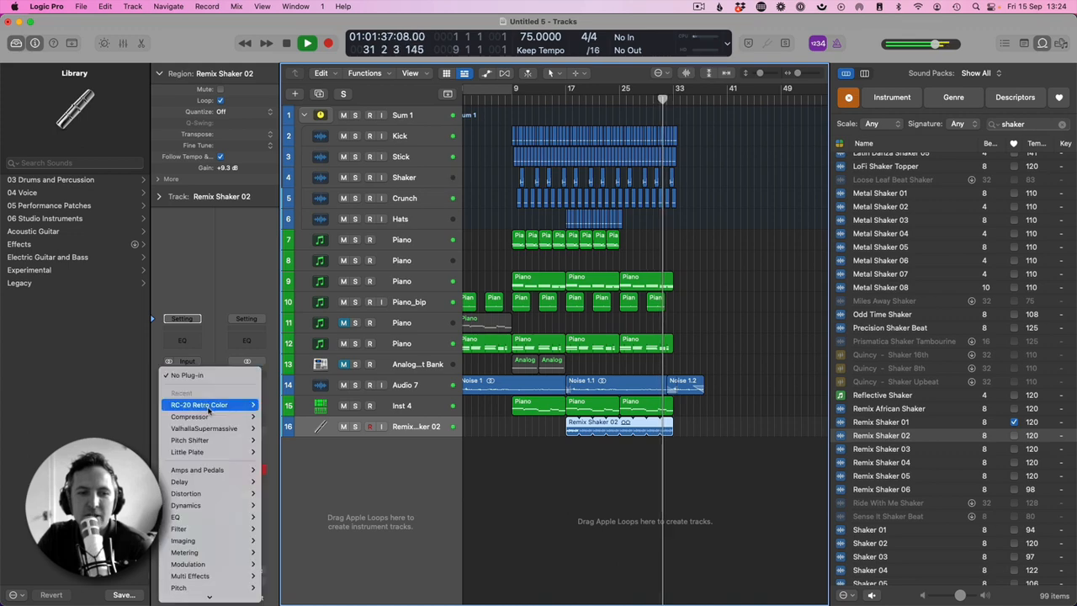
click(282, 440)
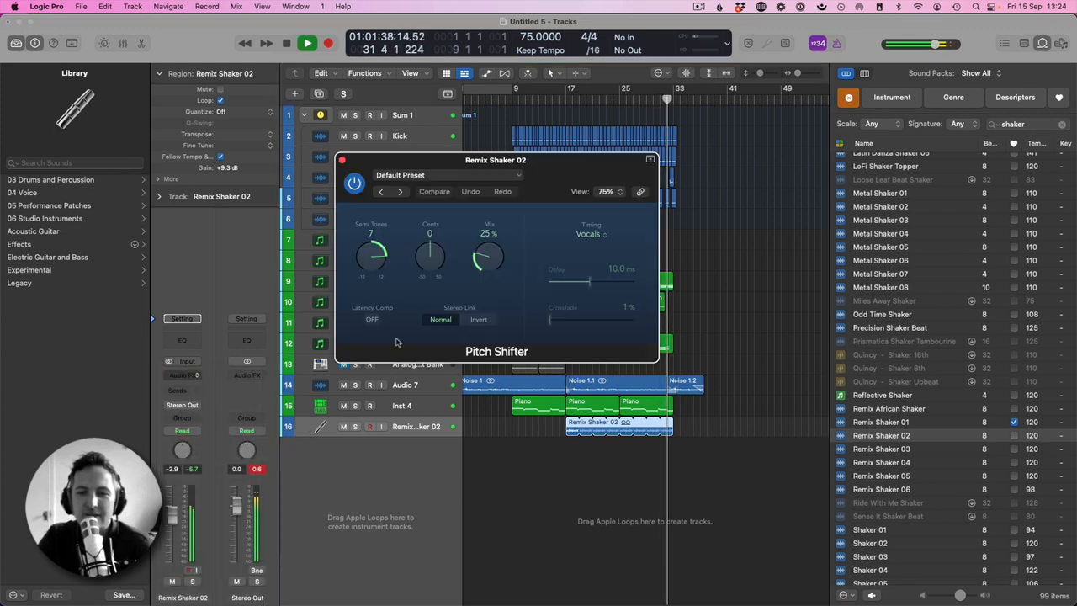
drag(373, 252, 373, 277)
click(576, 100)
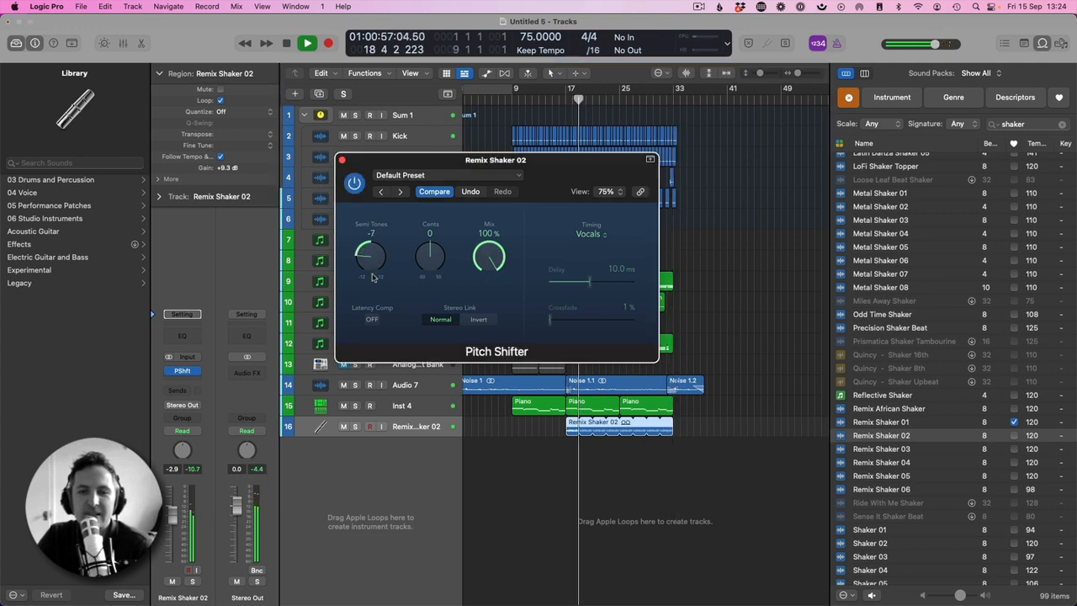
click(343, 160)
drag(173, 517, 174, 536)
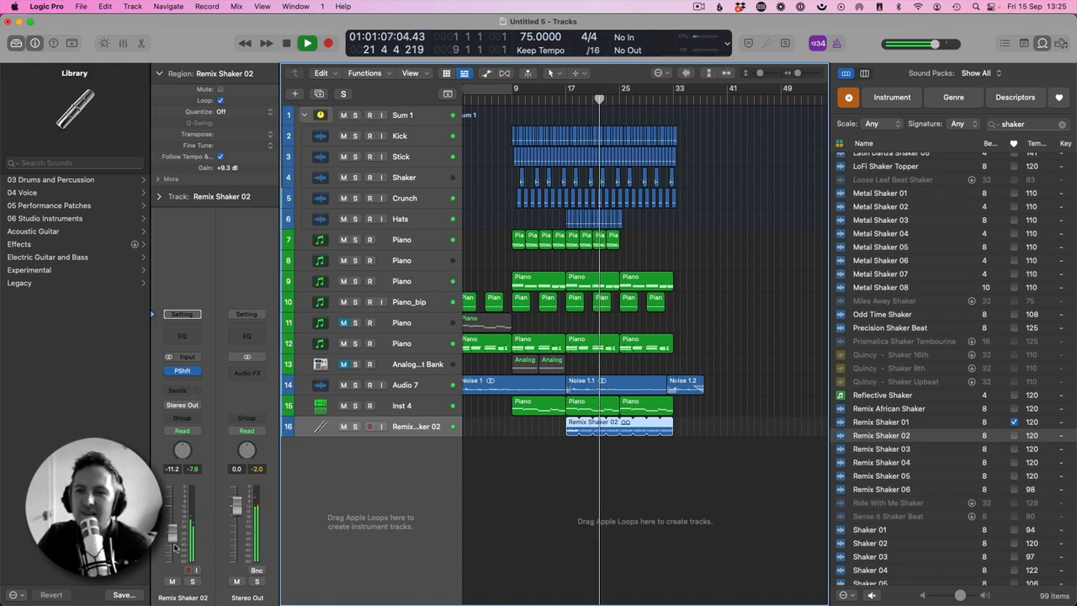
- Insert a Sample Delay after the Pitch Shifter on Remix Shaker 02, increase its left delay slightly, and close the loop browser
click(195, 383)
mouse_move(228, 485)
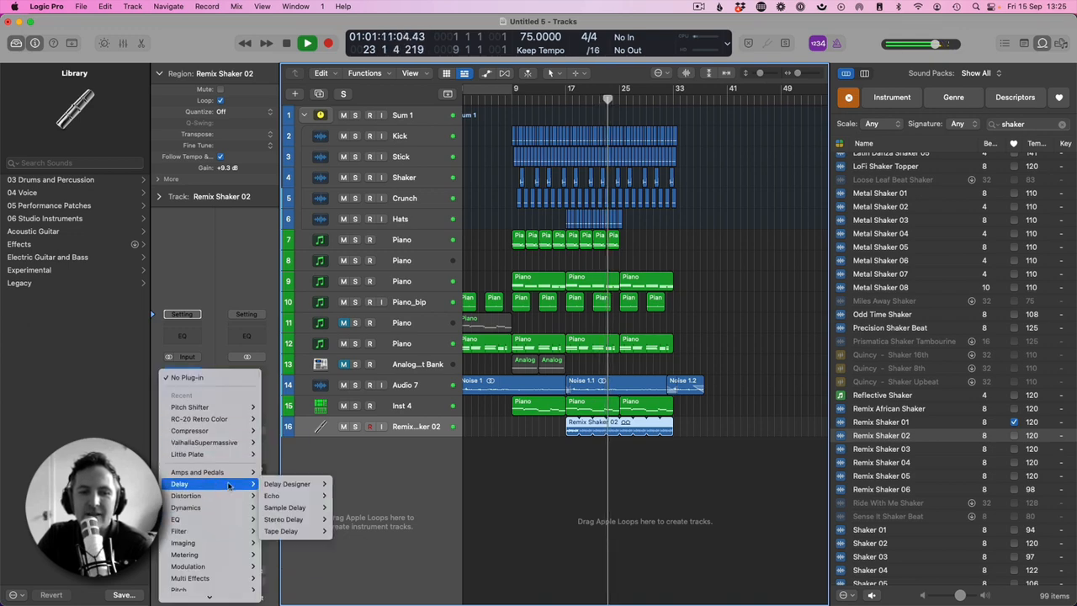
mouse_move(284, 508)
click(348, 508)
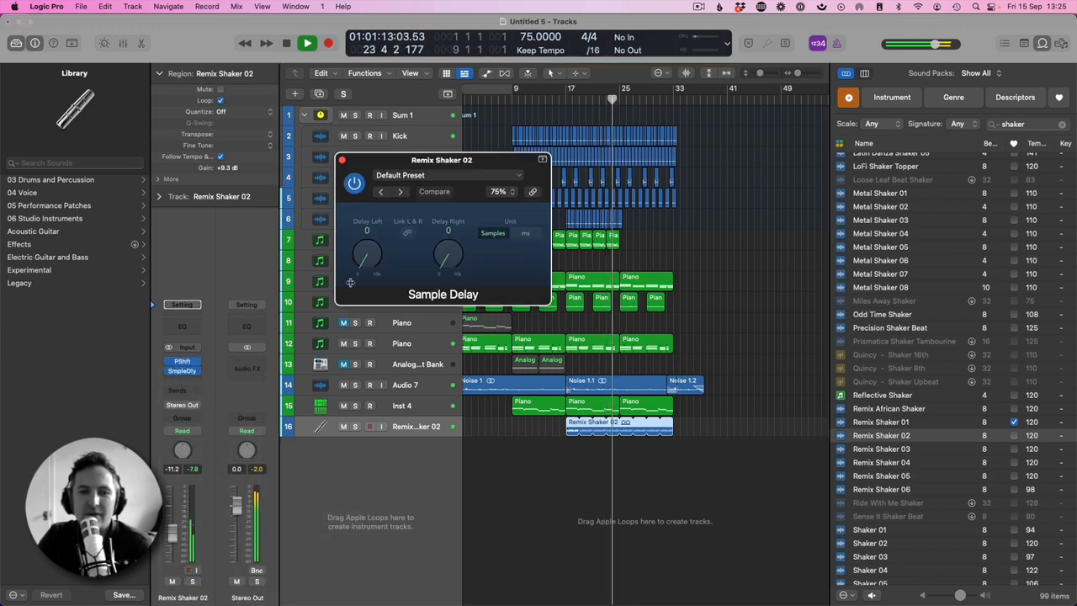
drag(367, 256, 373, 247)
click(342, 160)
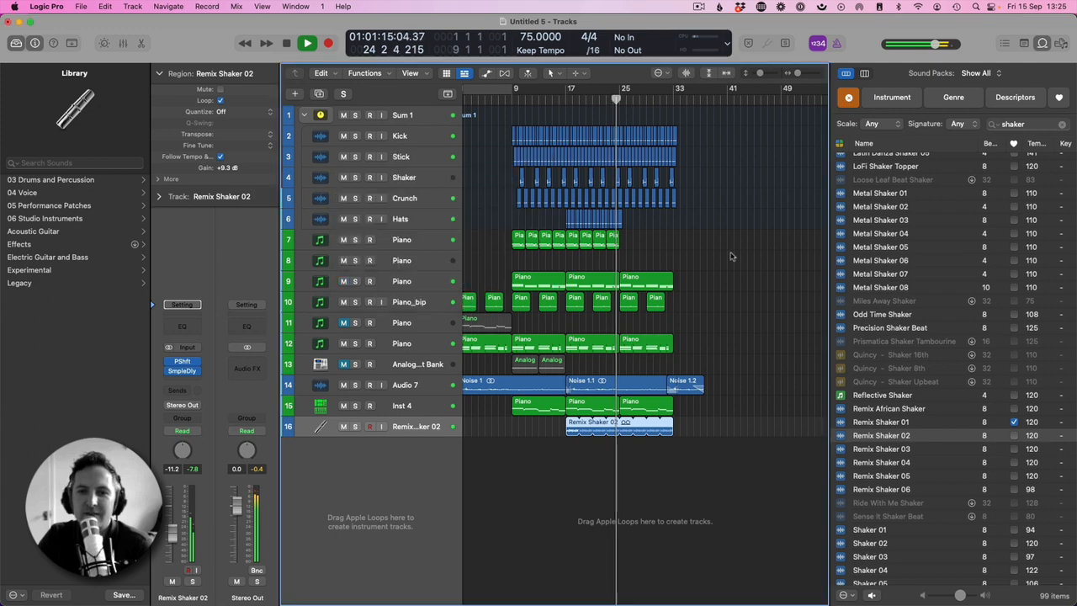
click(728, 256)
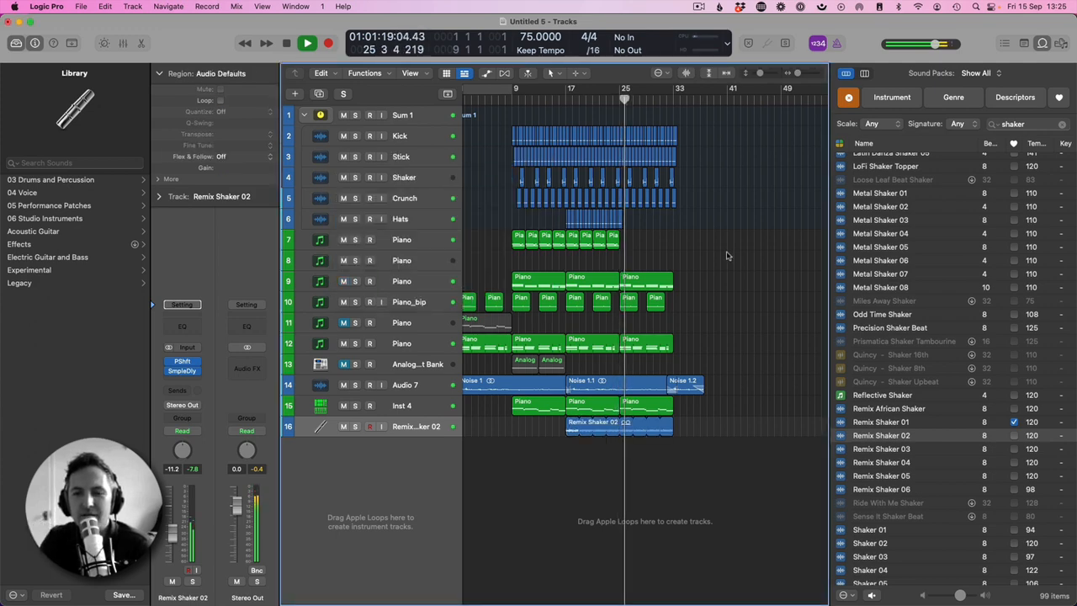
click(1043, 44)
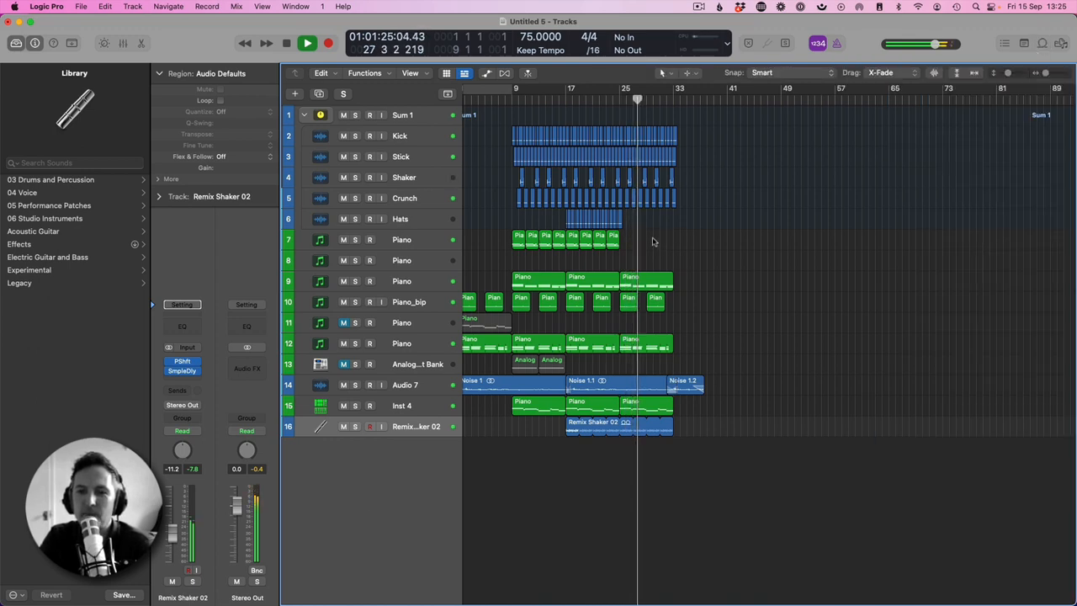
- Copy the regions of bars 17 to 25 on all tracks, including the looped Remix Shaker 02 but excluding the Noise regions, to bar 35
key(super+Right)
key(super+Right)
key(super+Right)
key(super+Right)
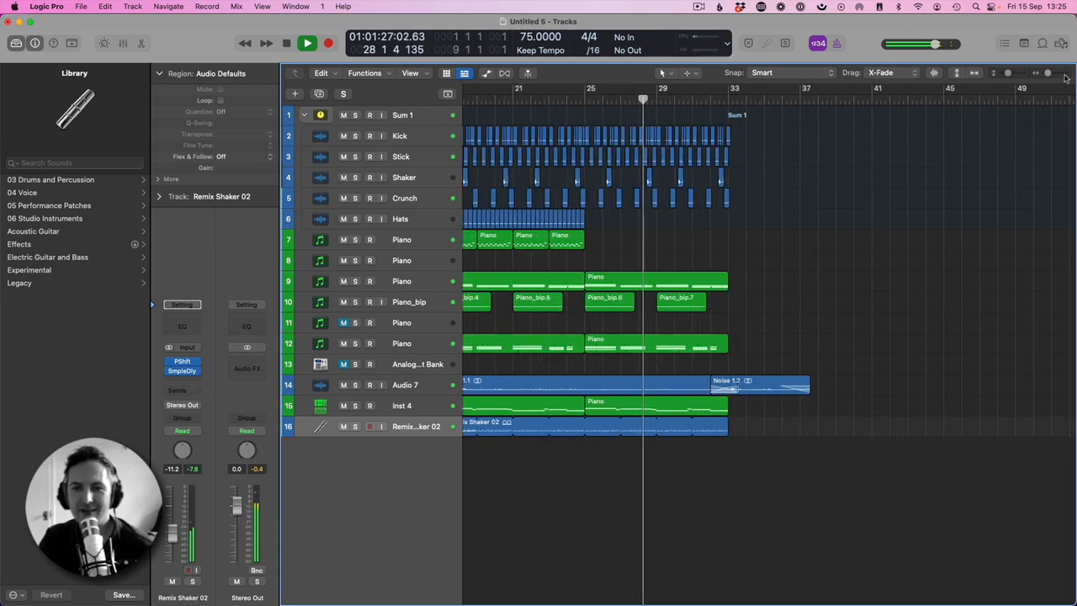
scroll(586, 298, left, 8)
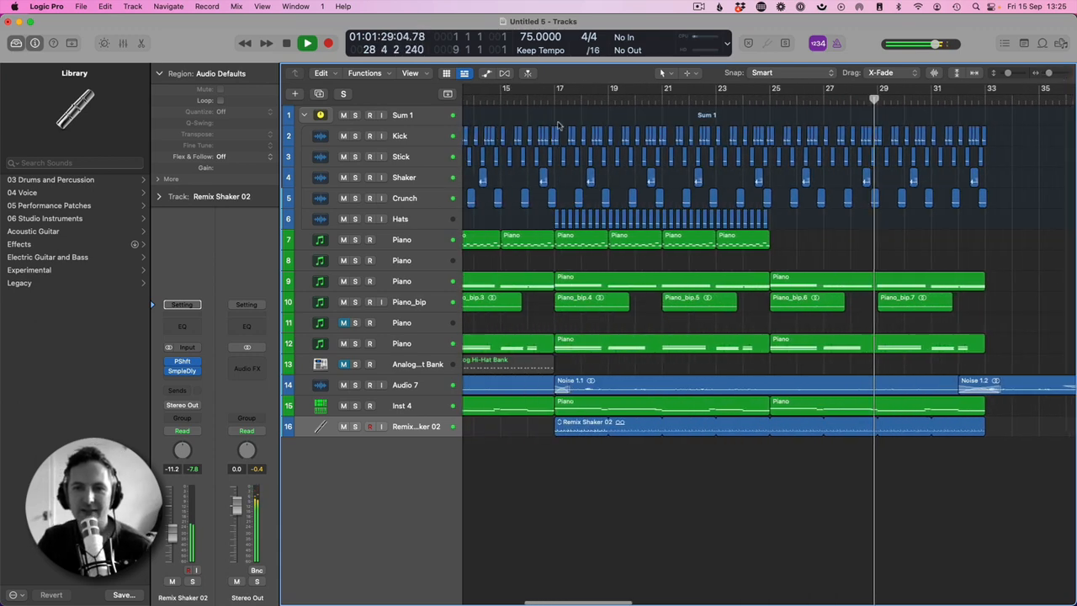
drag(555, 118, 768, 449)
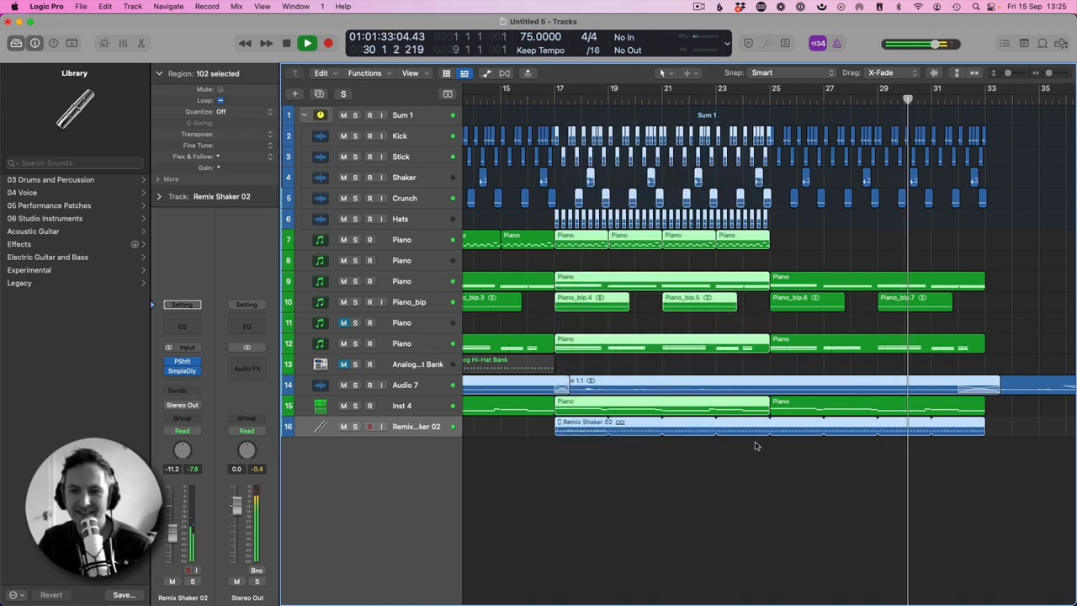
shift+click(590, 387)
shift+click(546, 384)
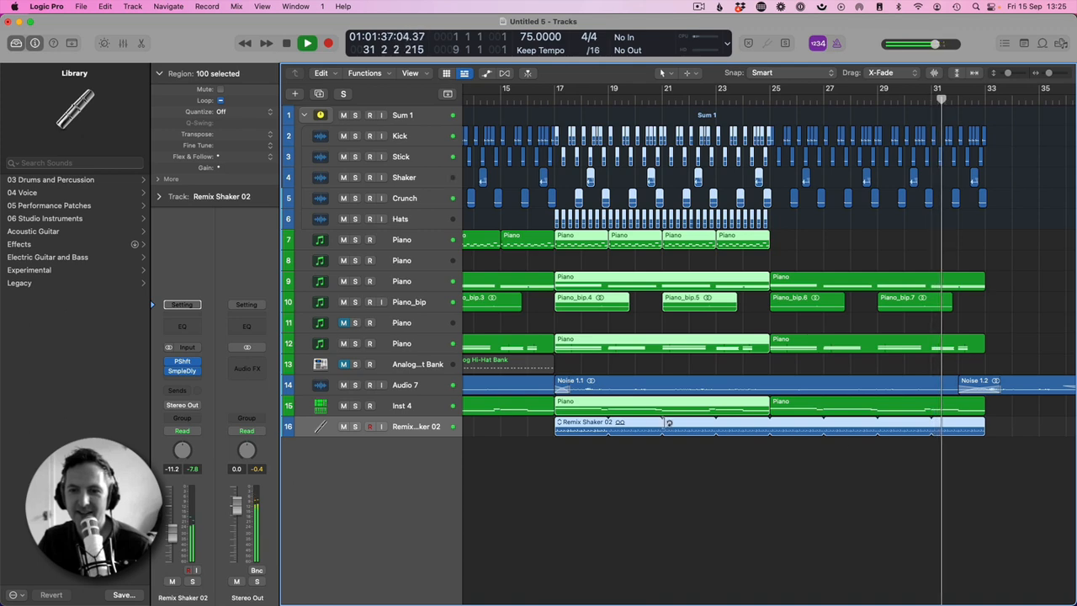
drag(575, 429, 1047, 434)
- Move the copied section one bar earlier so it starts at bar 34
scroll(882, 276, right, 5)
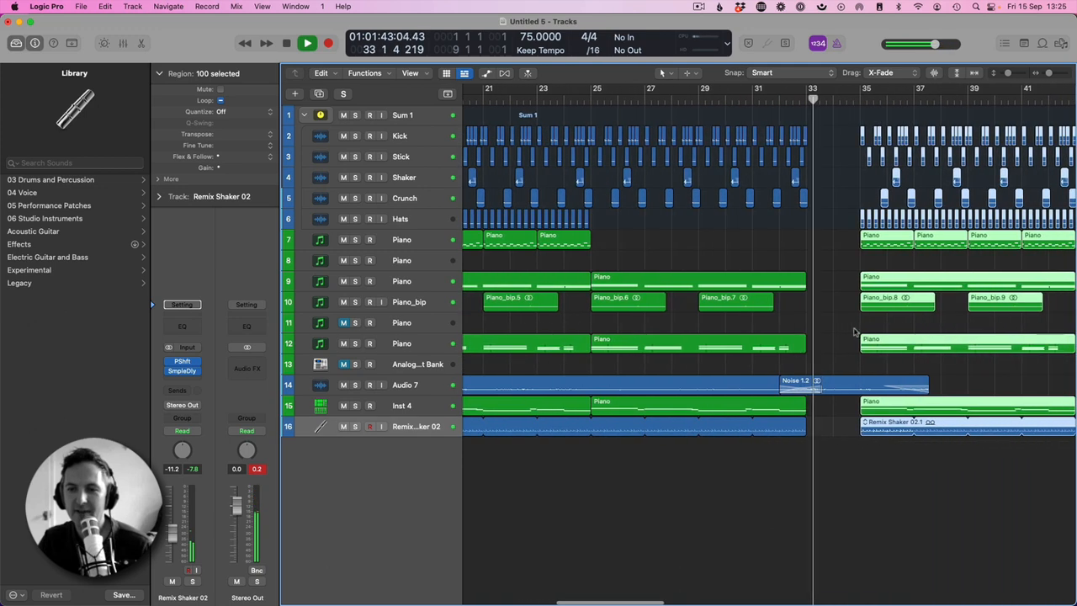
drag(882, 276, 860, 274)
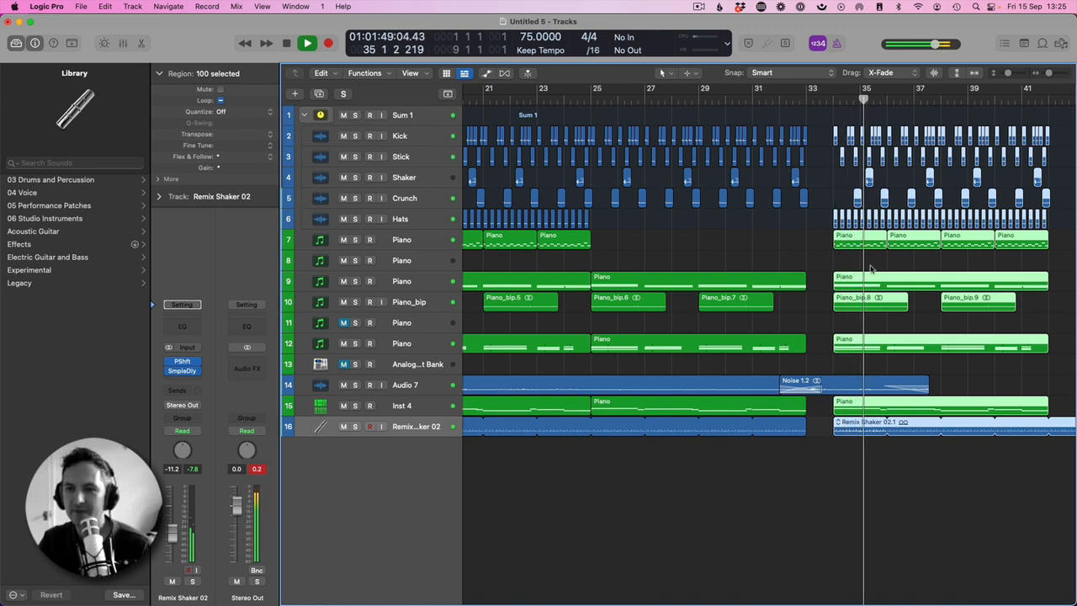
click(864, 261)
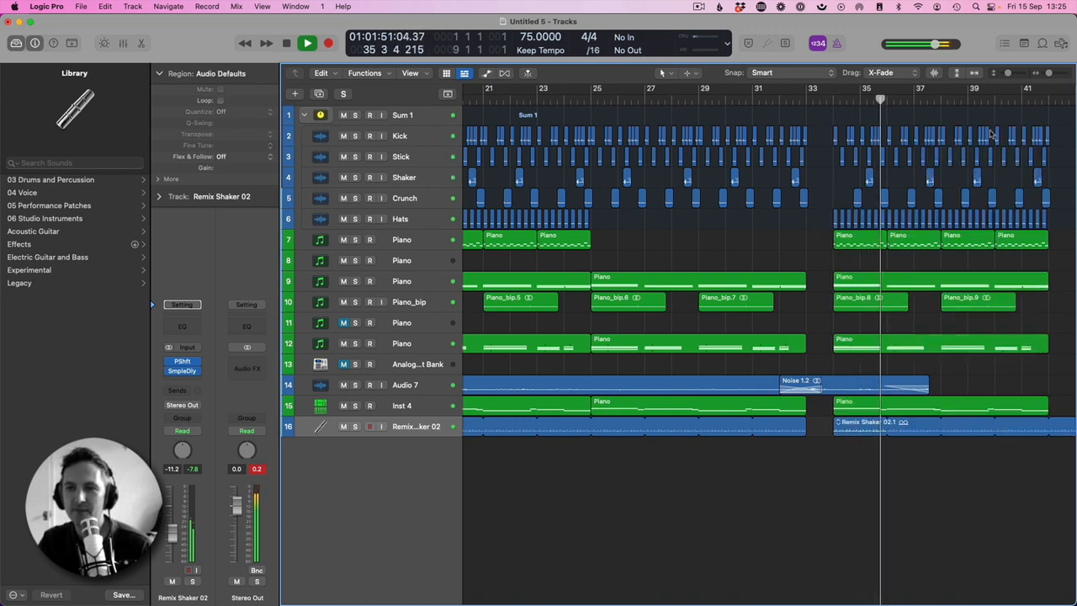
scroll(1022, 103, right, 3)
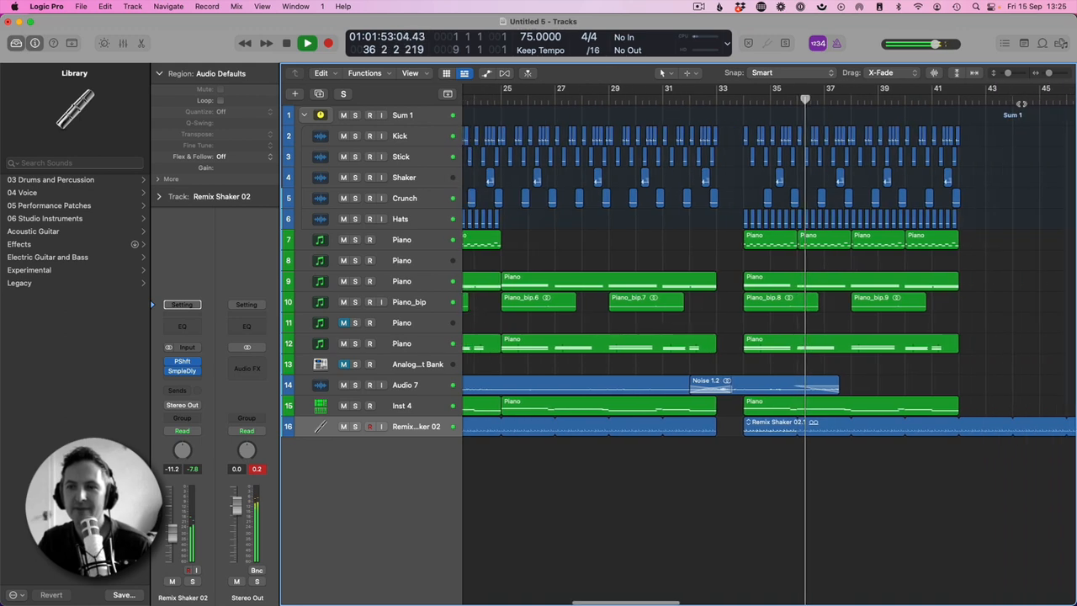
- Repeat the bar 34 Piano region on track 9 and its Piano_bip region at bar 42, and shorten the Piano copy to two bars
scroll(1022, 103, right, 2)
click(717, 287)
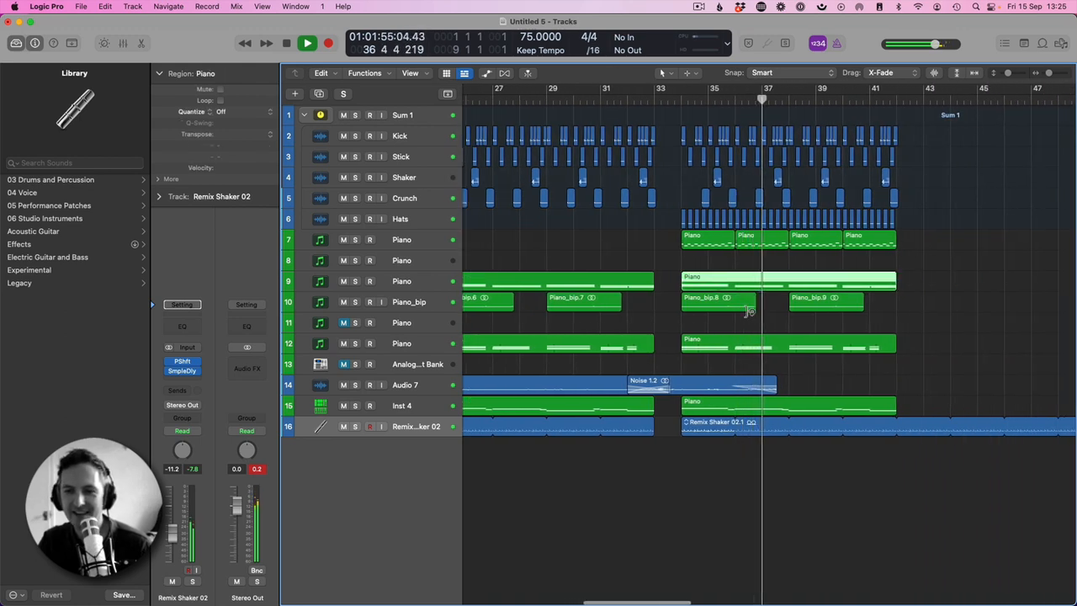
shift+click(727, 339)
click(735, 318)
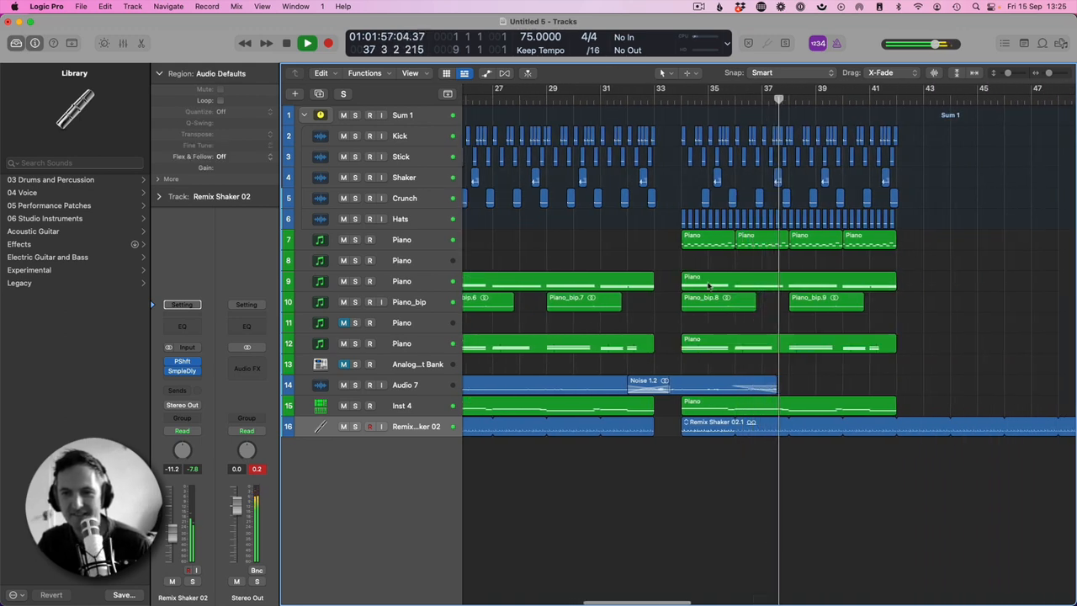
click(705, 283)
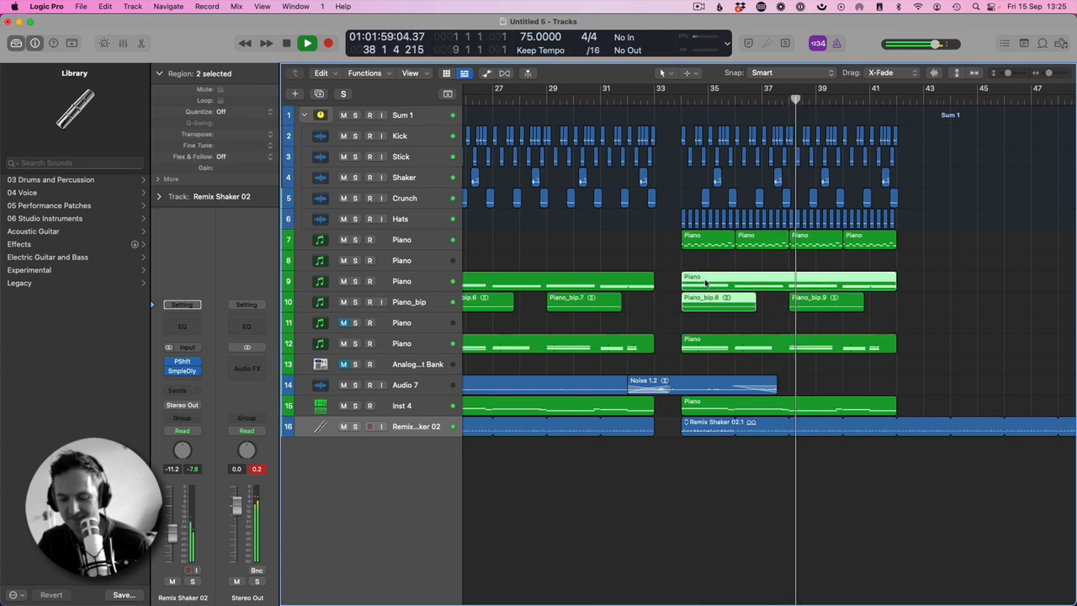
key(super+r)
scroll(952, 326, right, 3)
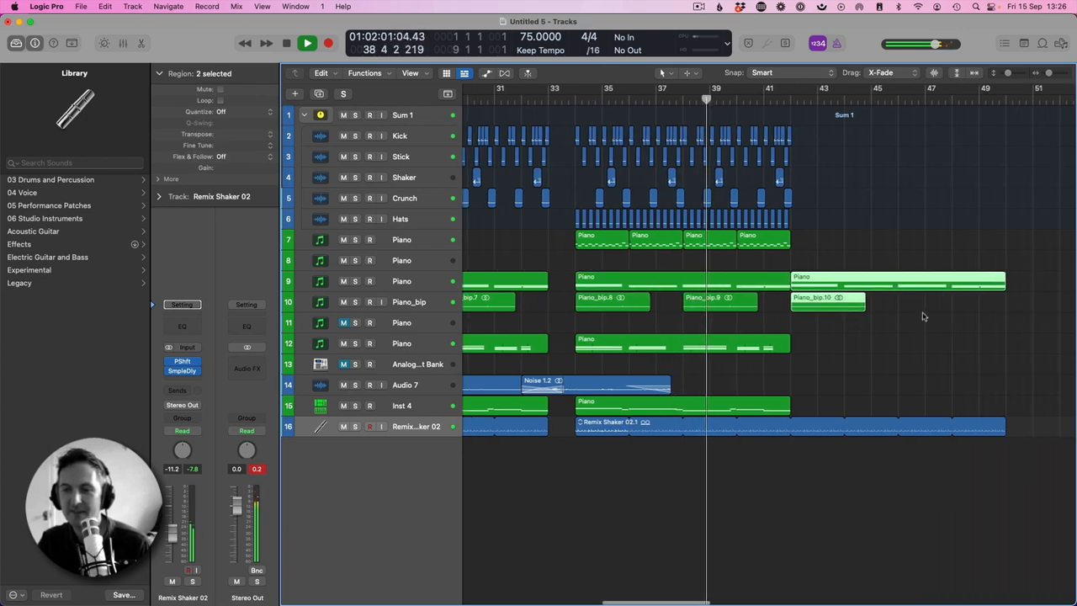
drag(1010, 280, 843, 280)
key(Delete)
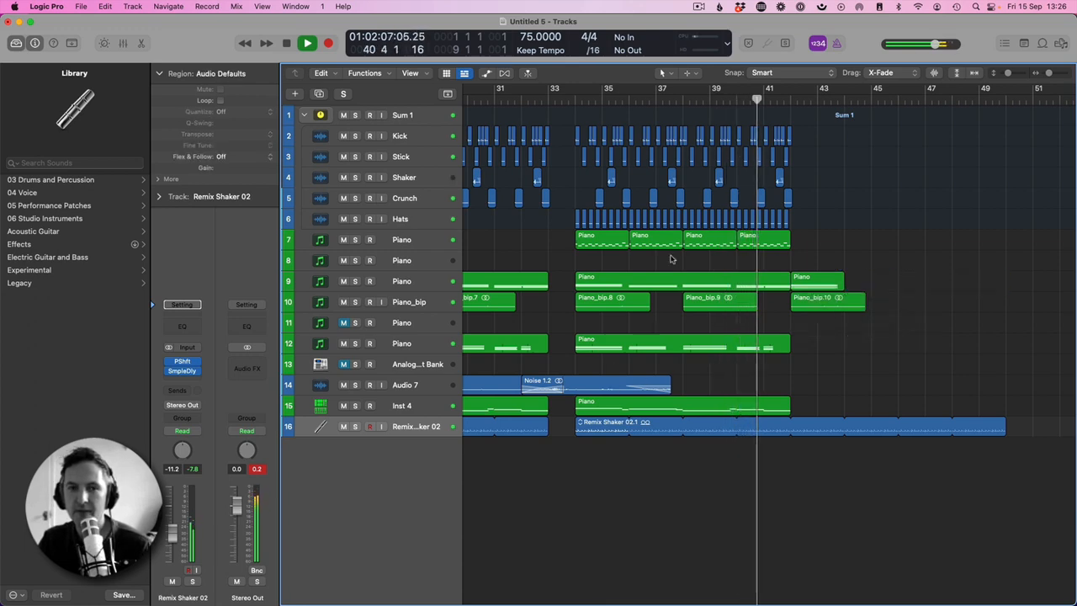
- Move the short Piano and Piano_bip ending regions to bar 50 and repeat the bars 34 to 42 section at bar 42
key(z)
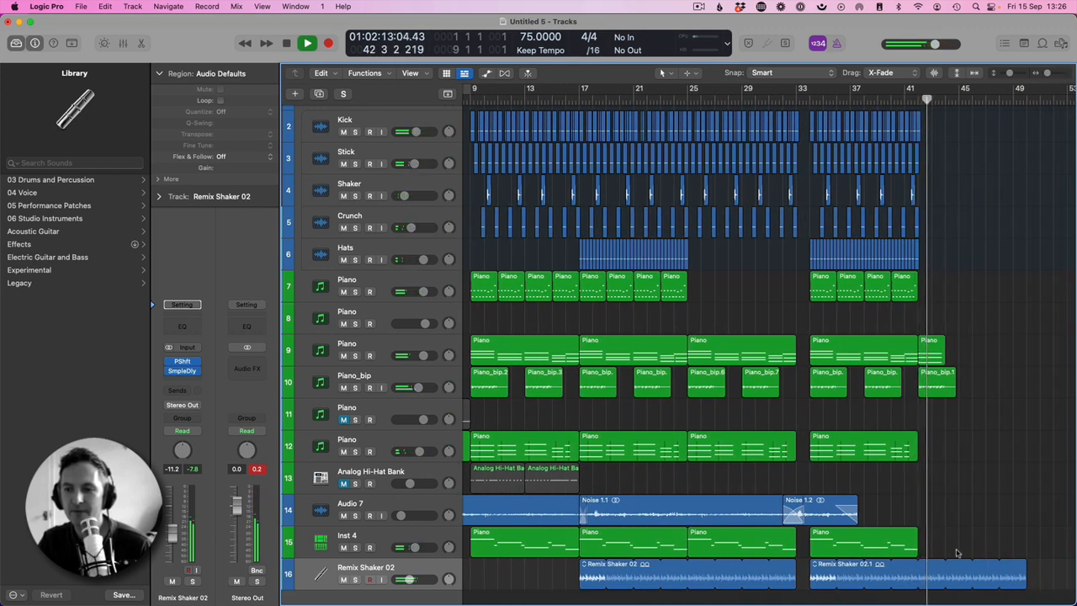
drag(975, 406, 1031, 356)
key(space)
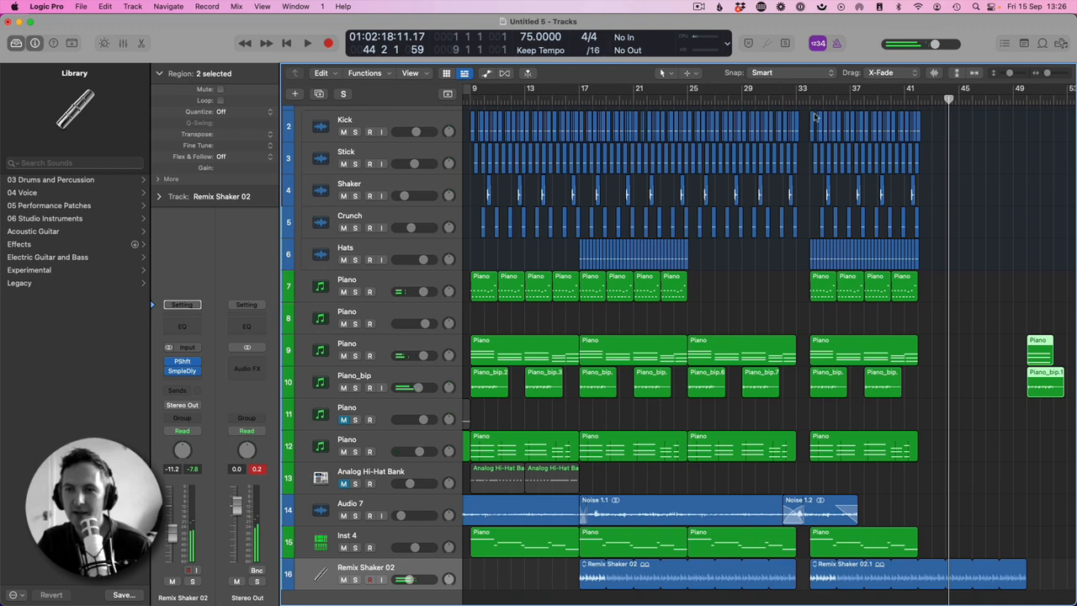
drag(809, 111, 934, 501)
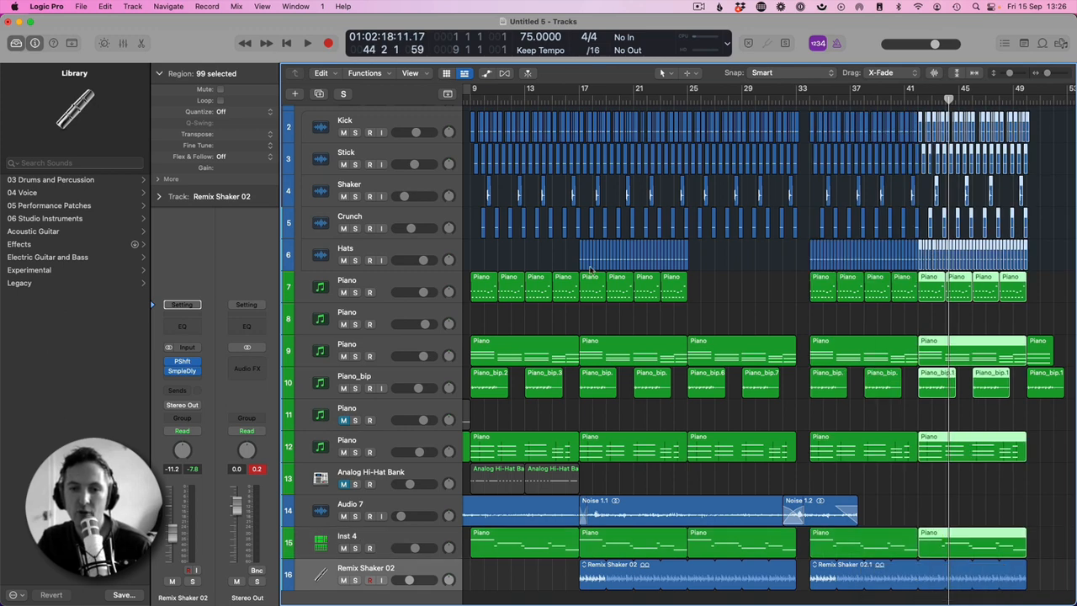
- Duplicate the Hats track without its regions and browse for an audio import in the Claps folder of Daemon Lo Fi drum kit 2
click(377, 247)
key(super+d)
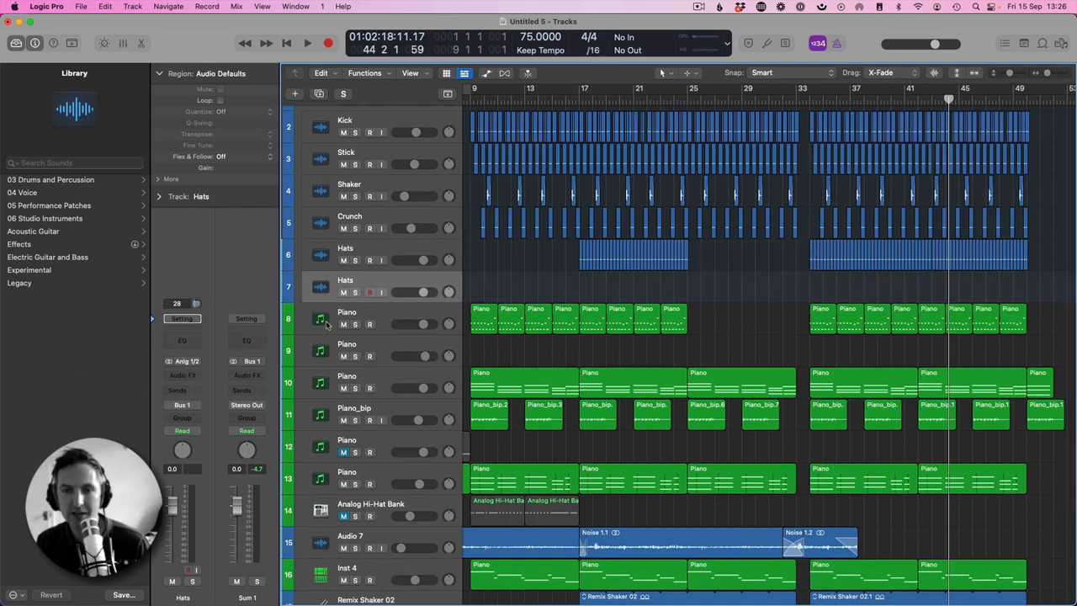
key(super+shift+i)
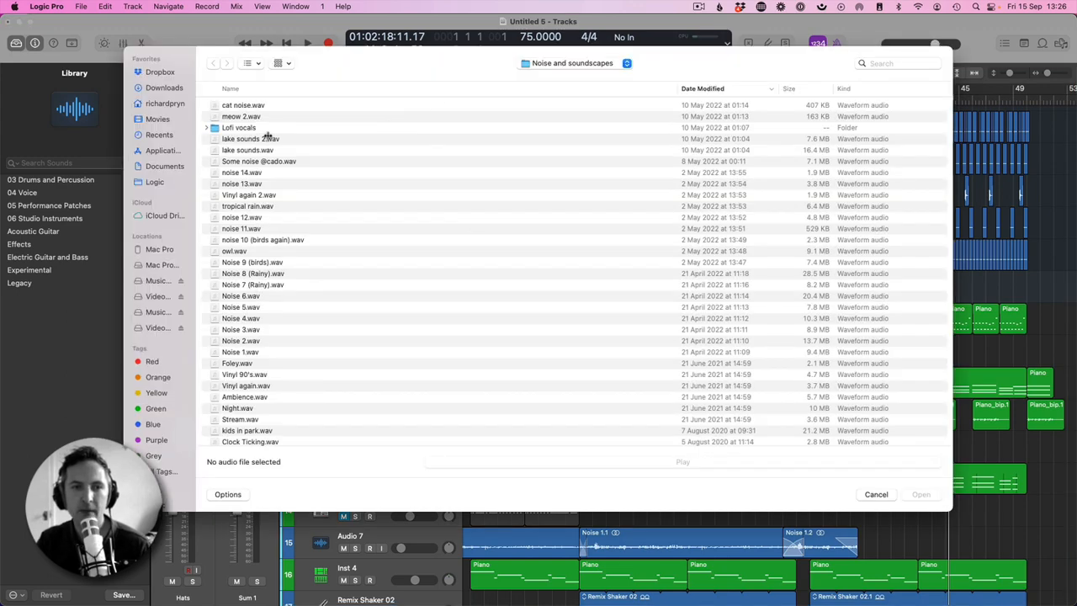
click(547, 64)
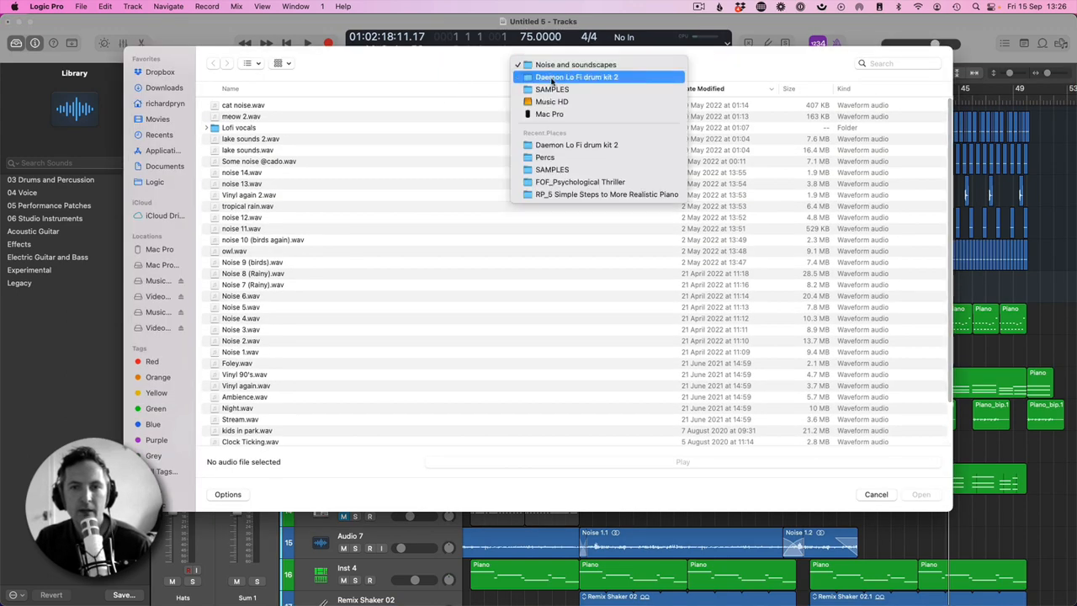
click(560, 76)
click(209, 128)
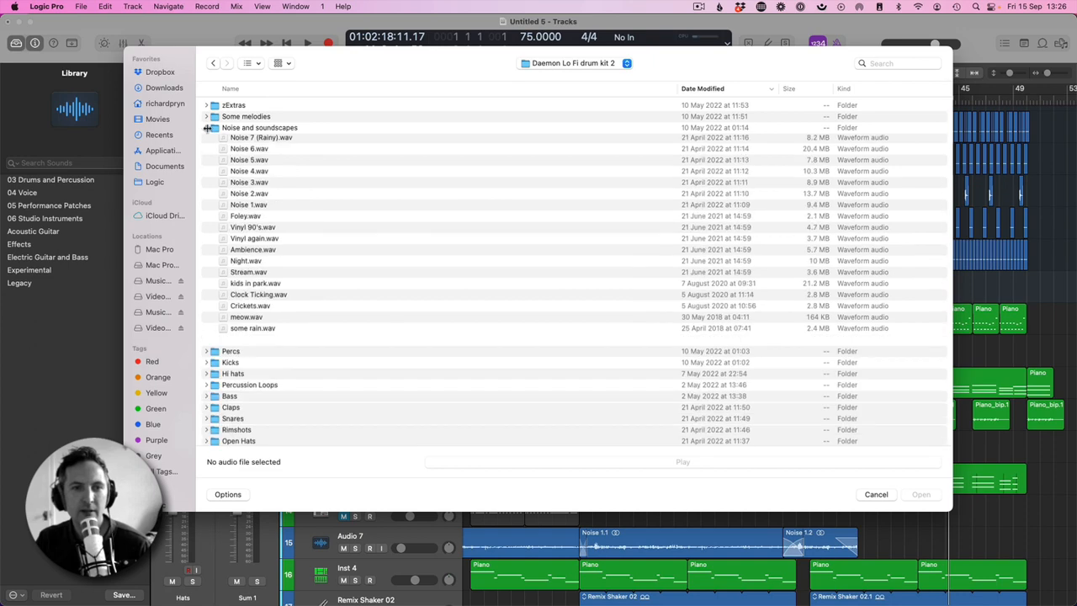
click(207, 194)
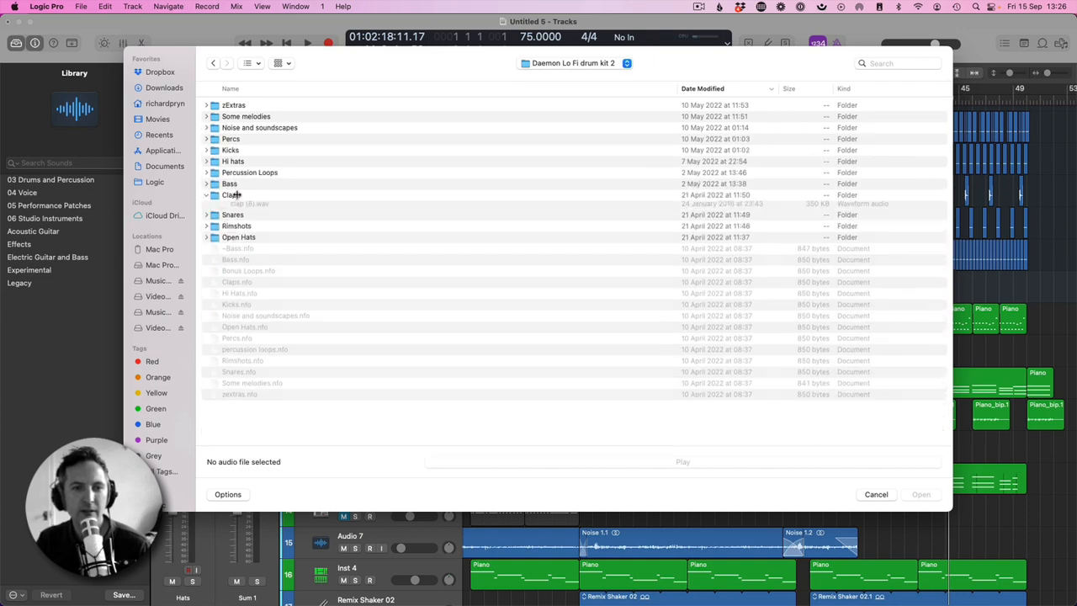
- Audition the clap samples and import clap (4).wav onto the duplicated Hats track
click(246, 206)
key(space)
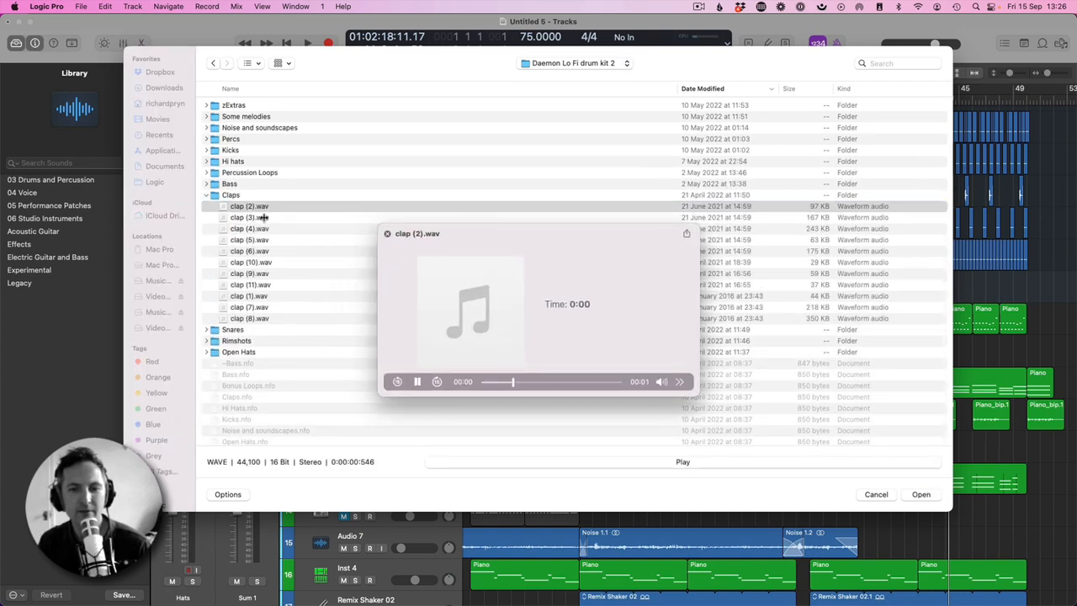
click(264, 217)
key(Down)
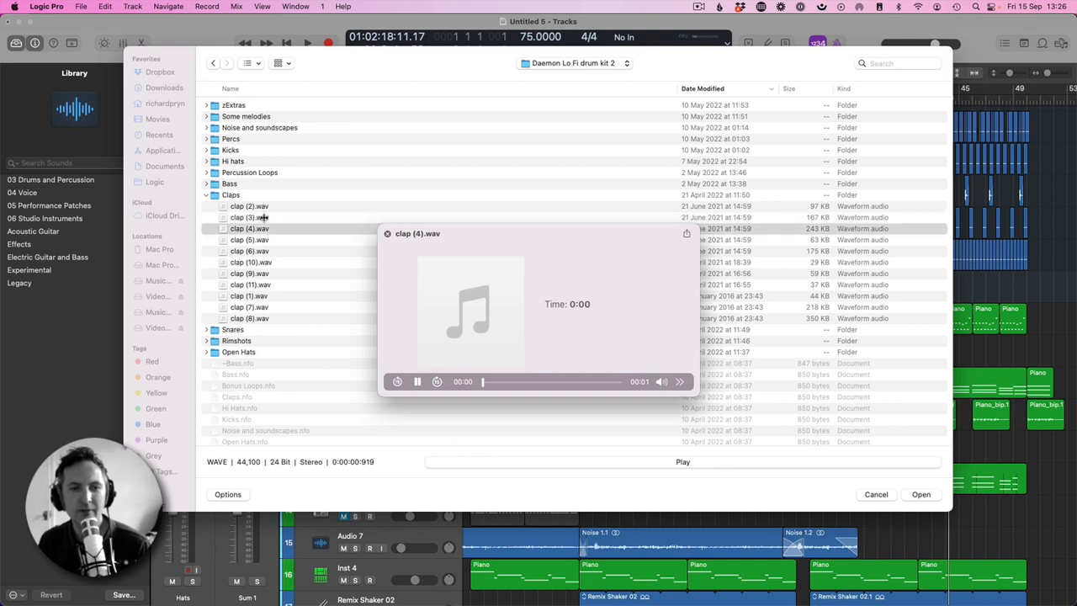
key(space)
key(Return)
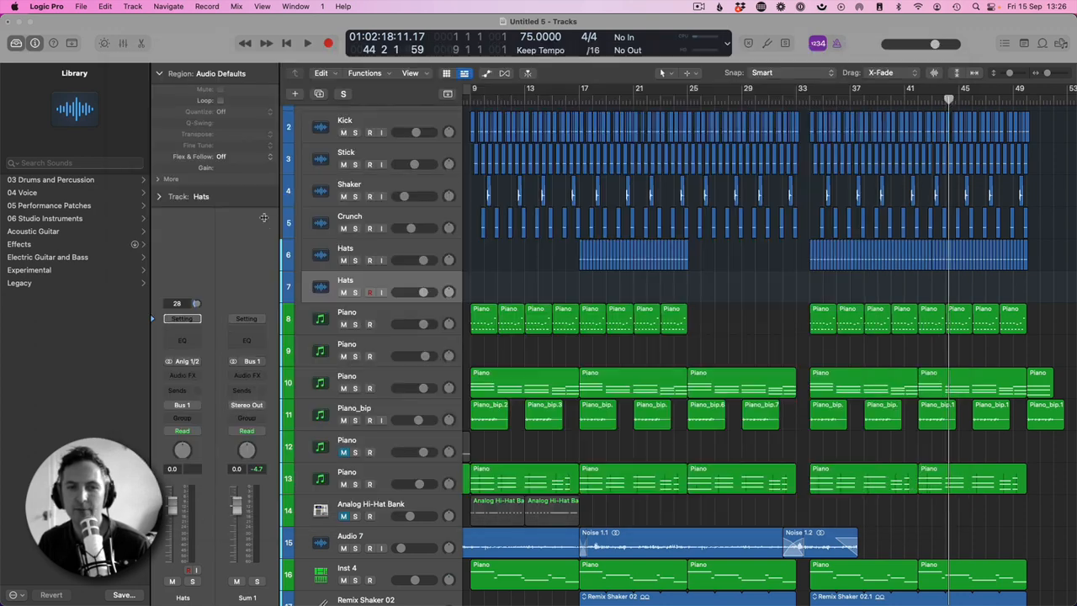
- Move the clap region to beat 2 of bar 34, play it in context and lower its track's volume to -2.8 dB
drag(948, 288, 818, 290)
key(super+Right)
key(super+Right)
key(super+Right)
key(super+Right)
key(super+Right)
key(super+Right)
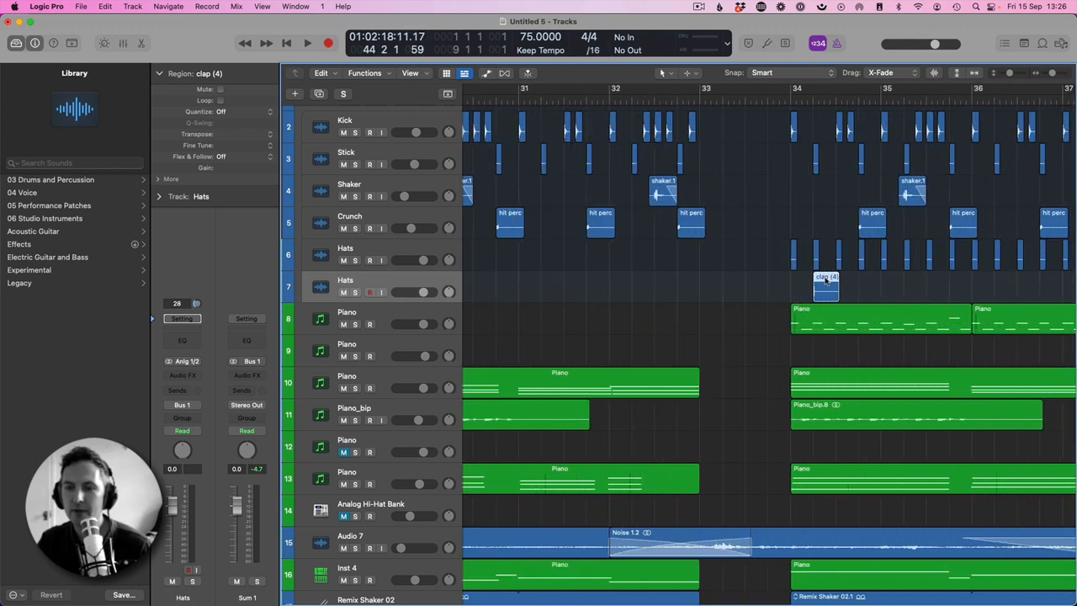
key(space)
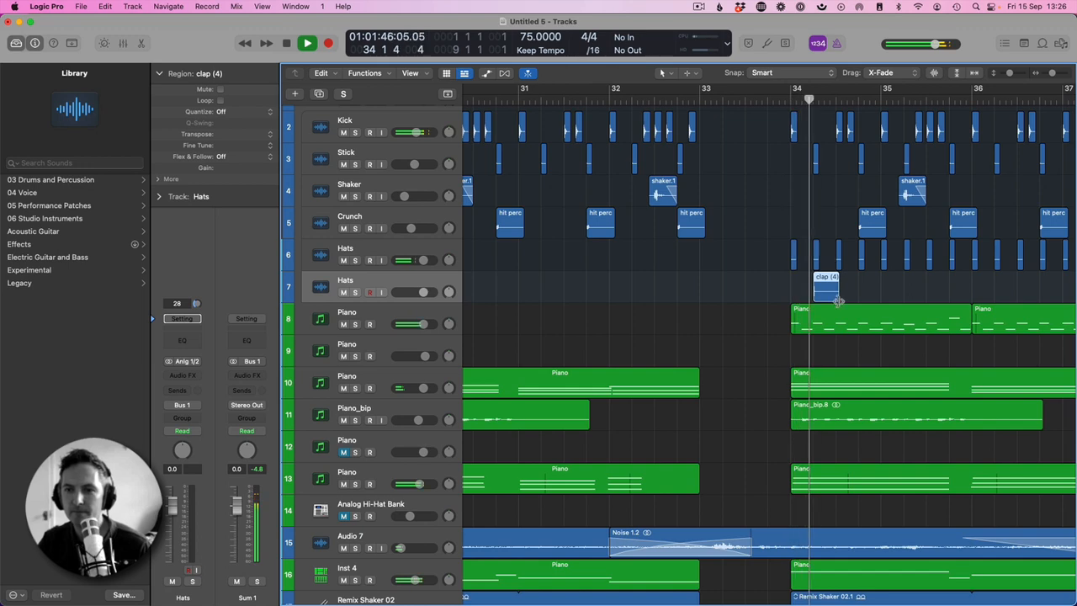
drag(425, 292, 419, 292)
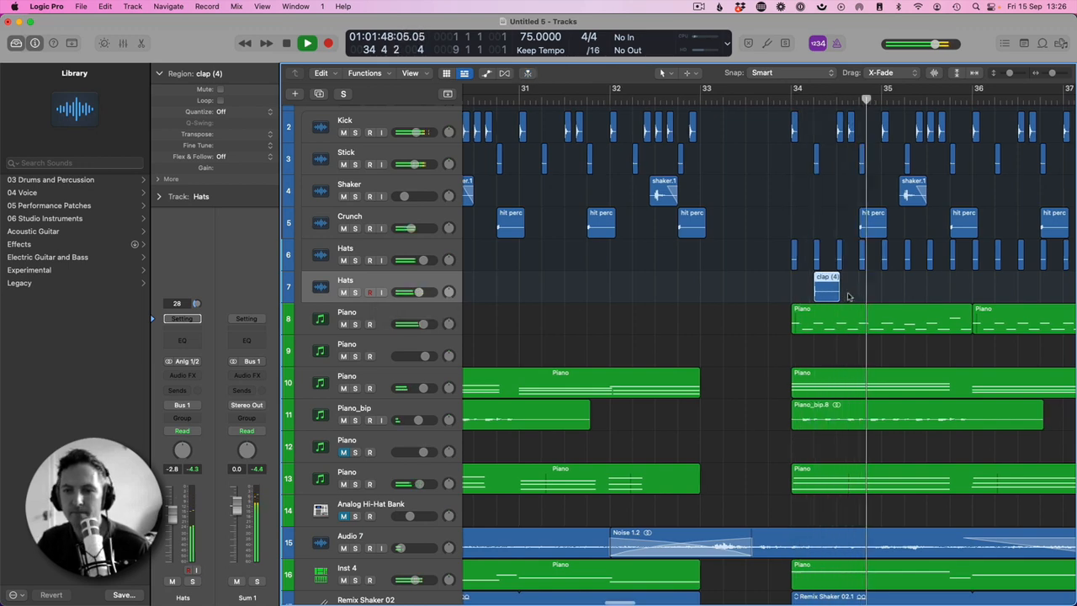
- Copy the clap to beats 2 and 4 of every bar from bar 34 up to bar 50
drag(732, 291, 828, 293)
drag(942, 299, 796, 295)
scroll(998, 293, right, 3)
drag(657, 293, 757, 292)
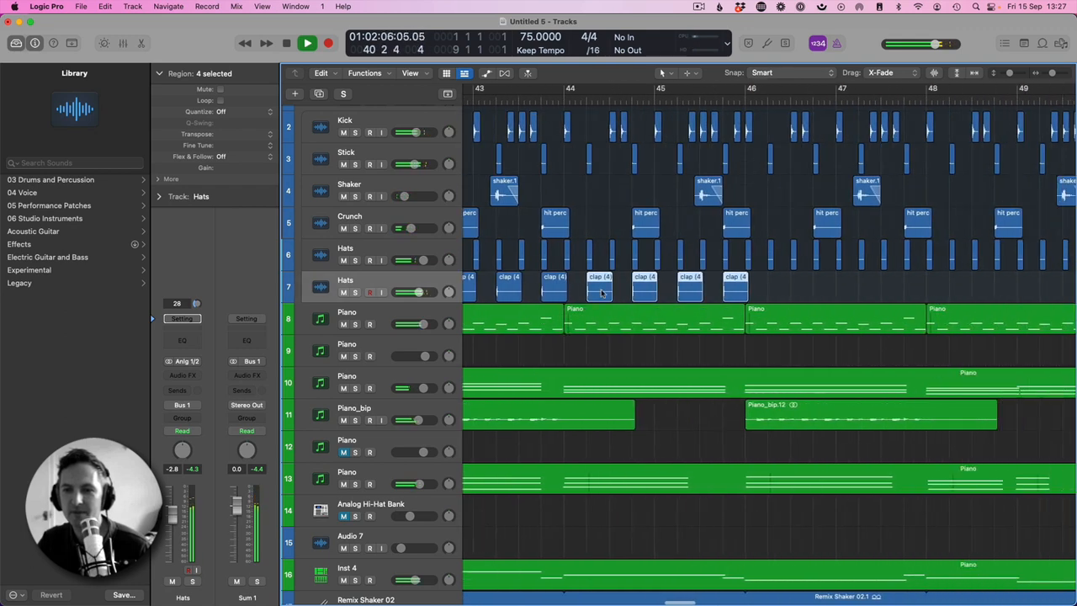
drag(602, 288, 784, 290)
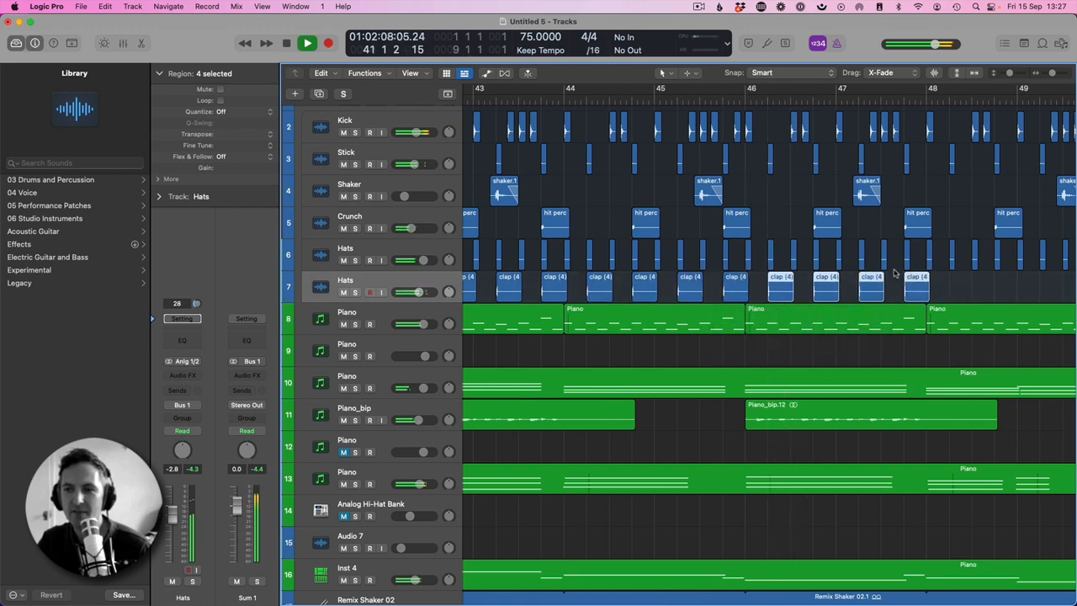
drag(1052, 73, 1048, 73)
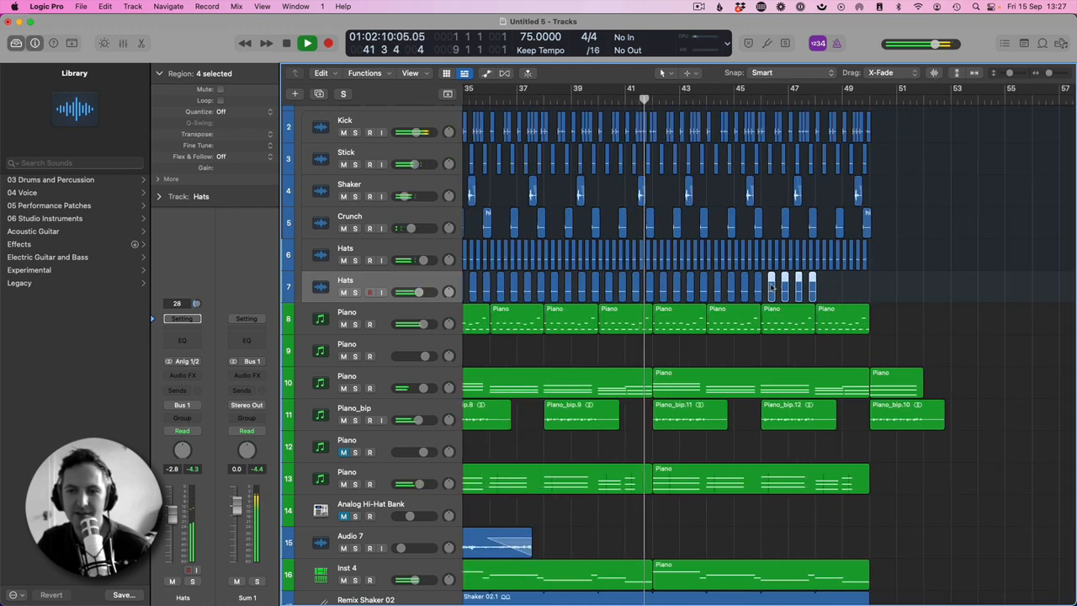
drag(775, 287, 822, 287)
scroll(673, 290, left, 10)
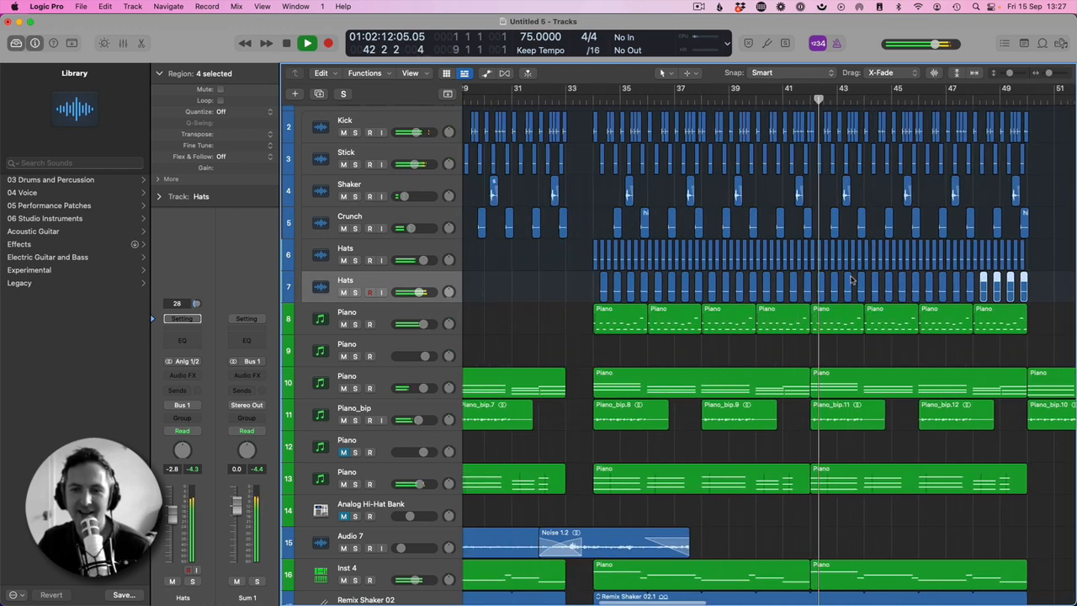
- Lower the clap track's volume to -9.2 dB and rename the track Claps
drag(419, 292, 410, 292)
double_click(355, 282)
text(Claps)
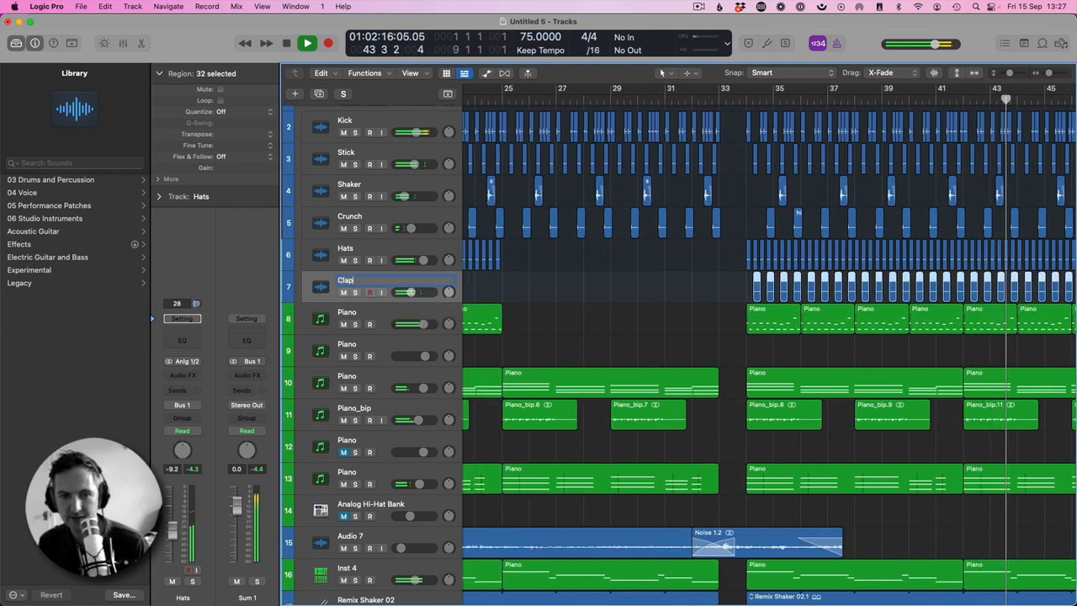
key(Return)
click(719, 294)
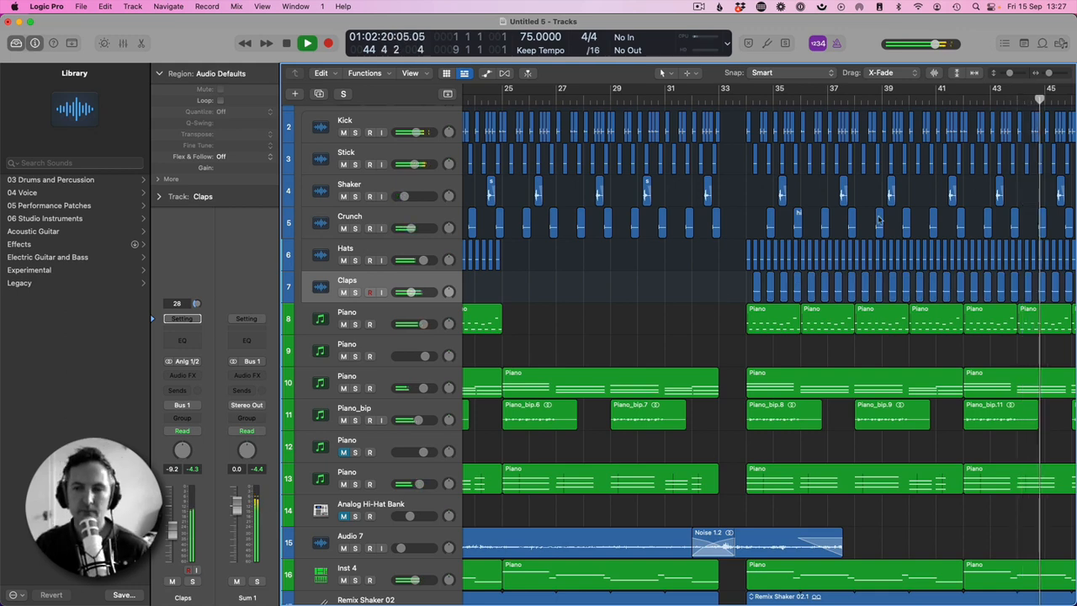
- Duplicate the Piano track directly above Piano_bip without its regions and open the new track's Kontakt instrument
drag(1007, 73, 1005, 73)
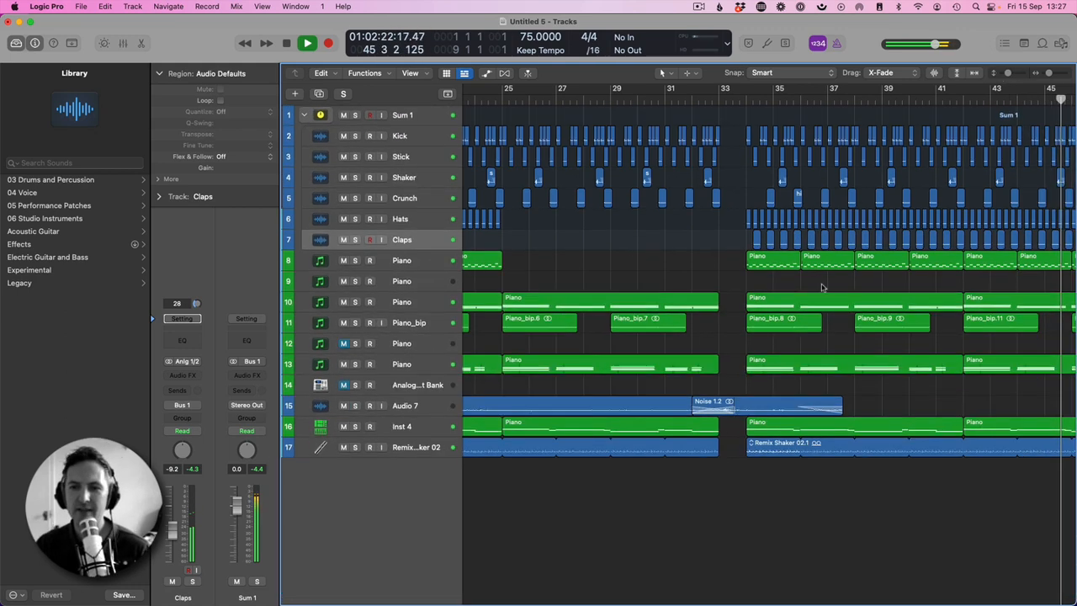
click(429, 308)
key(super+d)
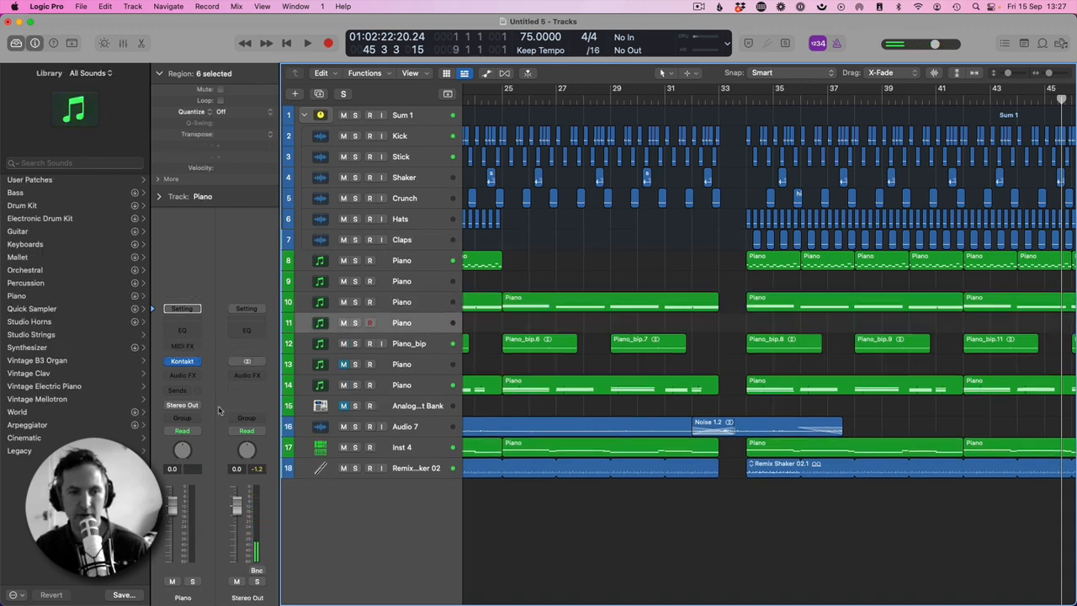
click(179, 364)
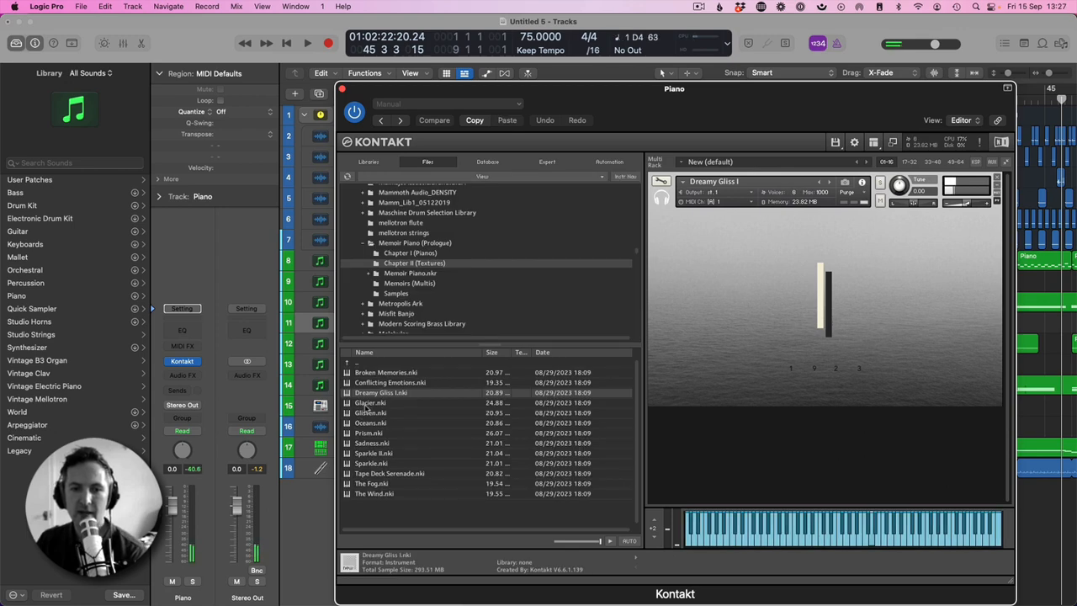
- Audition the Memoir Piano textures Glacier and Tape Deck Serenade, load The Wind in Kontakt and close the plug-in
drag(368, 405, 527, 370)
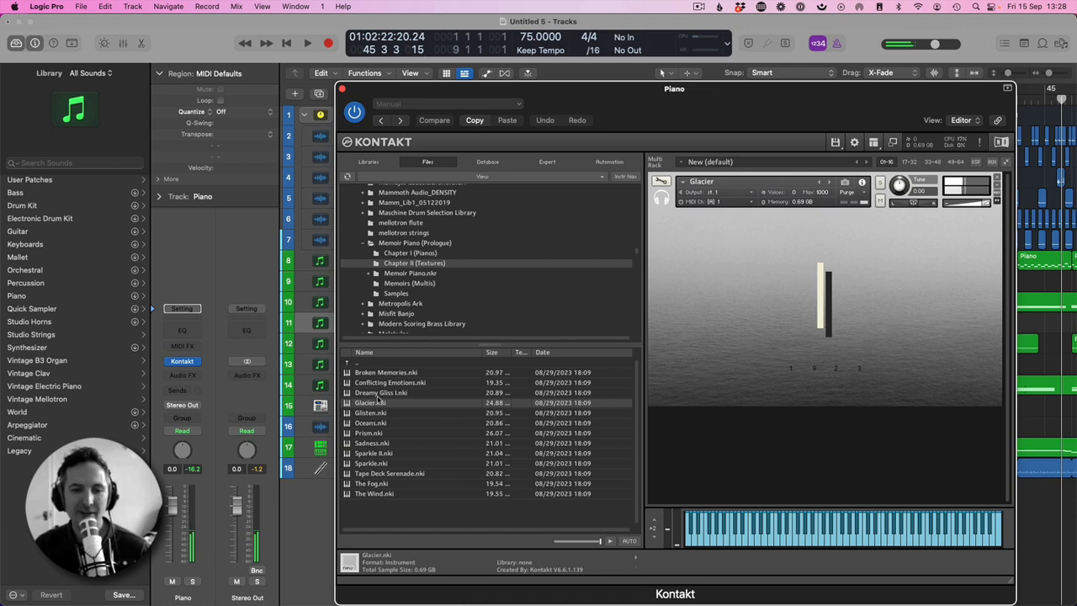
double_click(383, 473)
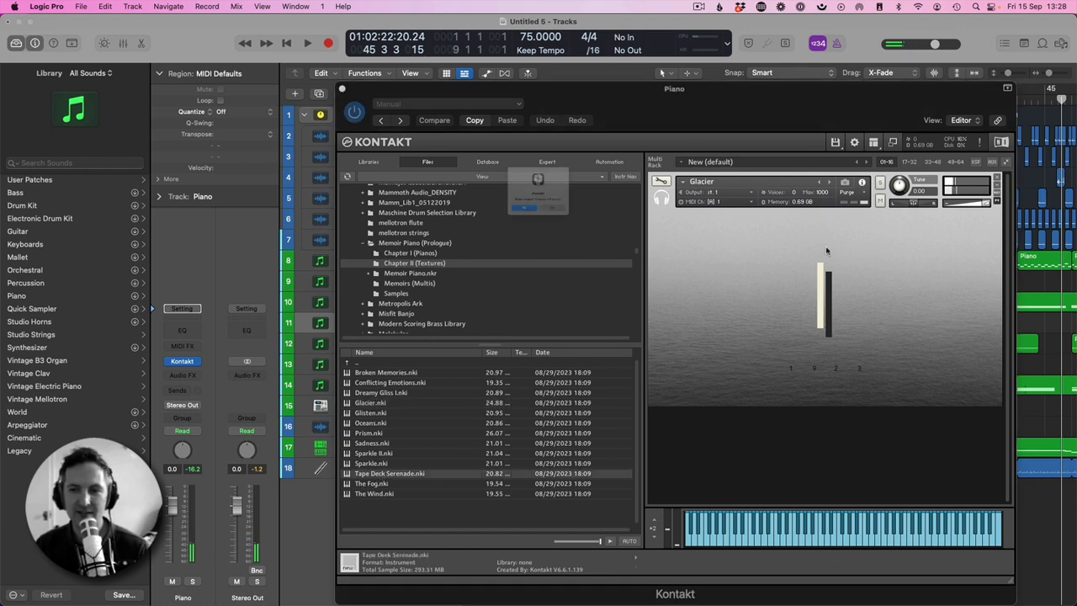
click(569, 231)
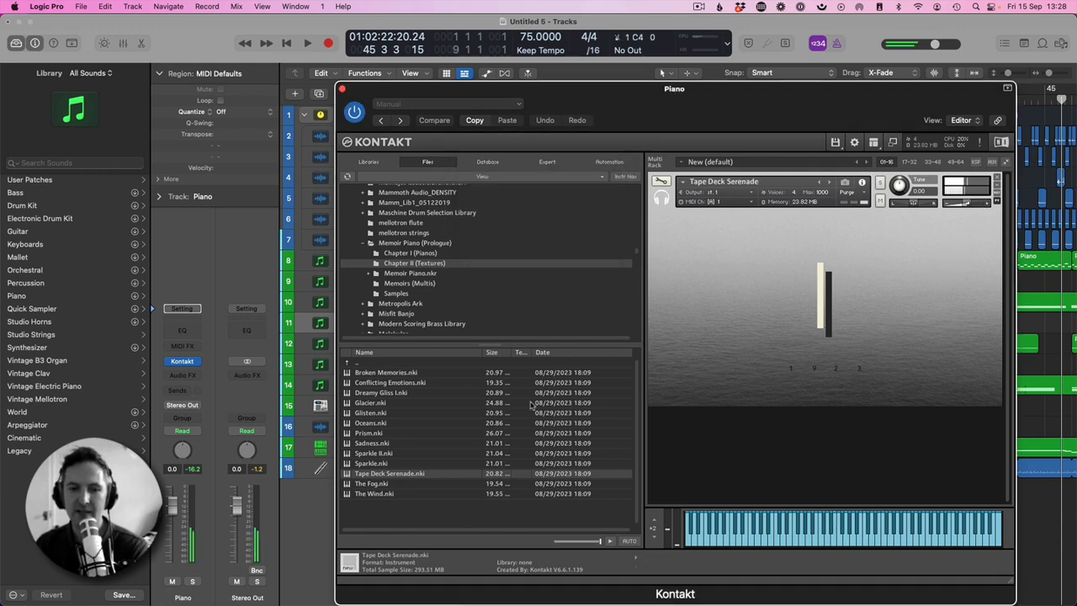
click(380, 494)
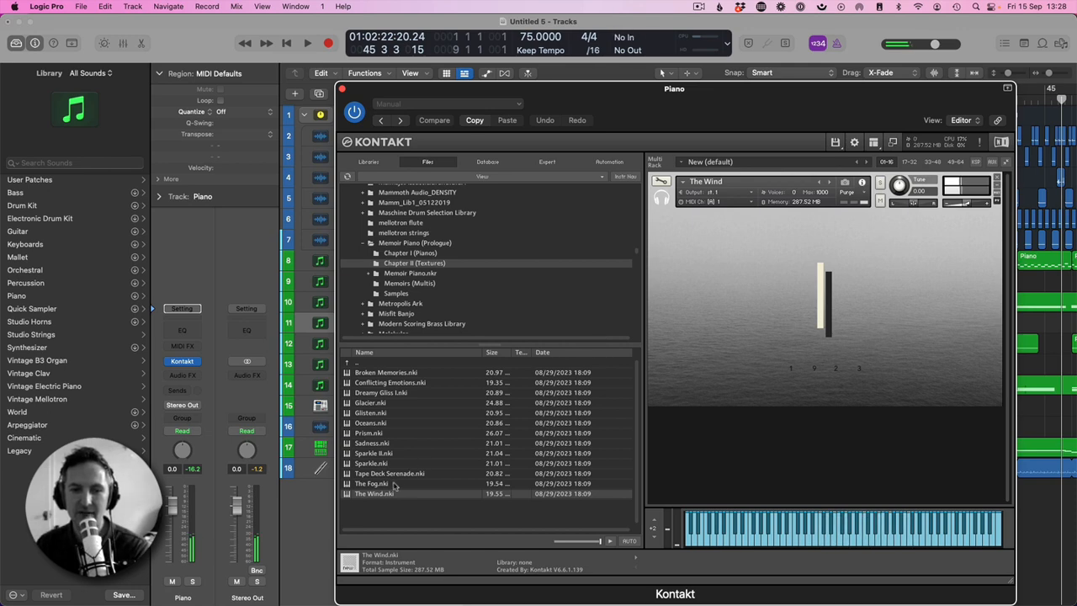
click(343, 90)
scroll(664, 408, right, 2)
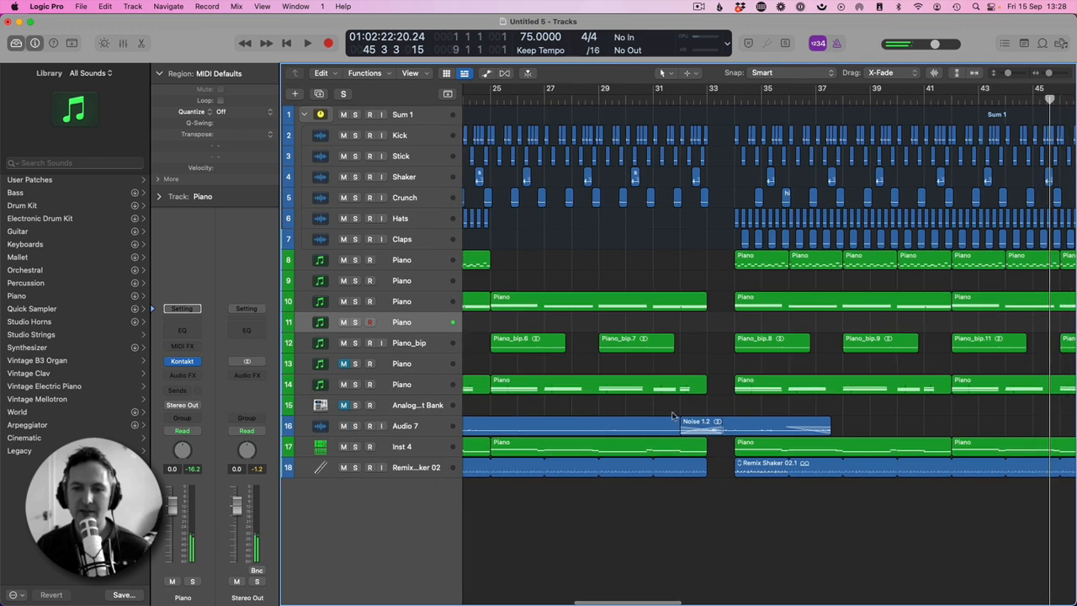
click(426, 392)
key(z)
key(z)
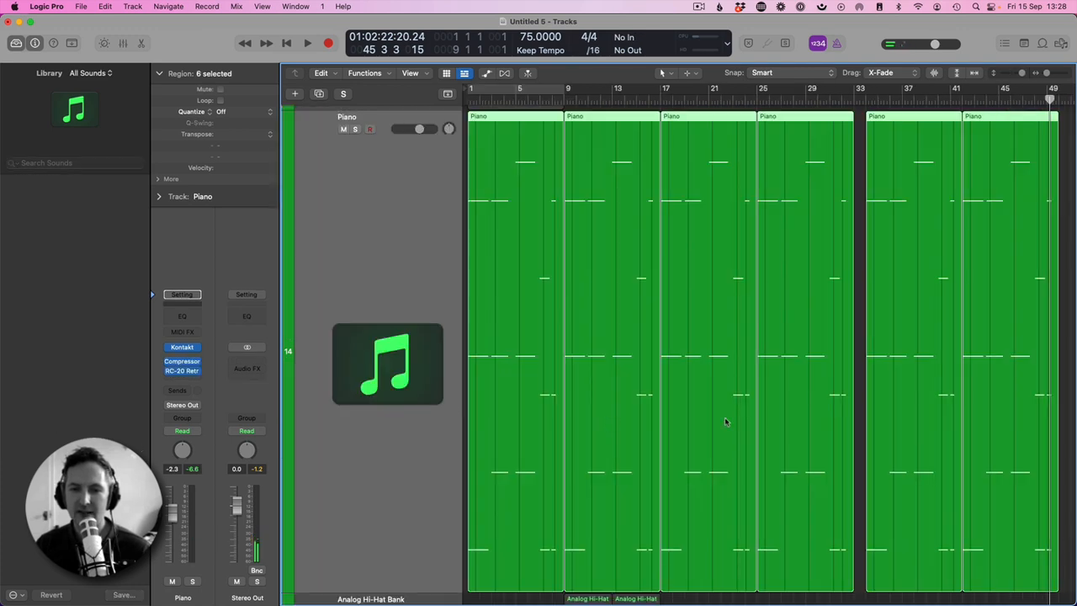
click(793, 406)
key(z)
drag(867, 432, 989, 459)
scroll(887, 459, down, 1)
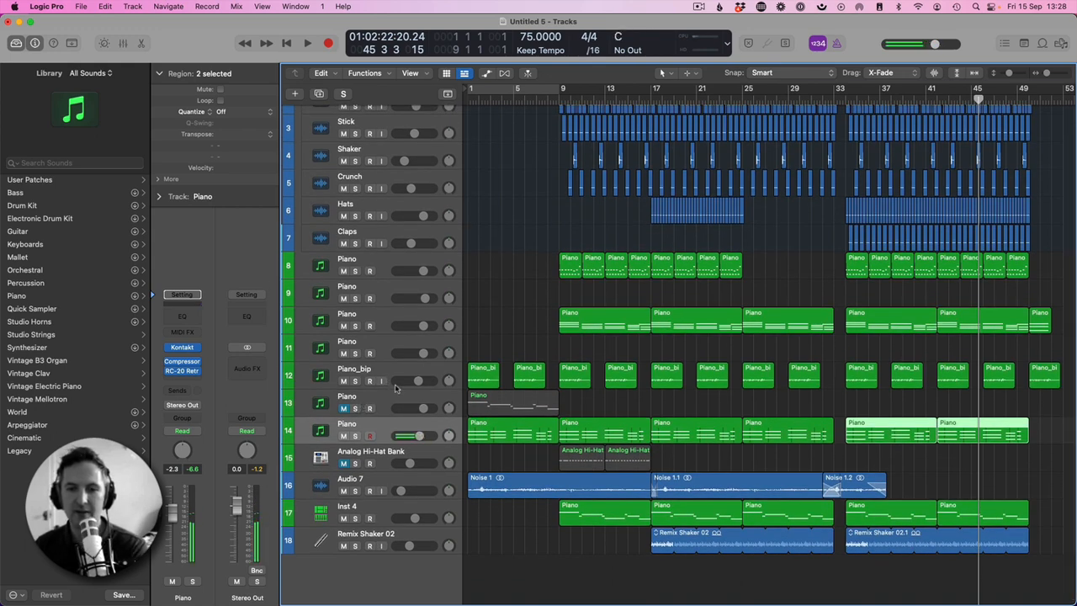
- Copy the two track 10 Piano regions spanning bars 34 to 50 onto track 11, join them into one region and select its notes
click(382, 348)
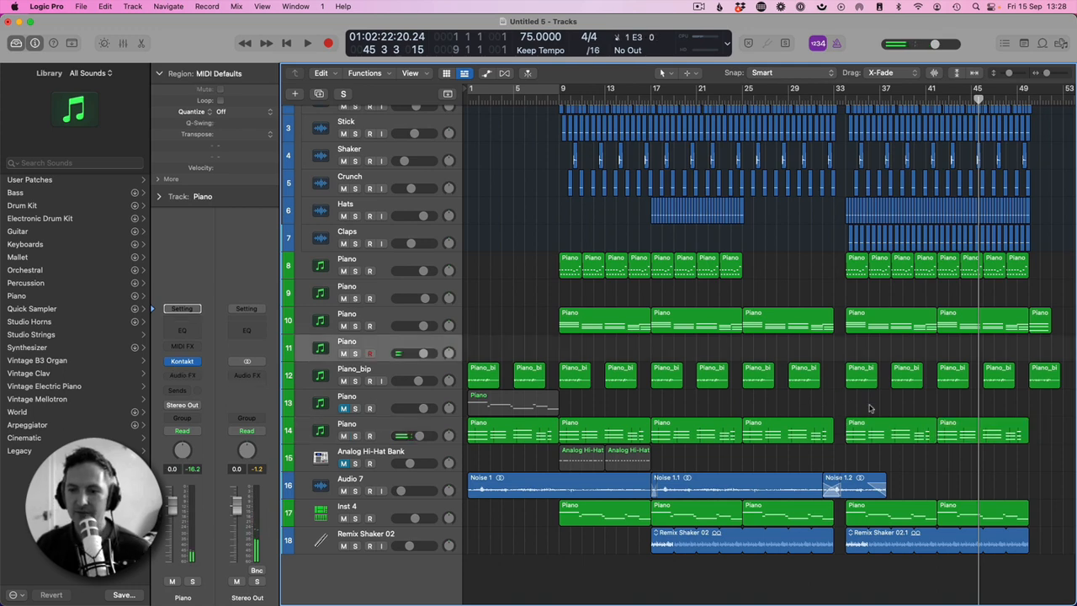
drag(871, 408, 943, 433)
drag(872, 303, 1043, 320)
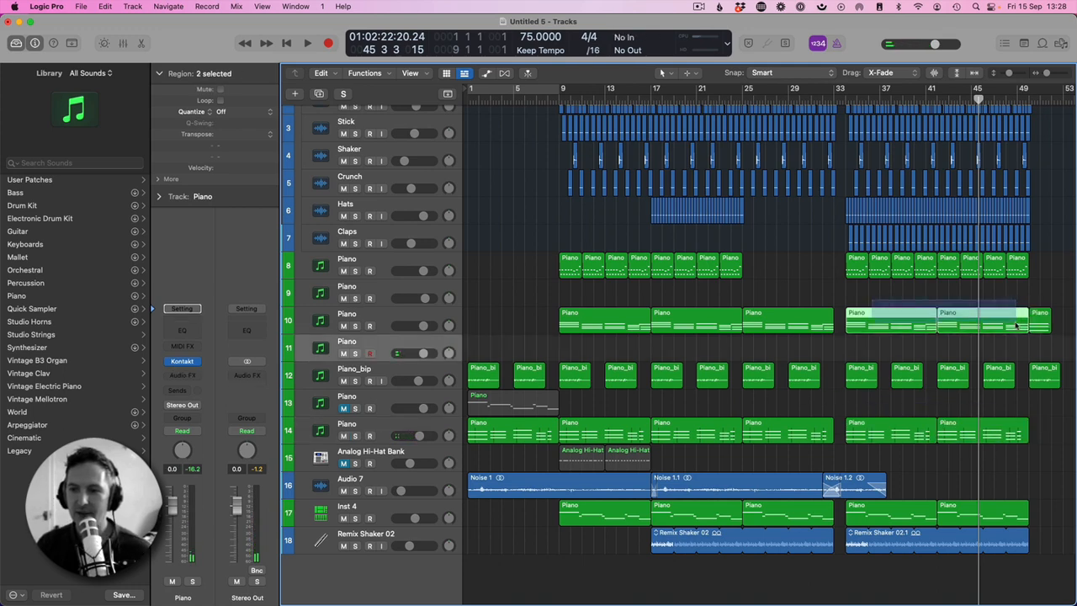
drag(887, 326, 917, 352)
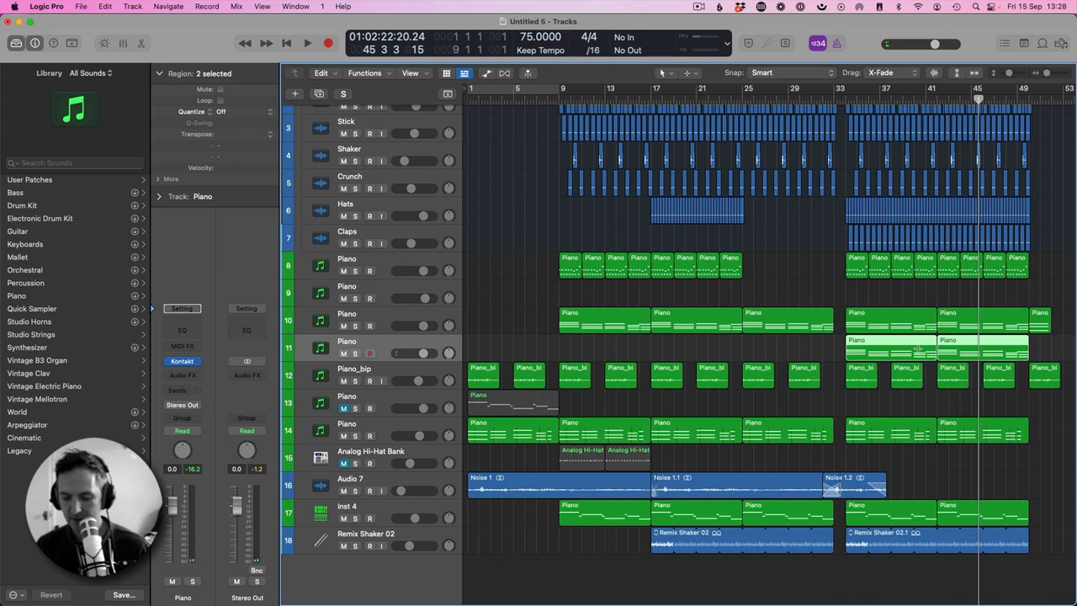
double_click(918, 351)
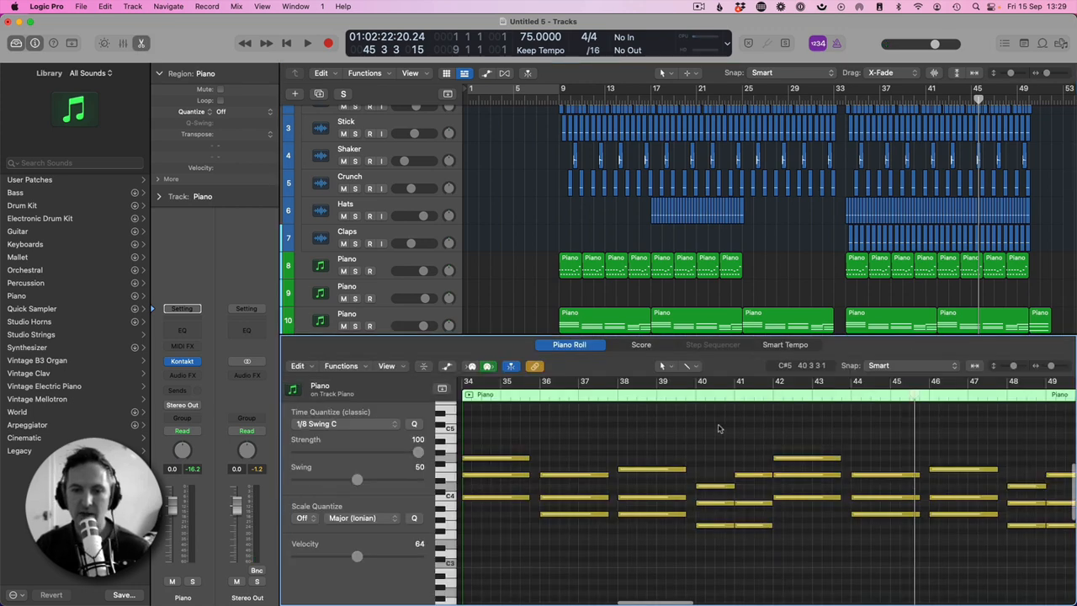
key(super+a)
- Play the arrangement from bar 34 and briefly solo Piano track 11 to hear the new texture
key(Return)
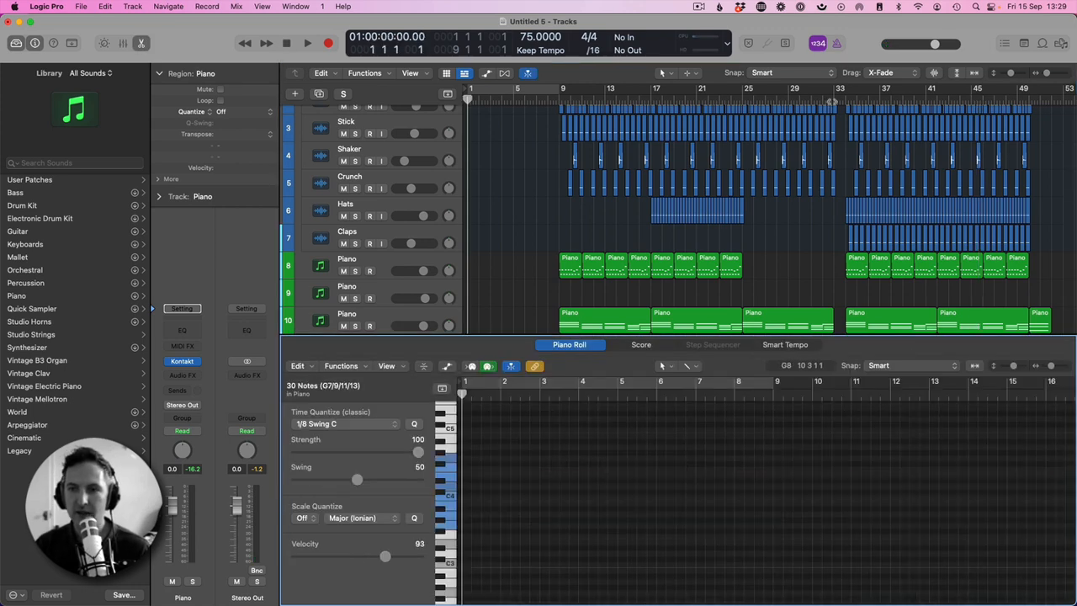
double_click(846, 99)
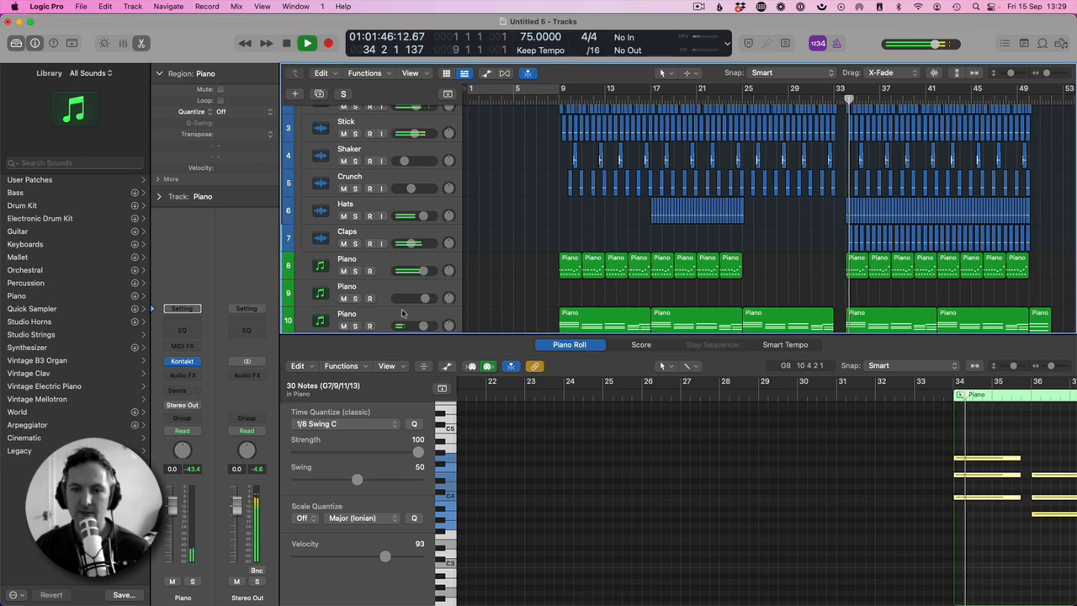
scroll(670, 294, down, 3)
click(355, 182)
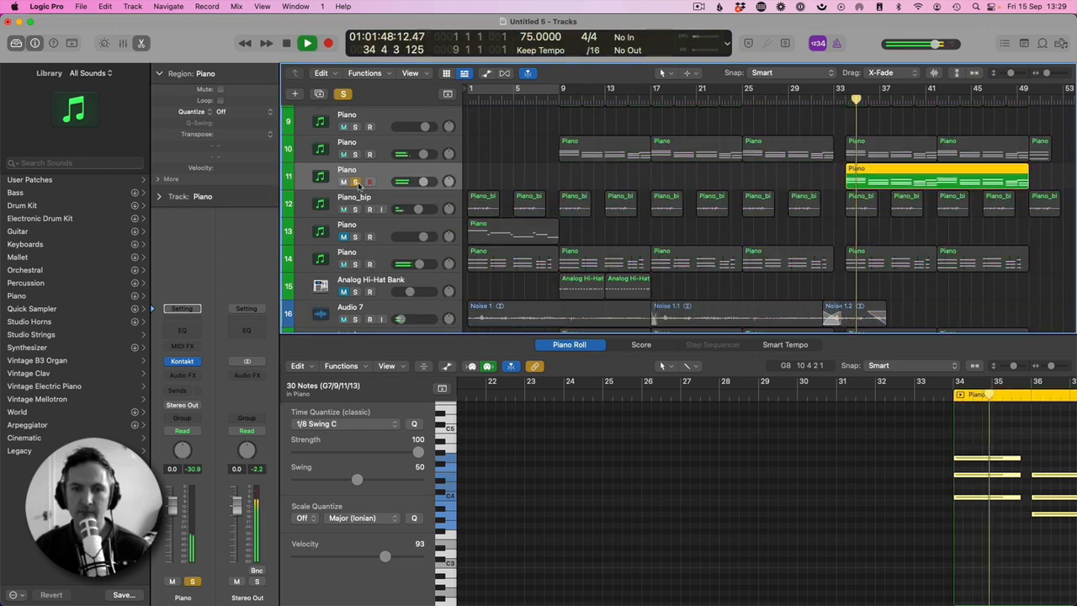
click(358, 184)
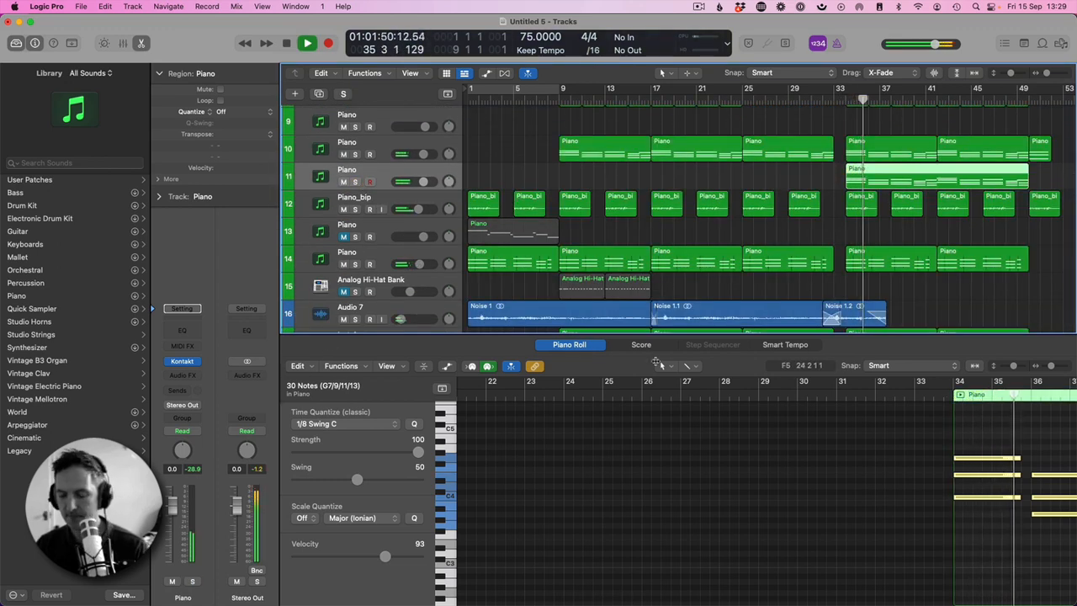
- Close the note editor and lower Piano track 11's volume to -2.0 dB
key(e)
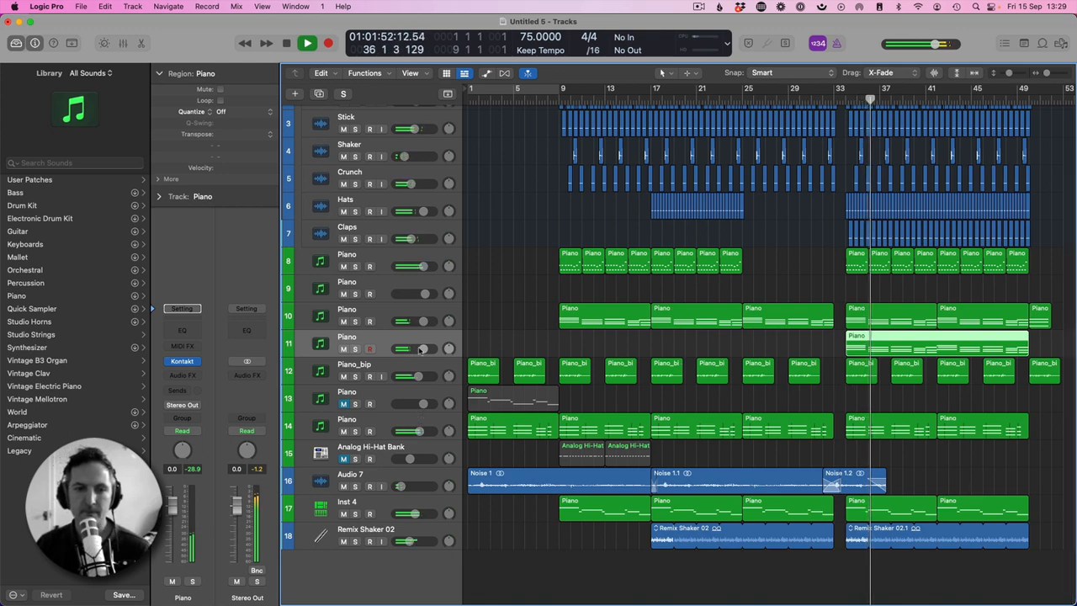
drag(423, 349, 420, 349)
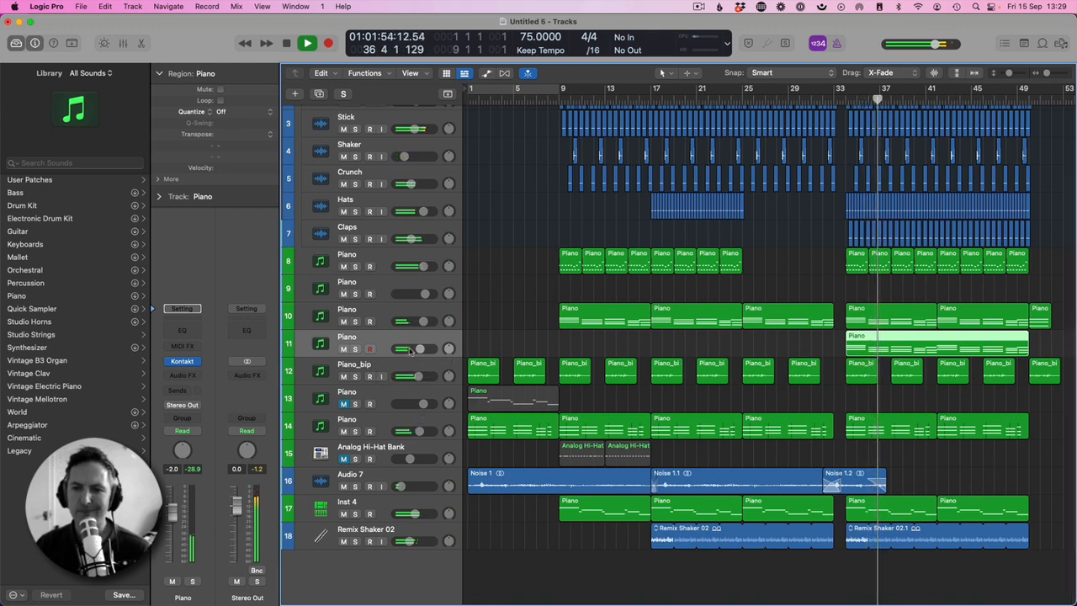
click(605, 290)
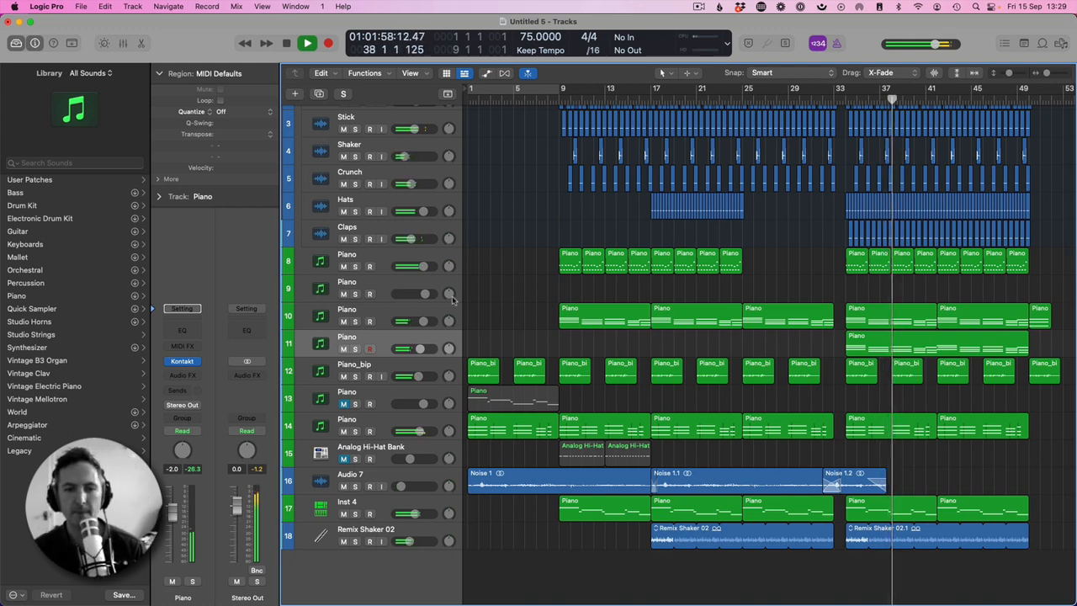
- Solo Piano track 14 from bar 9 and transpose all notes in its six regions down one octave
click(355, 431)
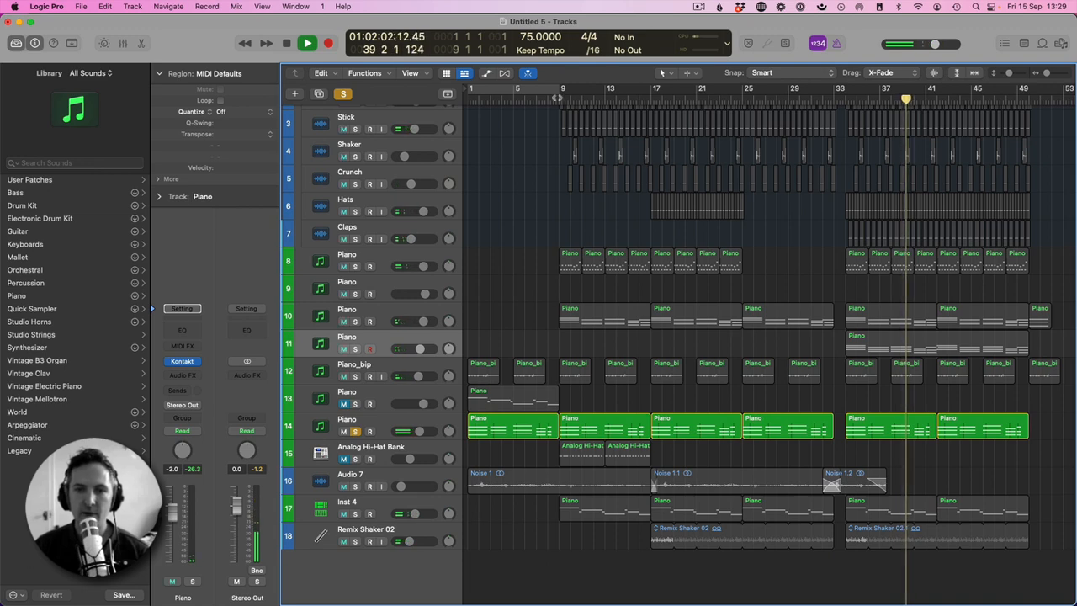
click(559, 98)
click(403, 423)
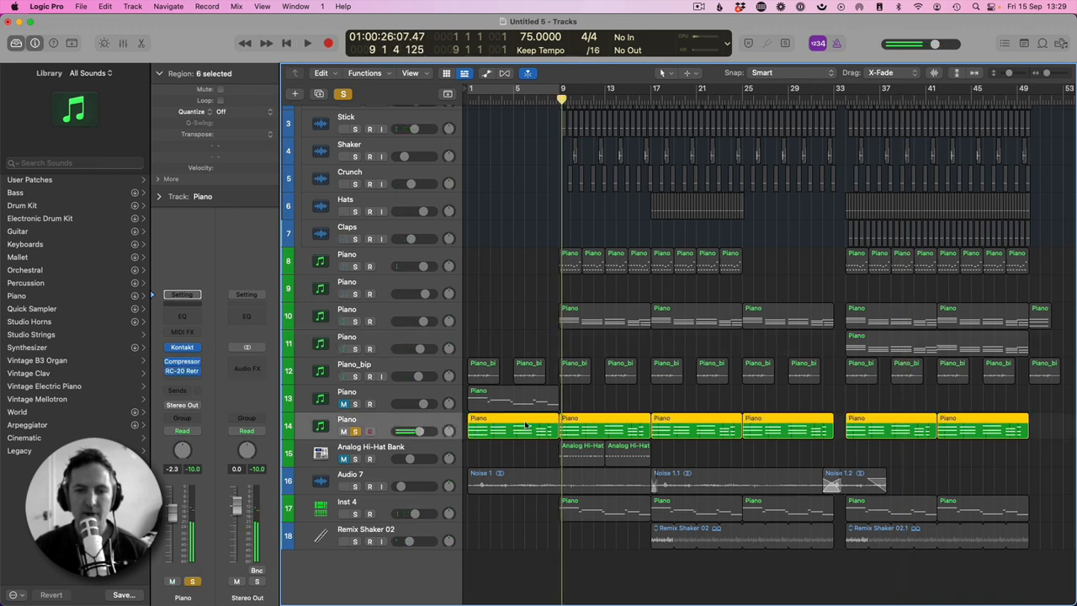
double_click(575, 431)
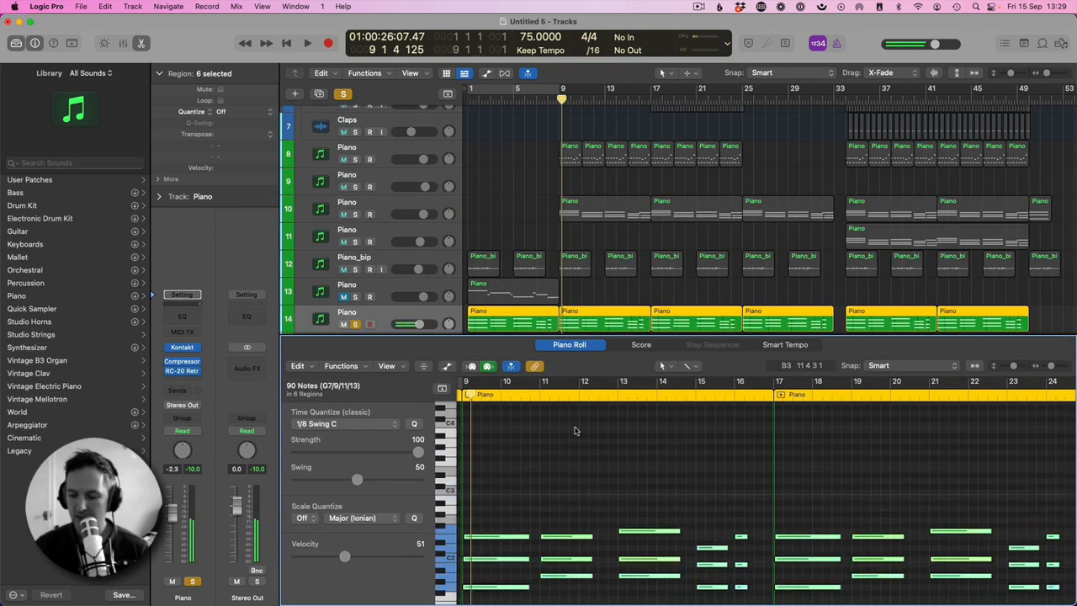
- Play the arrangement from the start, turn off track 14's solo and close the note editor
key(Return)
key(space)
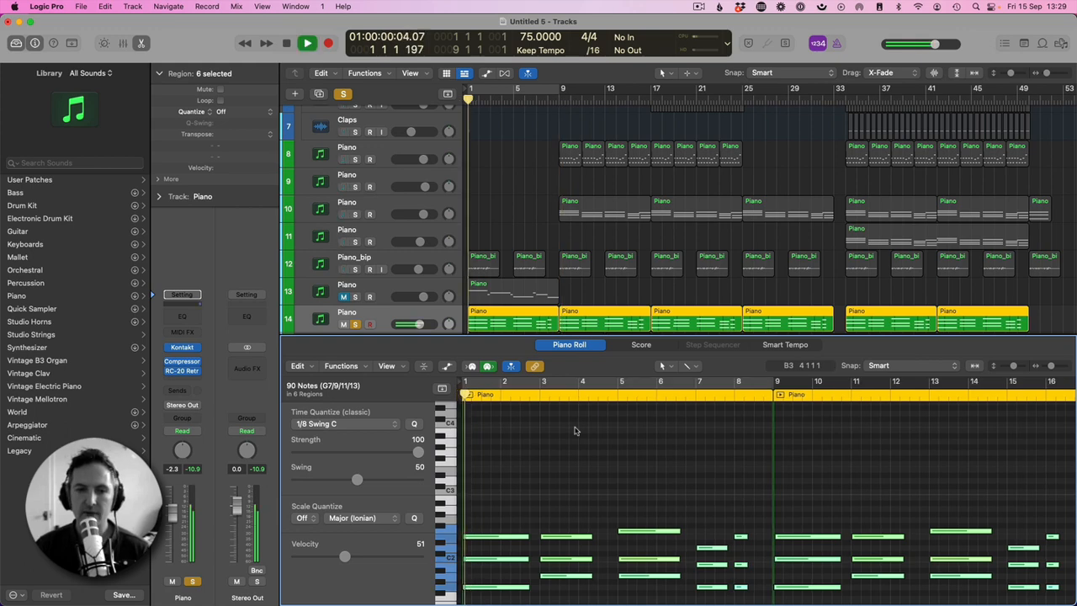
click(356, 325)
key(p)
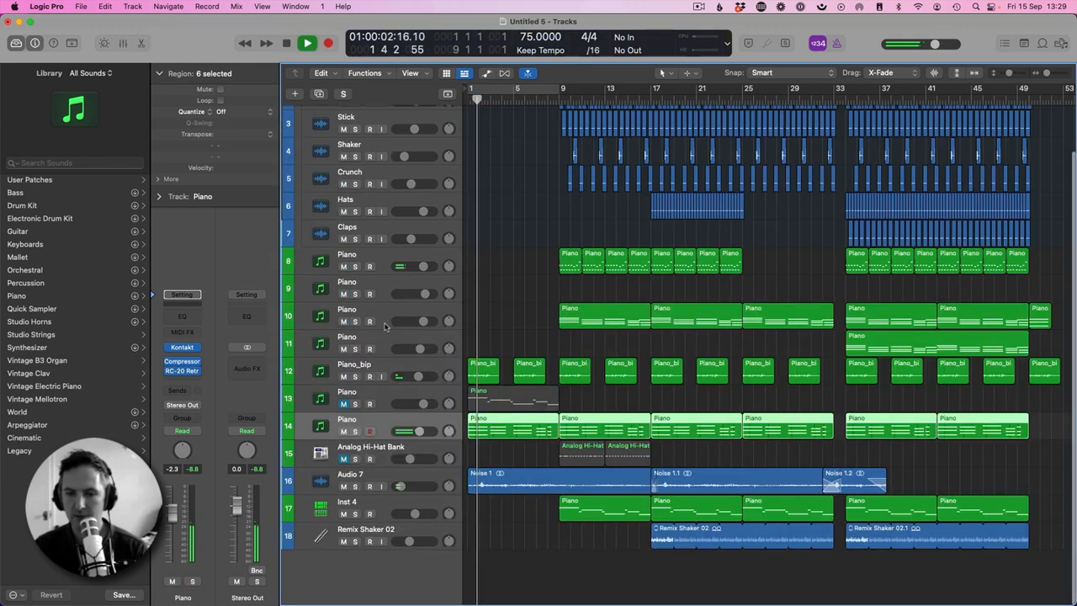
click(550, 415)
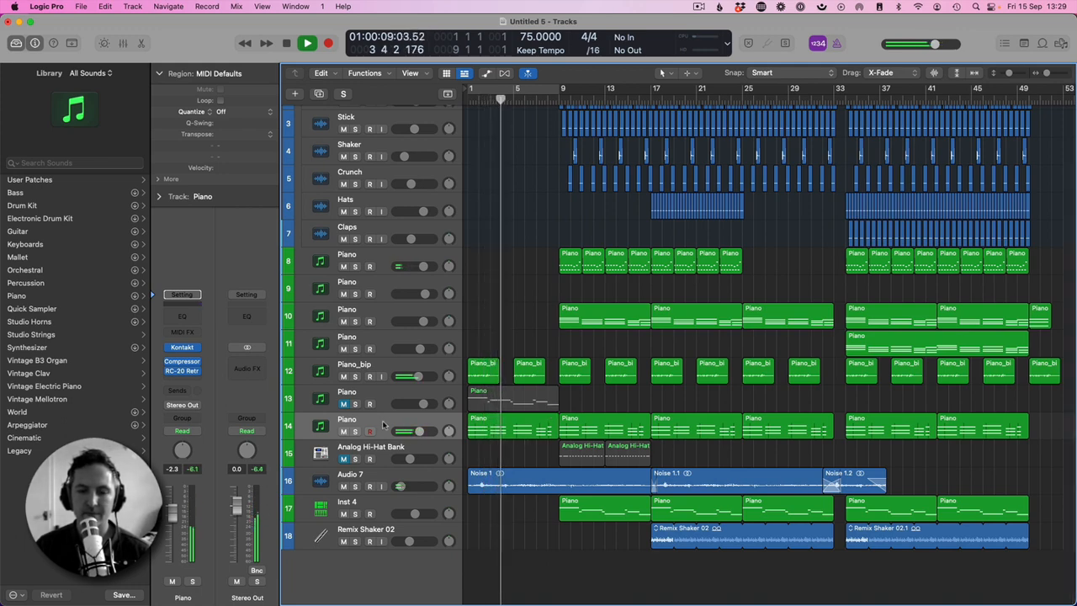
- Transpose all notes of track 14's first Piano region, starting at bar 1, up one octave
double_click(522, 425)
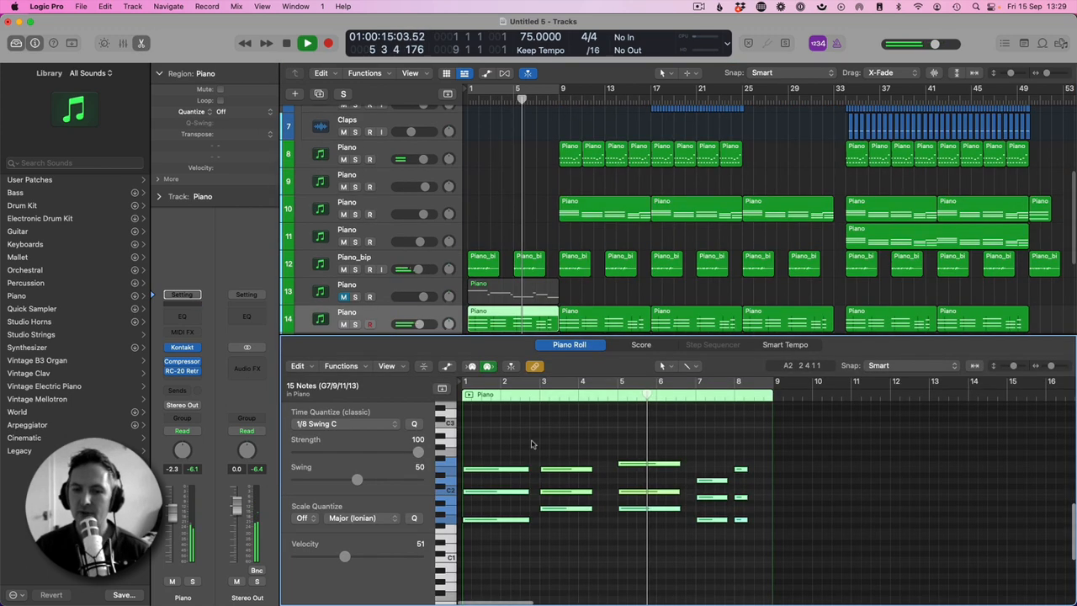
key(alt+shift+Up)
key(p)
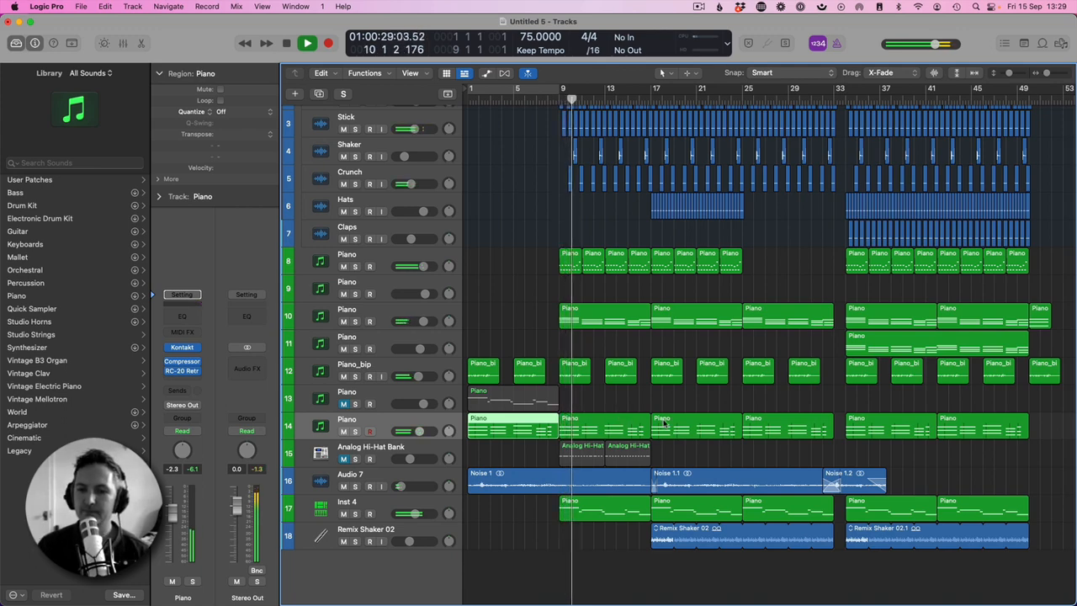
- Transpose all notes of track 14's Piano region at bar 25 up one octave and play from bar 25
double_click(767, 429)
key(super+a)
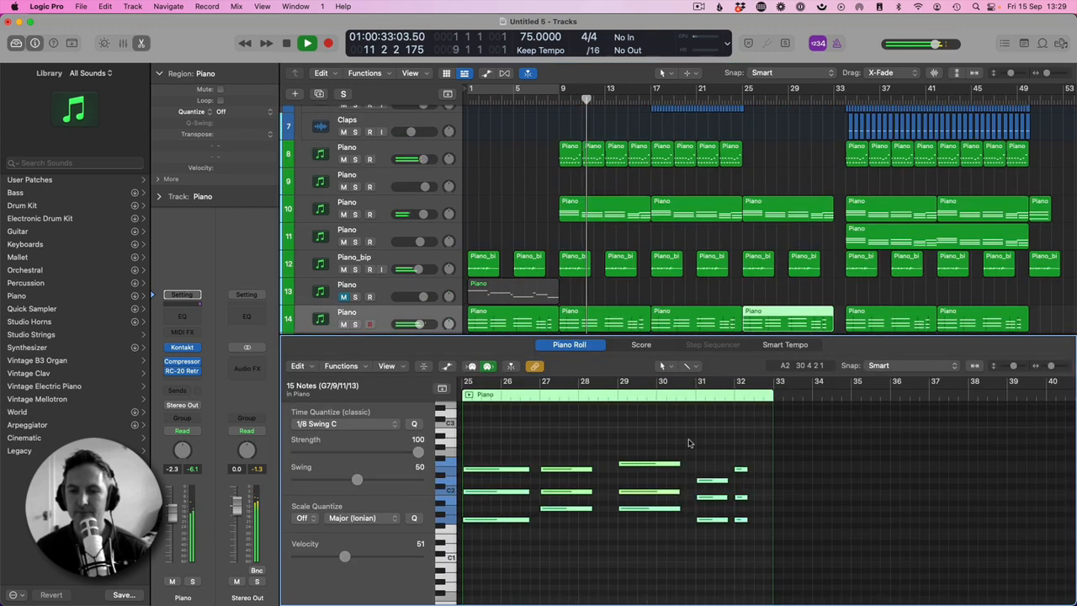
key(alt+shift+Up)
key(p)
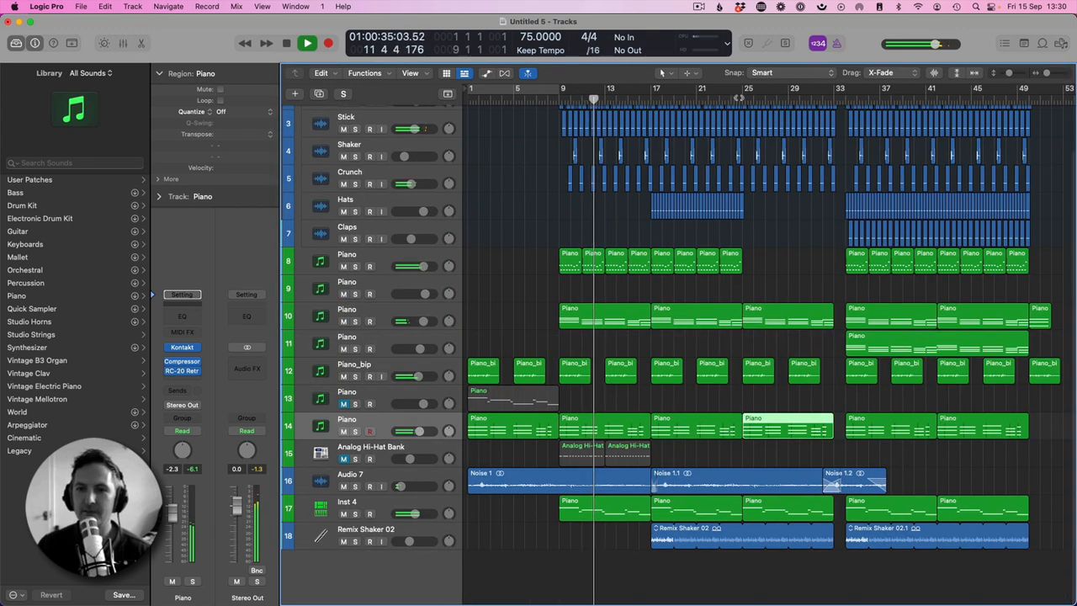
click(745, 92)
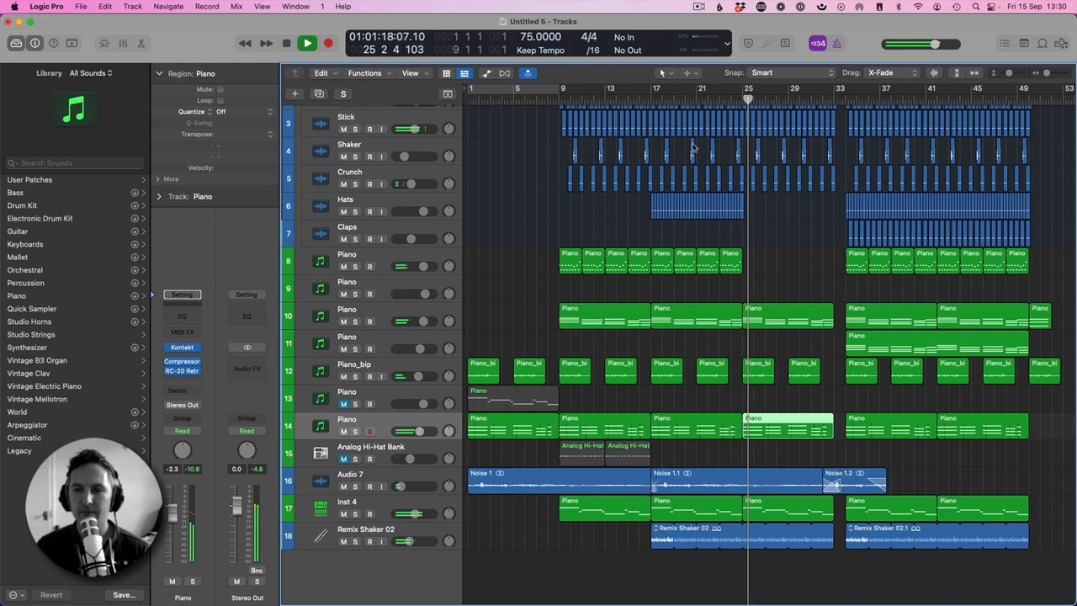
- Play from bar 17 and transpose all notes of track 14's Piano region there up one octave
click(651, 100)
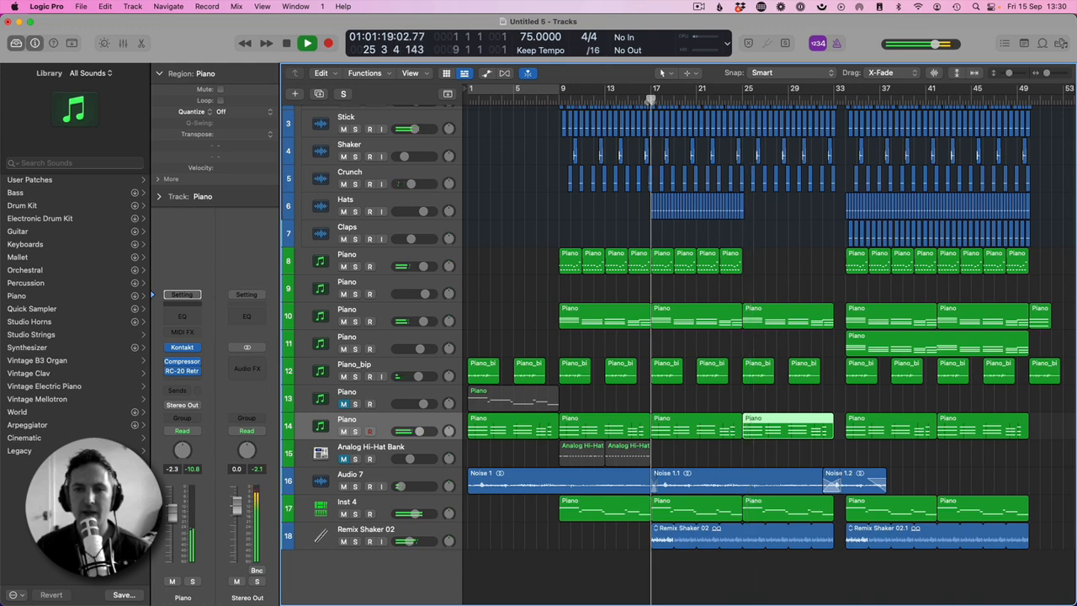
click(690, 428)
key(p)
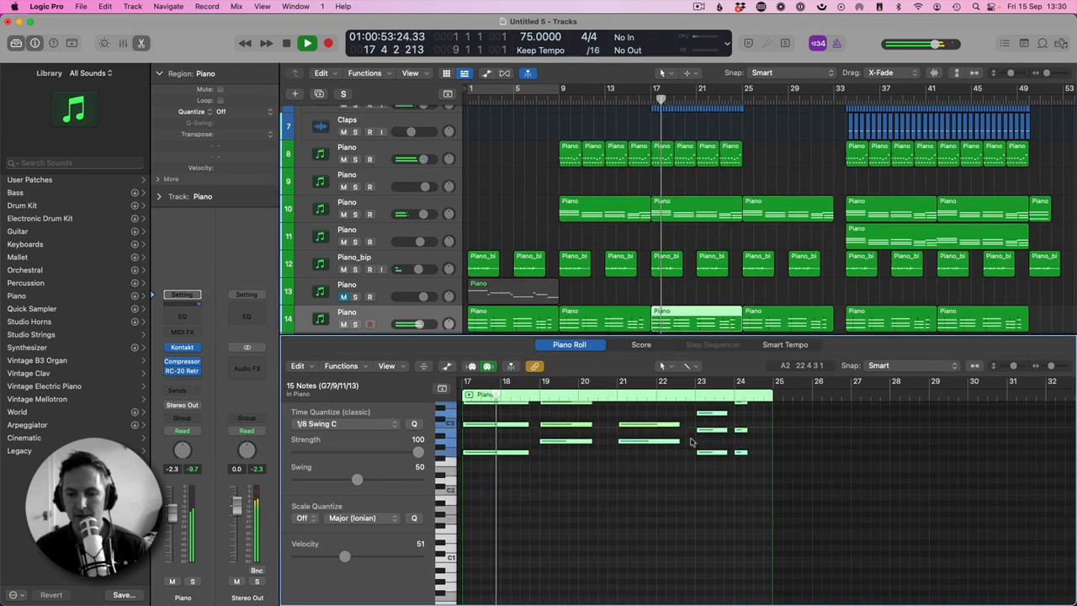
key(p)
- Select Piano track 14 and compare the arrangement's sound from bar 9 and from bar 34
click(383, 427)
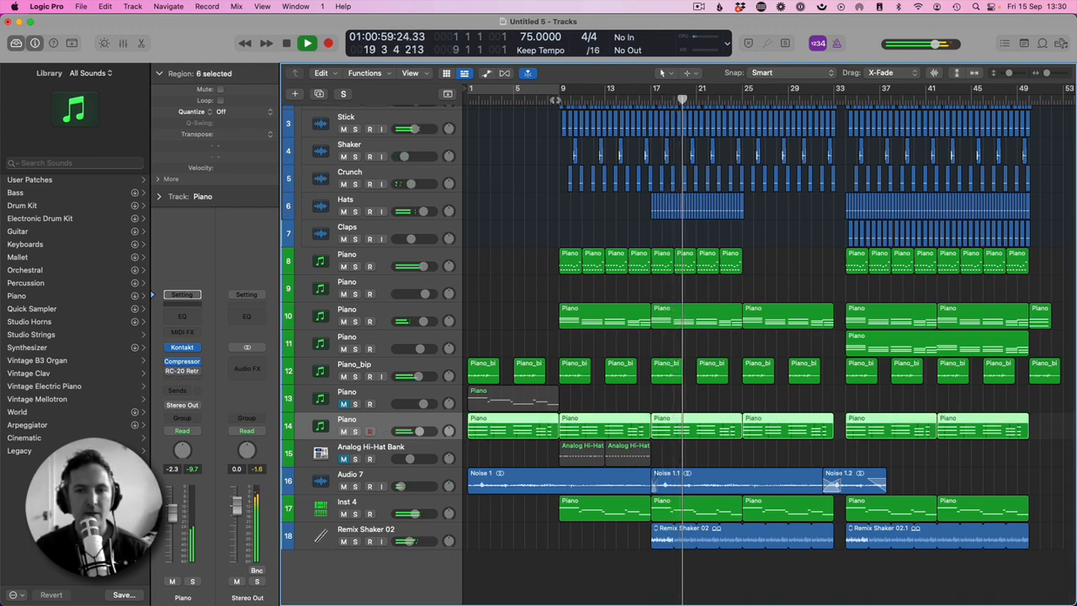
click(560, 100)
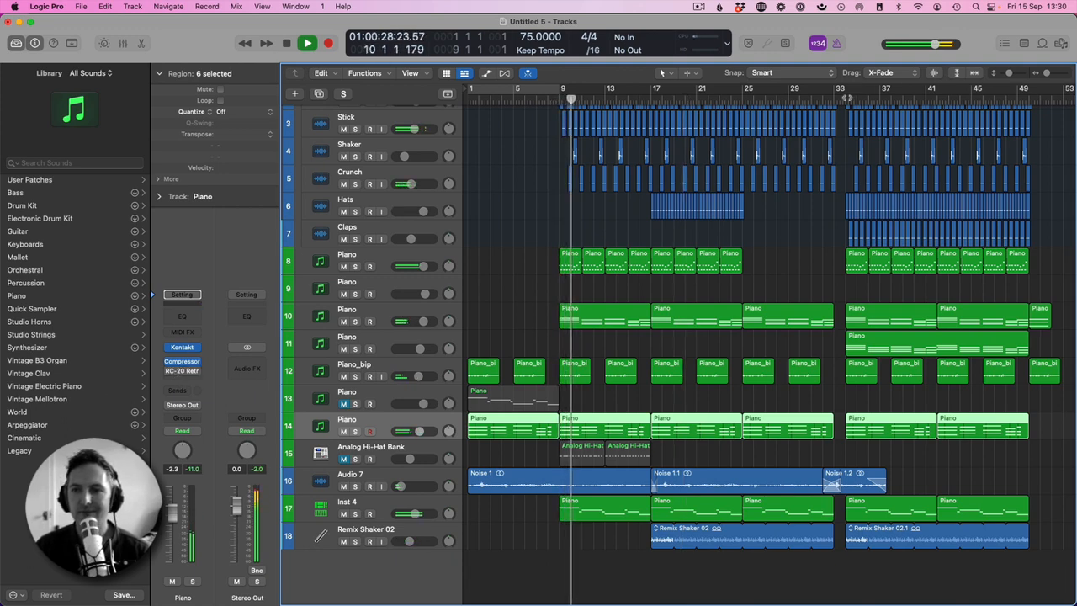
click(846, 99)
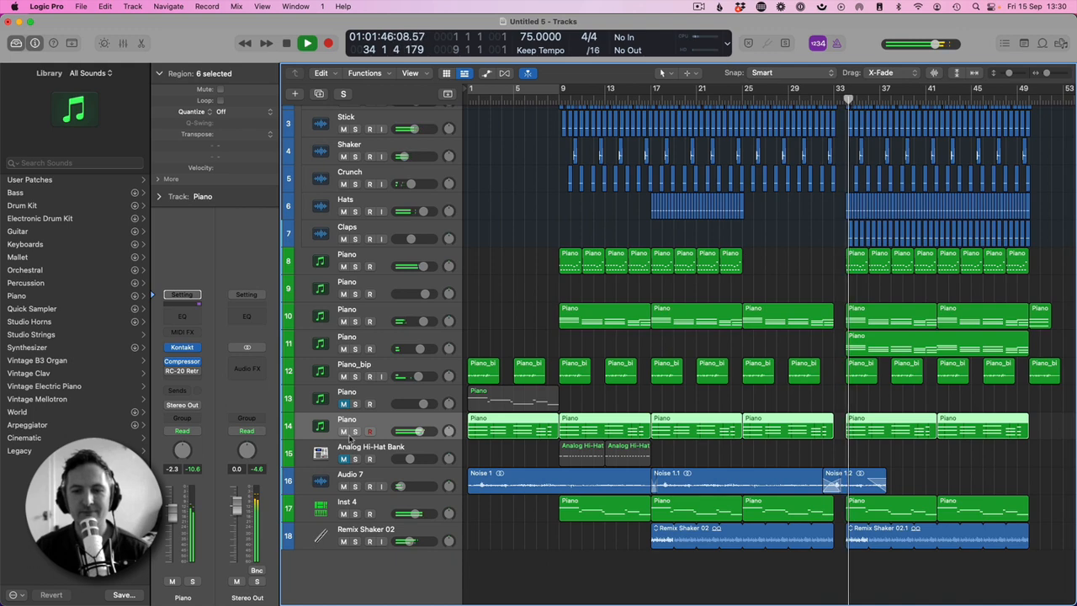
click(886, 406)
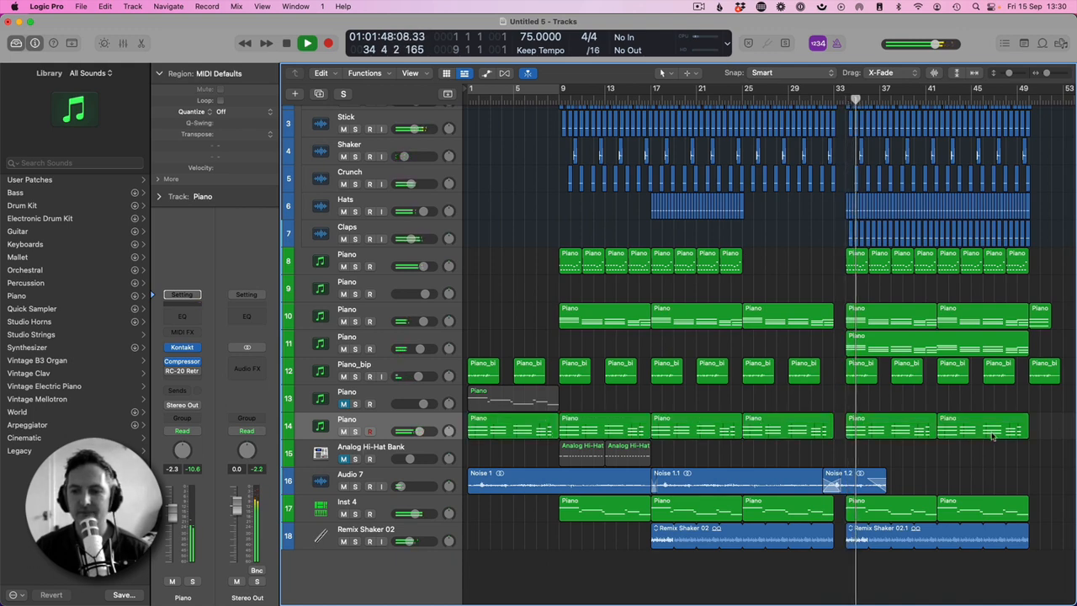
- Copy the track 10 Piano region at bar 25 onto track 11 and play from that region
scroll(776, 278, up, 1)
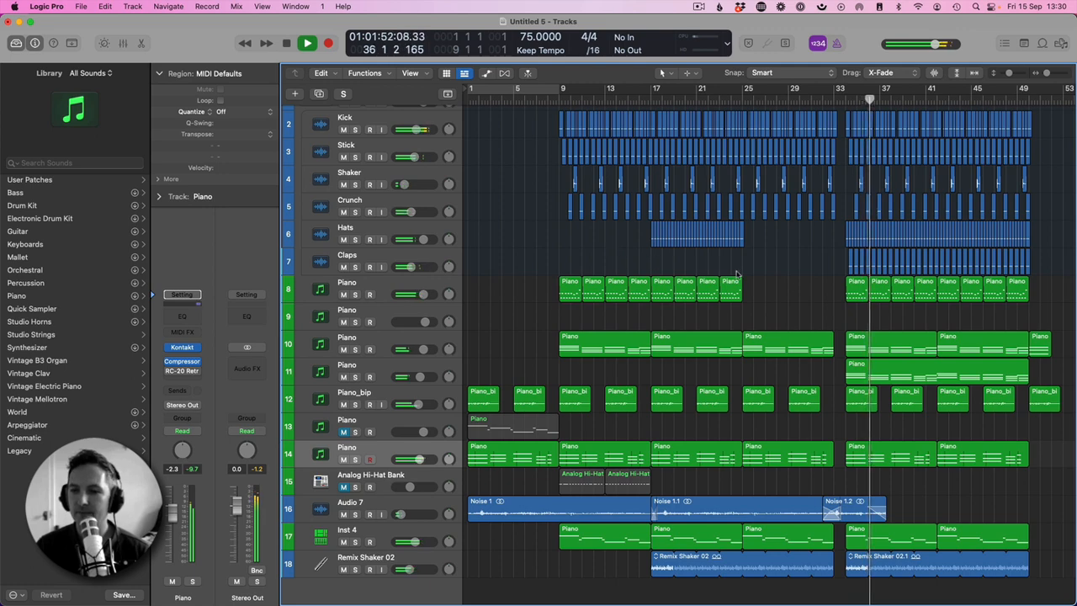
drag(761, 343, 765, 371)
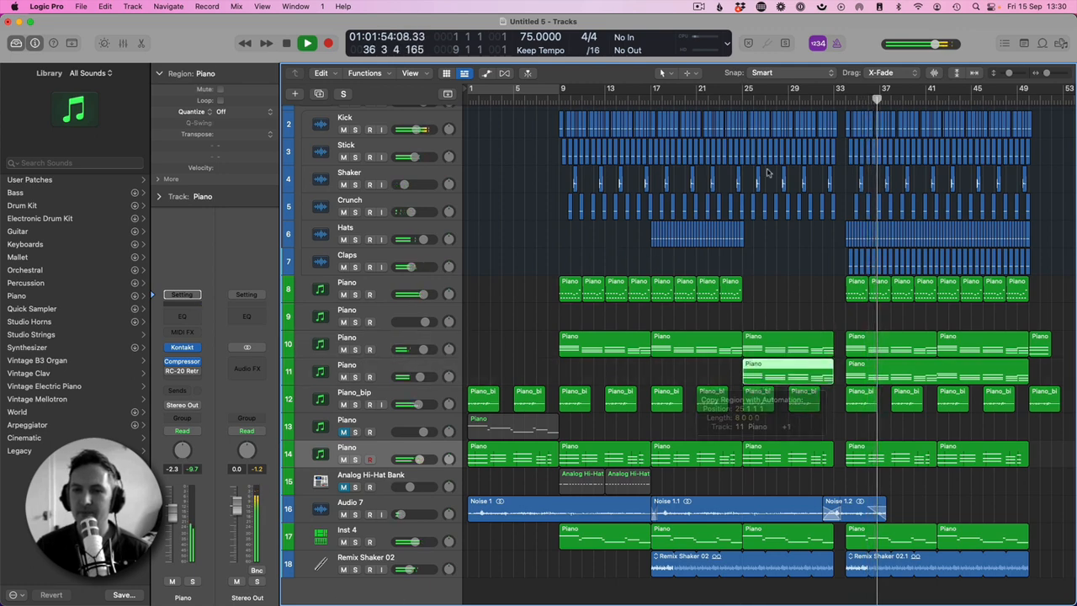
key(shift+Return)
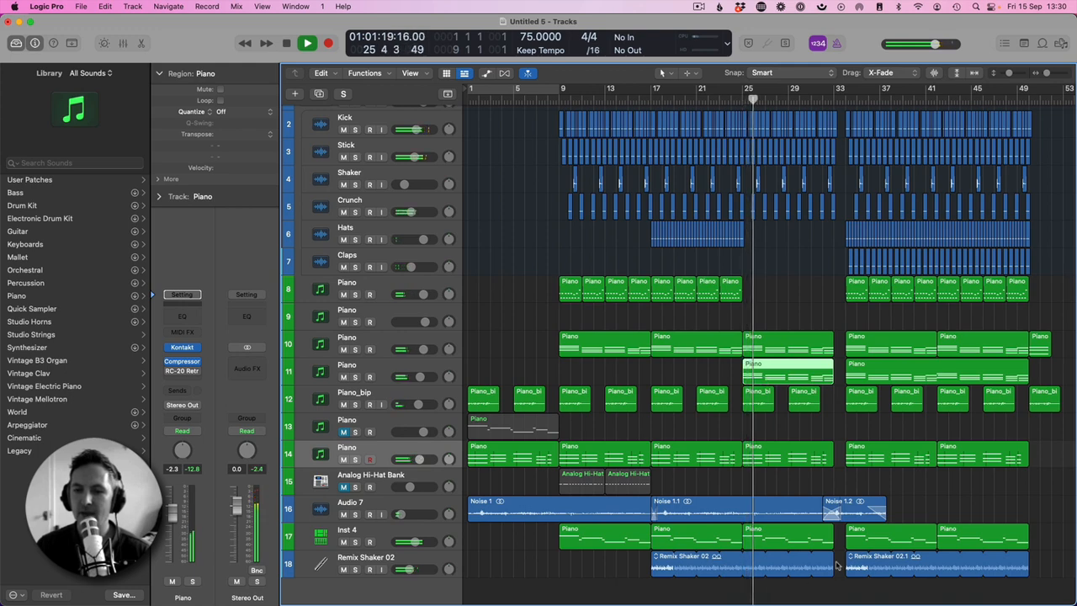
- Shorten the first Remix Shaker 02 loop so it ends at bar 25
drag(832, 558, 743, 559)
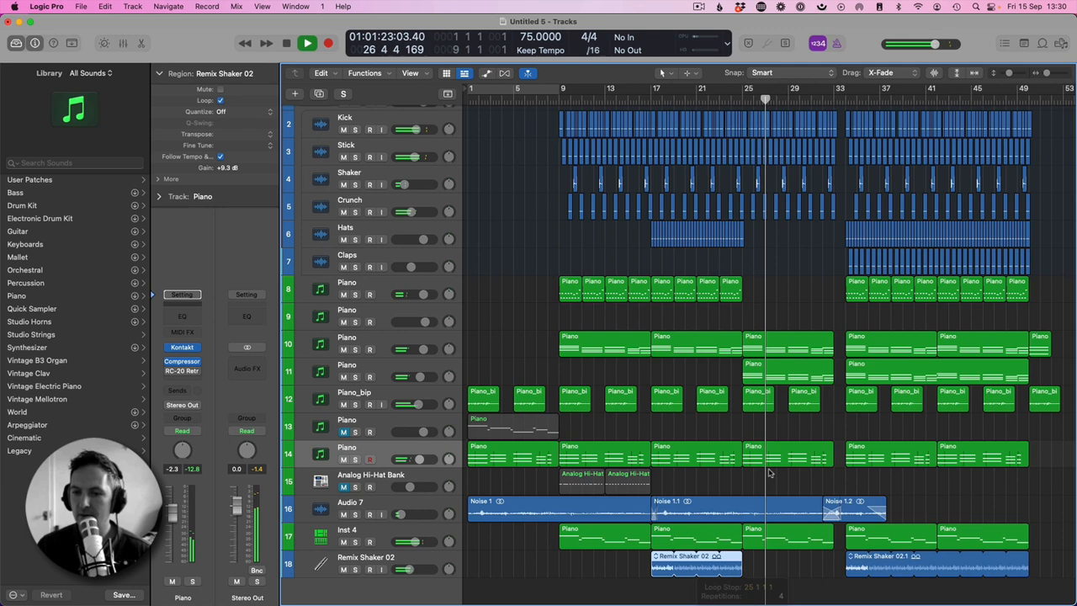
- Automate track 11's Piano volume down to about -14.8 dB from bar 25, rising to -6.8 dB from bar 34
click(753, 420)
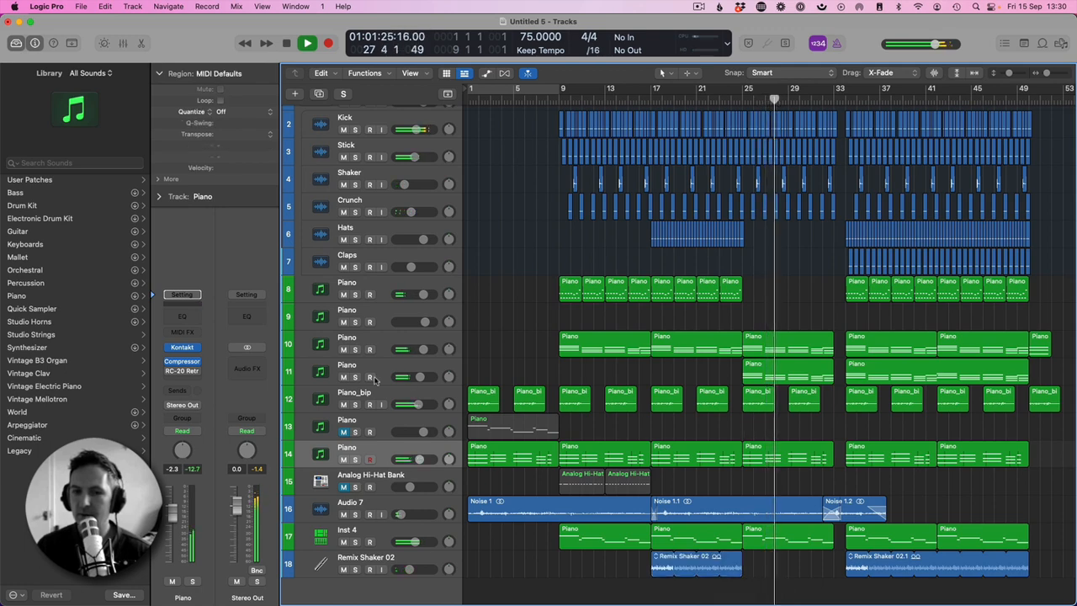
drag(418, 404, 418, 404)
key(a)
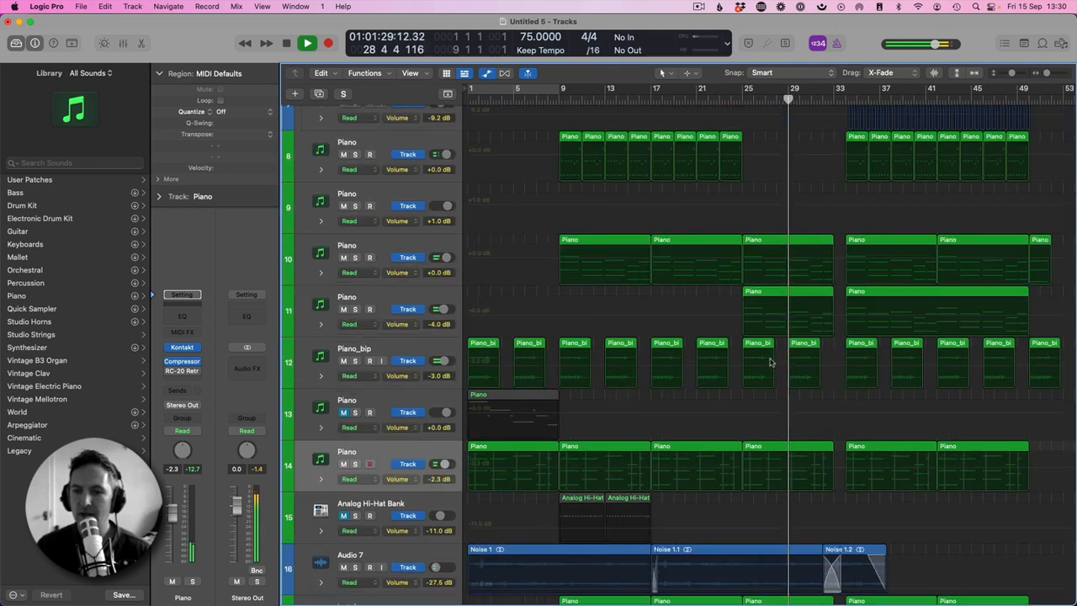
drag(741, 317, 820, 332)
drag(880, 319, 880, 324)
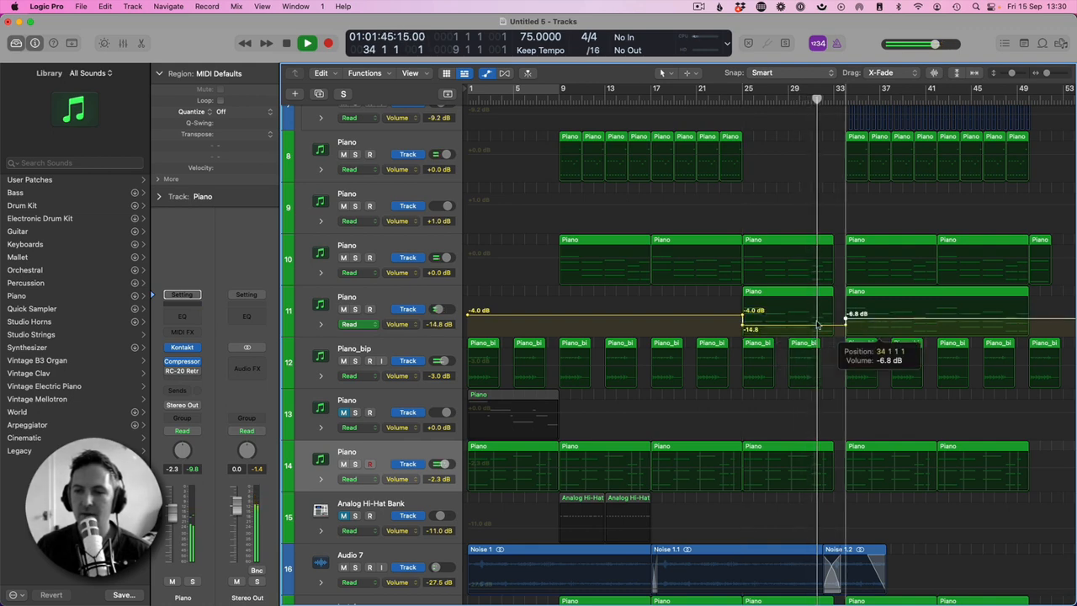
drag(794, 325, 793, 326)
key(super+Up)
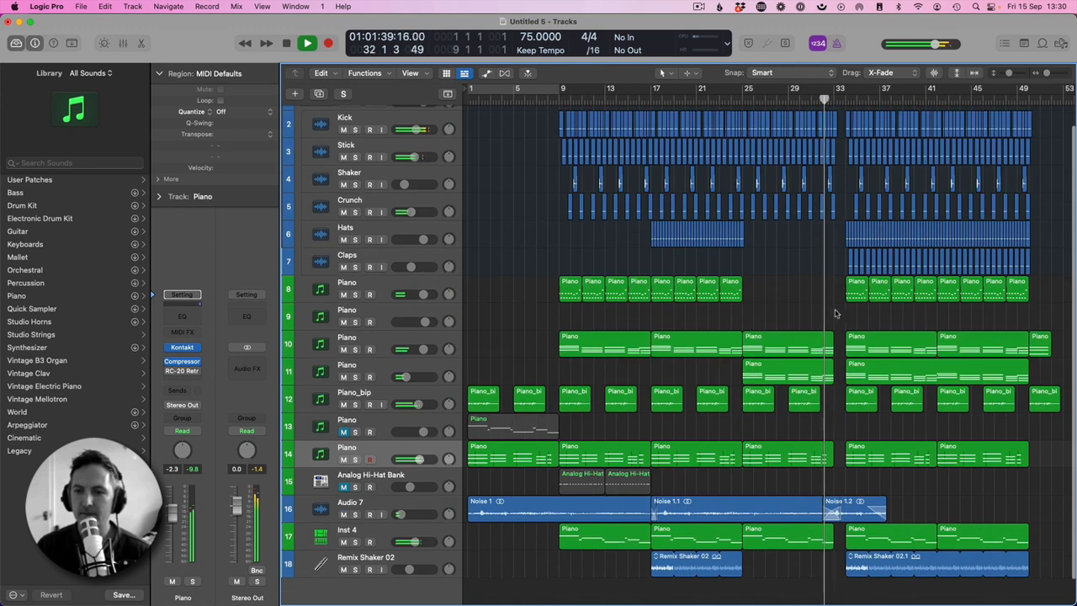
- Join the two track 10 Piano regions spanning bars 34 to 50 and raise their note velocity to 117
click(893, 350)
shift+click(962, 348)
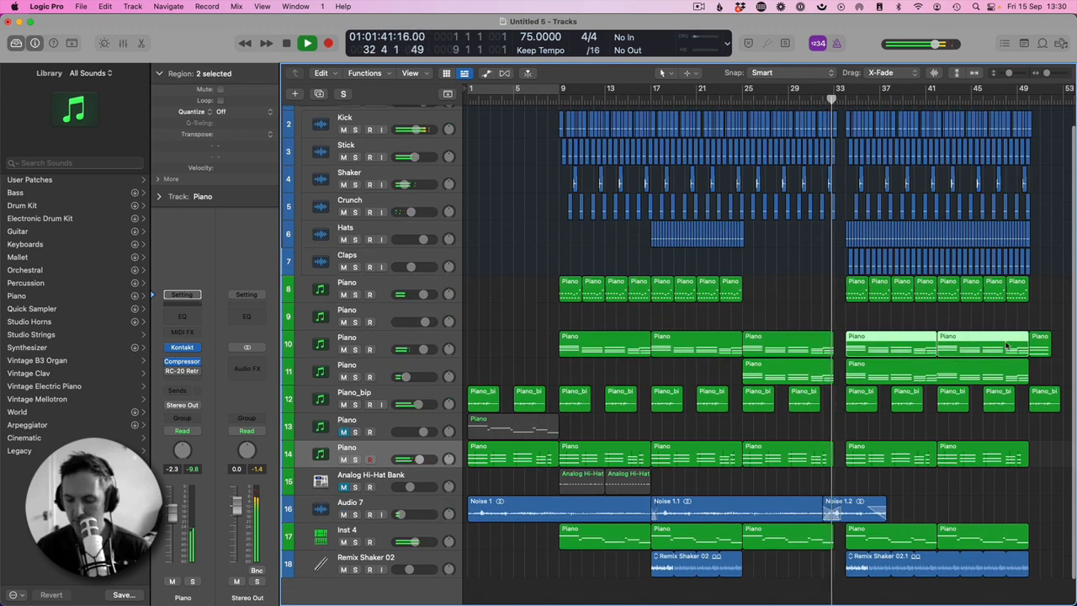
key(super+j)
double_click(963, 353)
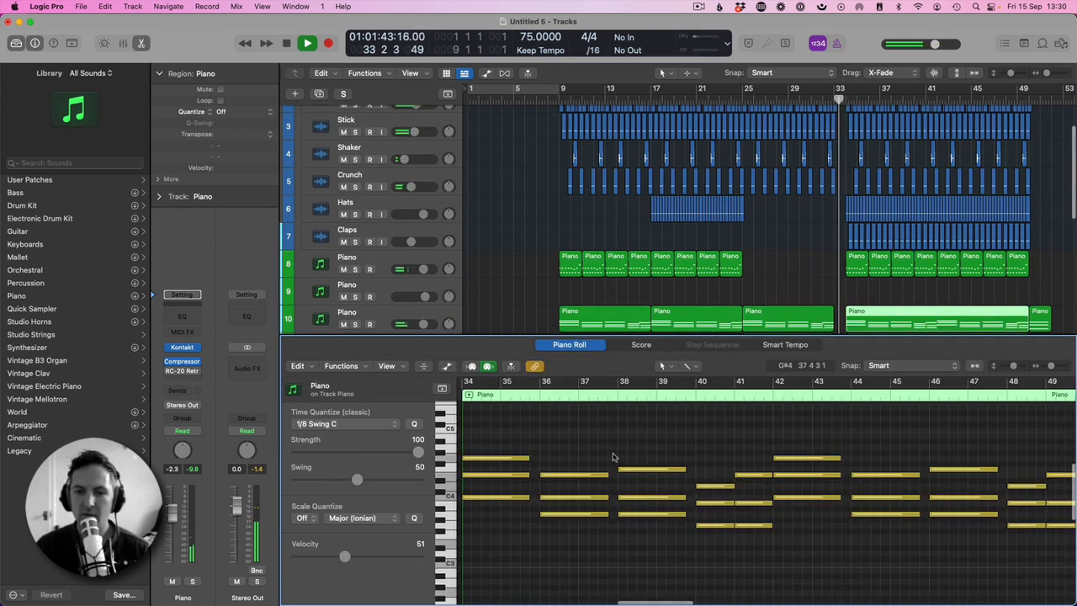
drag(389, 558, 409, 557)
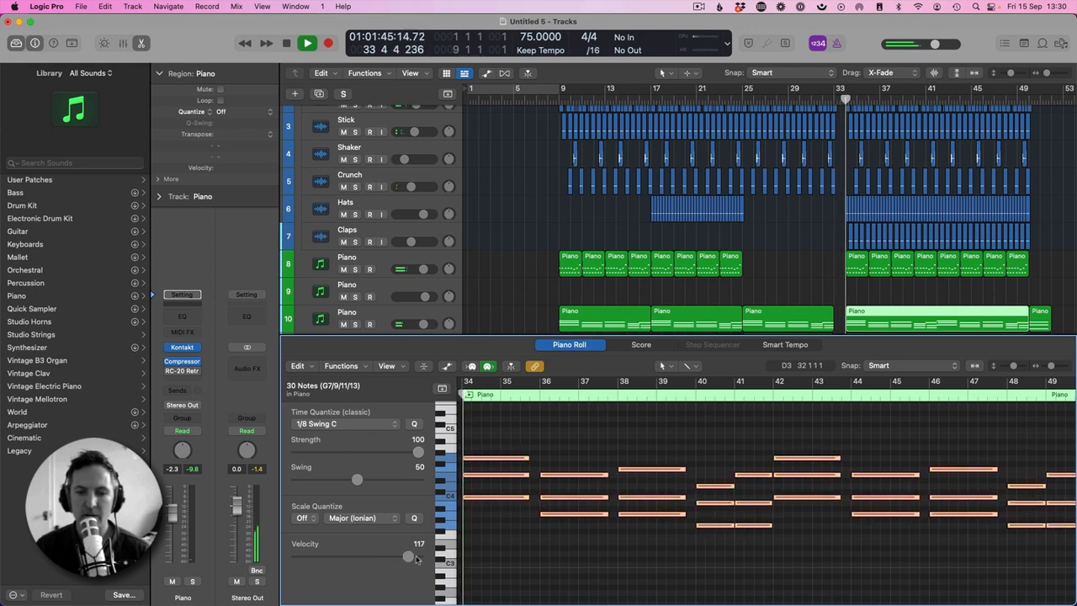
key(p)
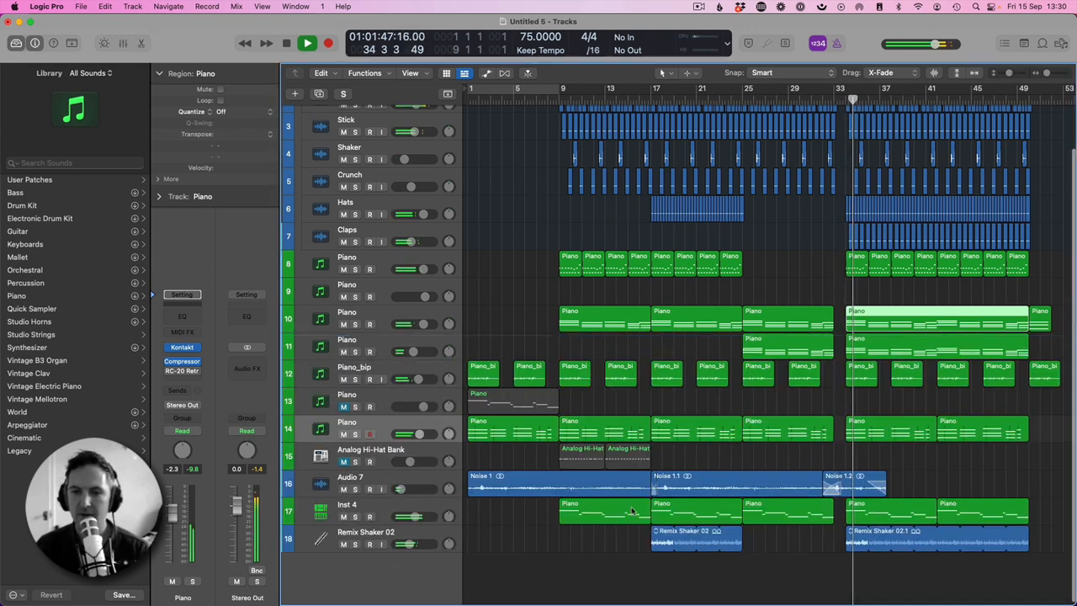
click(769, 293)
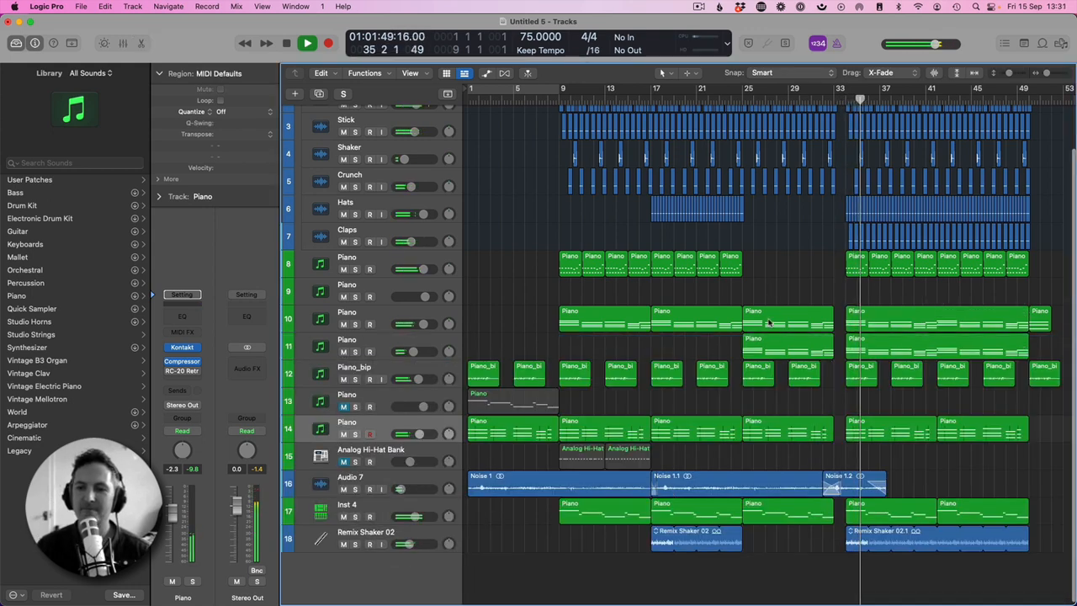
click(775, 315)
click(777, 291)
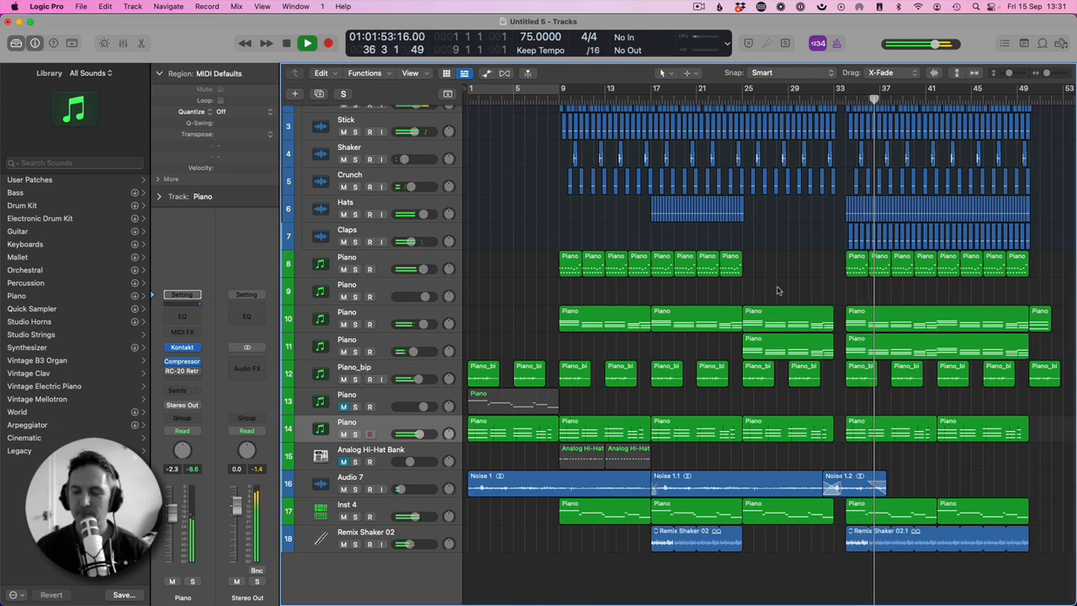
- Insert a stereo RC-20 Retro Color effect on the Sum 1 percussion stack
scroll(827, 233, up, 2)
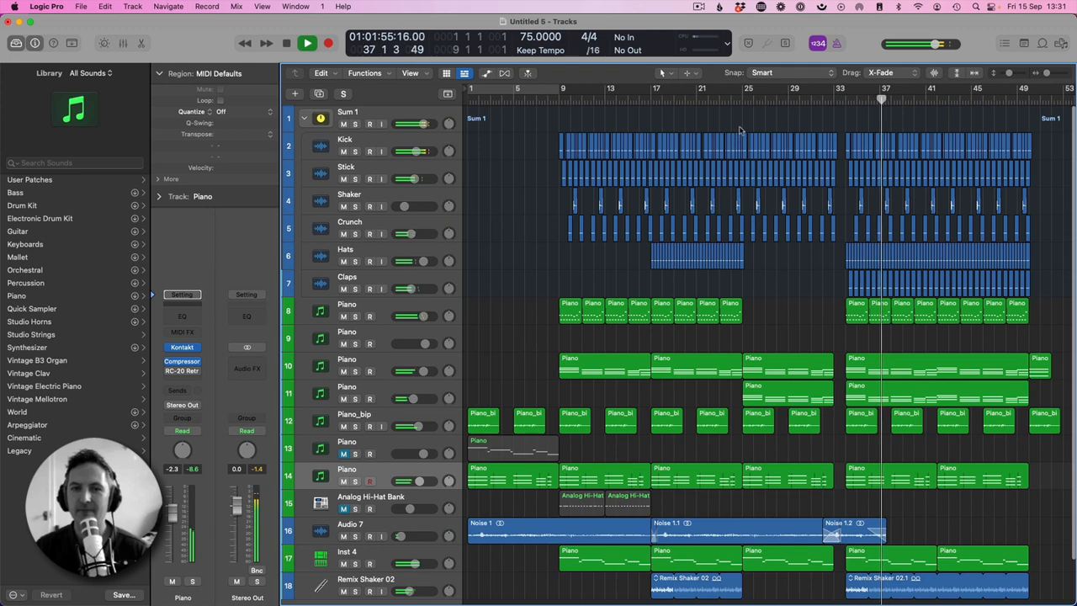
click(383, 113)
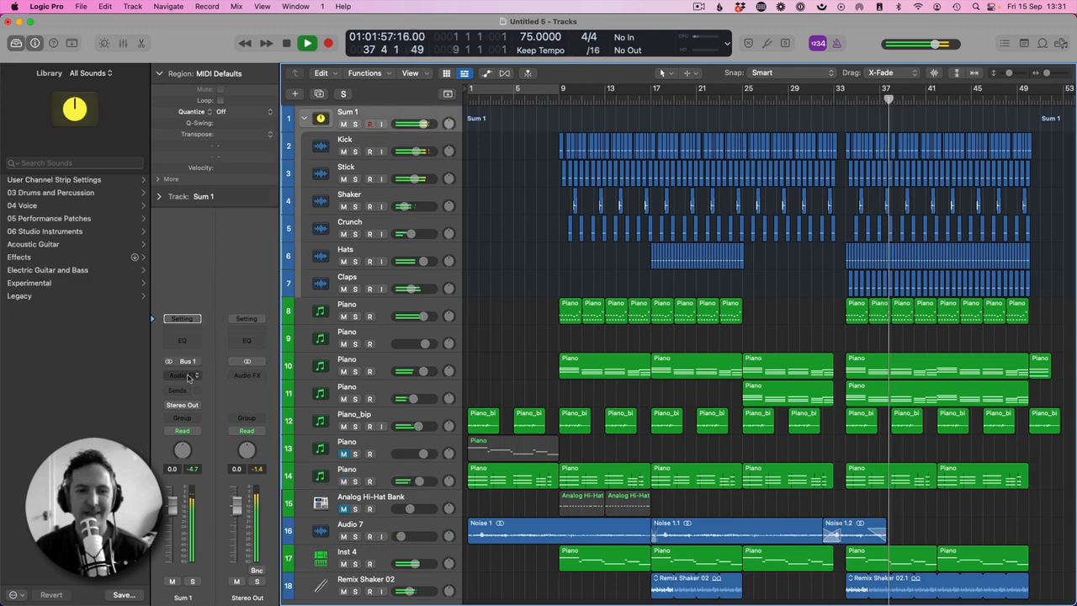
click(191, 376)
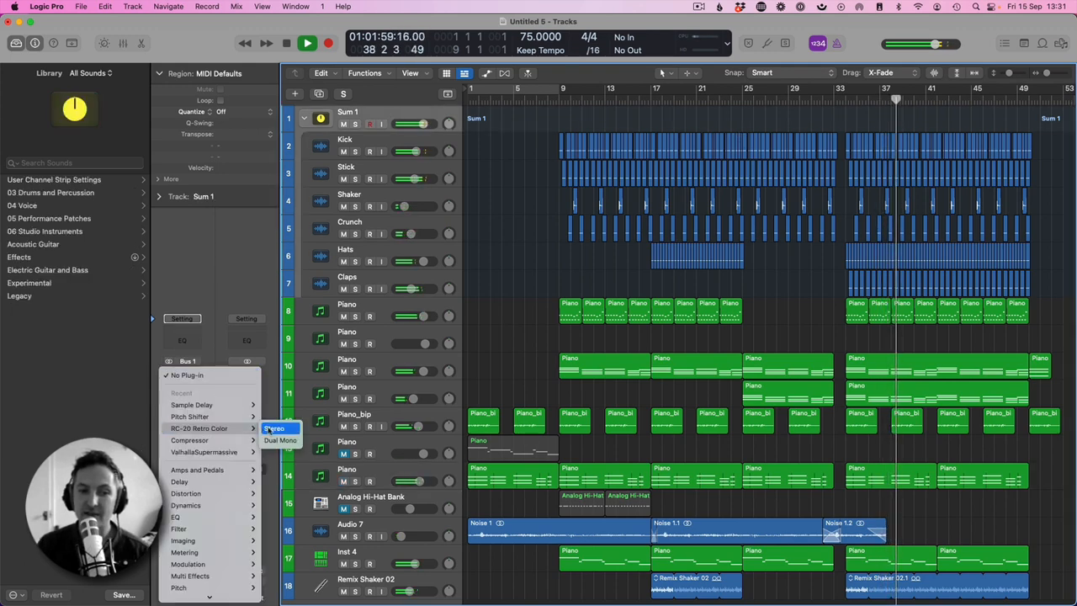
click(269, 430)
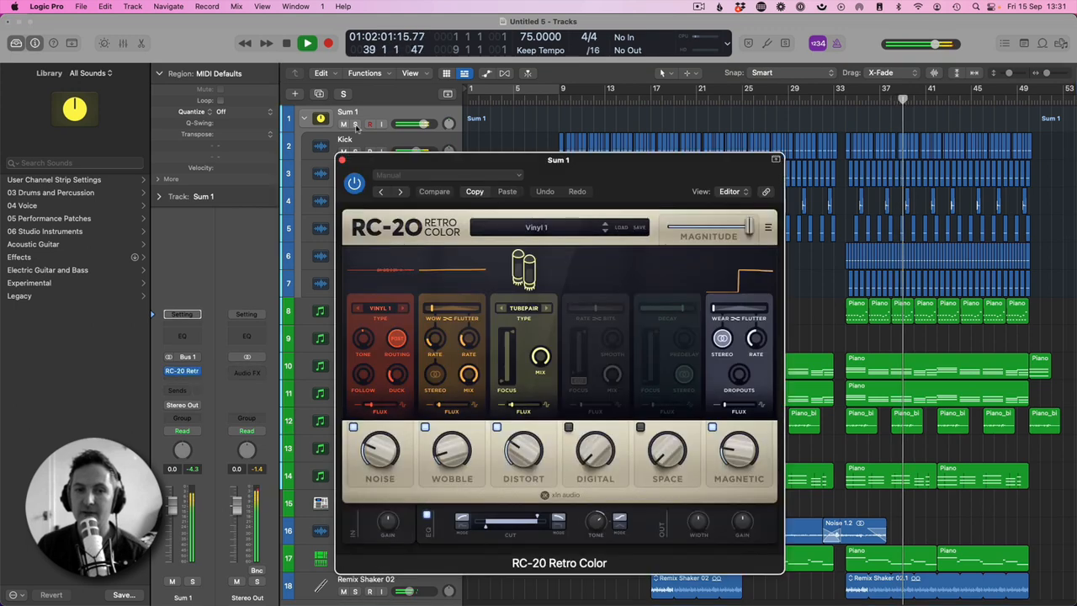
- Solo Sum 1 and reduce the Noise amount in RC-20 Retro Color to 1 %
click(355, 125)
click(570, 229)
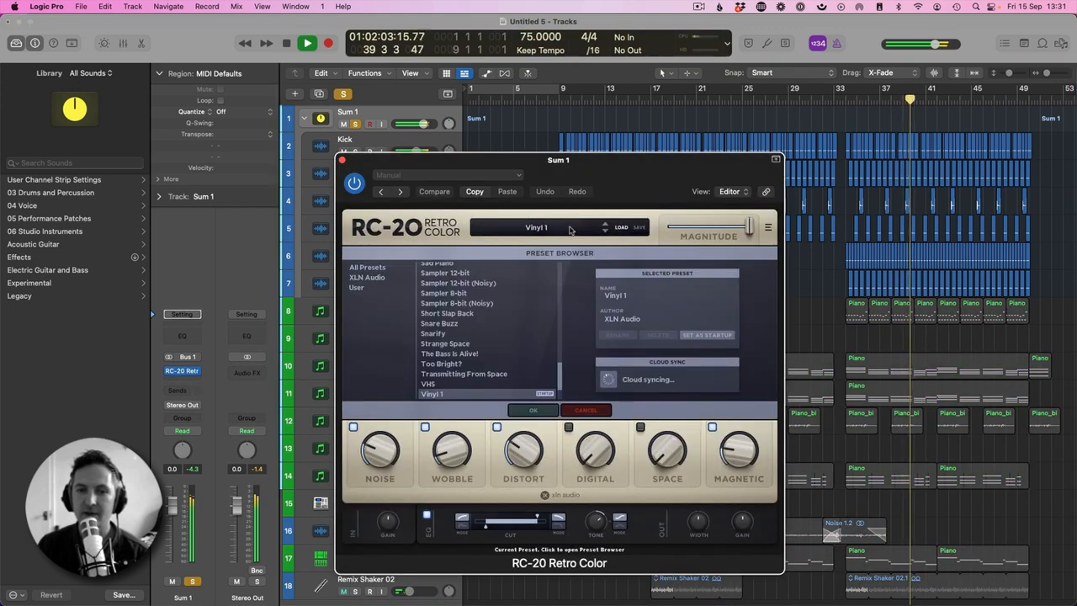
click(571, 229)
drag(379, 451, 377, 484)
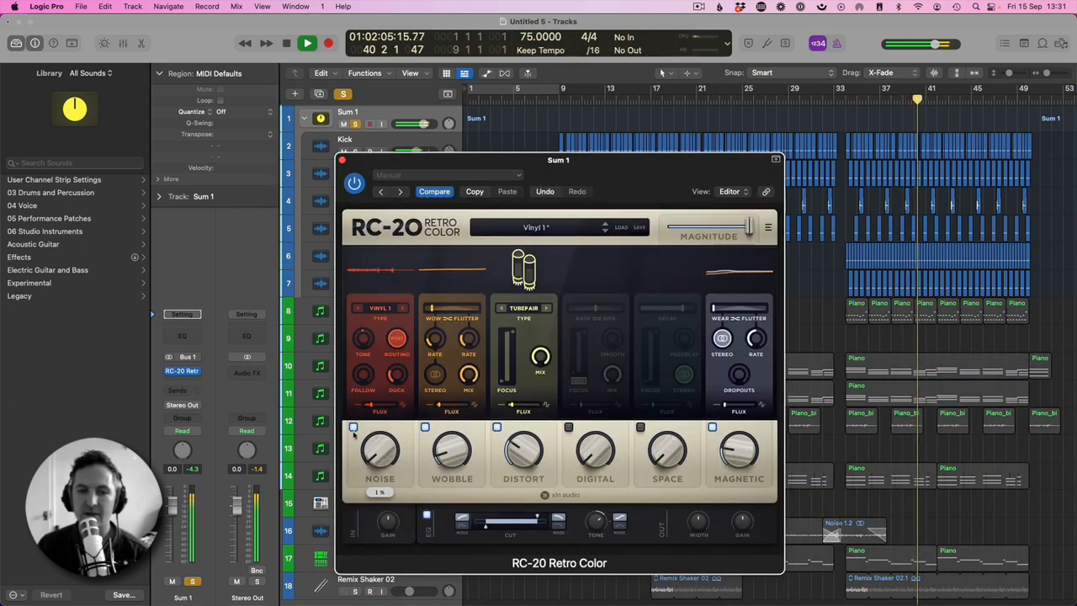
- Compare Sum 1 with RC-20 bypassed and active, and enable its Space module before closing the effect and ending the solo
click(354, 183)
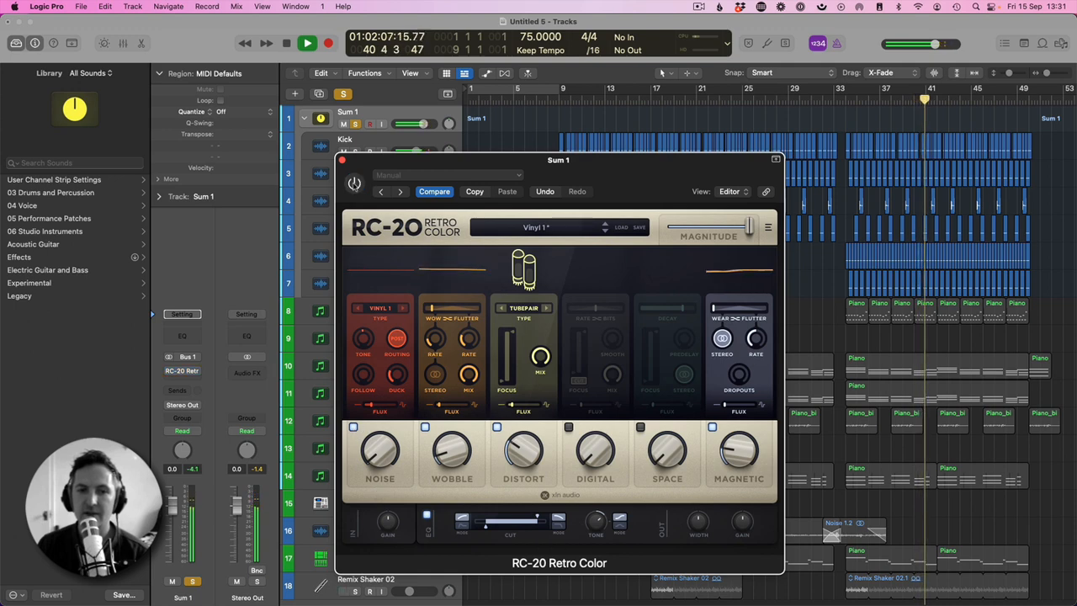
click(355, 184)
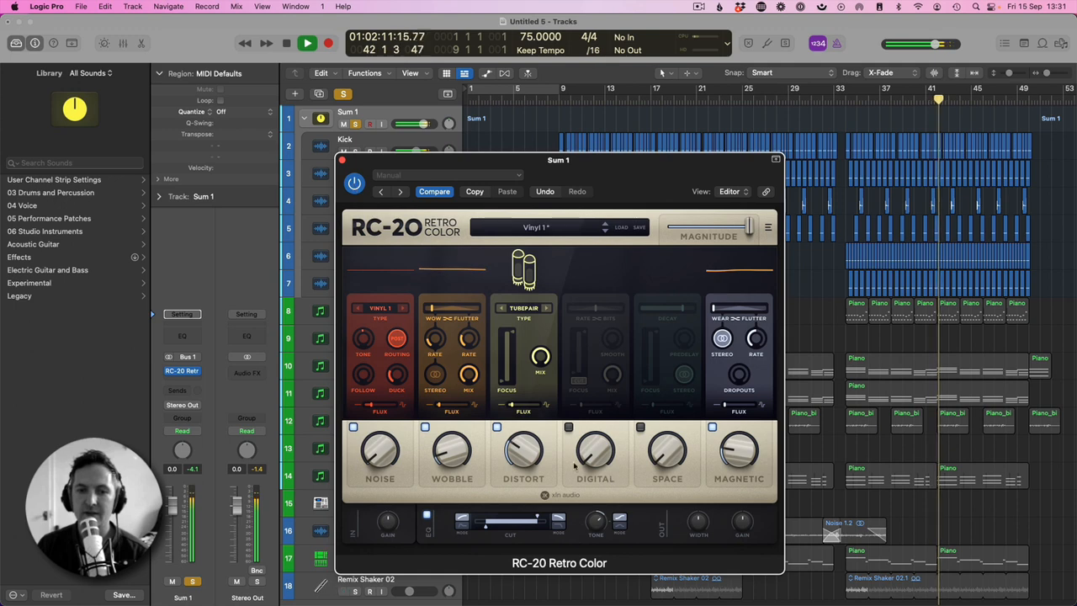
click(638, 428)
click(638, 429)
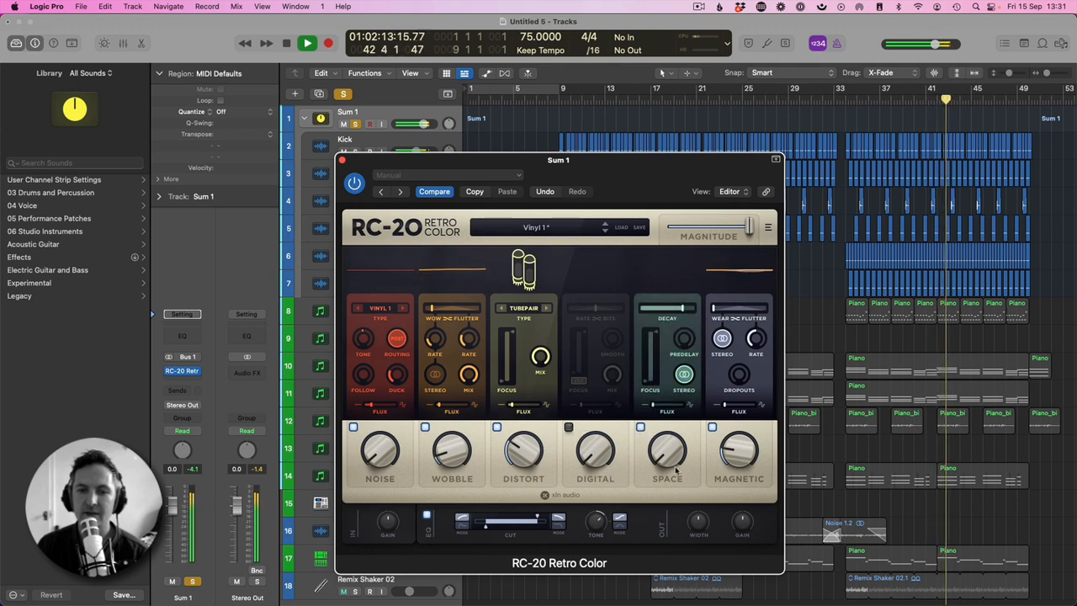
mouse_move(668, 450)
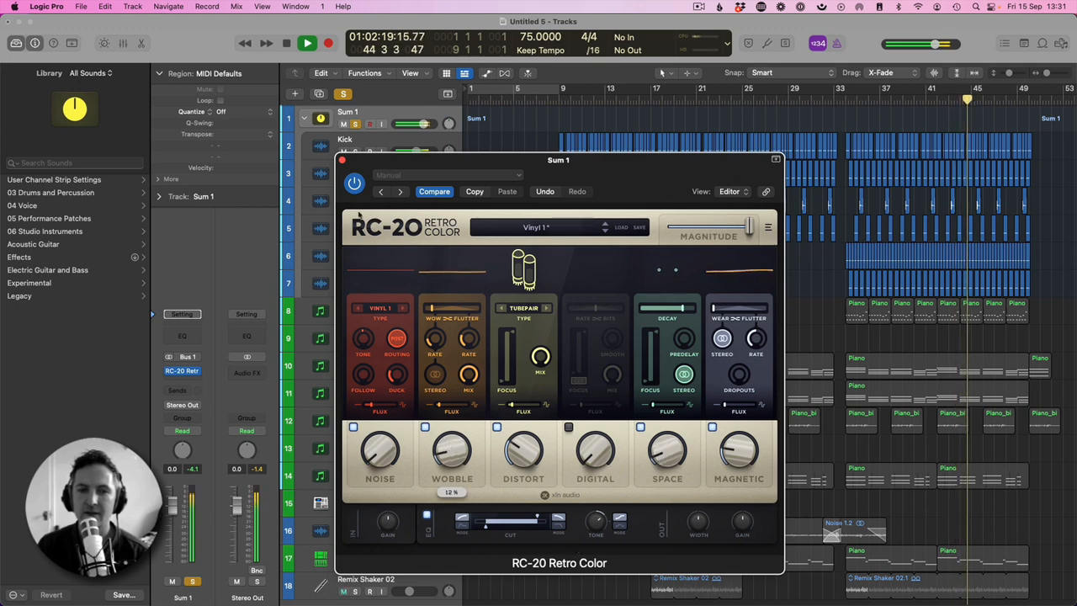
click(341, 160)
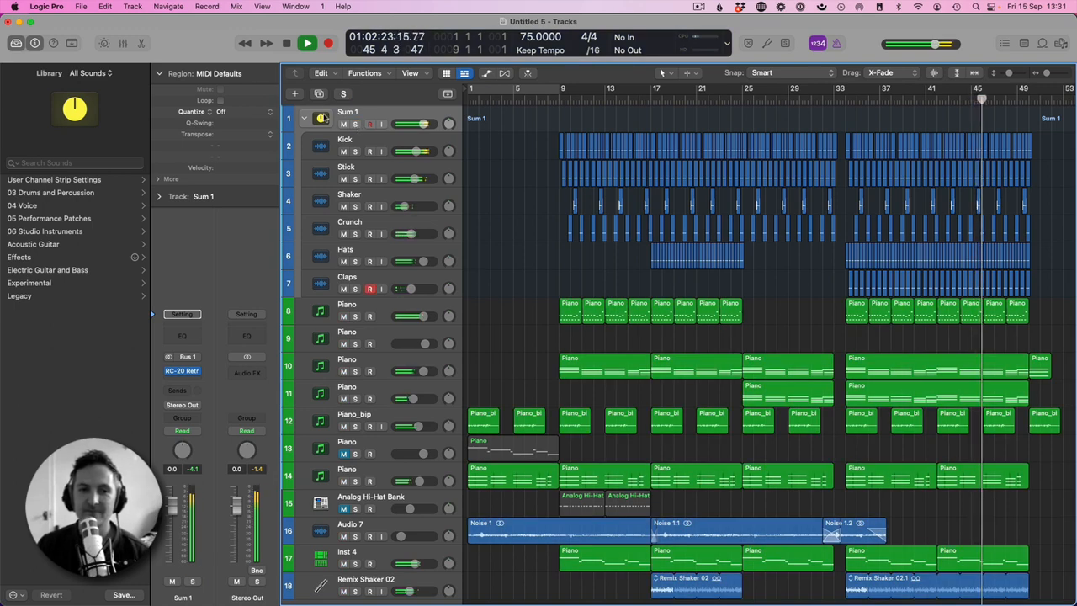
- Collapse the Sum 1 track stack and bypass its RC-20 Retro Color effect
click(304, 118)
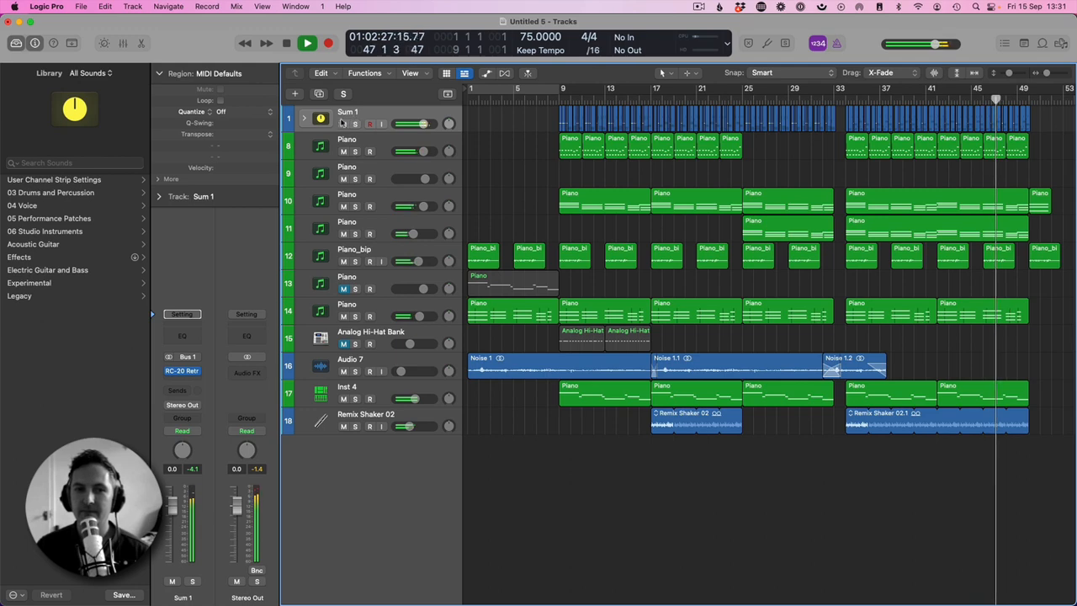
click(169, 371)
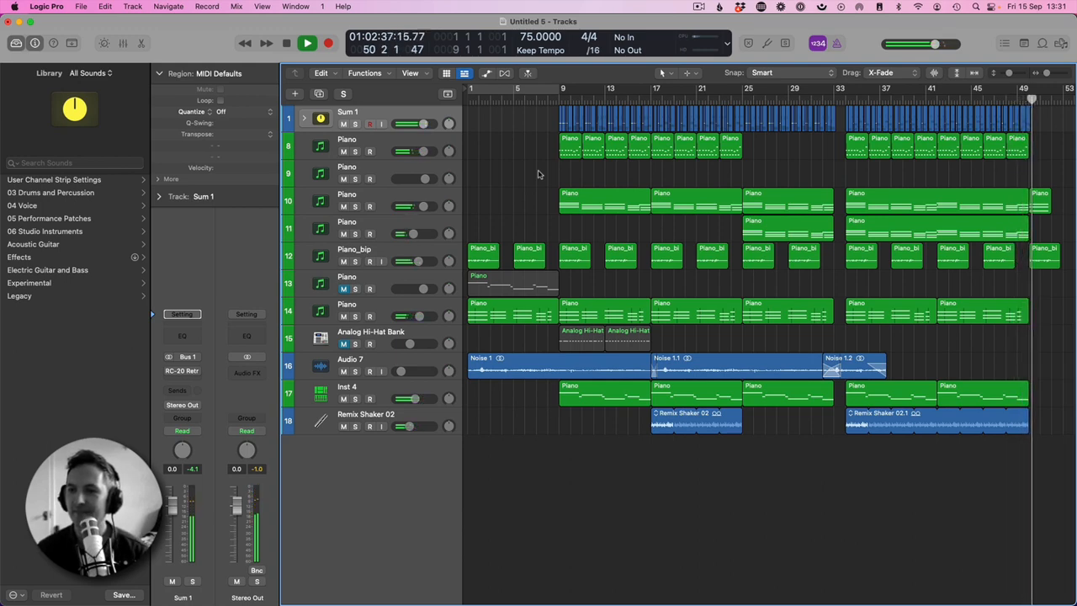
- Extend the last Piano region on track 10 to bar 54, then stop playback and return to the project start
scroll(1034, 205, right, 5)
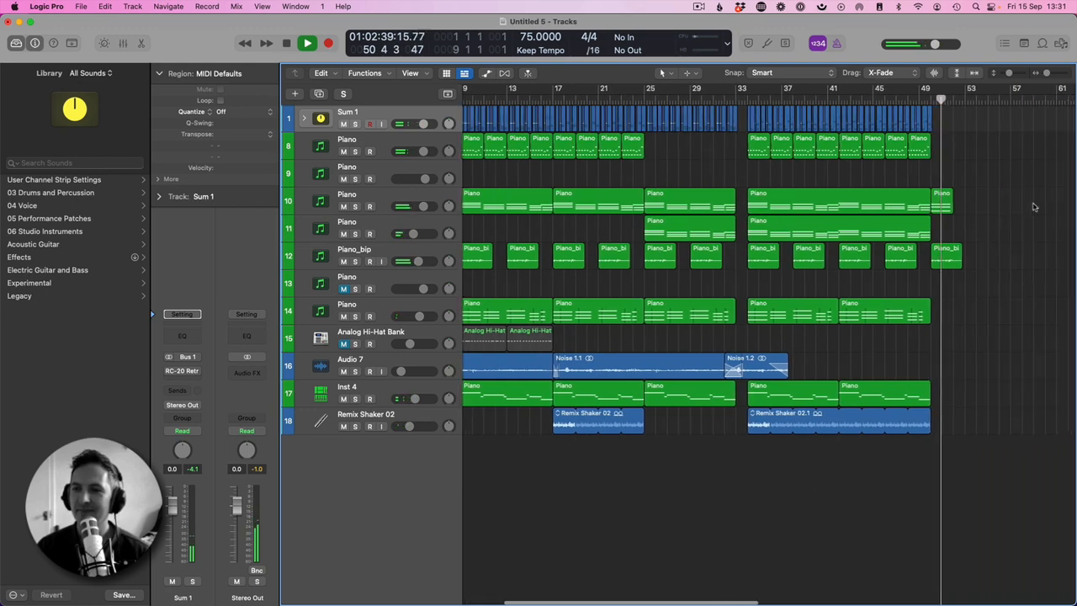
drag(907, 265, 924, 262)
drag(903, 205, 922, 206)
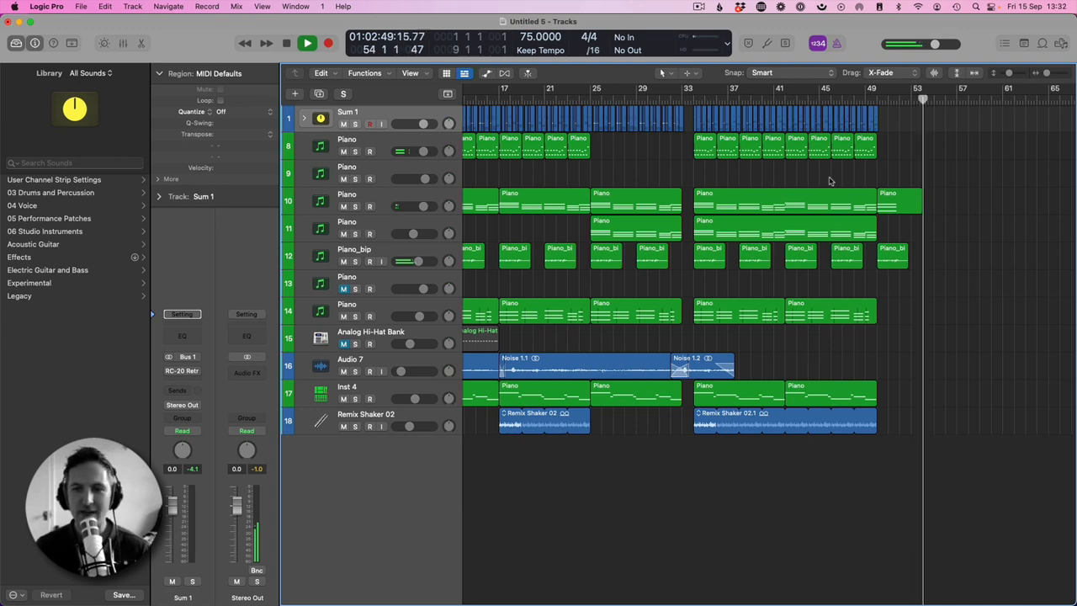
key(space)
key(Return)
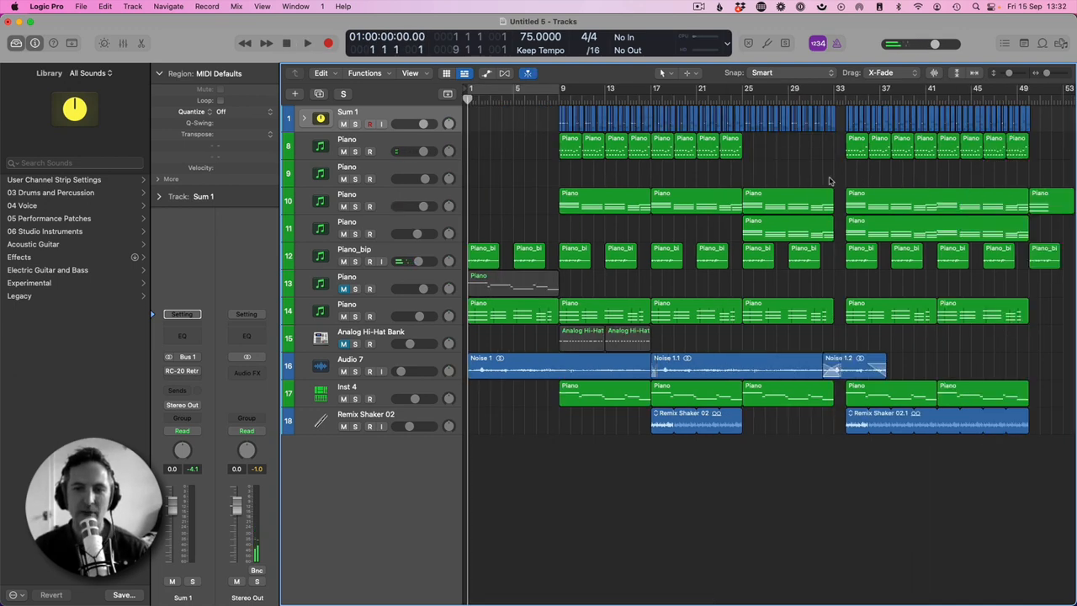